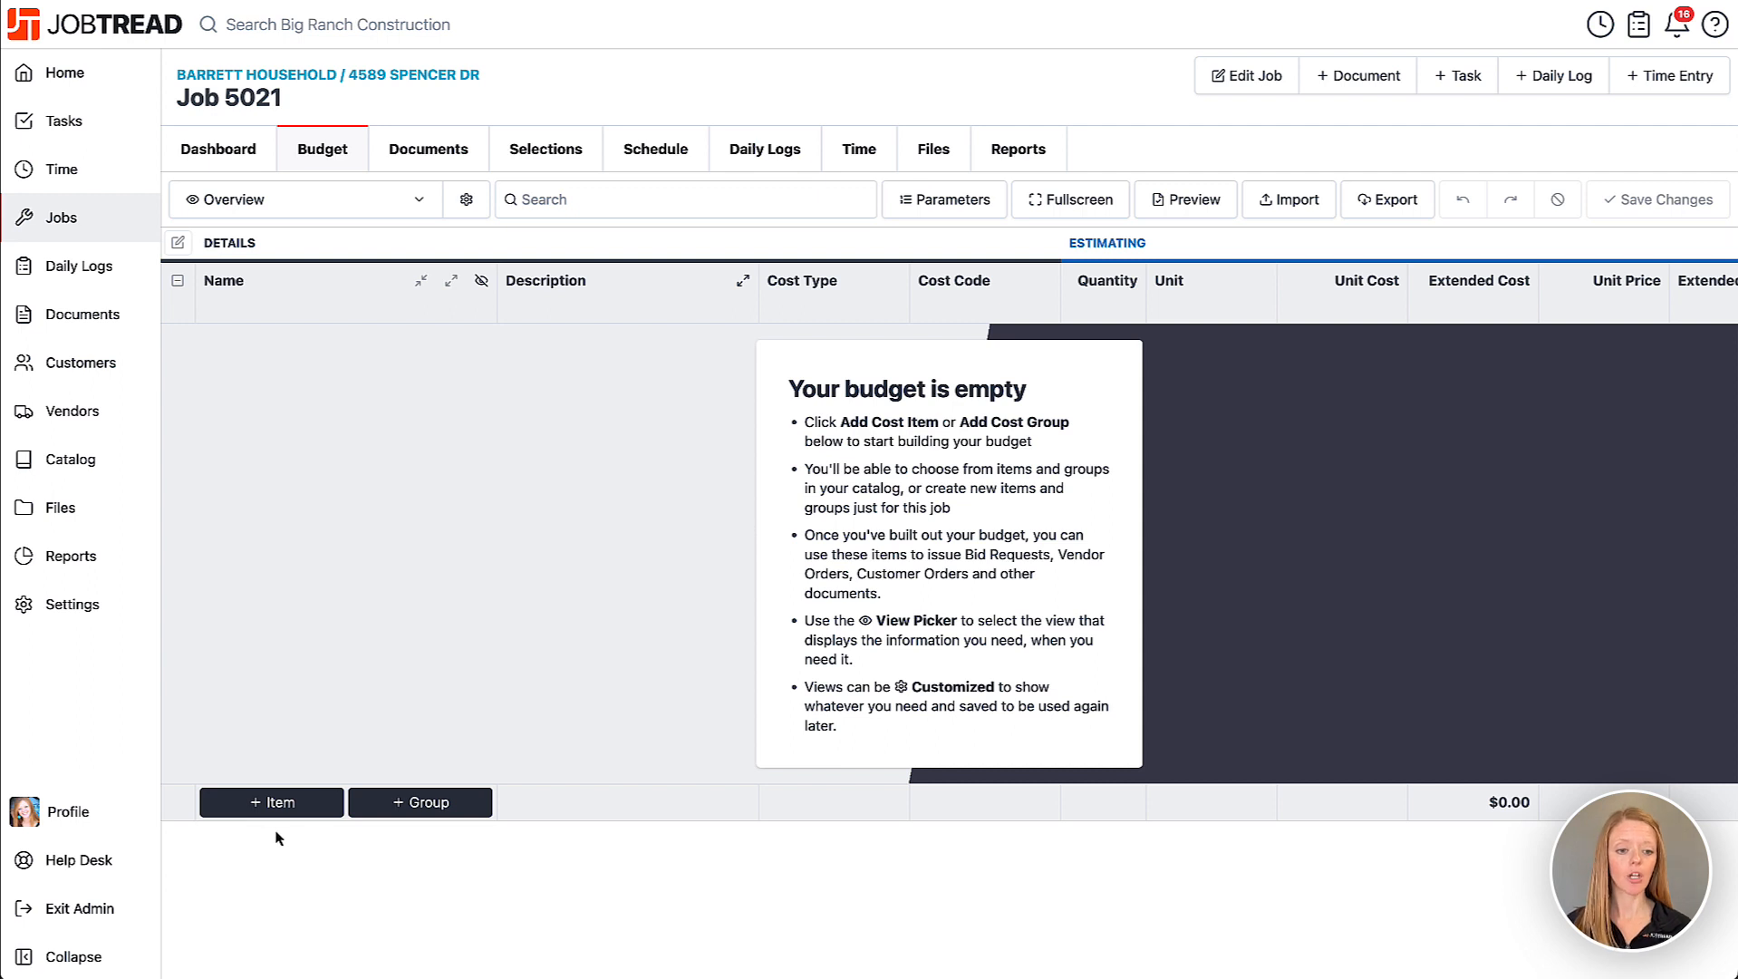
# Create a new cost item named "Remodel Permit" in the job budget with the description "Issued by the City of Dallas.".
pyautogui.click(272, 802)
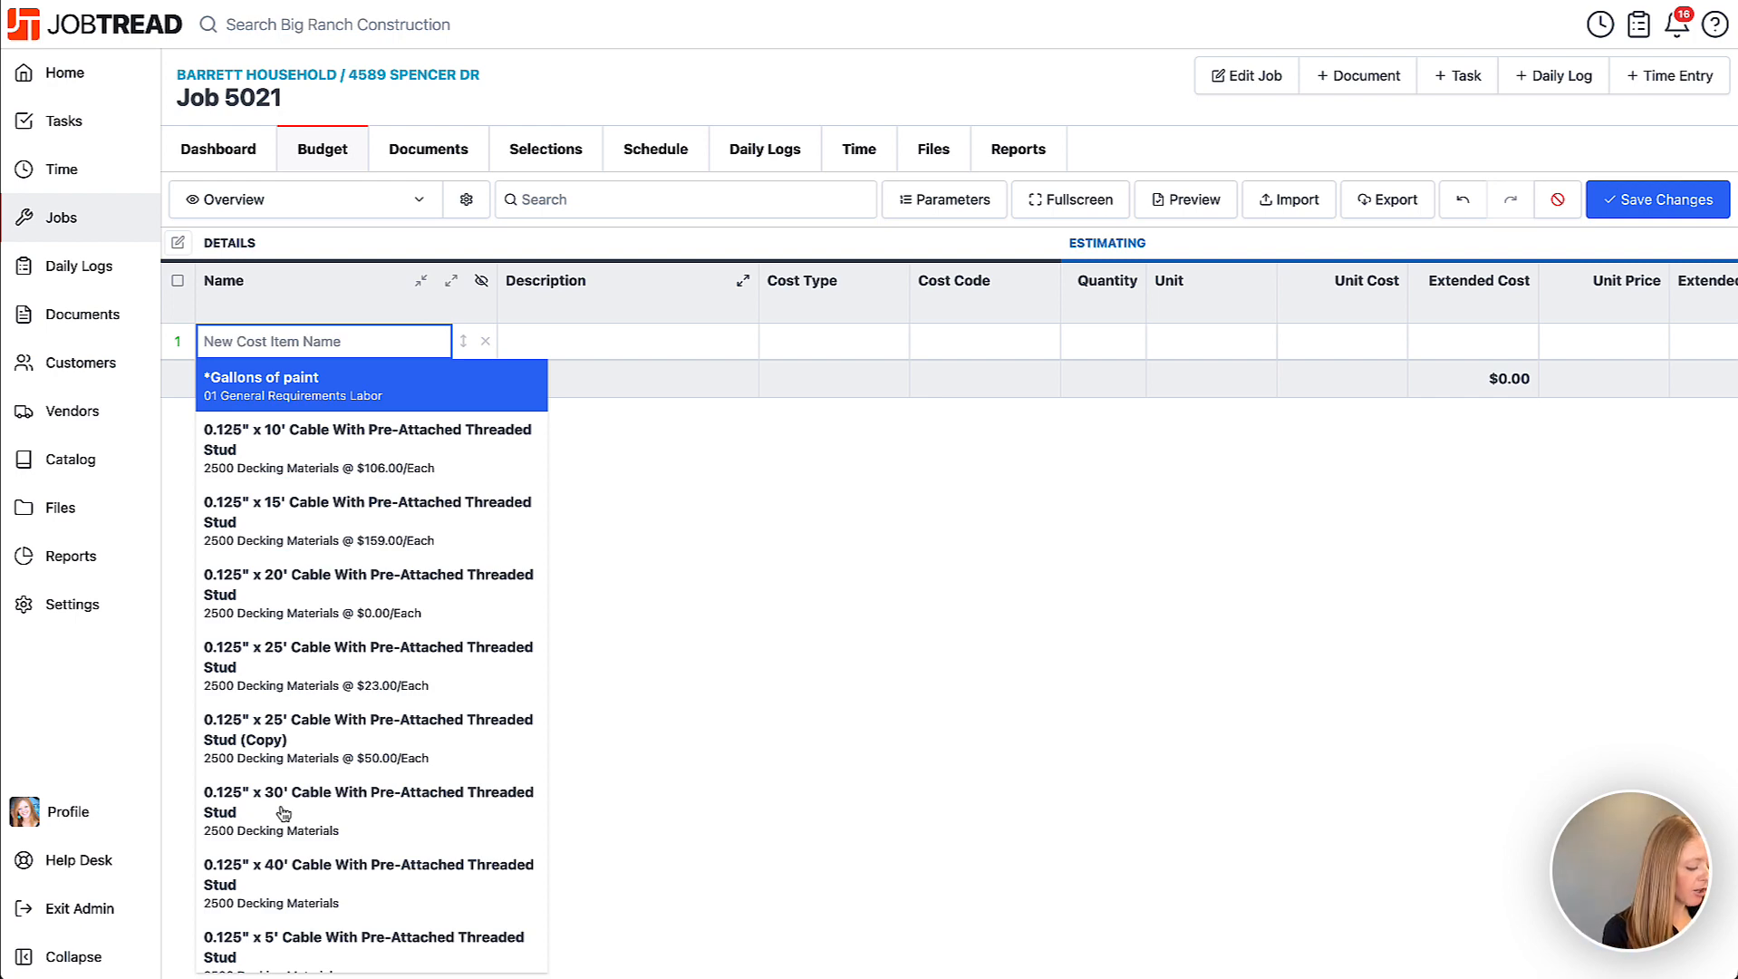
pyautogui.write('Remodel Permit')
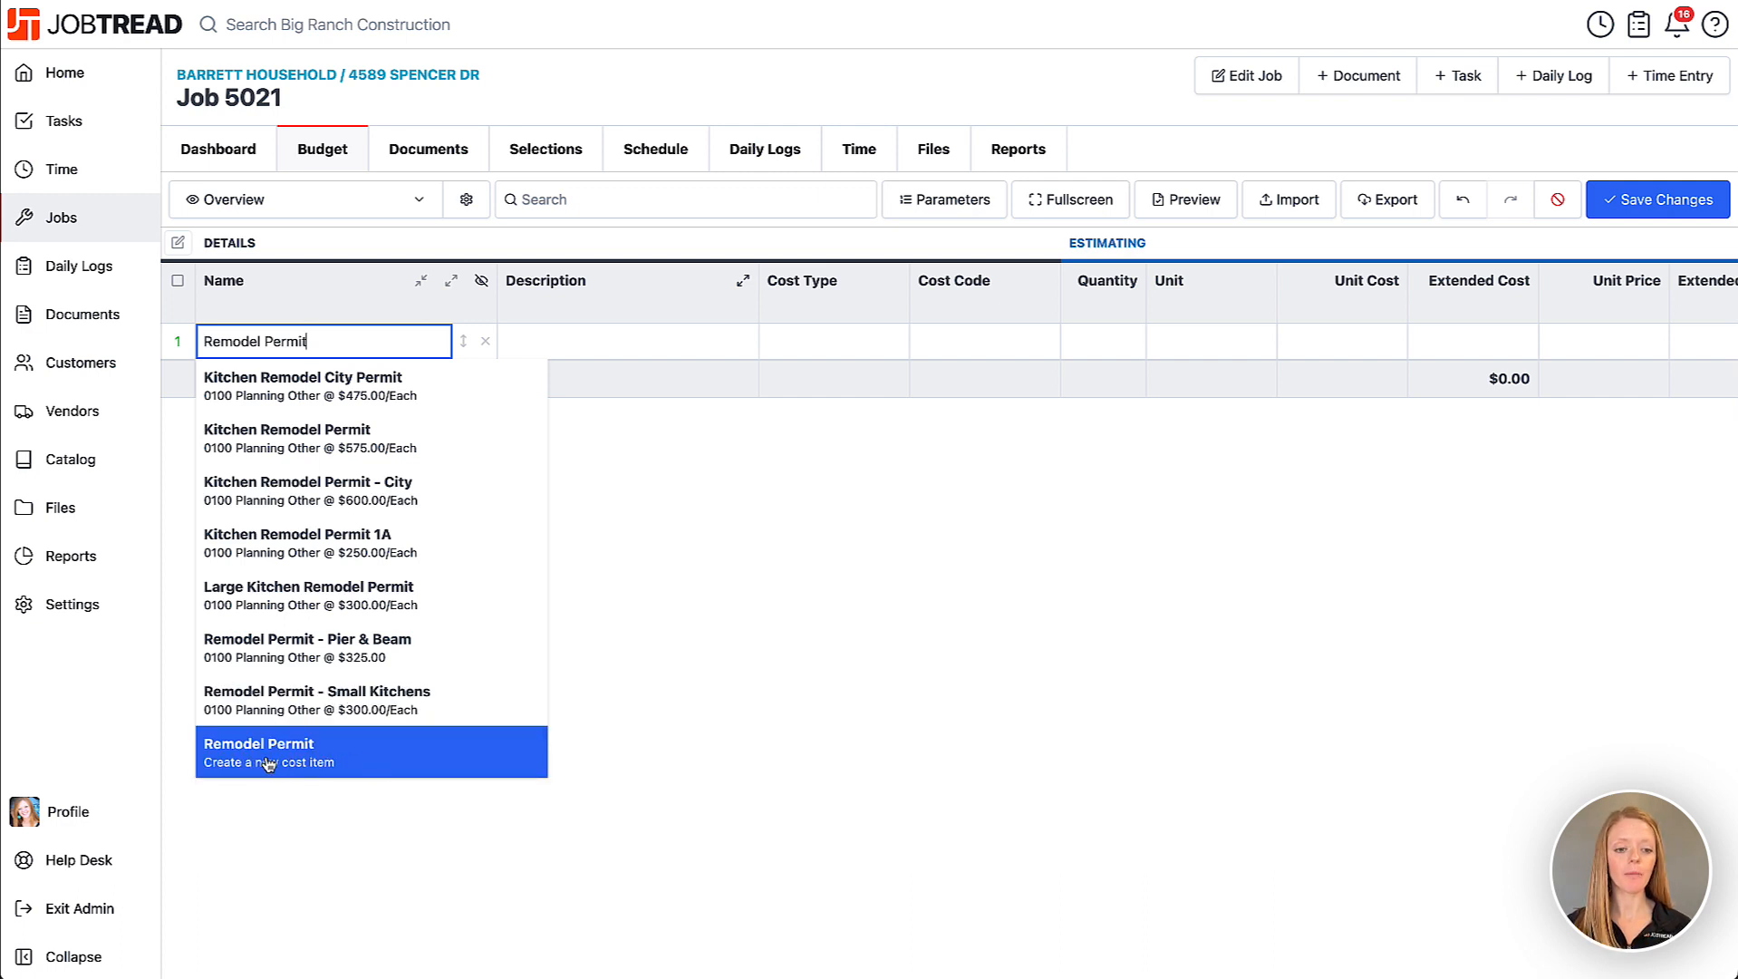
pyautogui.click(371, 764)
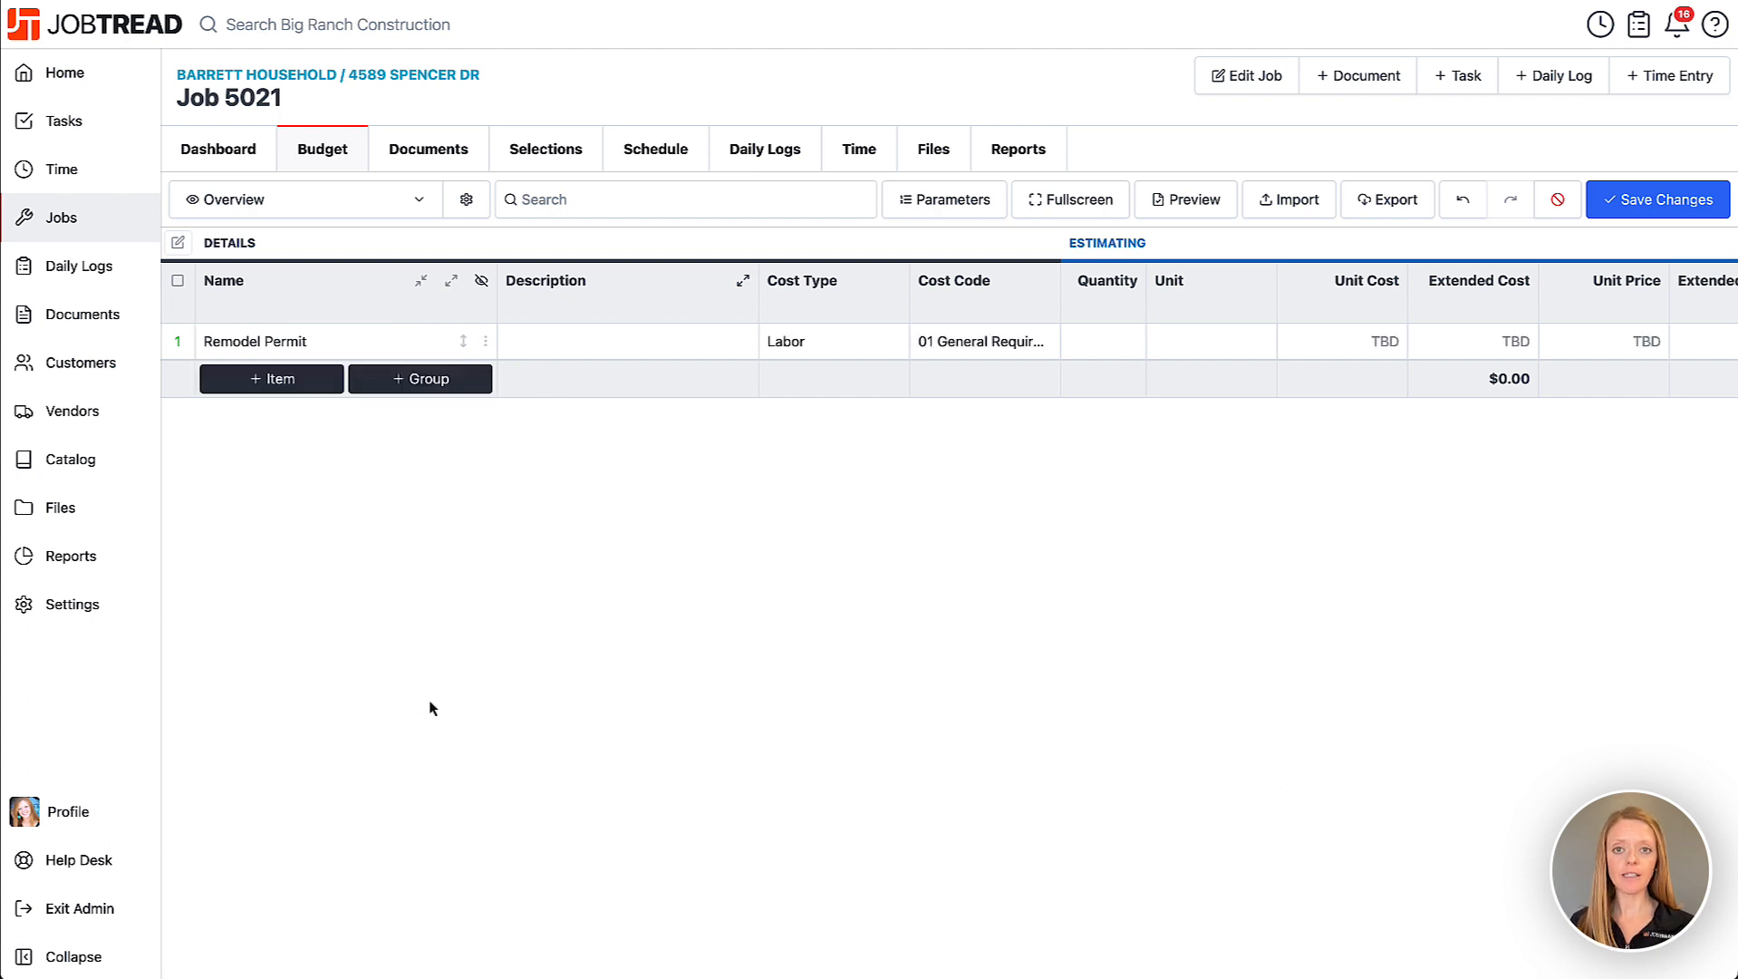
pyautogui.click(573, 339)
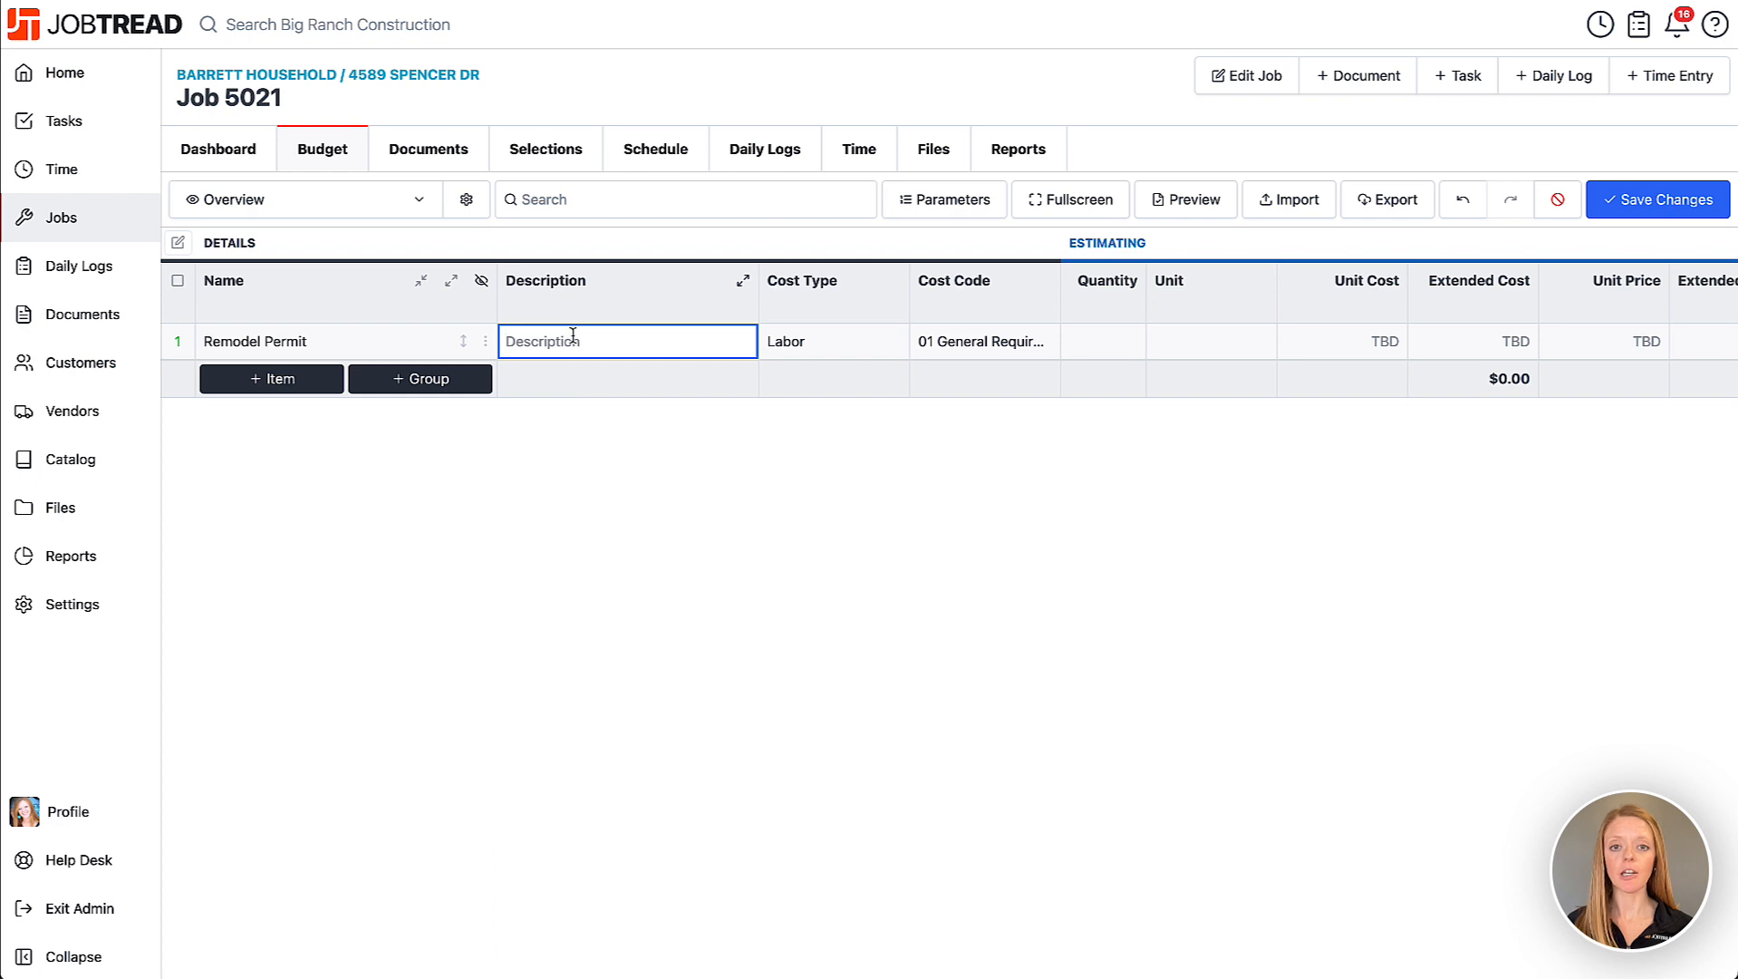
pyautogui.write('Issu')
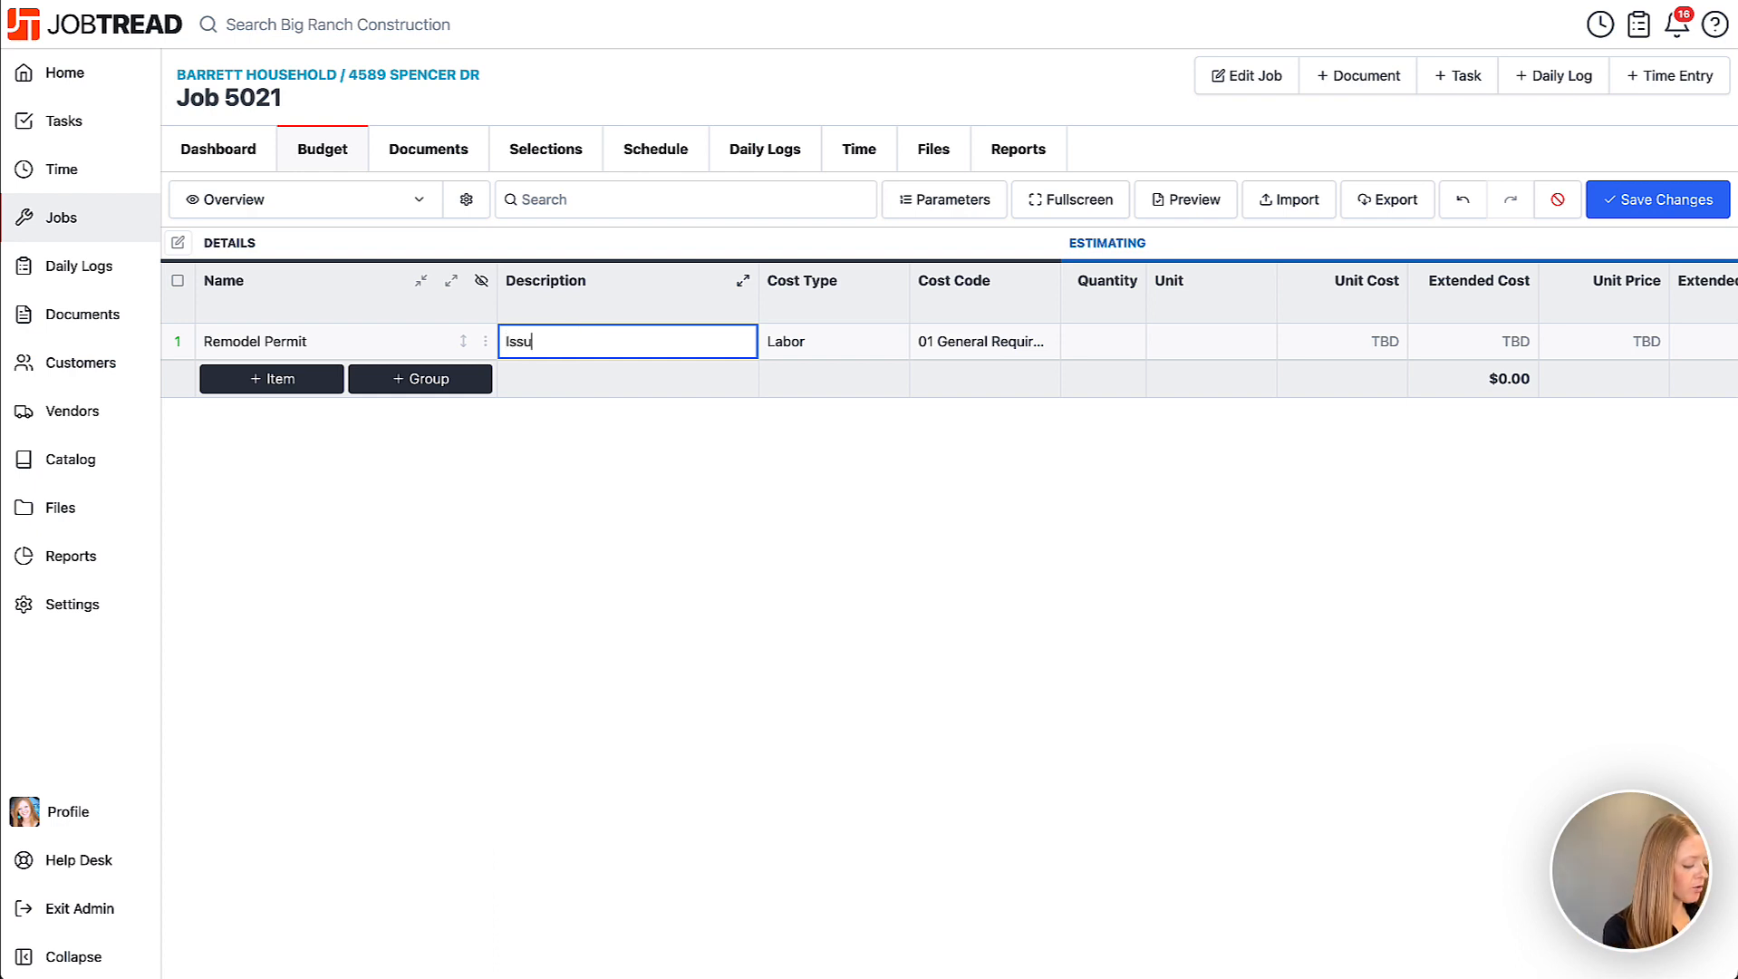
pyautogui.write('ed by the C')
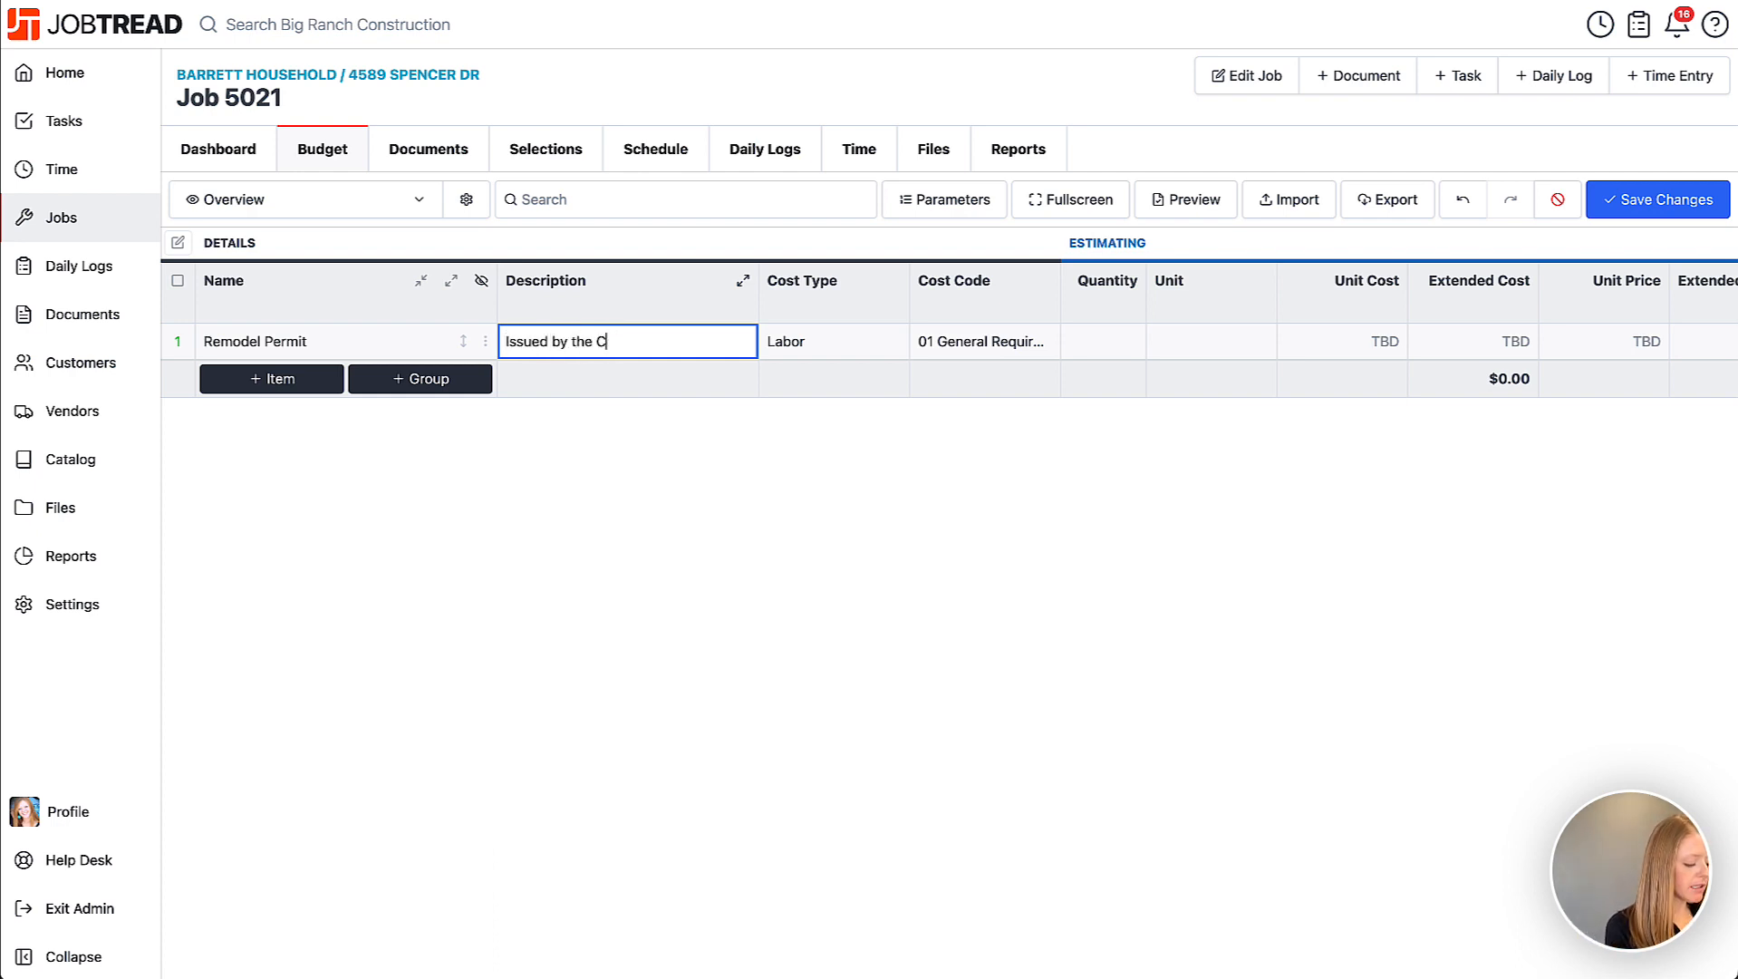
pyautogui.write('ity of Dallas.')
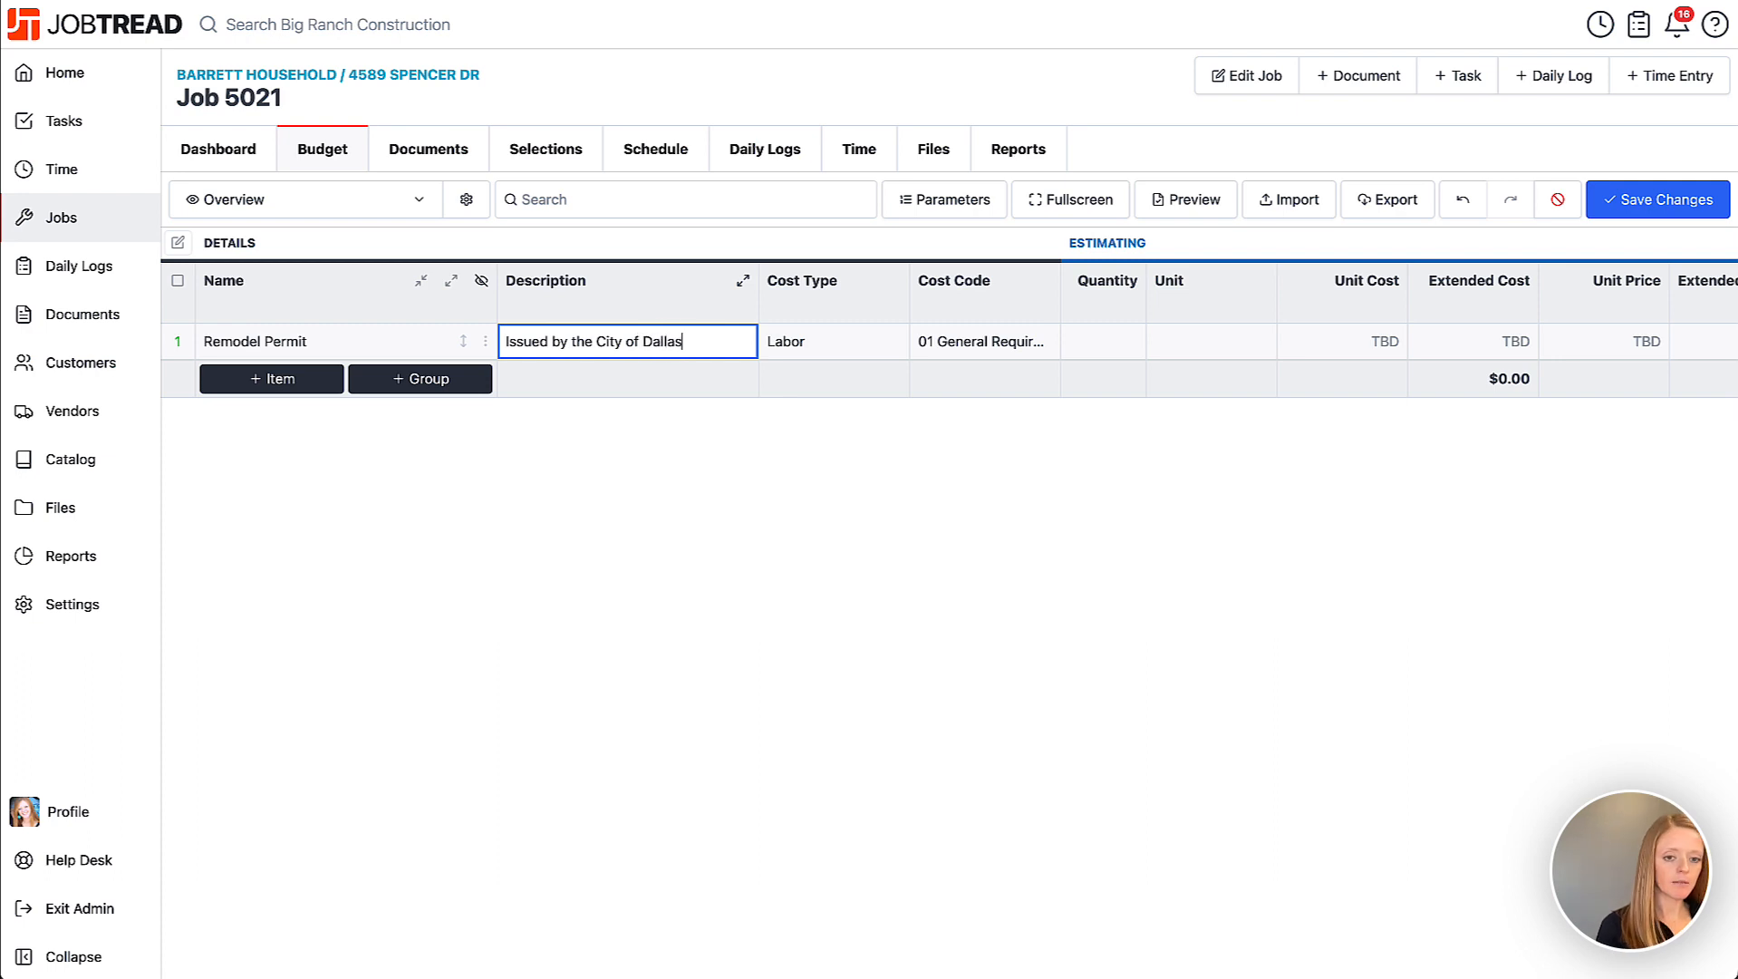
# Set the Remodel Permit item's cost type to Other and its cost code to 0100 Planning.
pyautogui.click(850, 345)
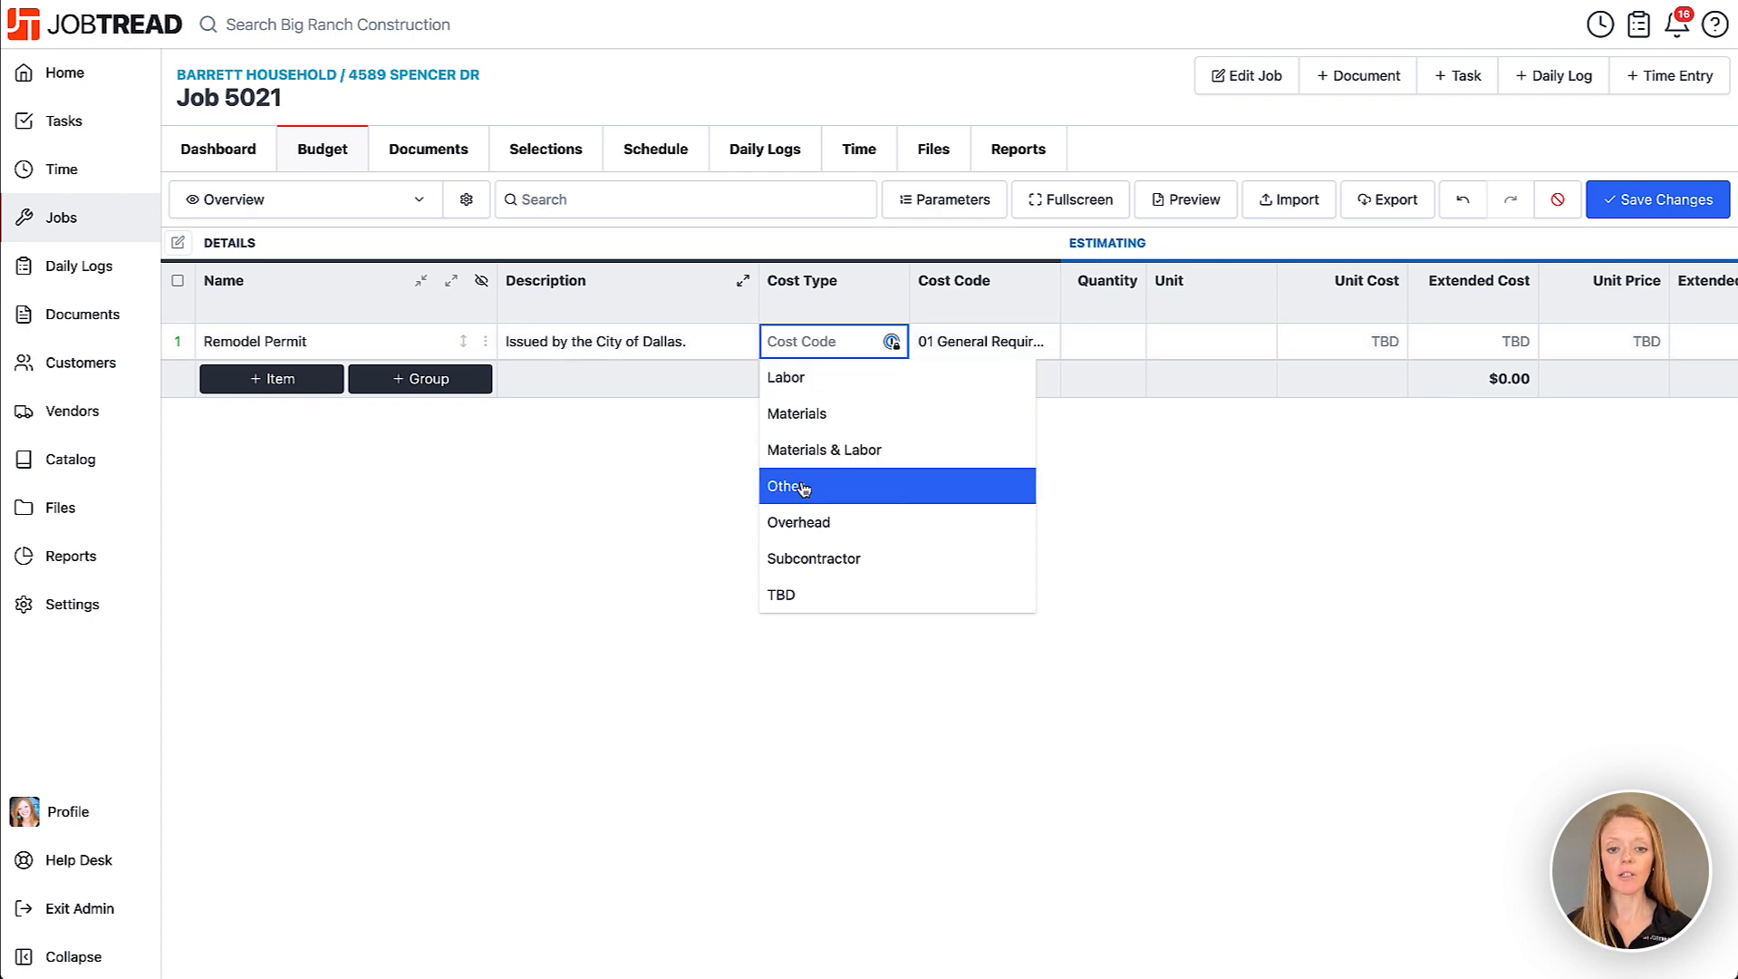
pyautogui.click(850, 488)
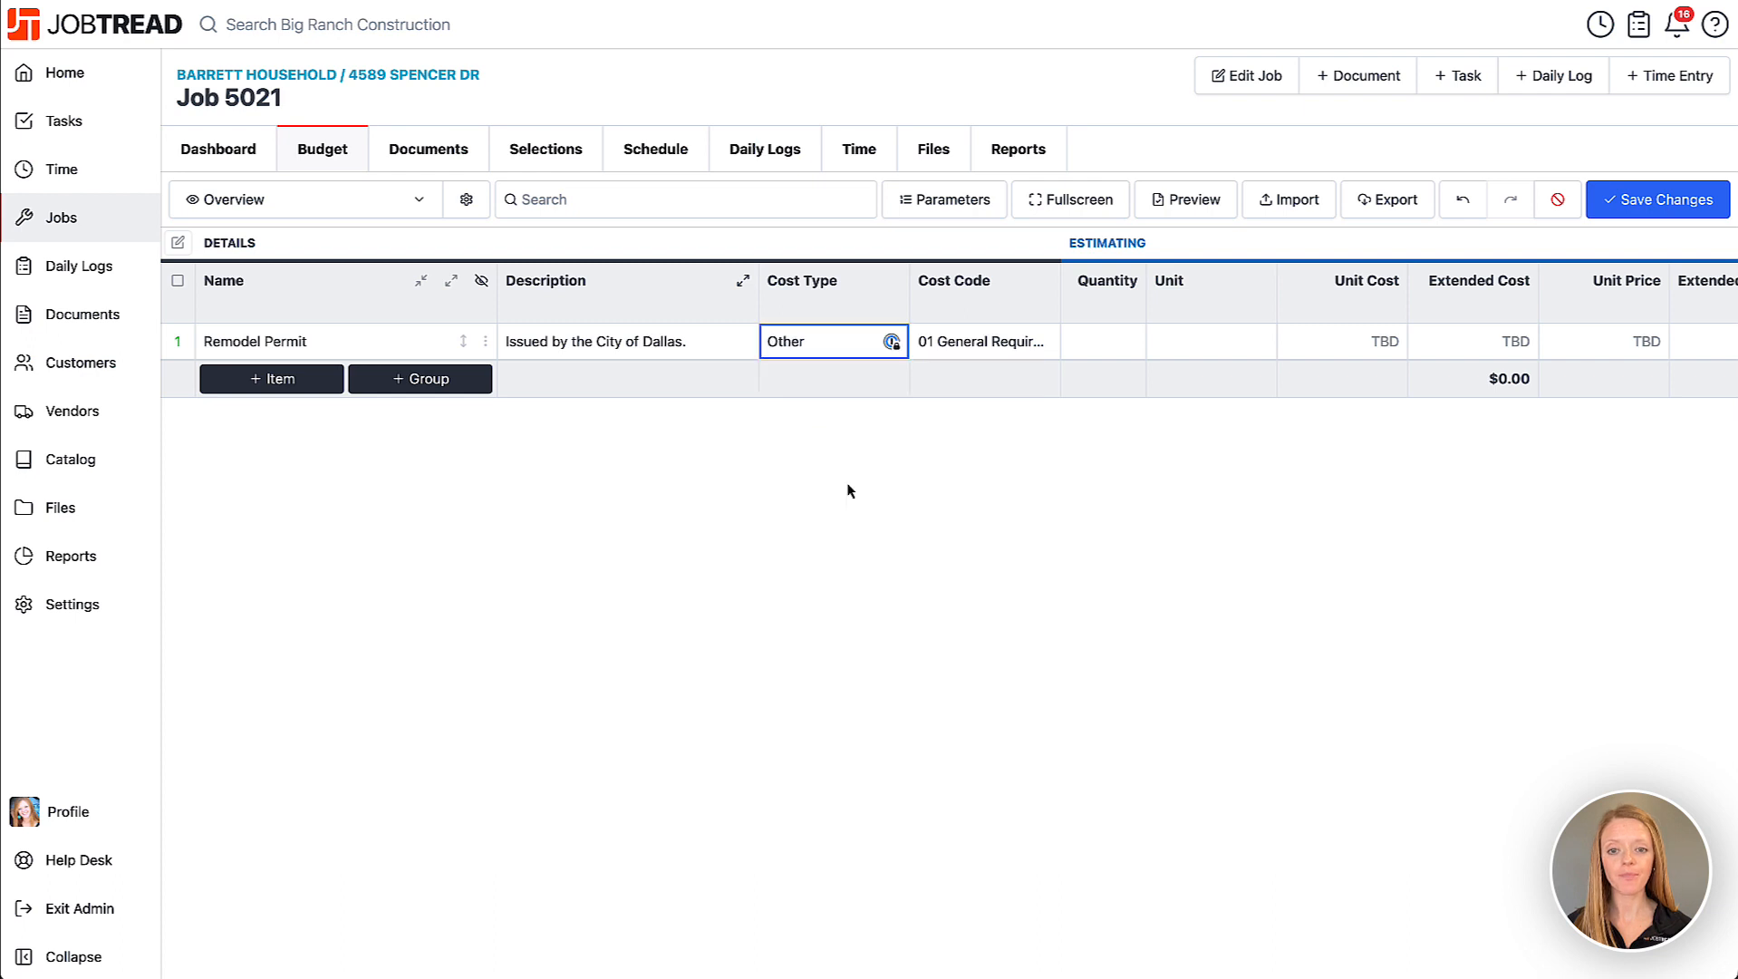
pyautogui.click(993, 357)
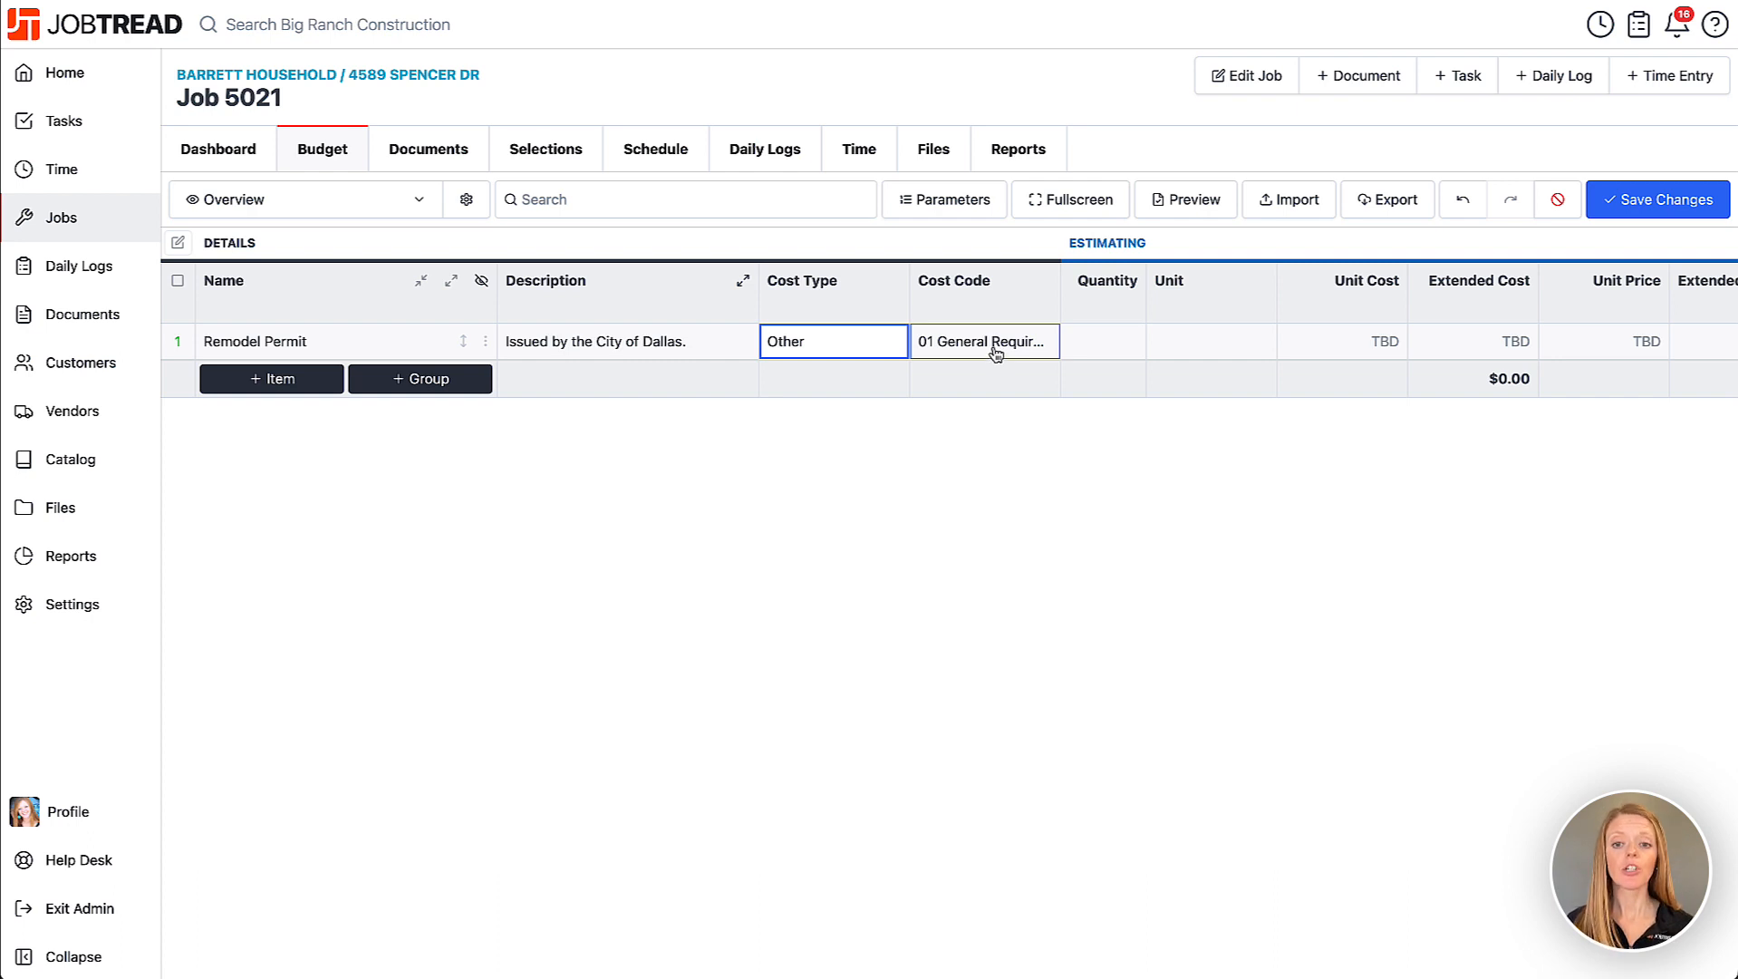
pyautogui.click(993, 347)
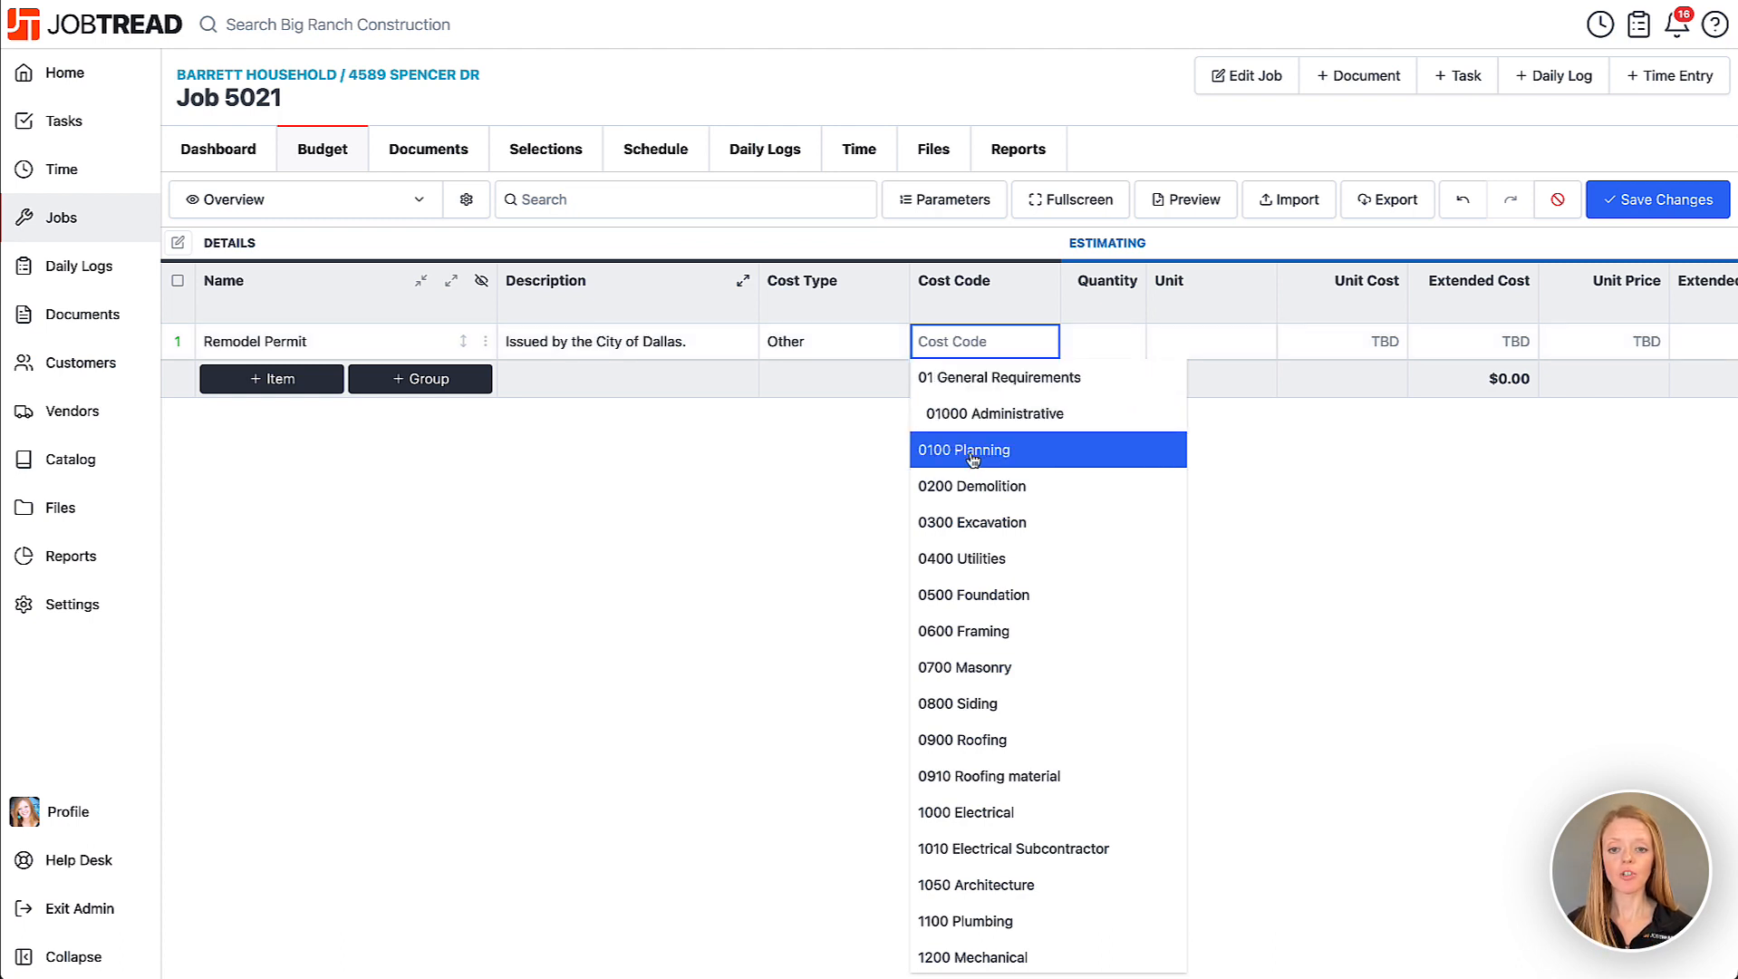
pyautogui.click(1048, 459)
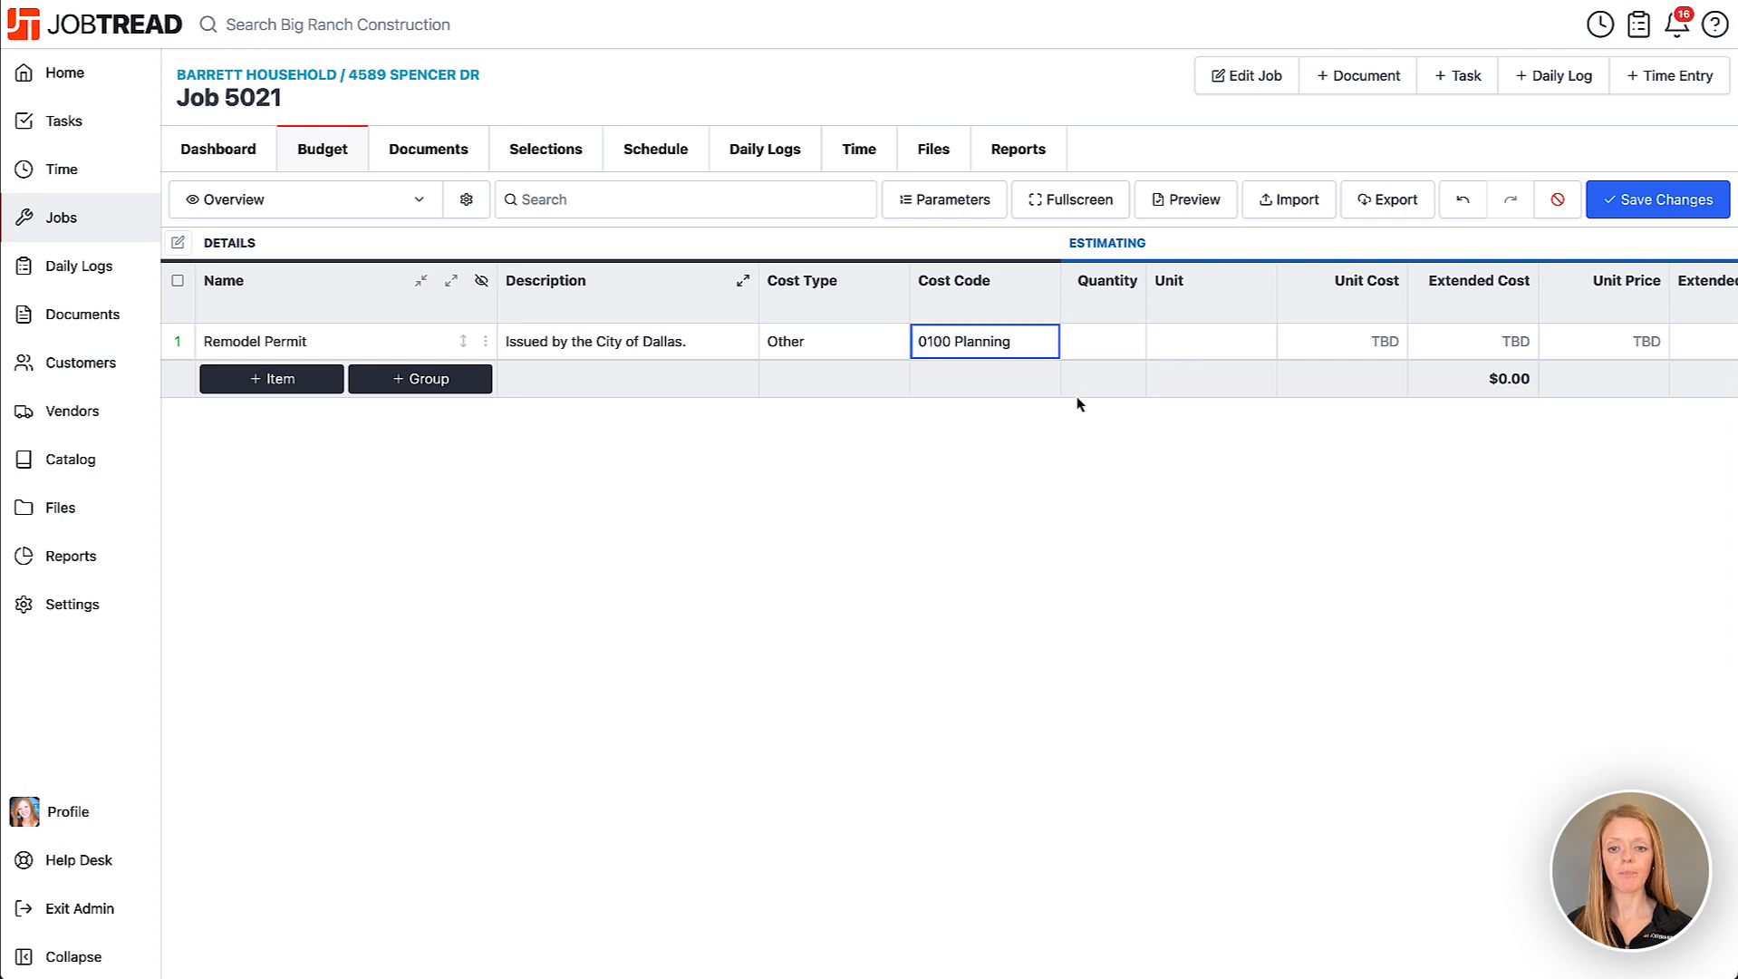
# Give the Remodel Permit item a quantity of 1, the unit Each and a unit cost of $425.
pyautogui.hscroll(3, 1087, 389)
pyautogui.hscroll(2, 1088, 397)
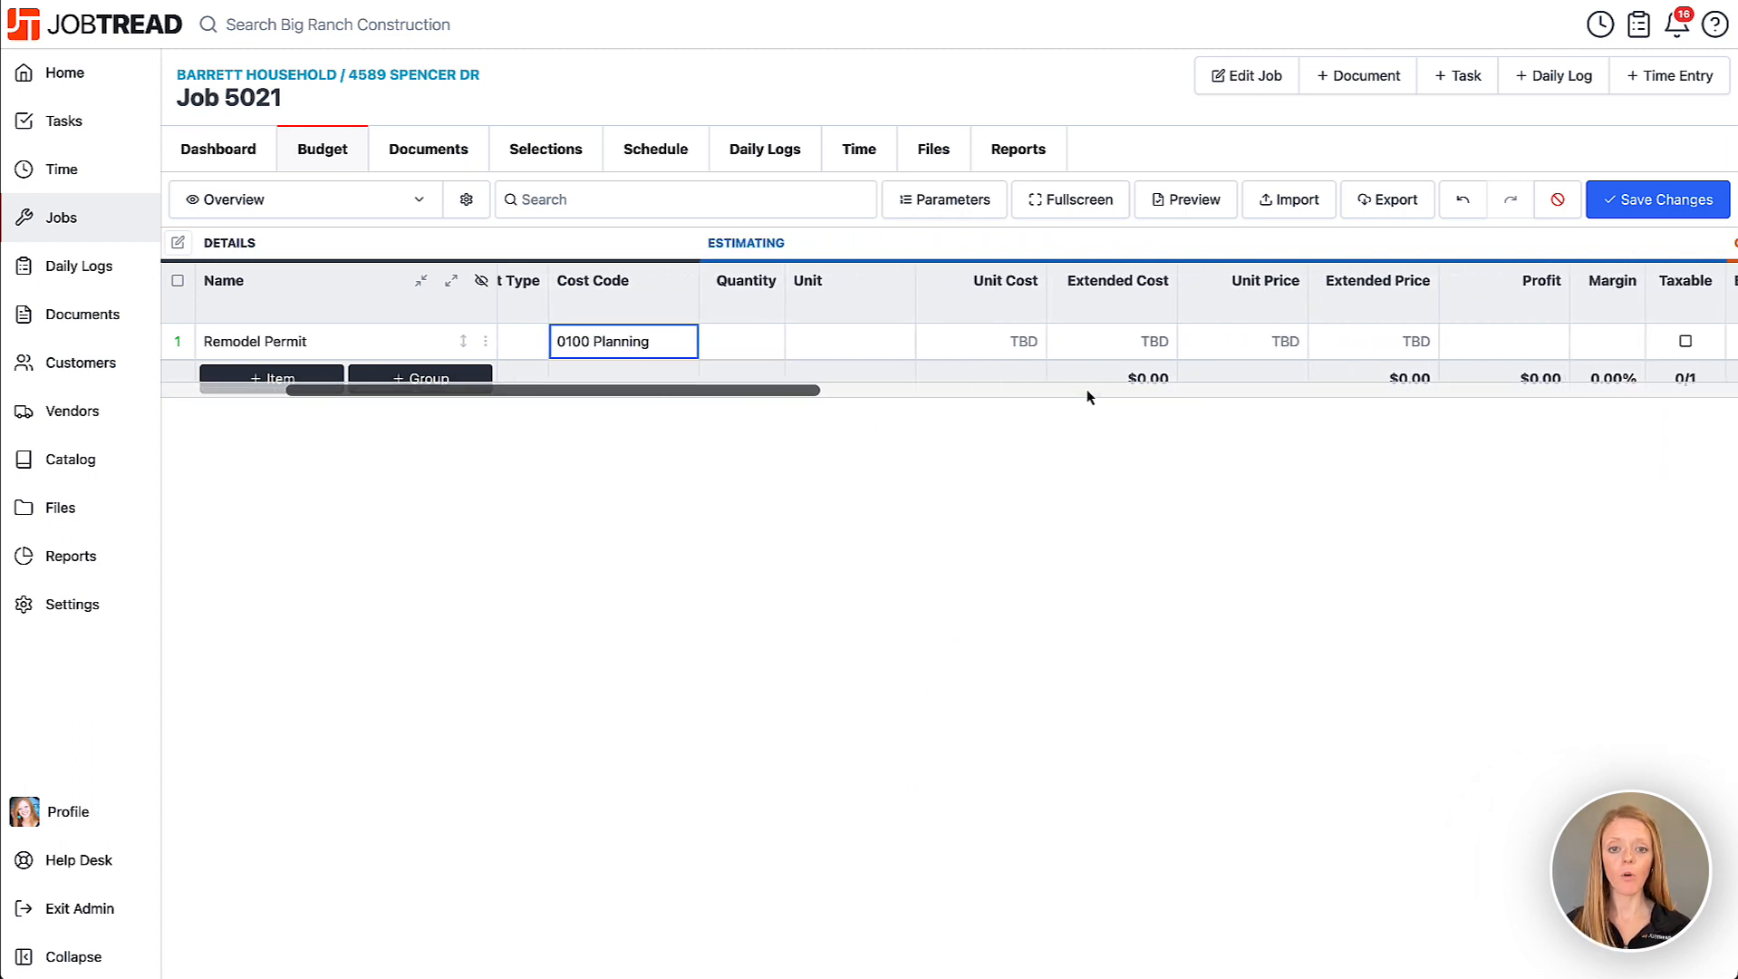
pyautogui.click(736, 338)
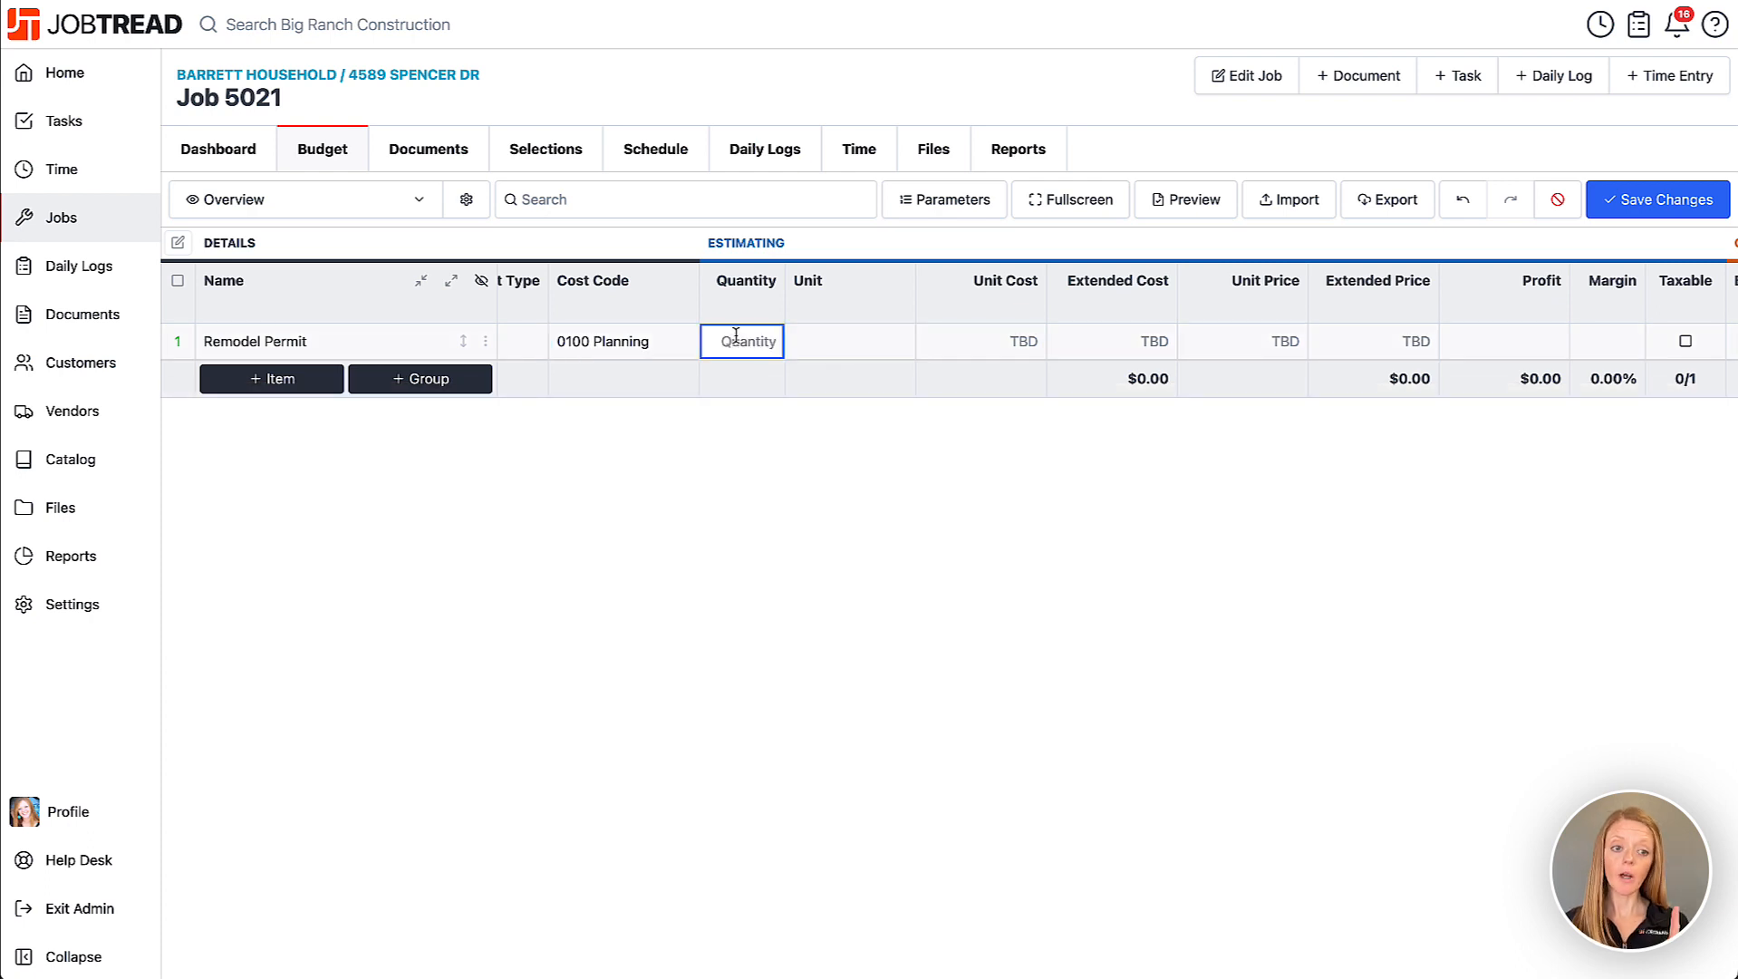
pyautogui.write('1')
pyautogui.click(825, 343)
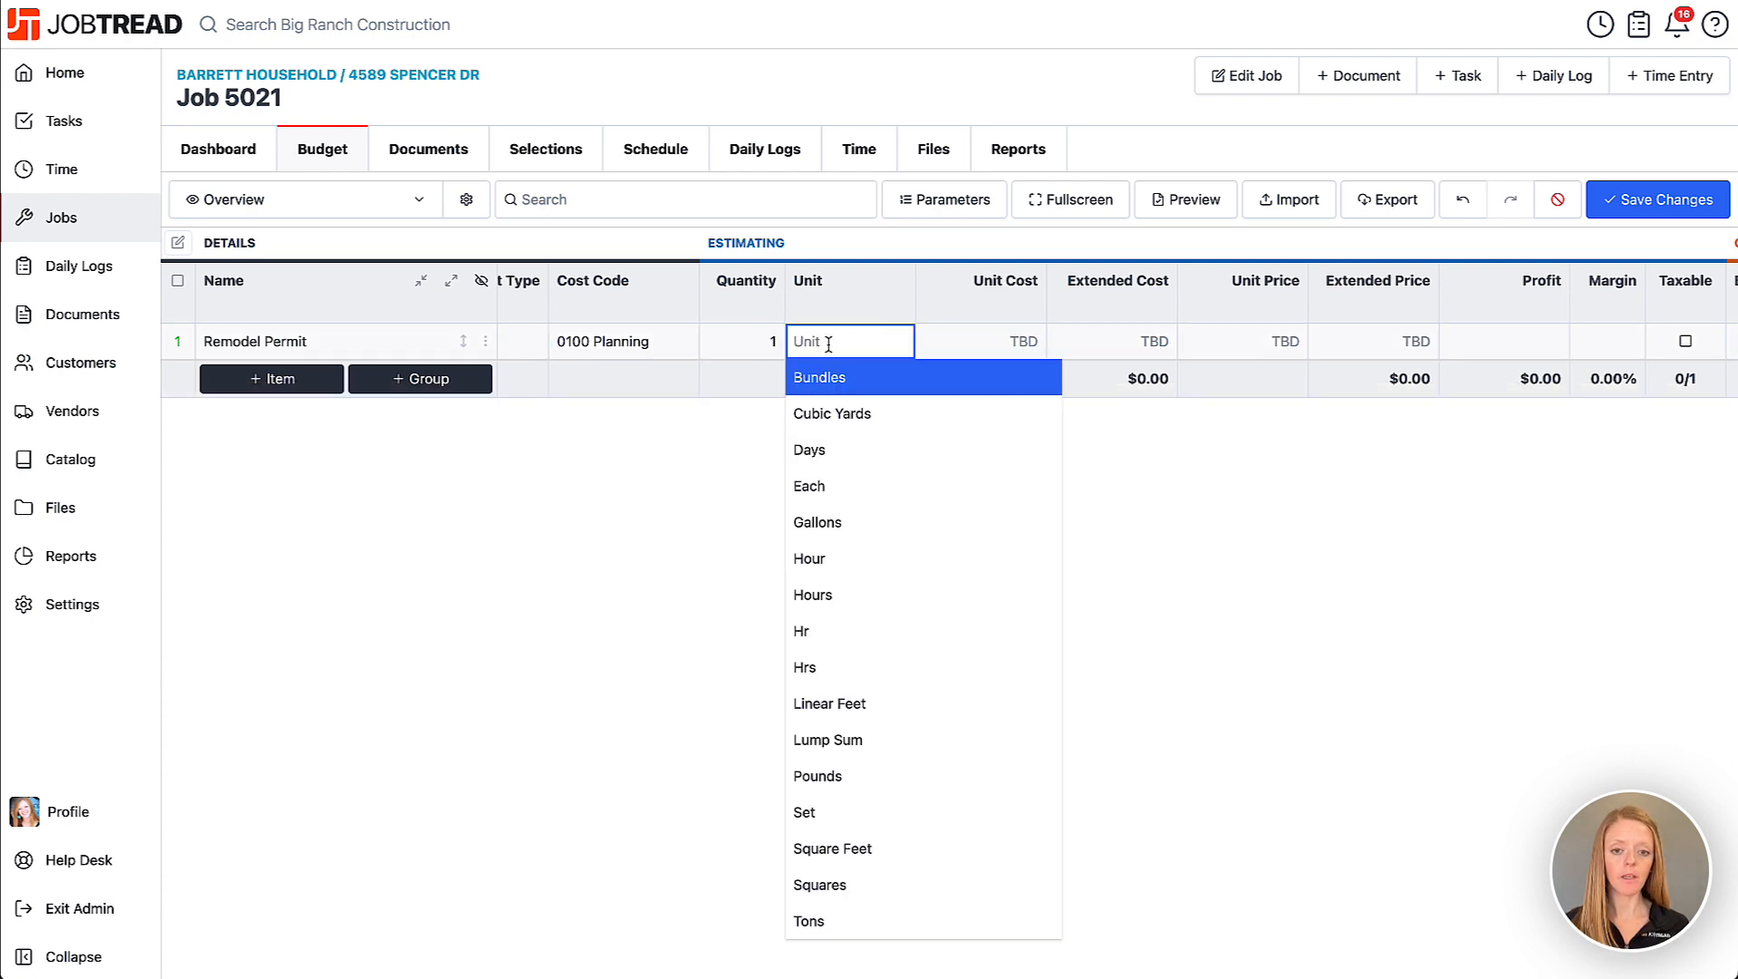
pyautogui.click(834, 487)
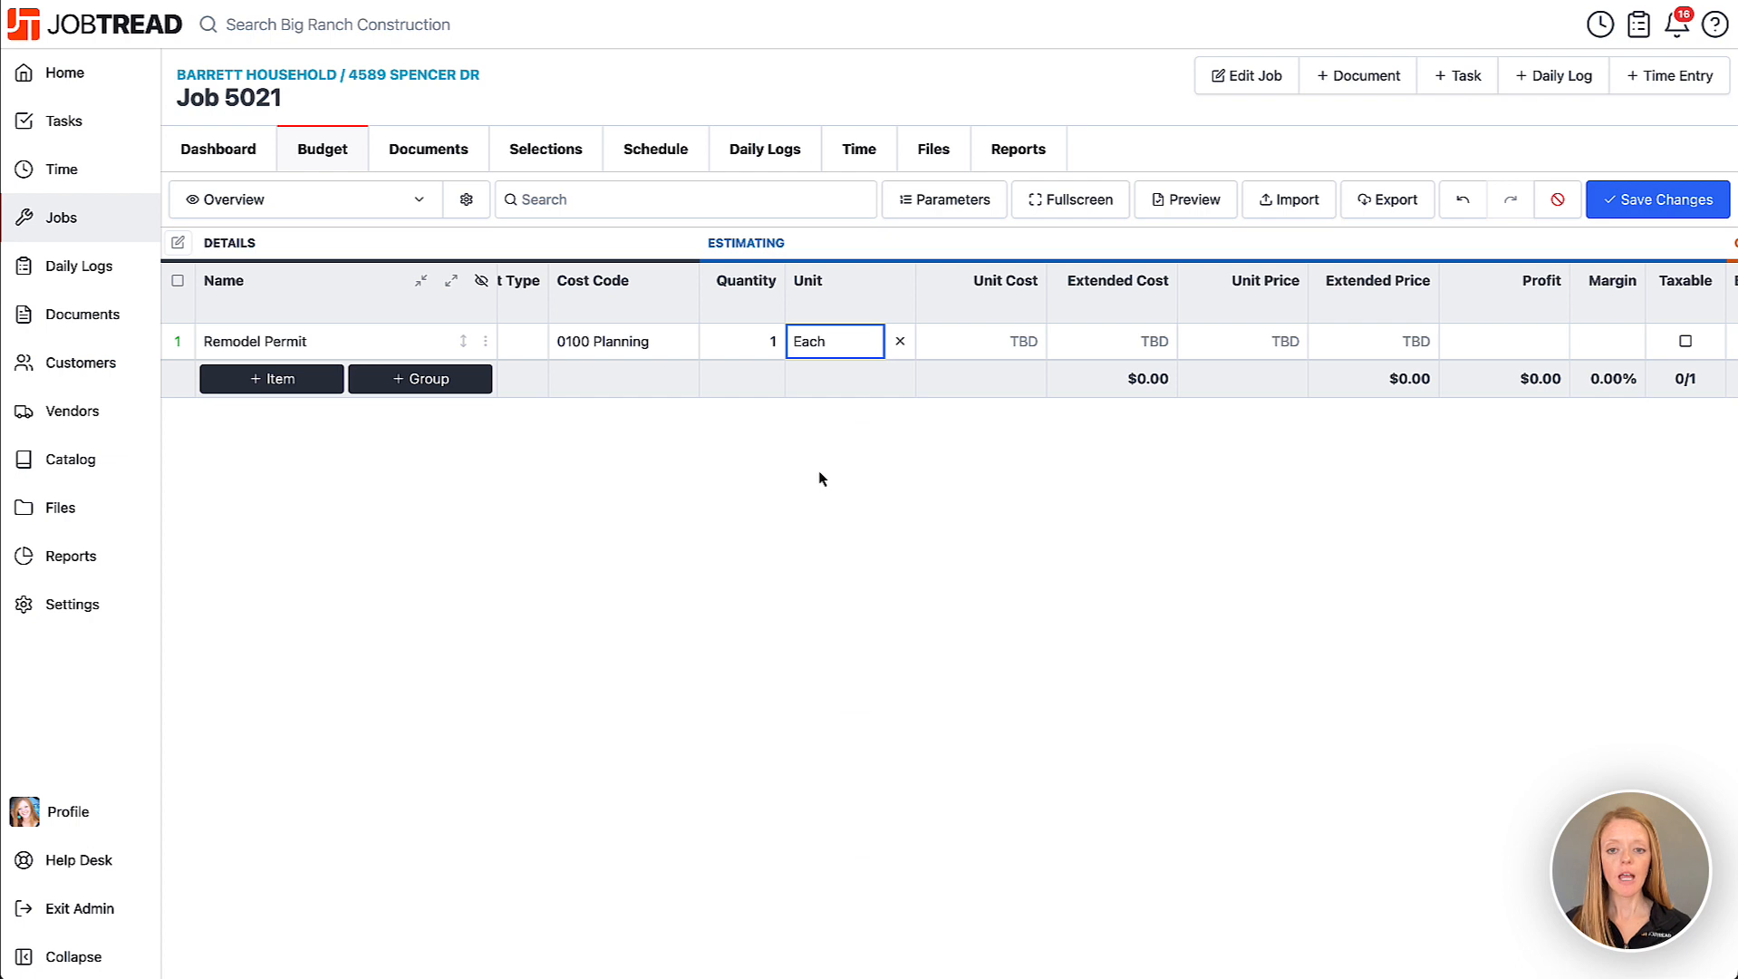
pyautogui.click(1012, 345)
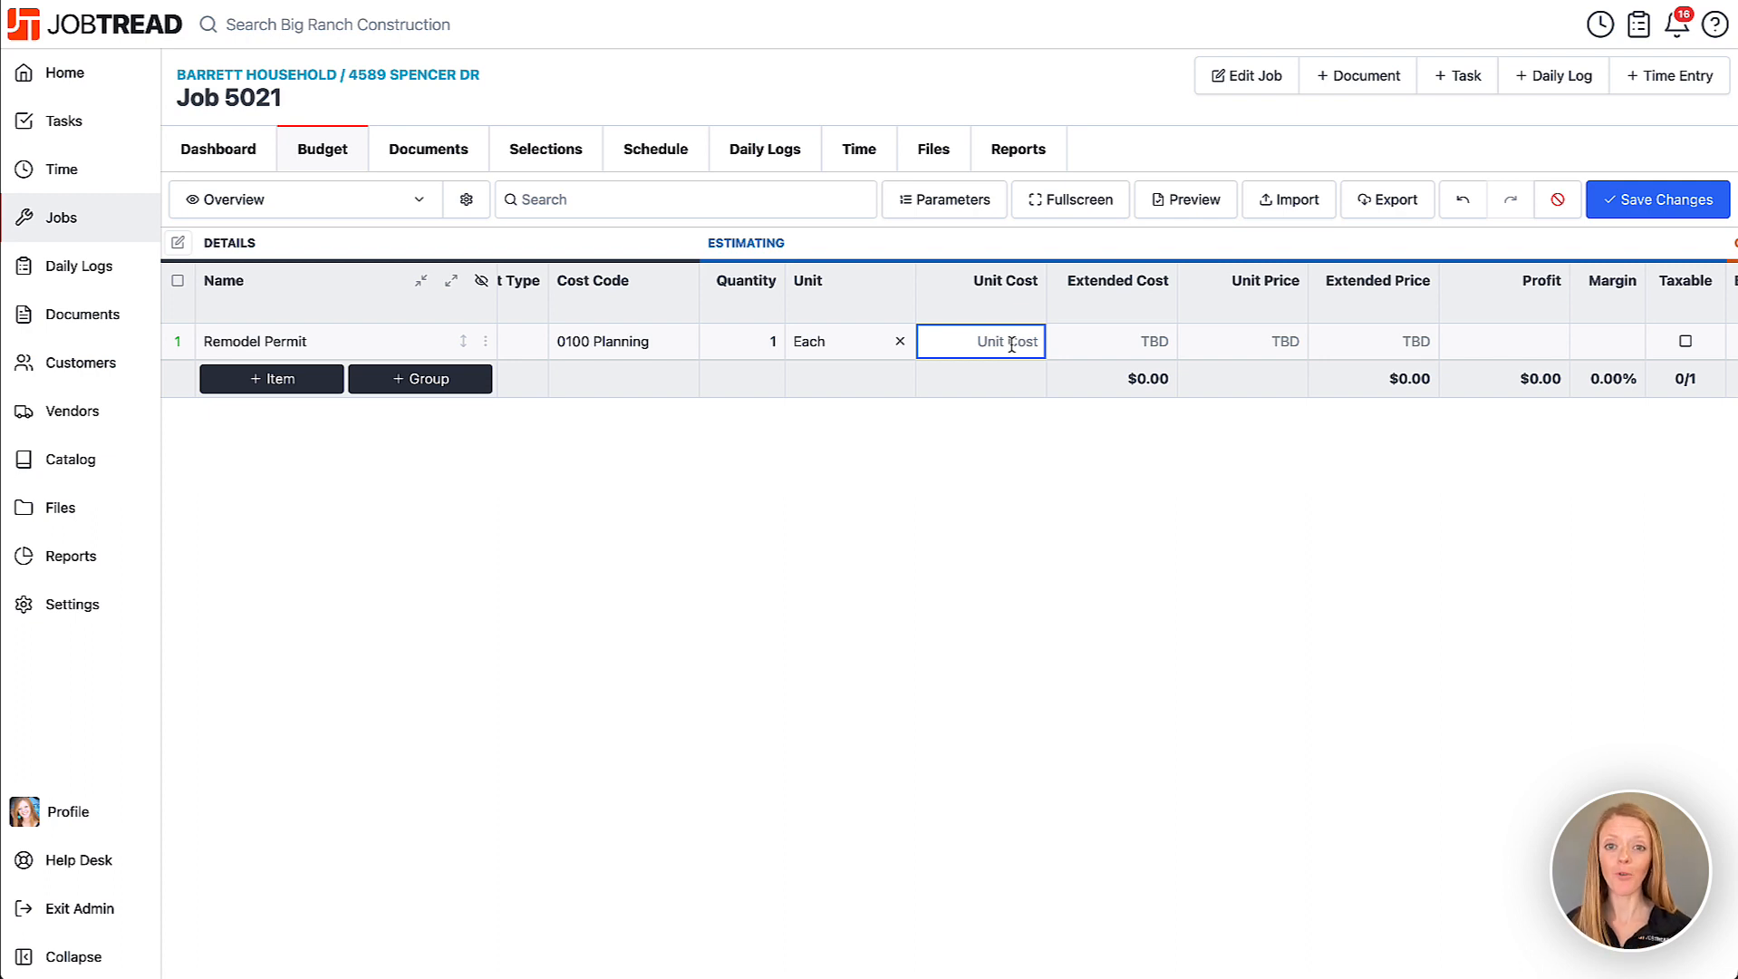
pyautogui.write('425')
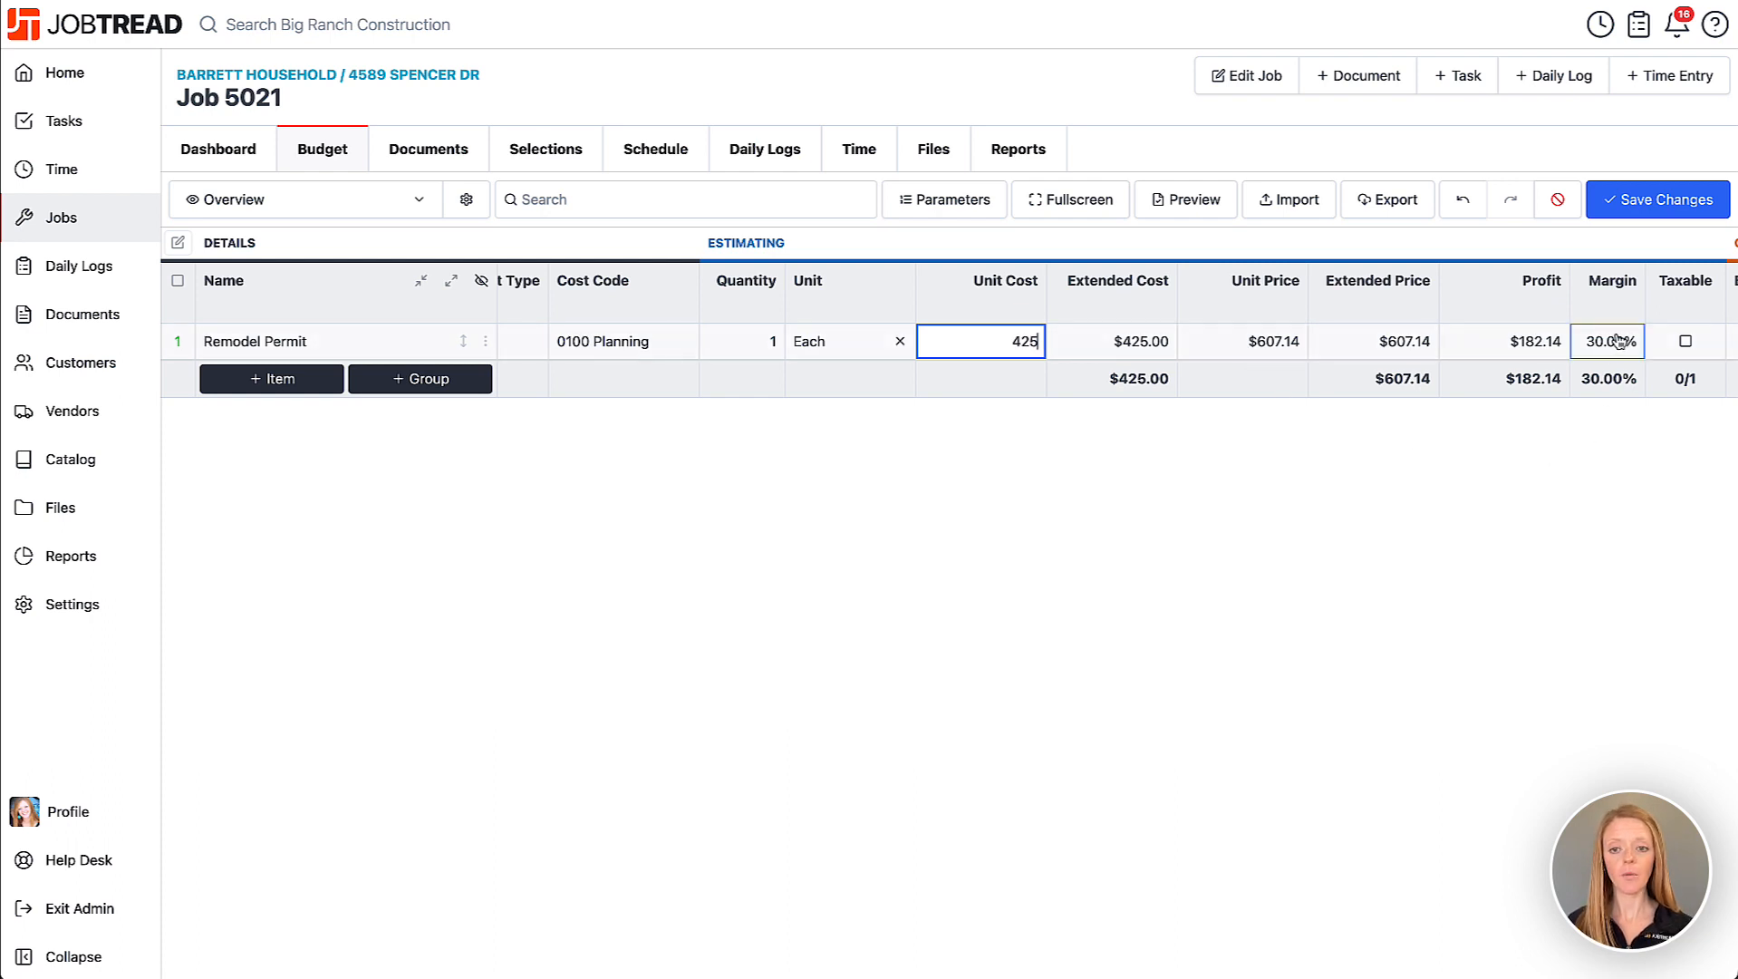
pyautogui.hscroll(-4, 1620, 341)
pyautogui.click(1048, 551)
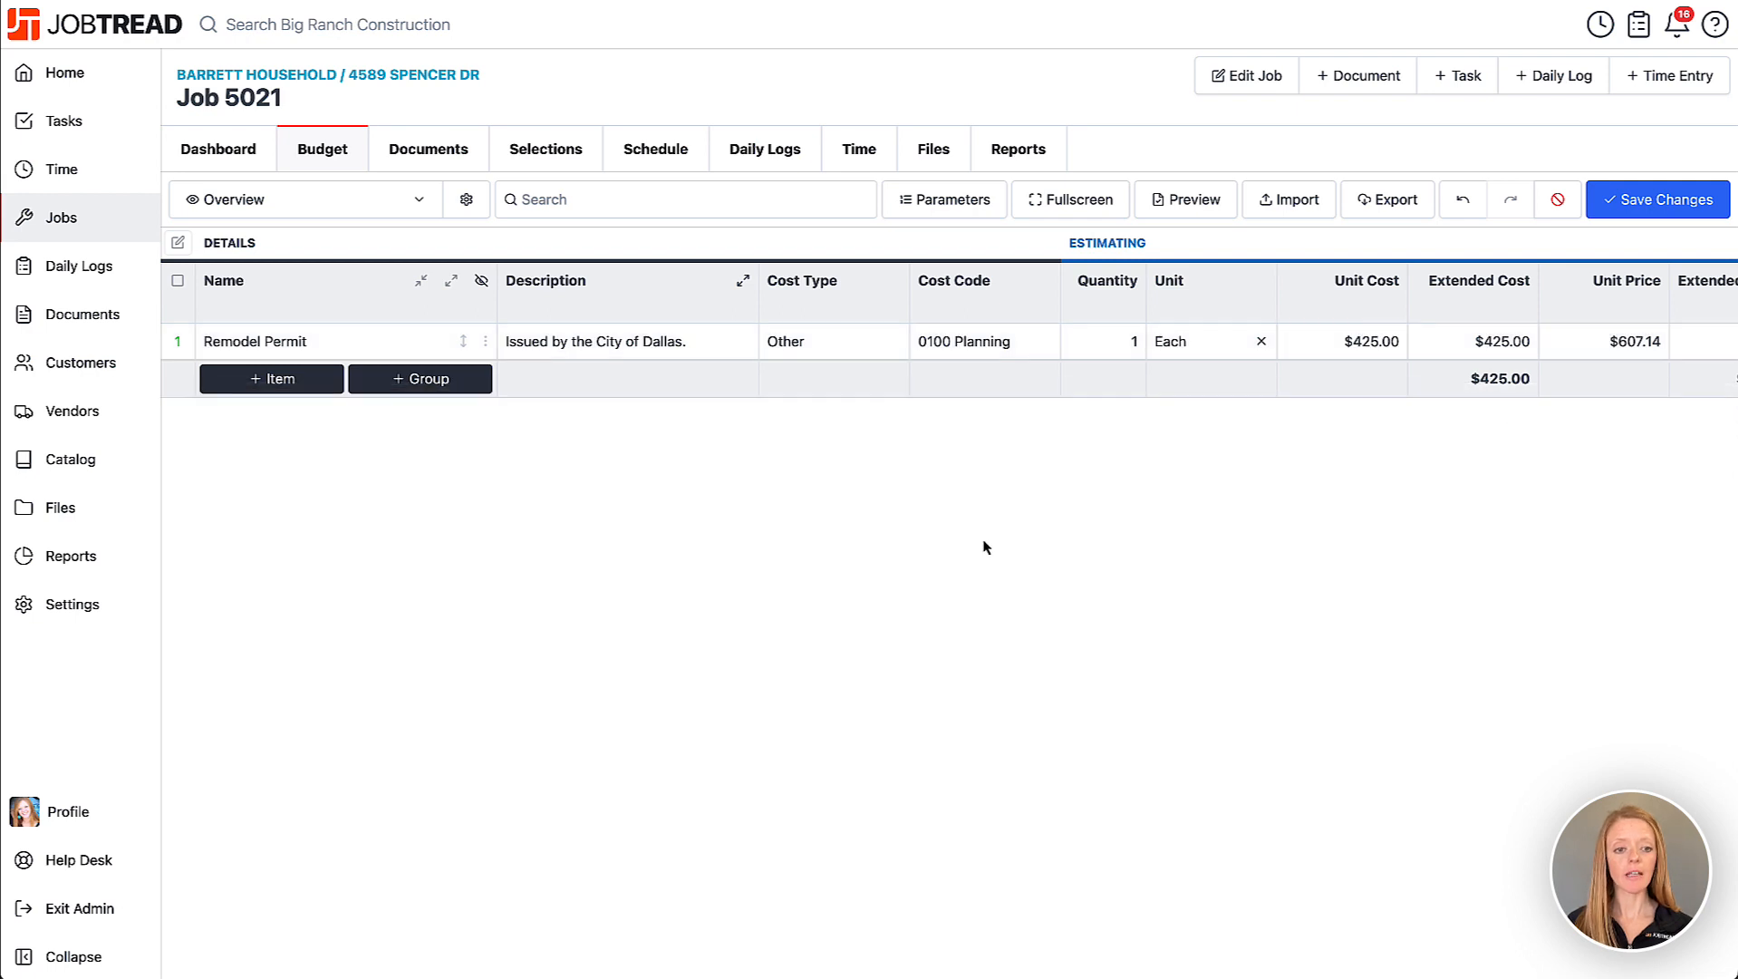
# Add the existing catalog item "Measurements and Walkthrough" to the budget as a second cost item.
pyautogui.click(247, 397)
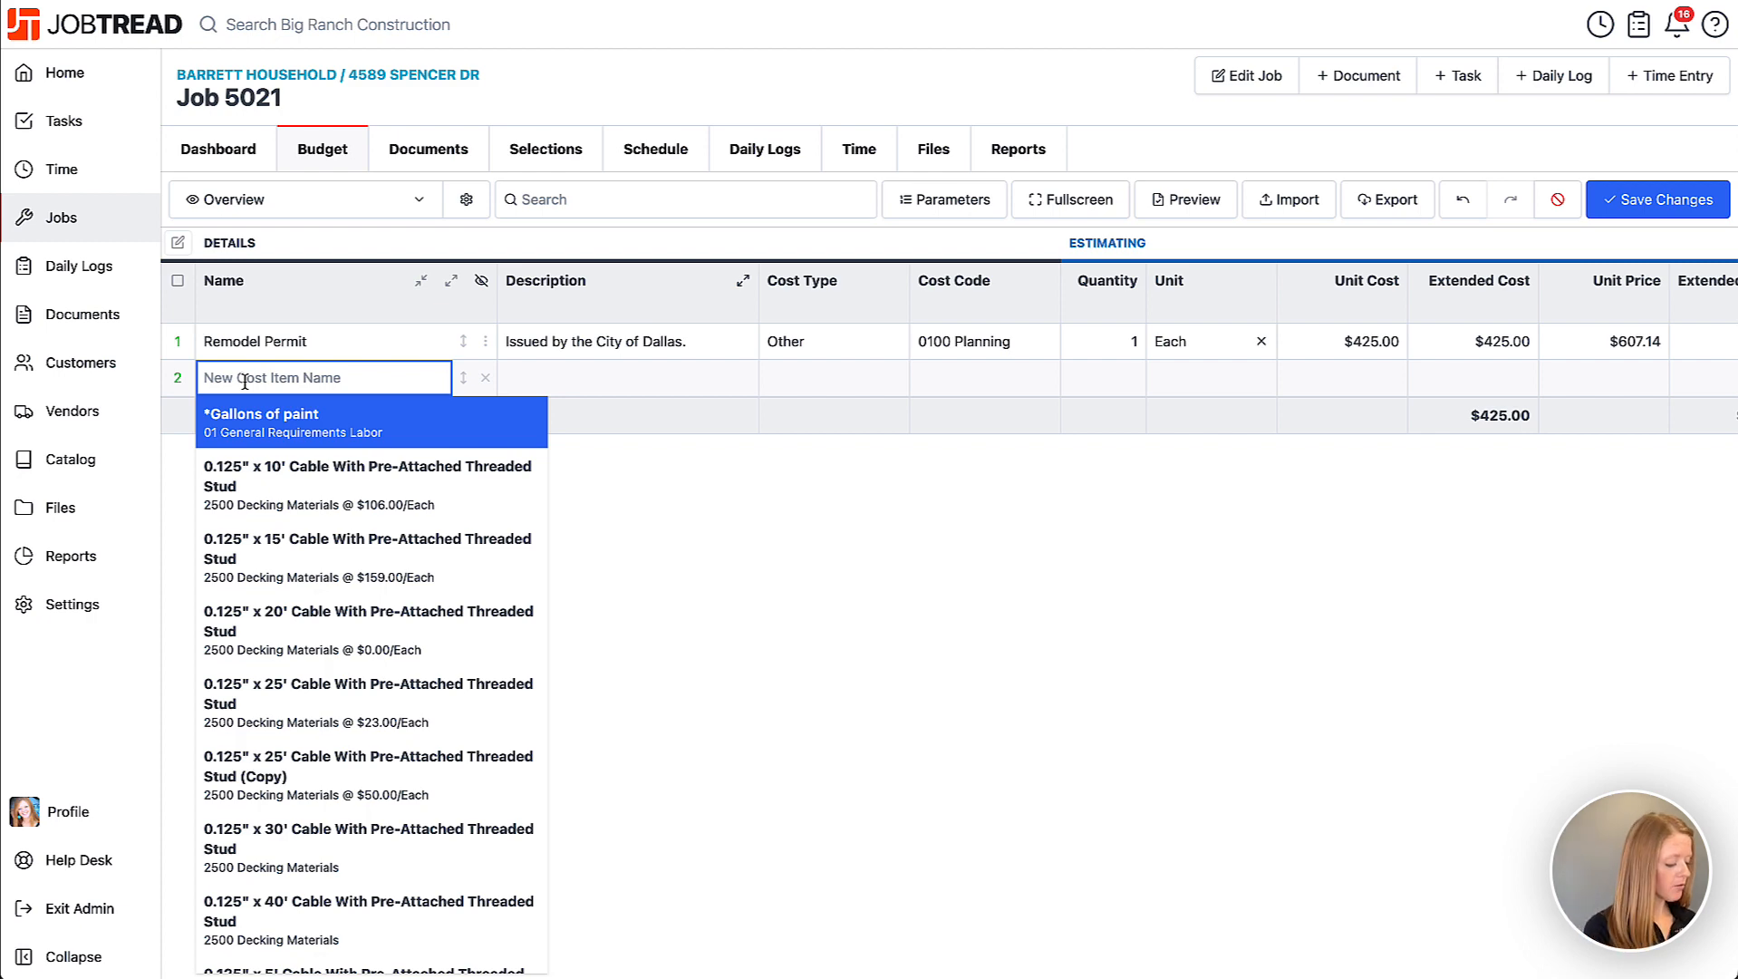
pyautogui.write('walk')
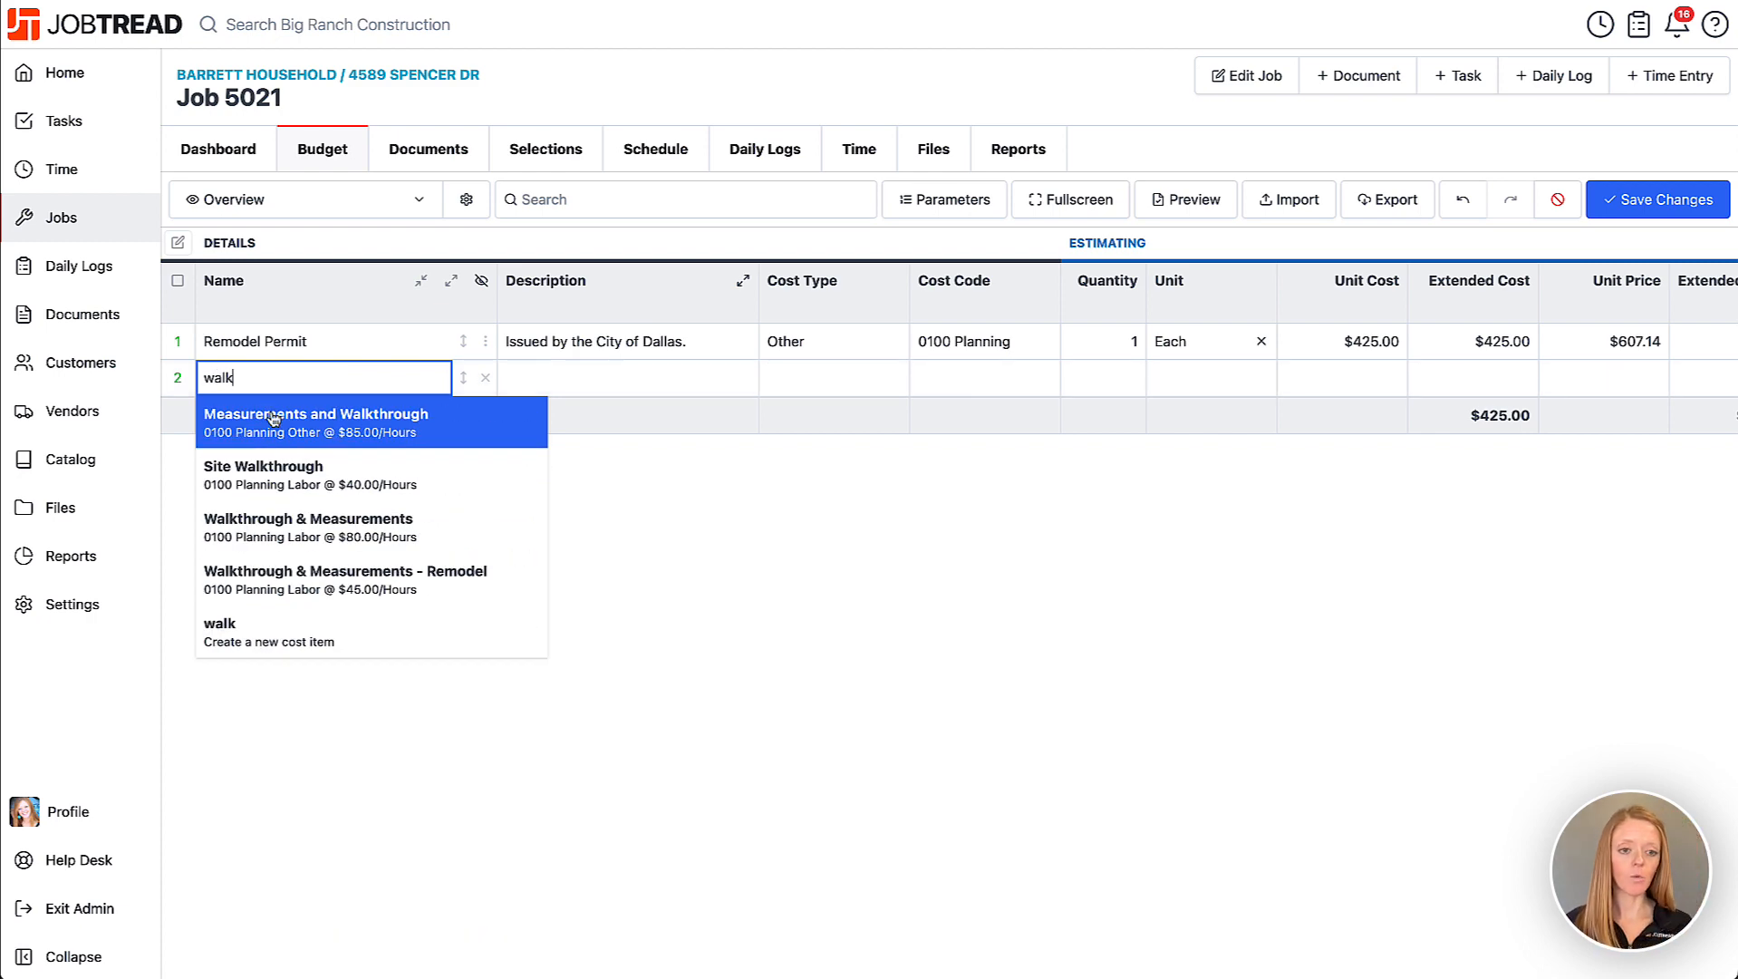
pyautogui.click(413, 427)
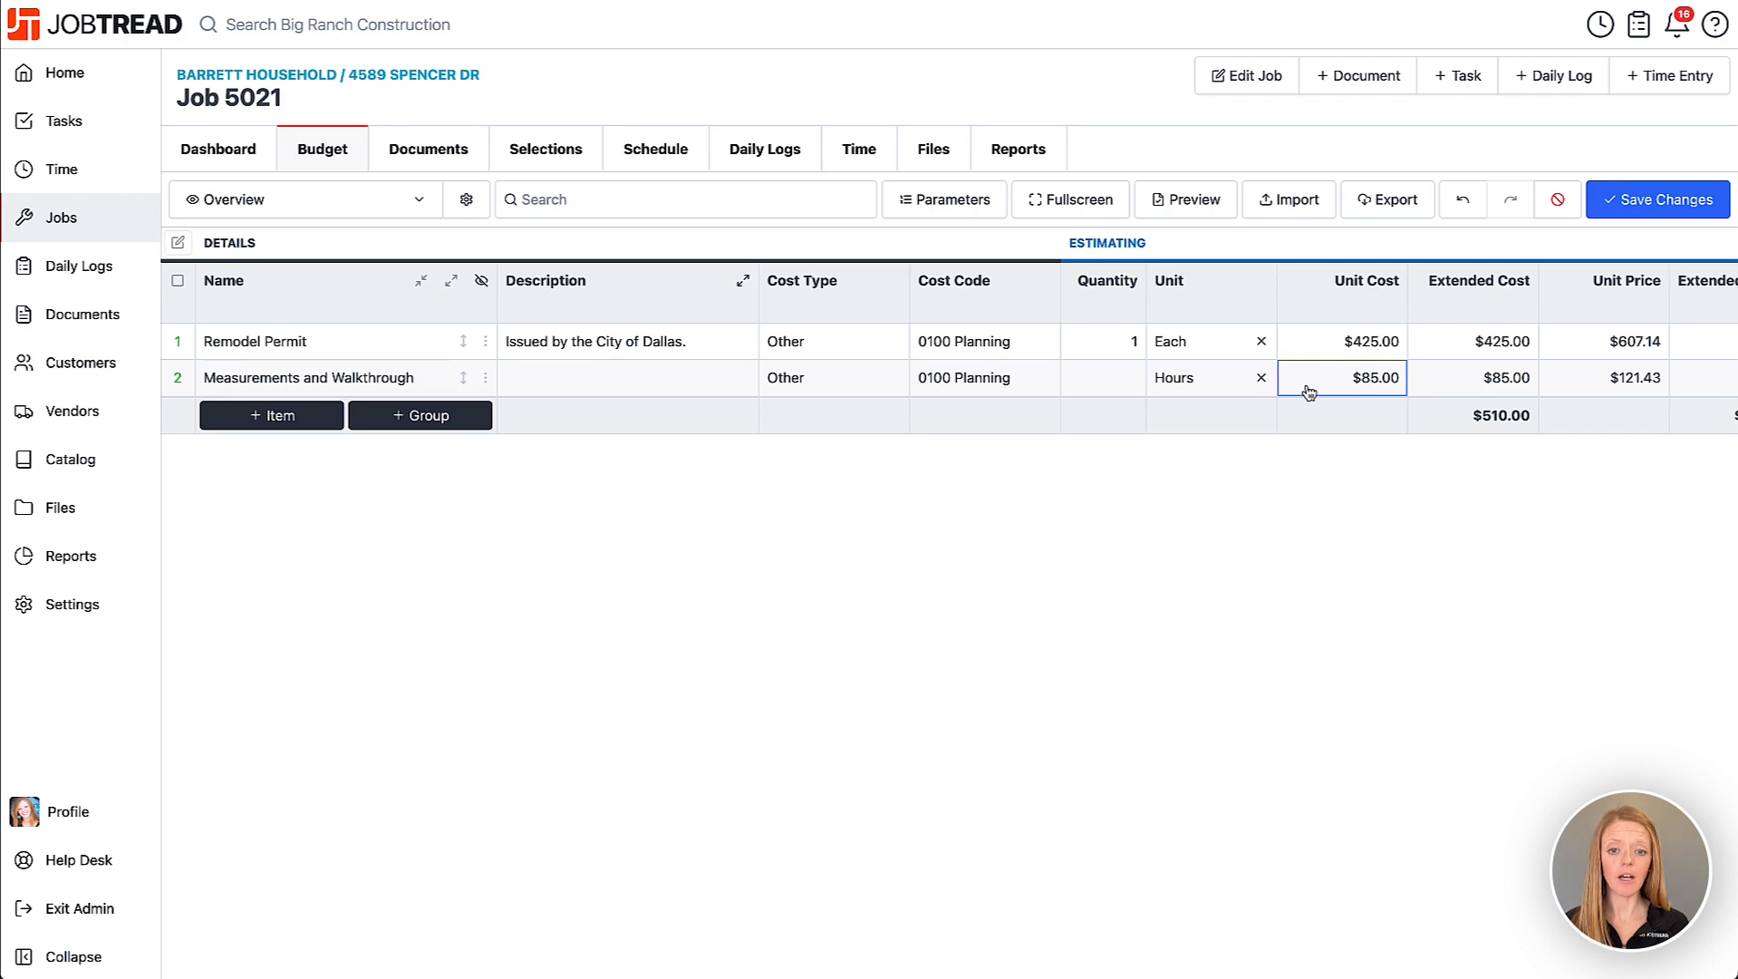
# Set the quantity of the Measurements and Walkthrough item to 2 and review its estimated cost and price.
pyautogui.click(425, 380)
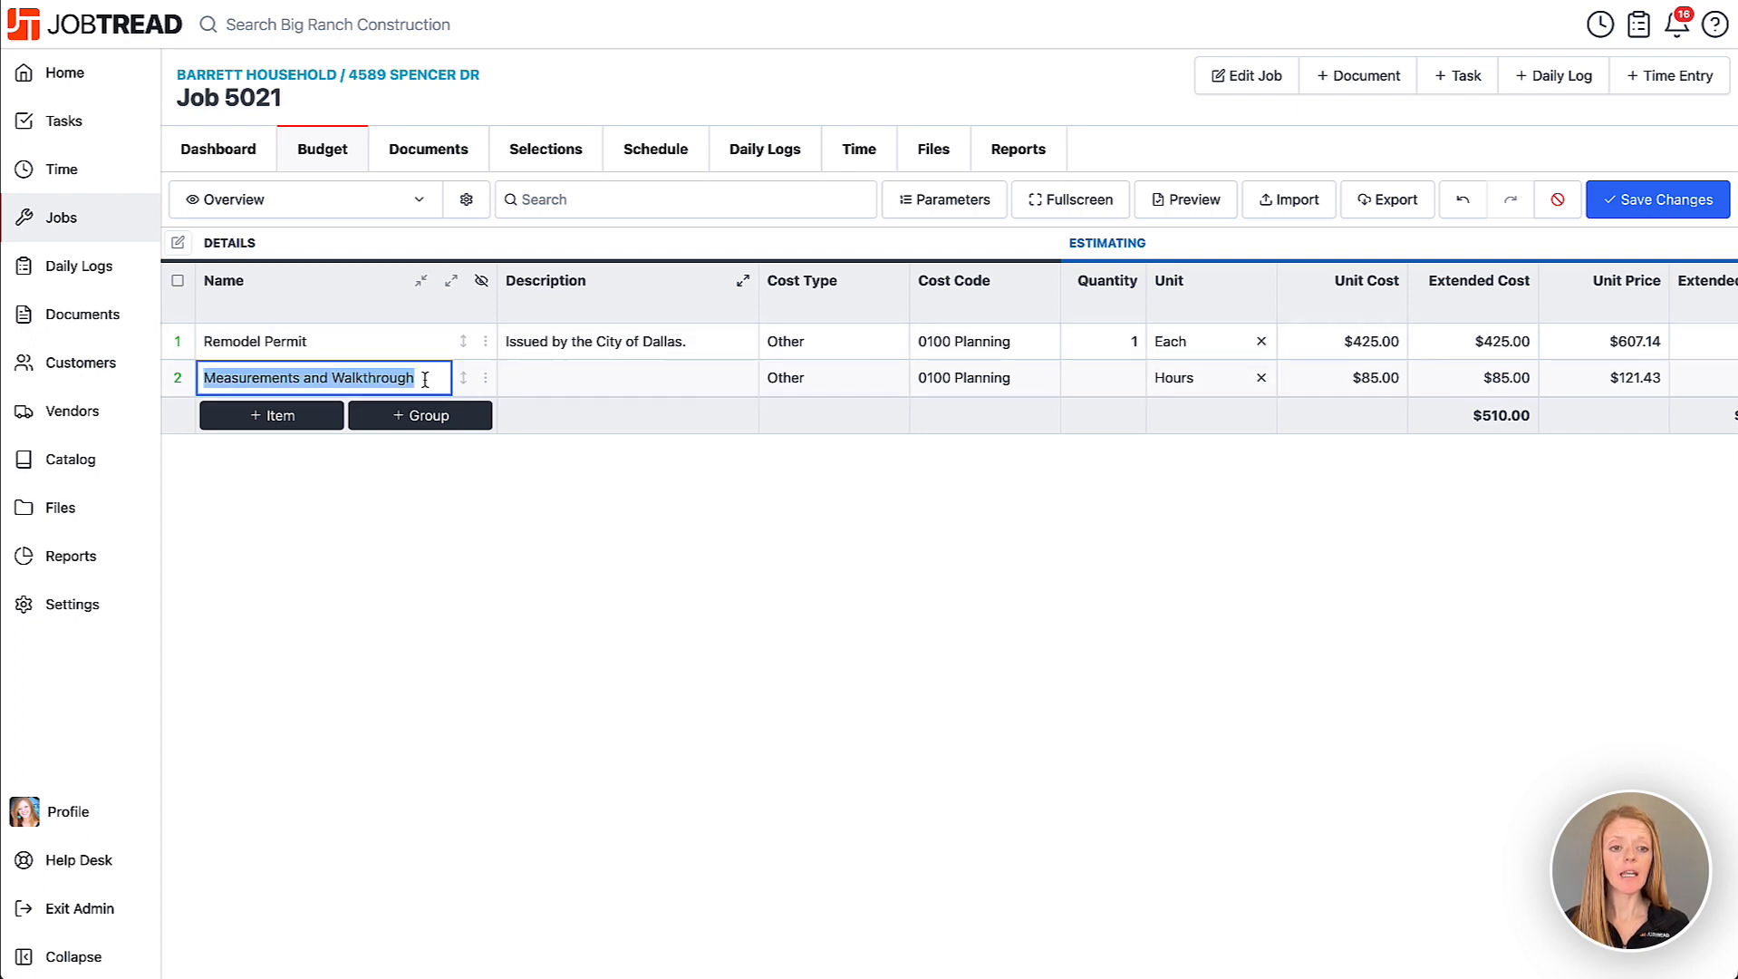
pyautogui.click(965, 387)
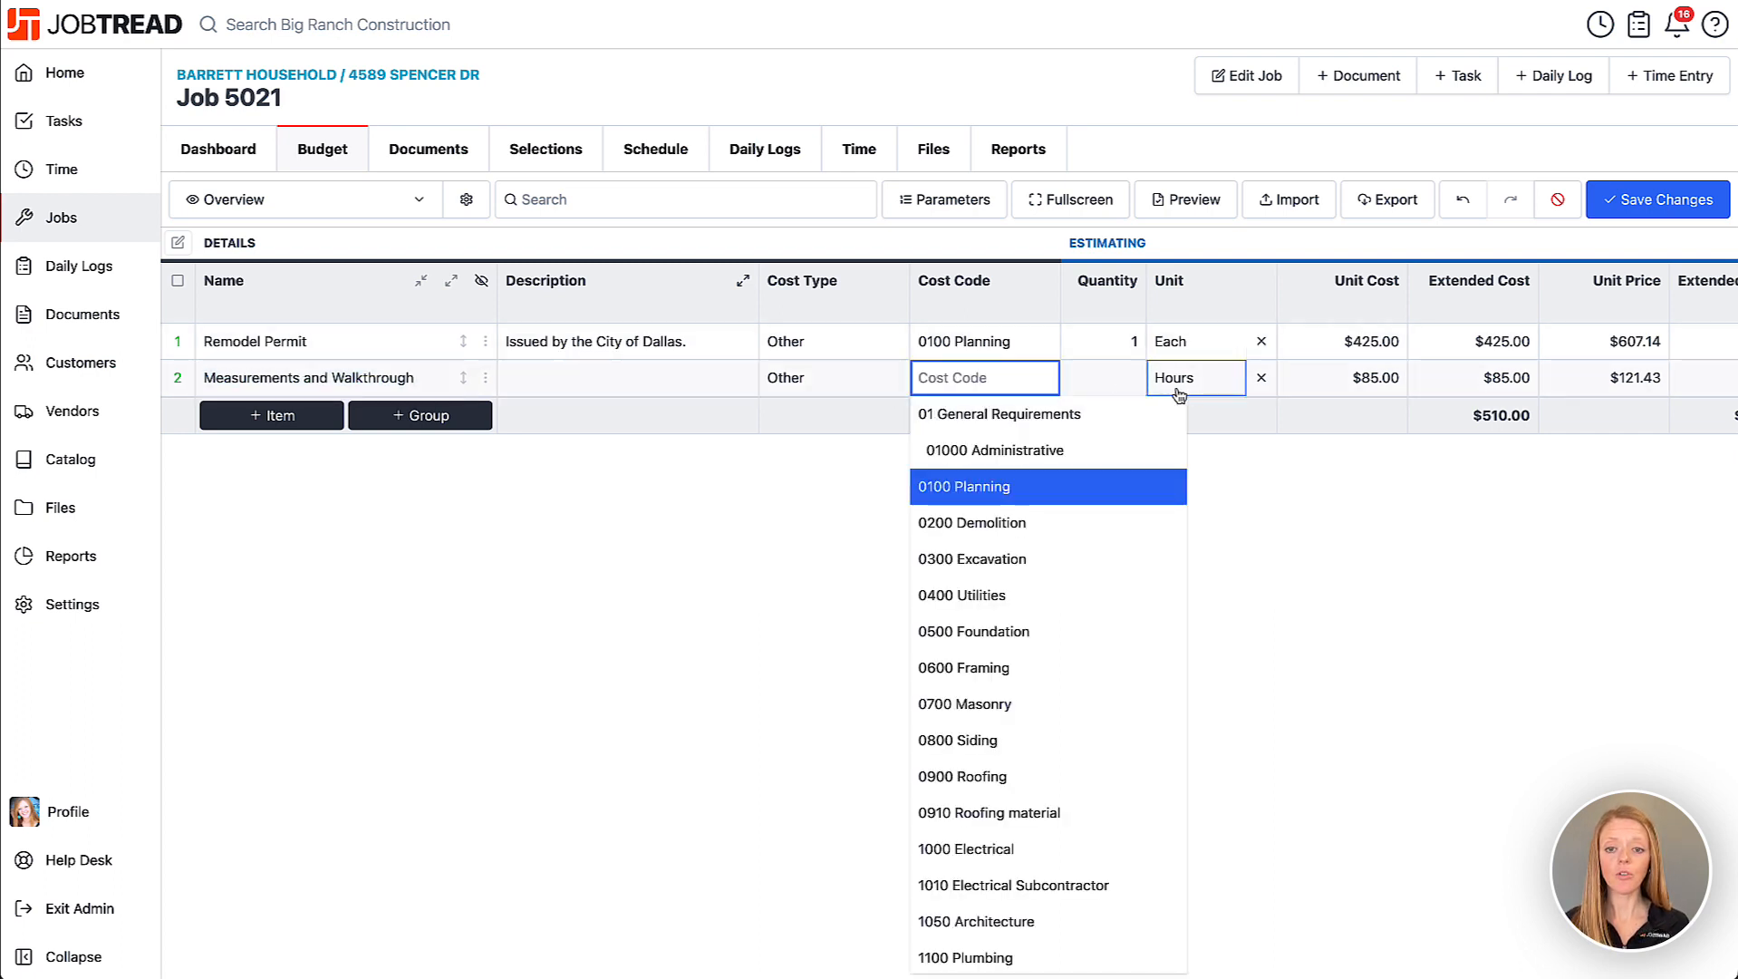
pyautogui.click(1108, 379)
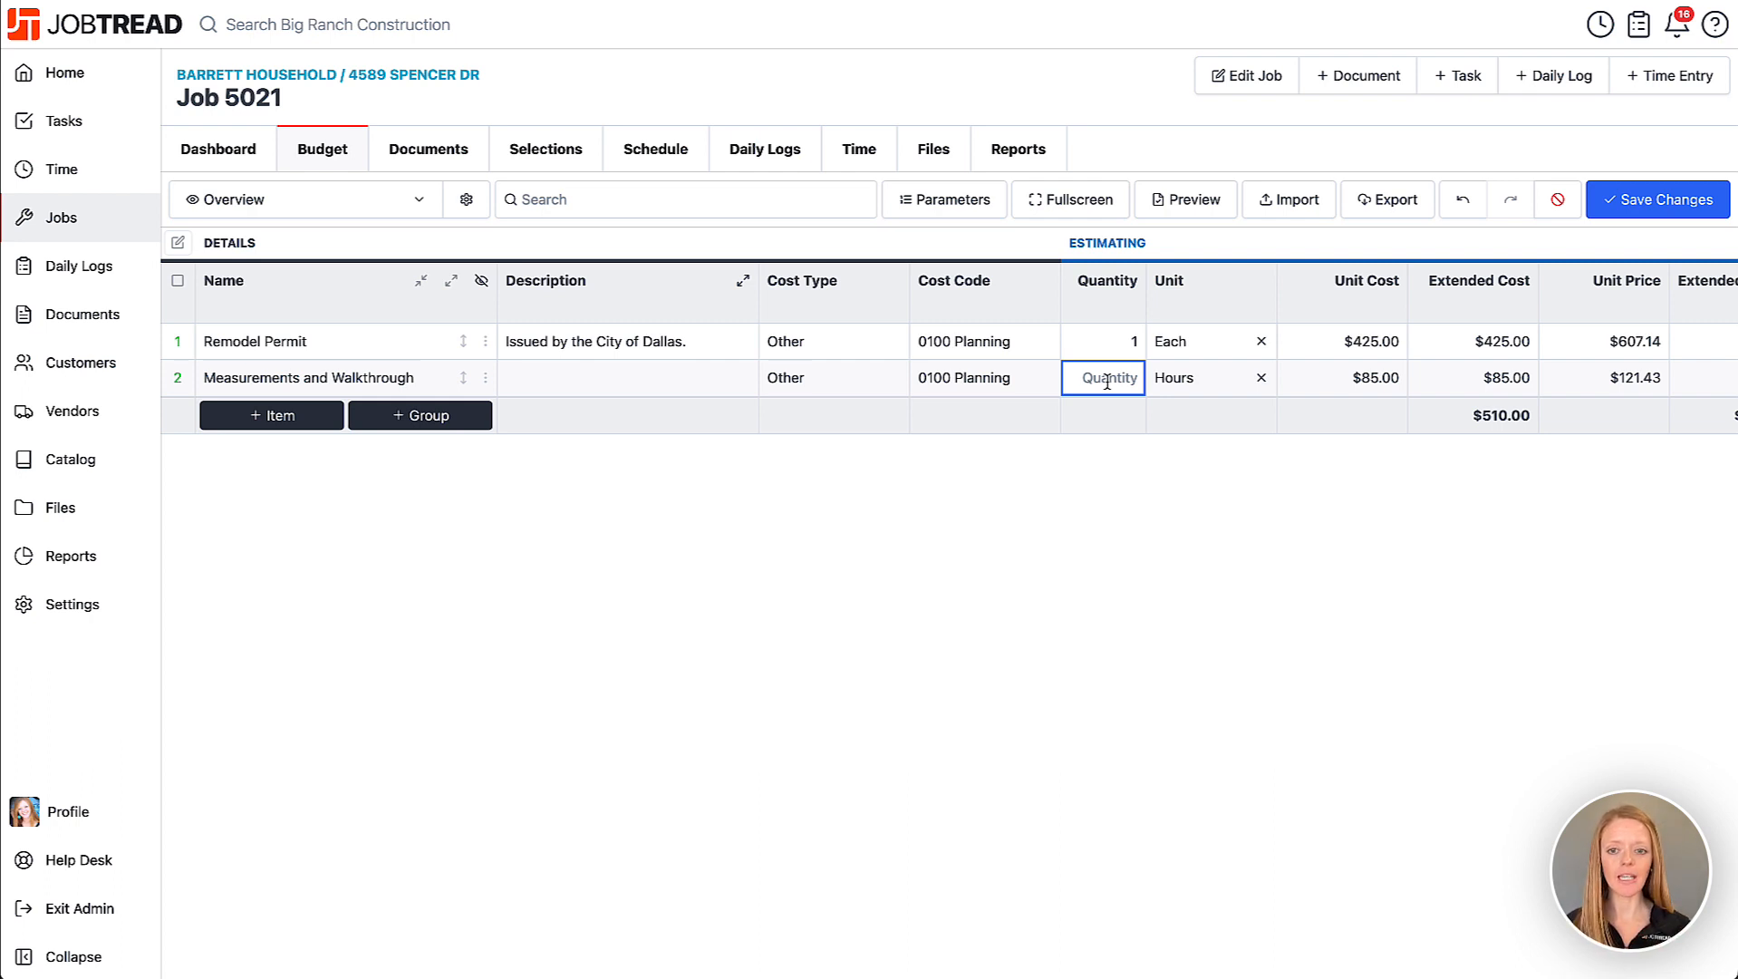
pyautogui.write('2')
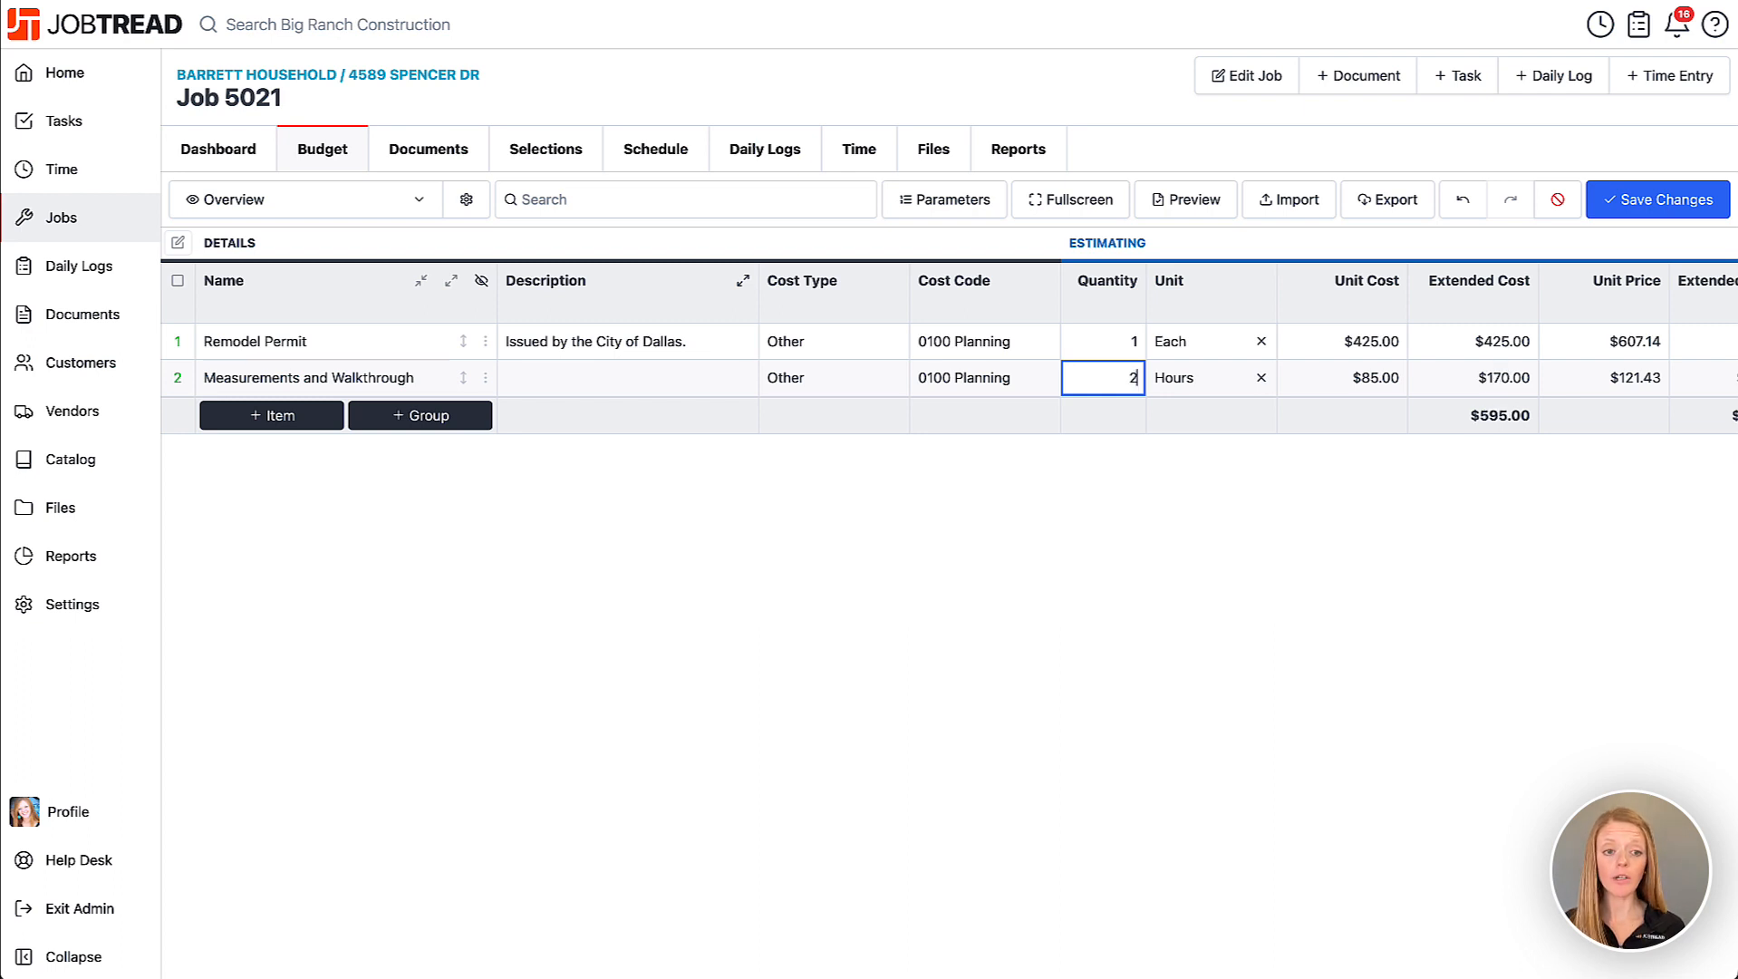
pyautogui.hscroll(3, 1103, 378)
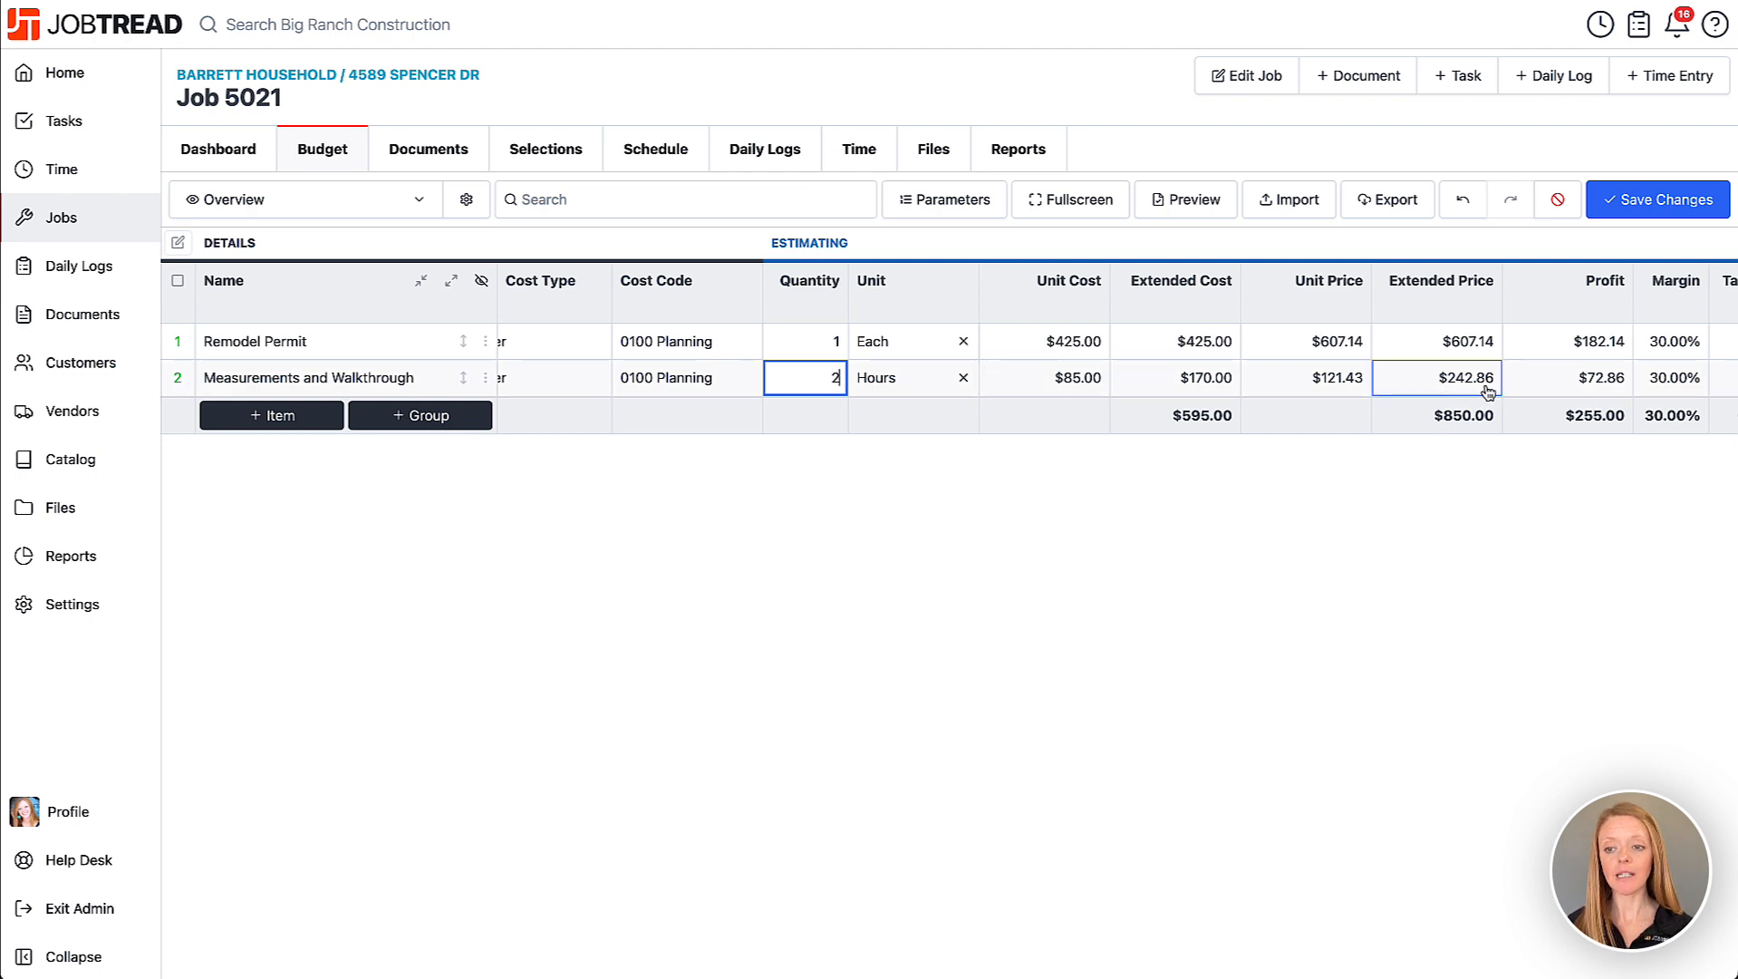
pyautogui.click(1477, 486)
pyautogui.hscroll(-5, 1164, 400)
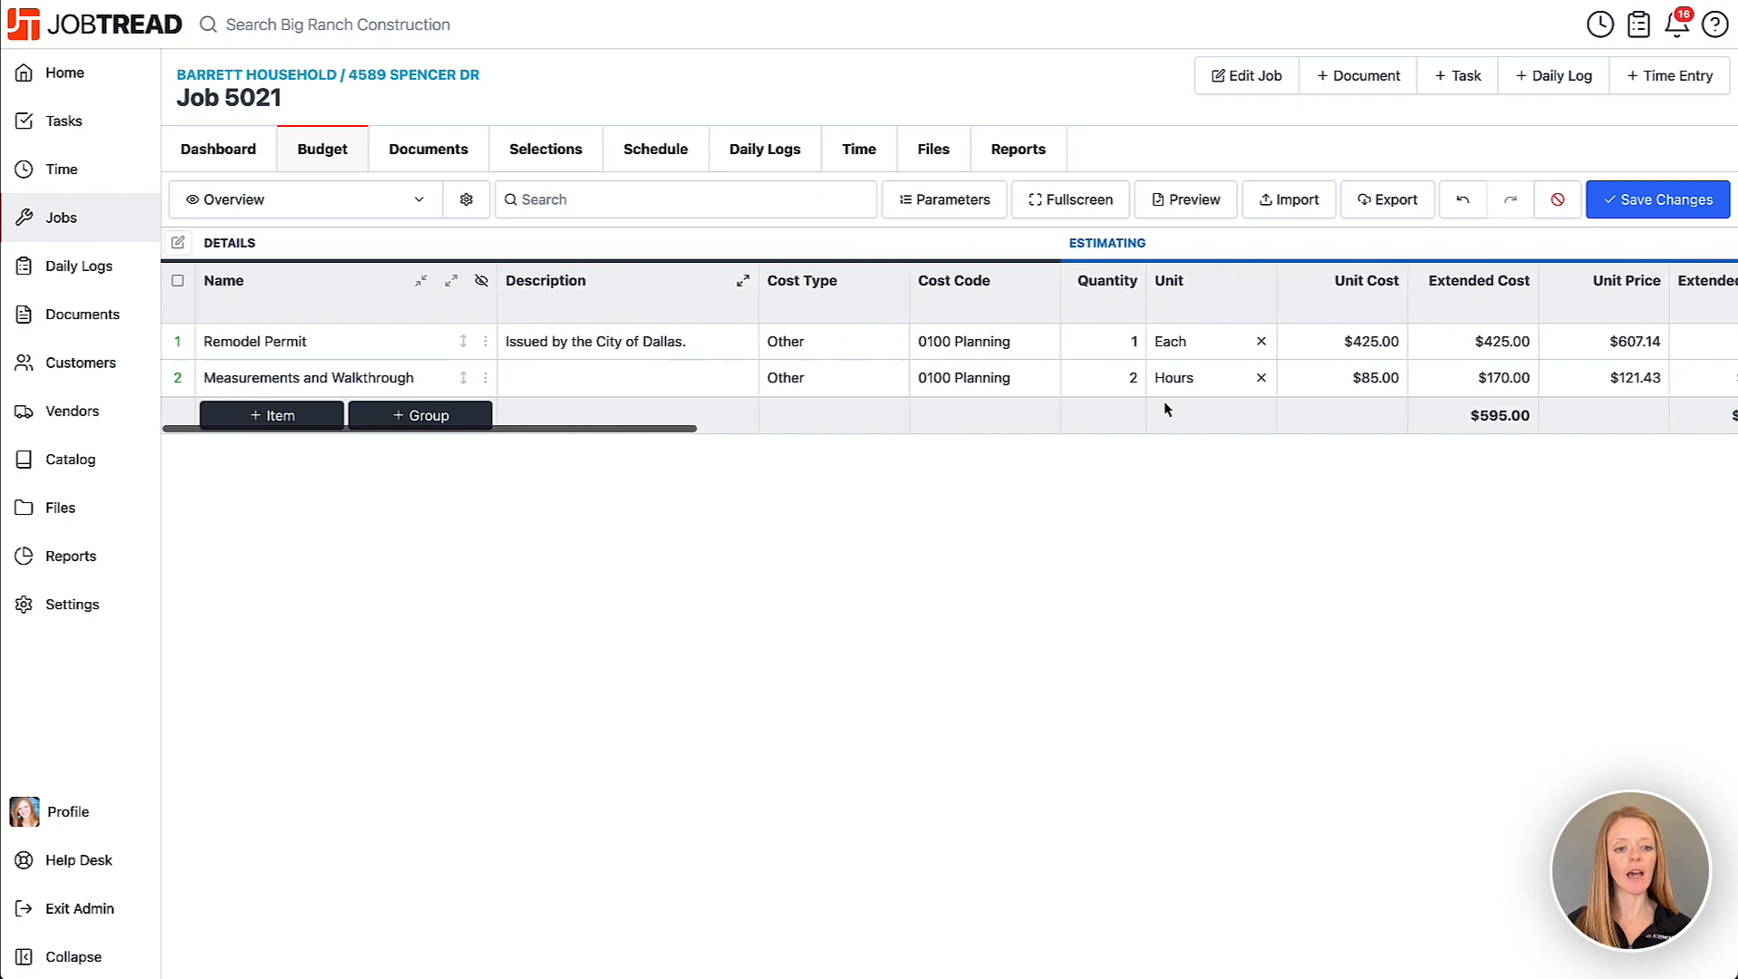
# Add the catalog item "Kitchen Design Remodel Fee" as a third cost item and check its full description.
pyautogui.click(256, 415)
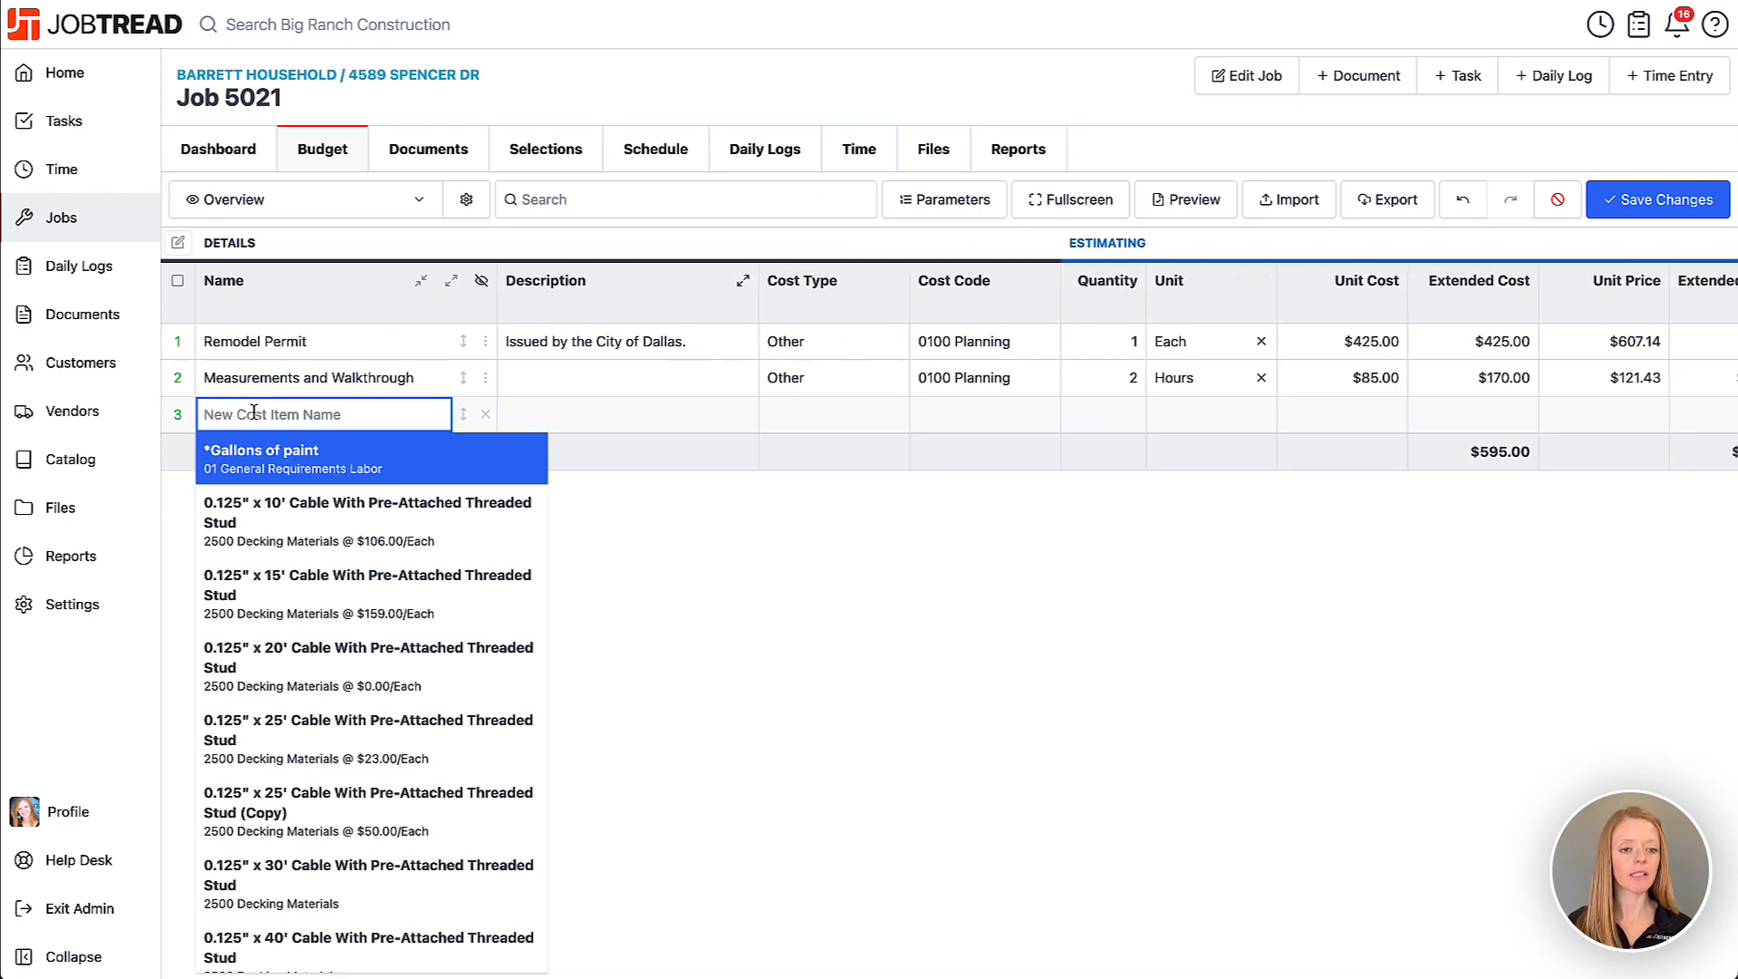
pyautogui.write('design')
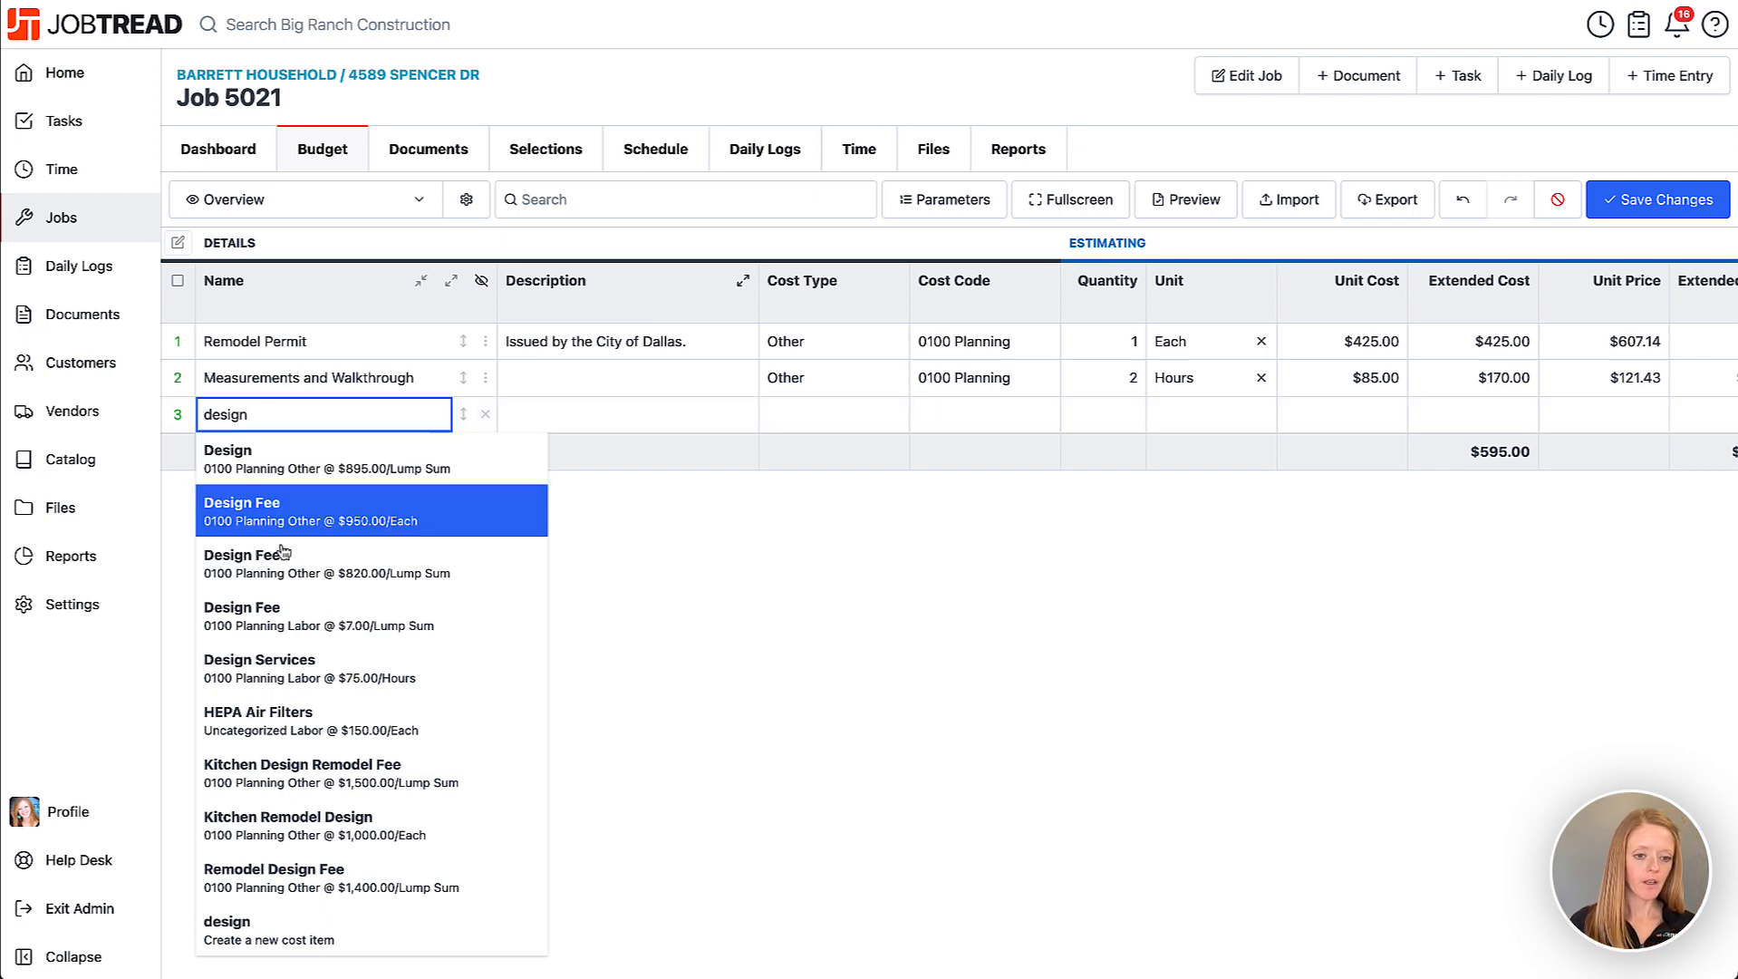
pyautogui.click(337, 768)
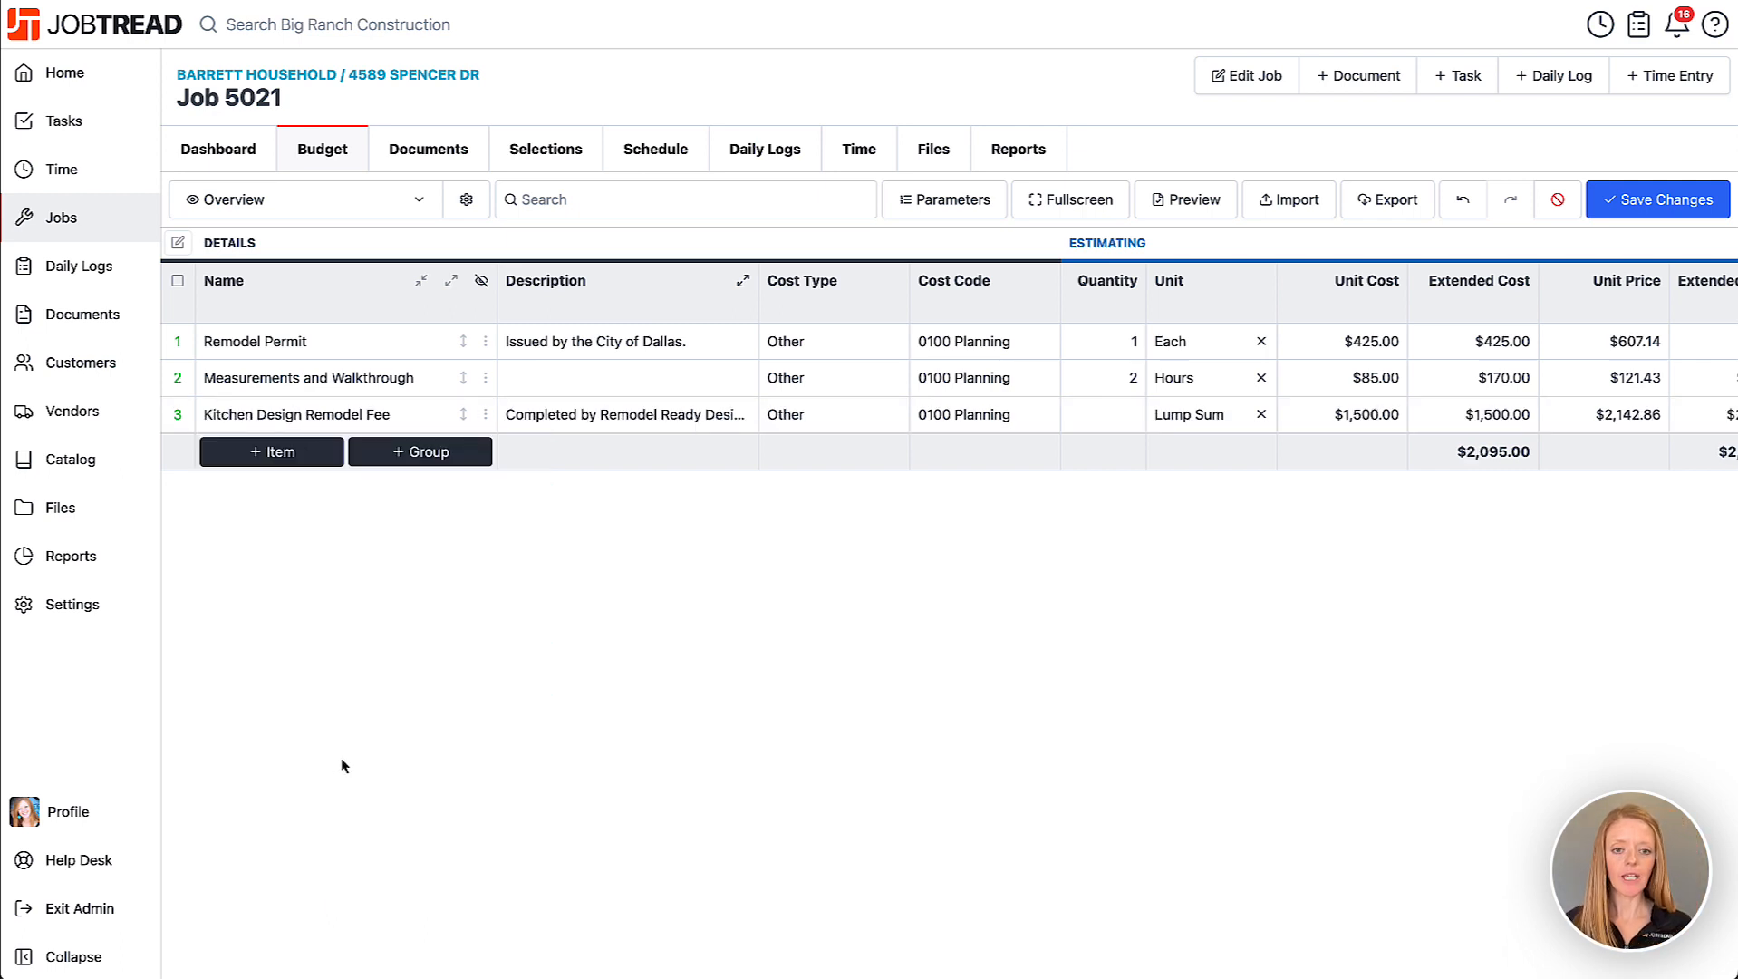
pyautogui.click(596, 414)
pyautogui.moveTo(629, 423); pyautogui.dragTo(643, 447)
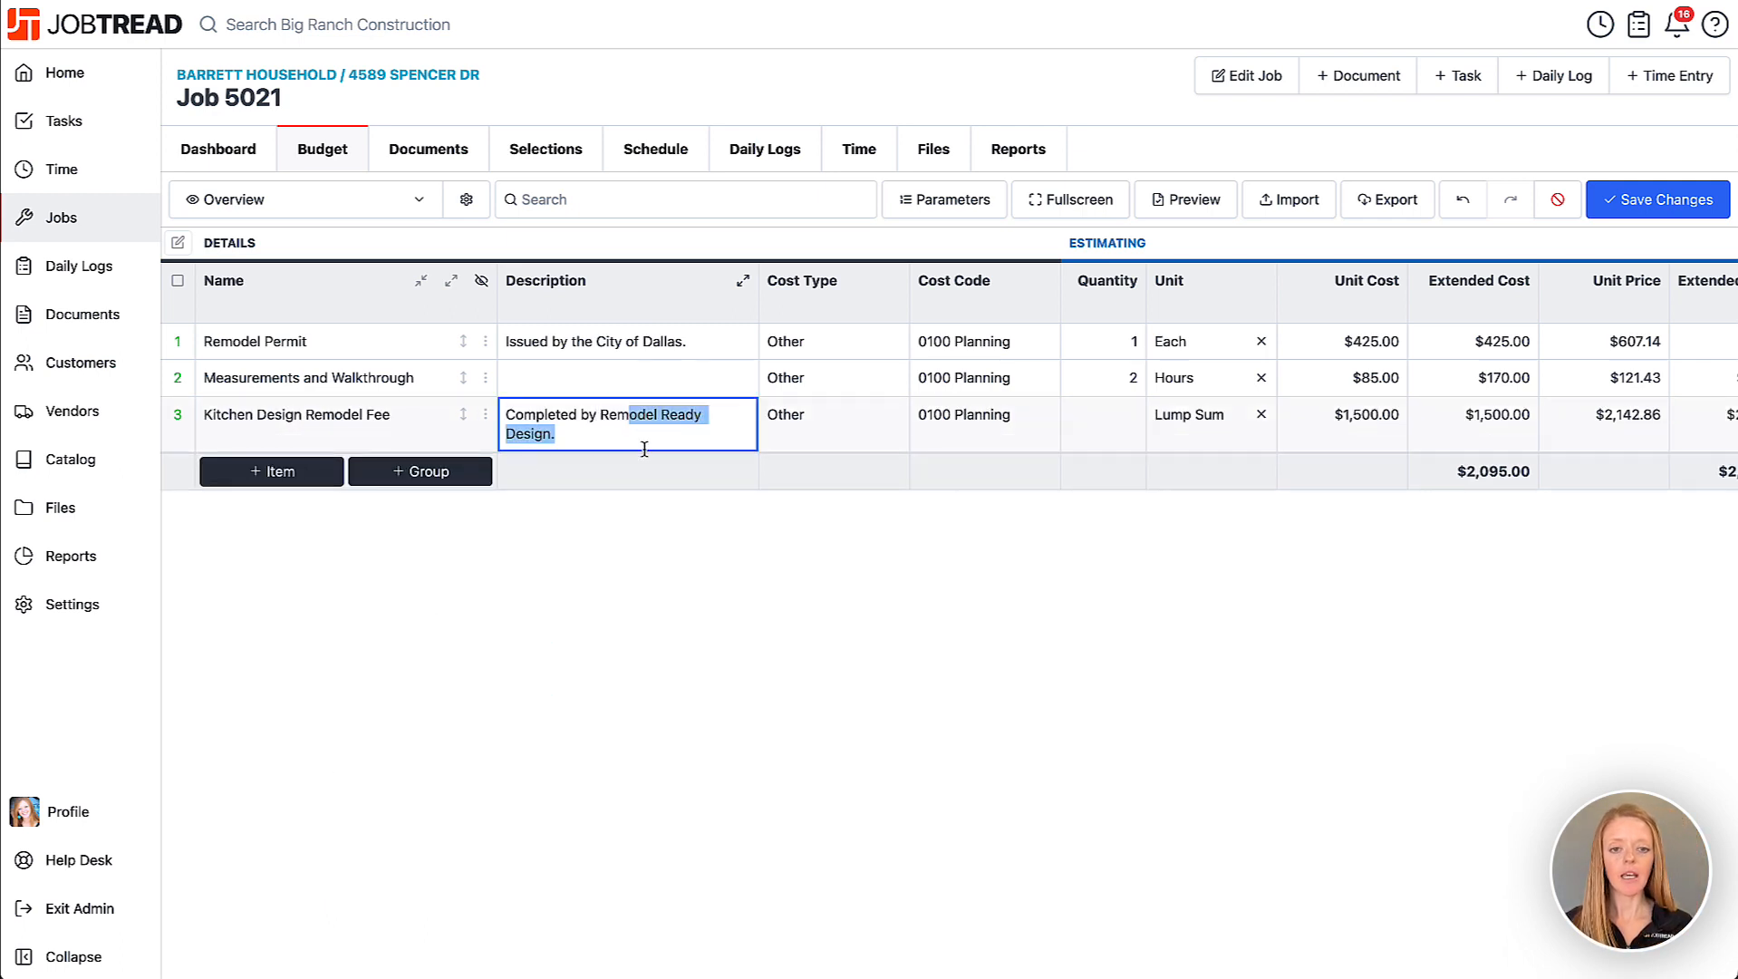
pyautogui.click(828, 550)
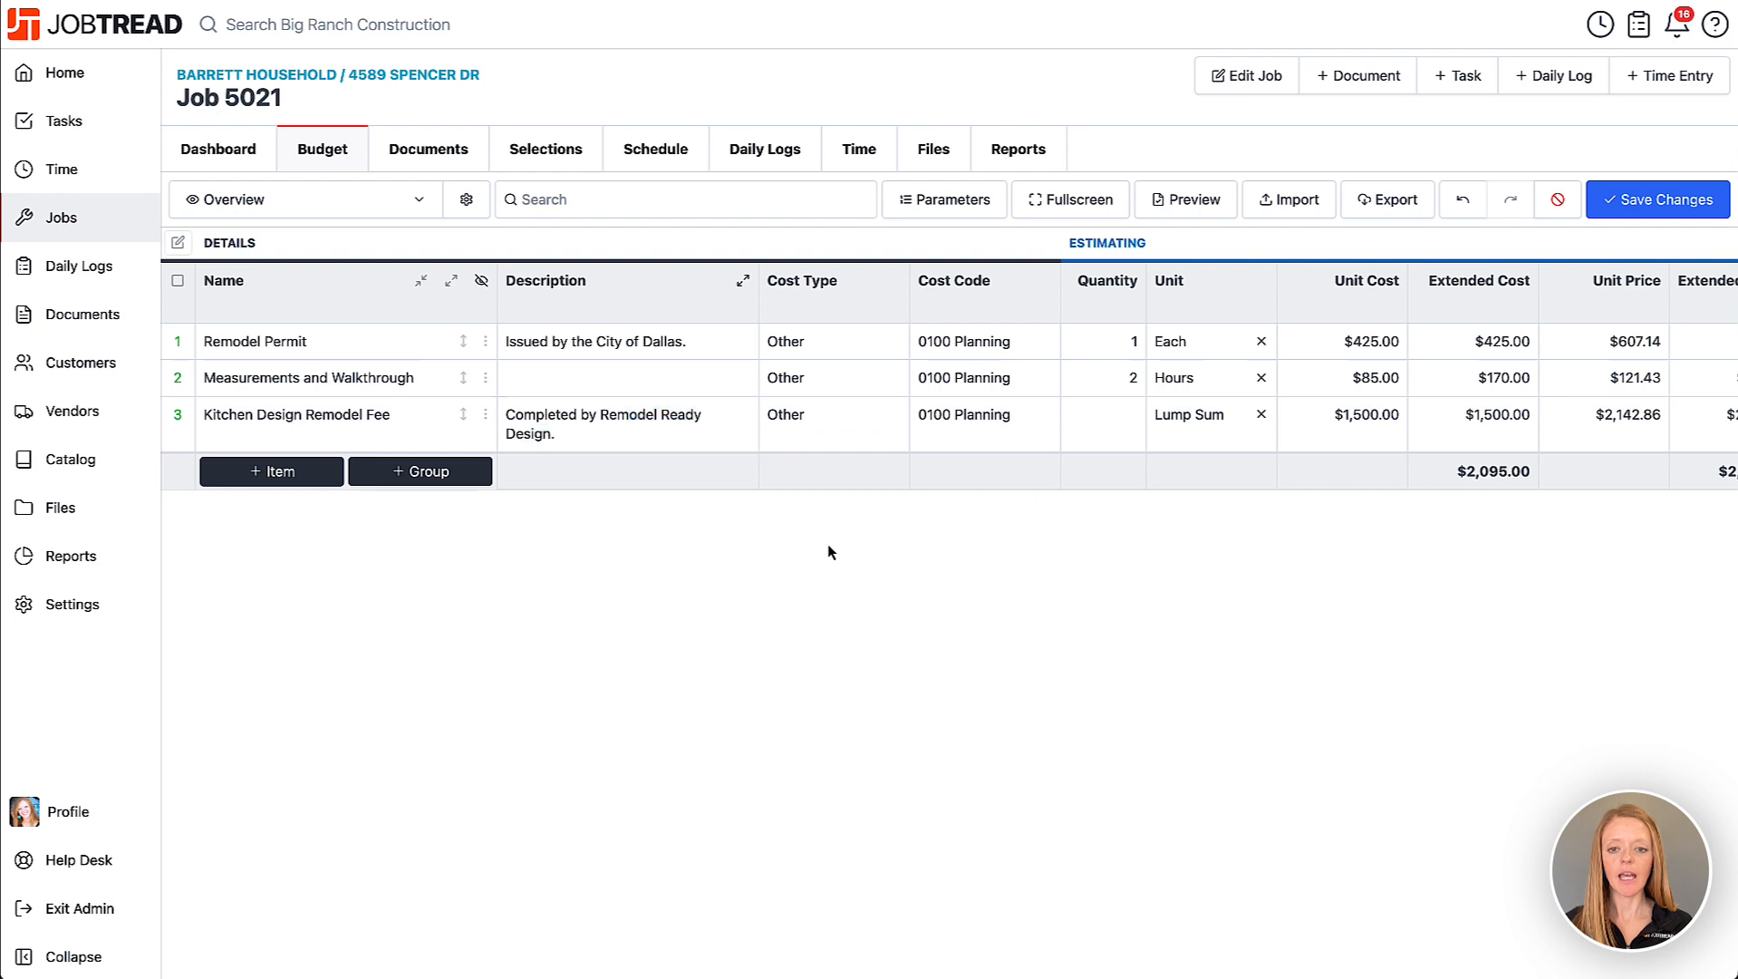
# Set the quantity of the Kitchen Design Remodel Fee item to 1.
pyautogui.hscroll(3, 967, 446)
pyautogui.click(963, 419)
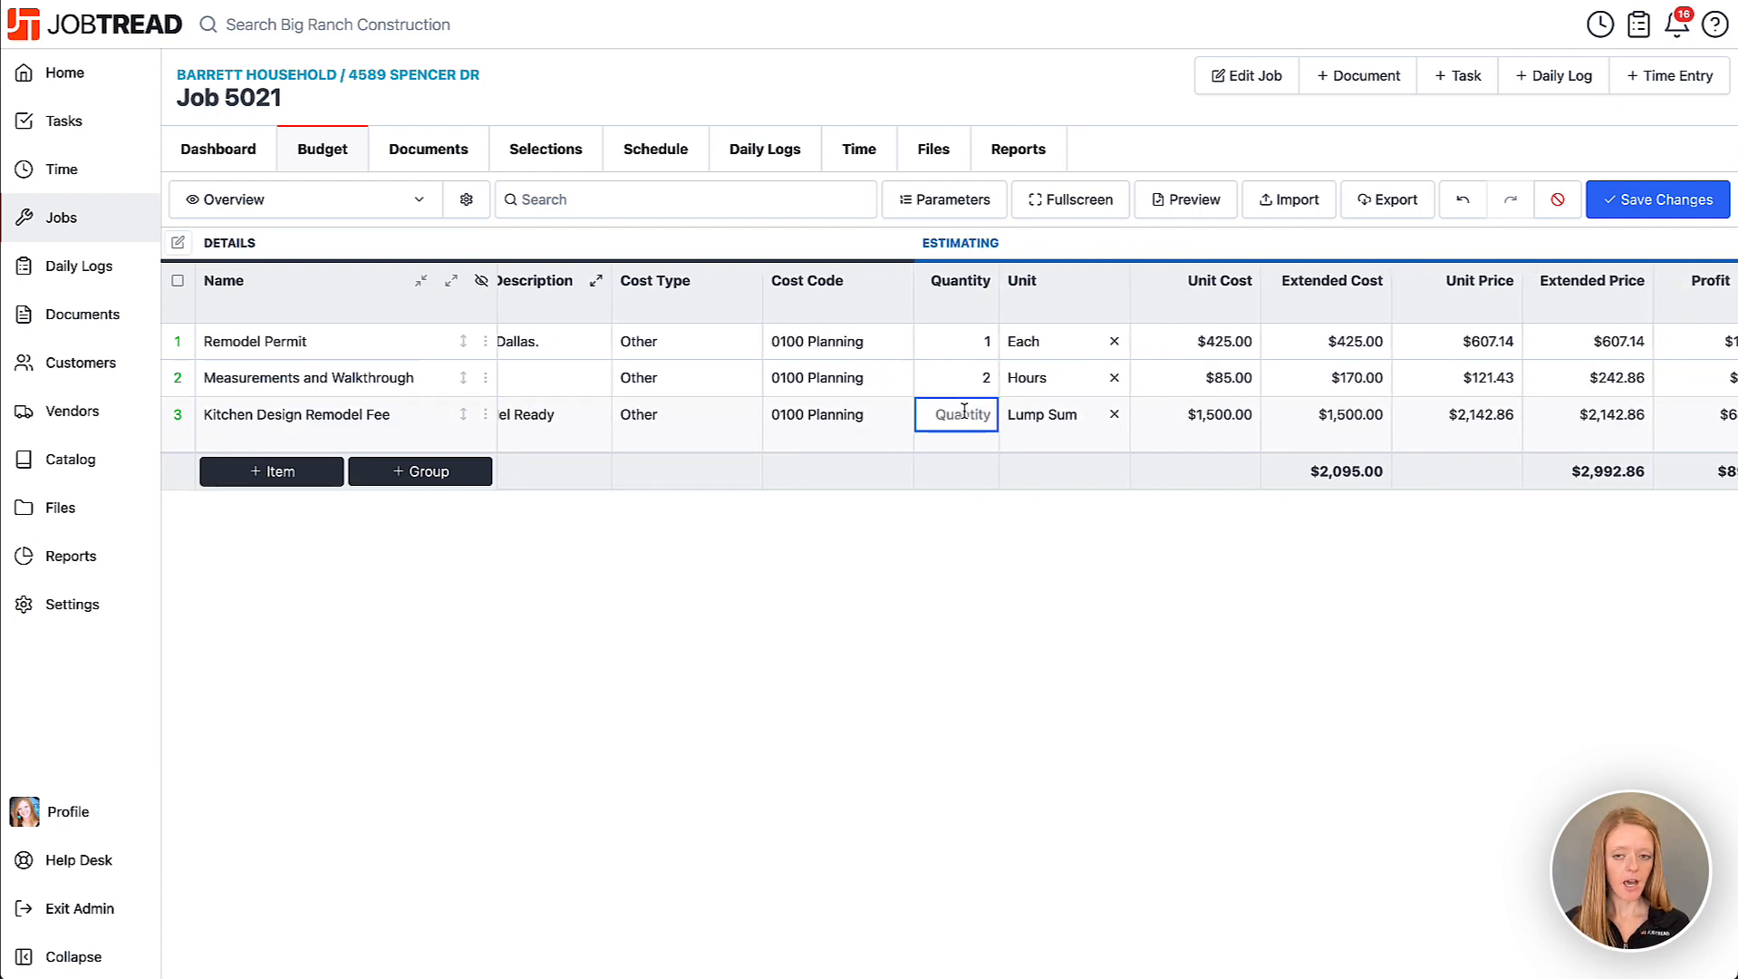
pyautogui.write('1')
pyautogui.hscroll(2, 992, 421)
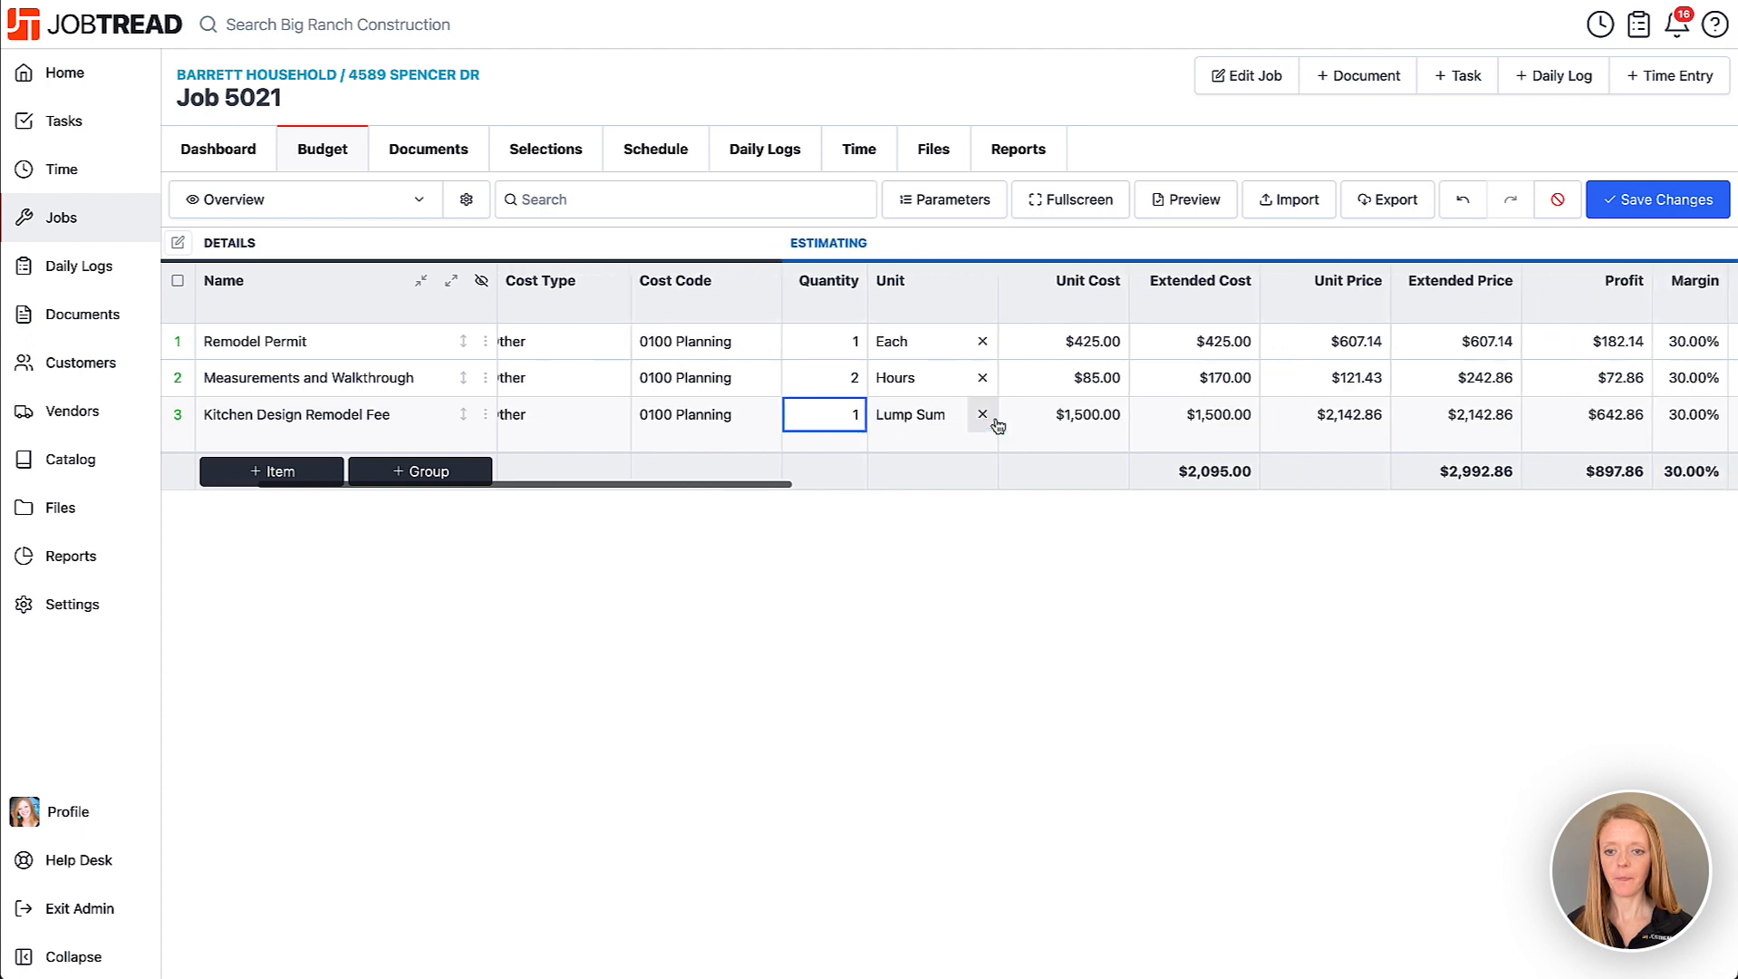
# Add a new cost group named "Preconstruction" to the budget instead of using one of the catalog groups.
pyautogui.hscroll(-3, 997, 420)
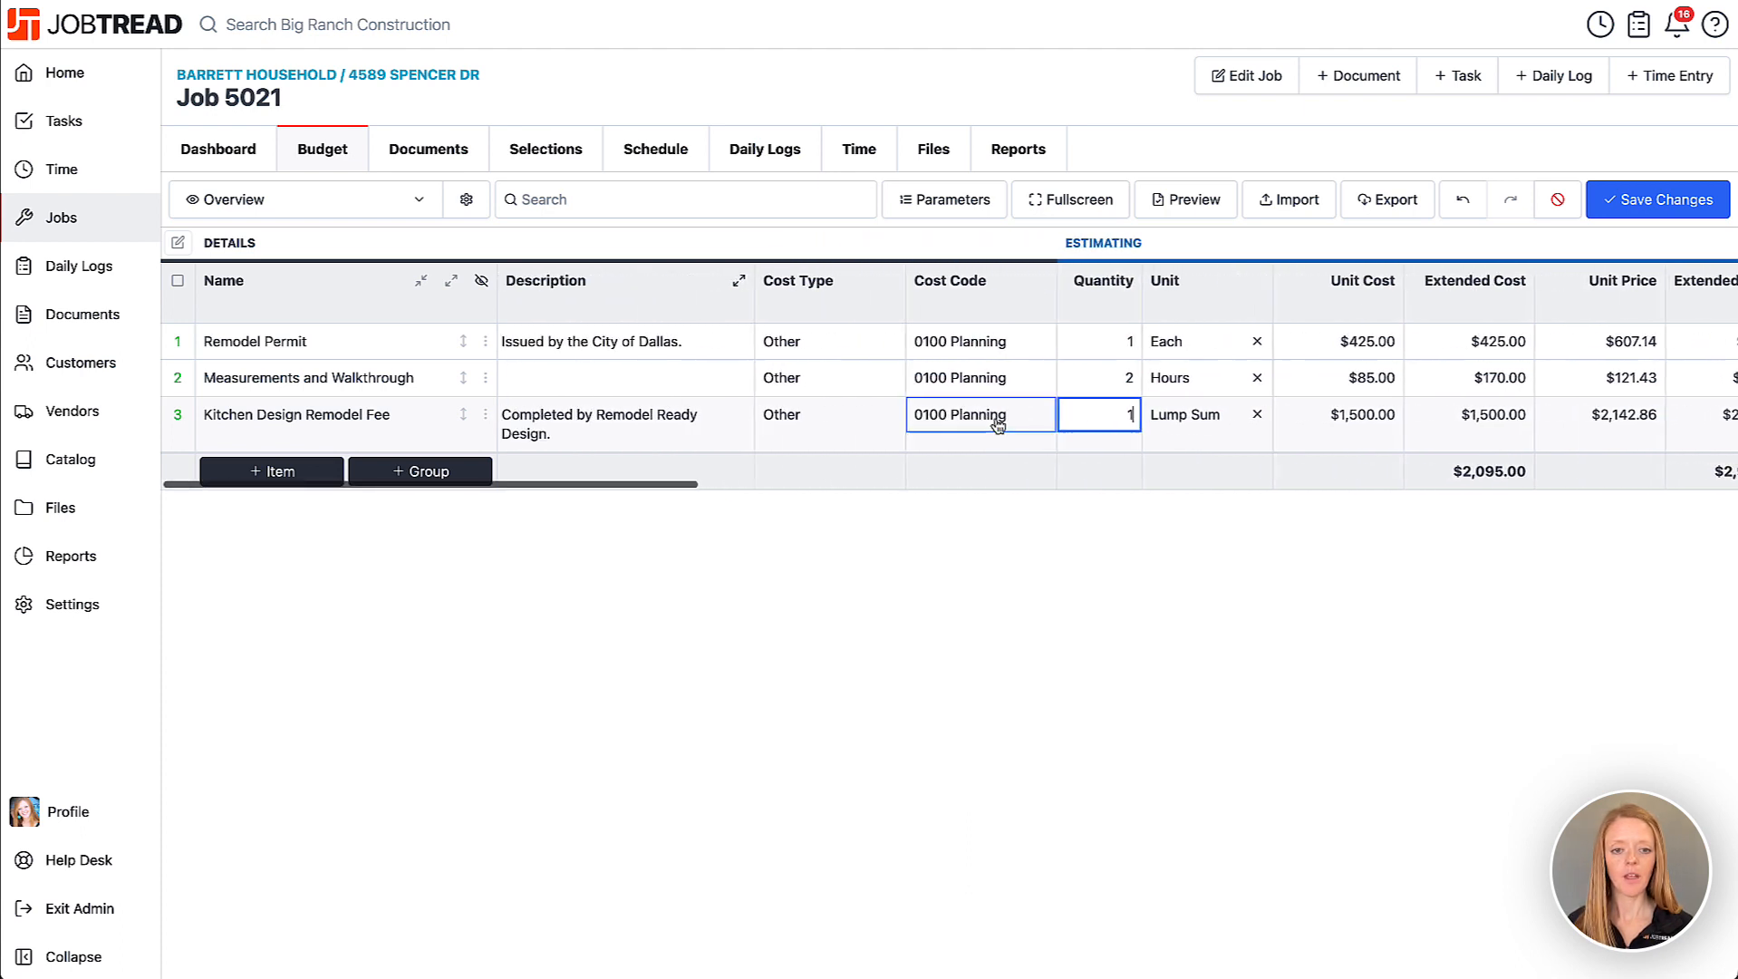
pyautogui.click(917, 529)
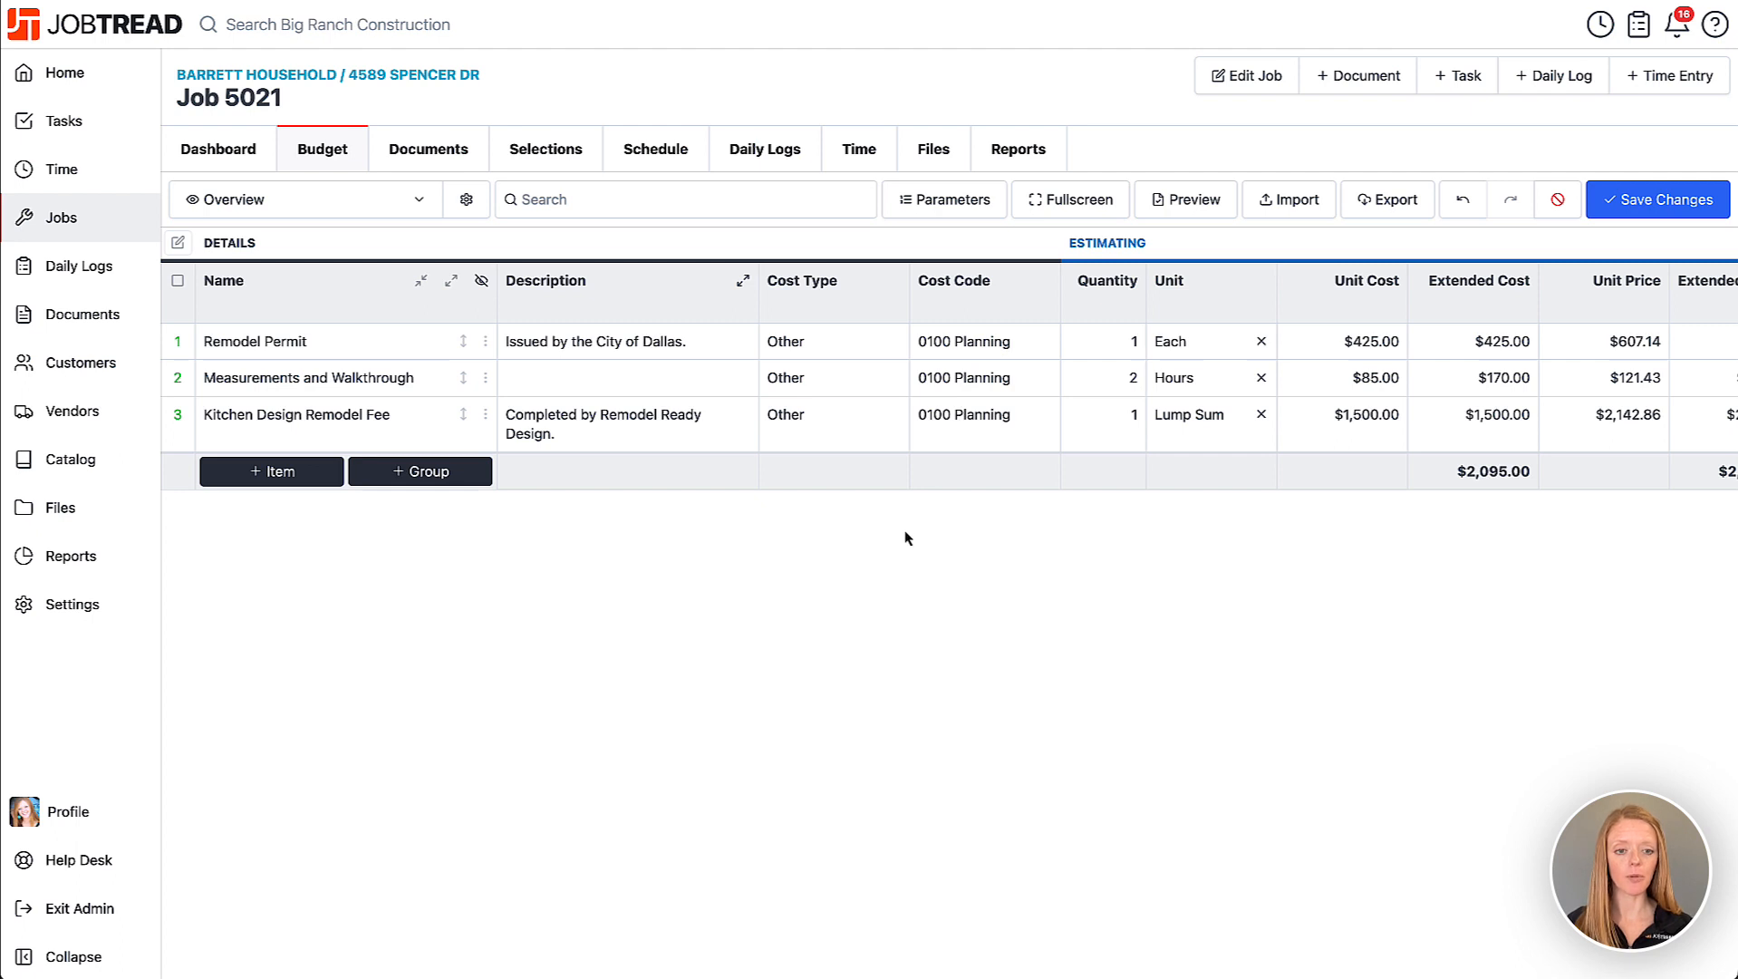
pyautogui.click(426, 471)
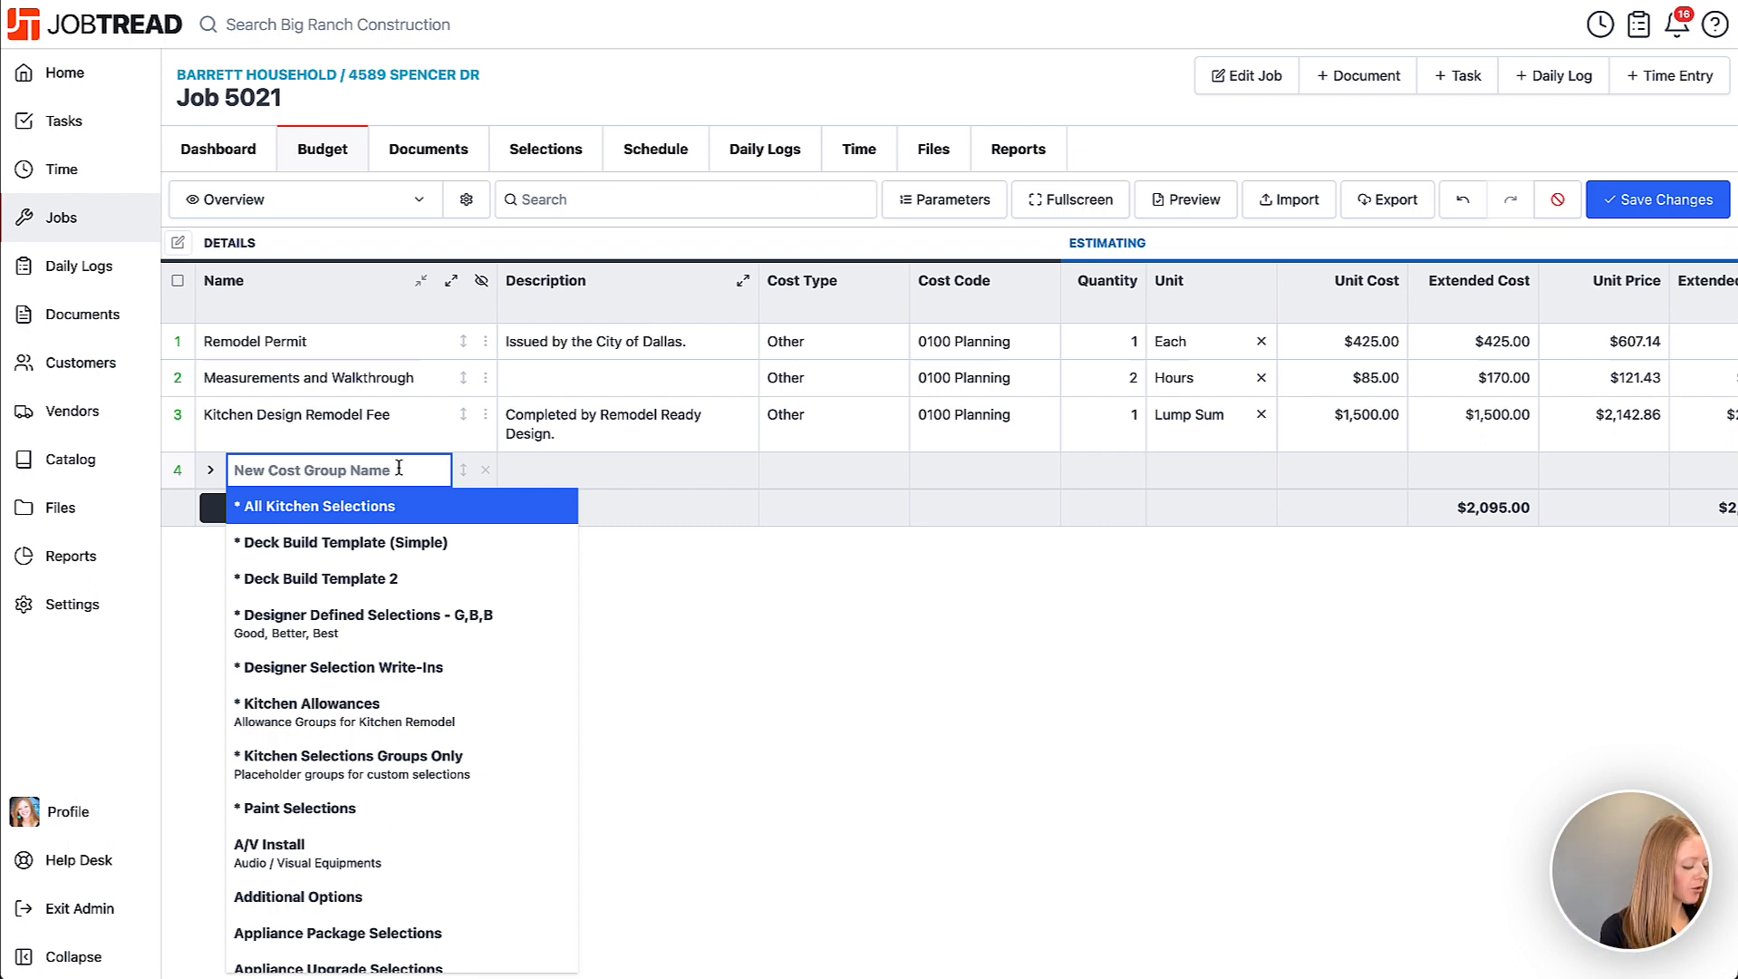
pyautogui.write('Preconstructio')
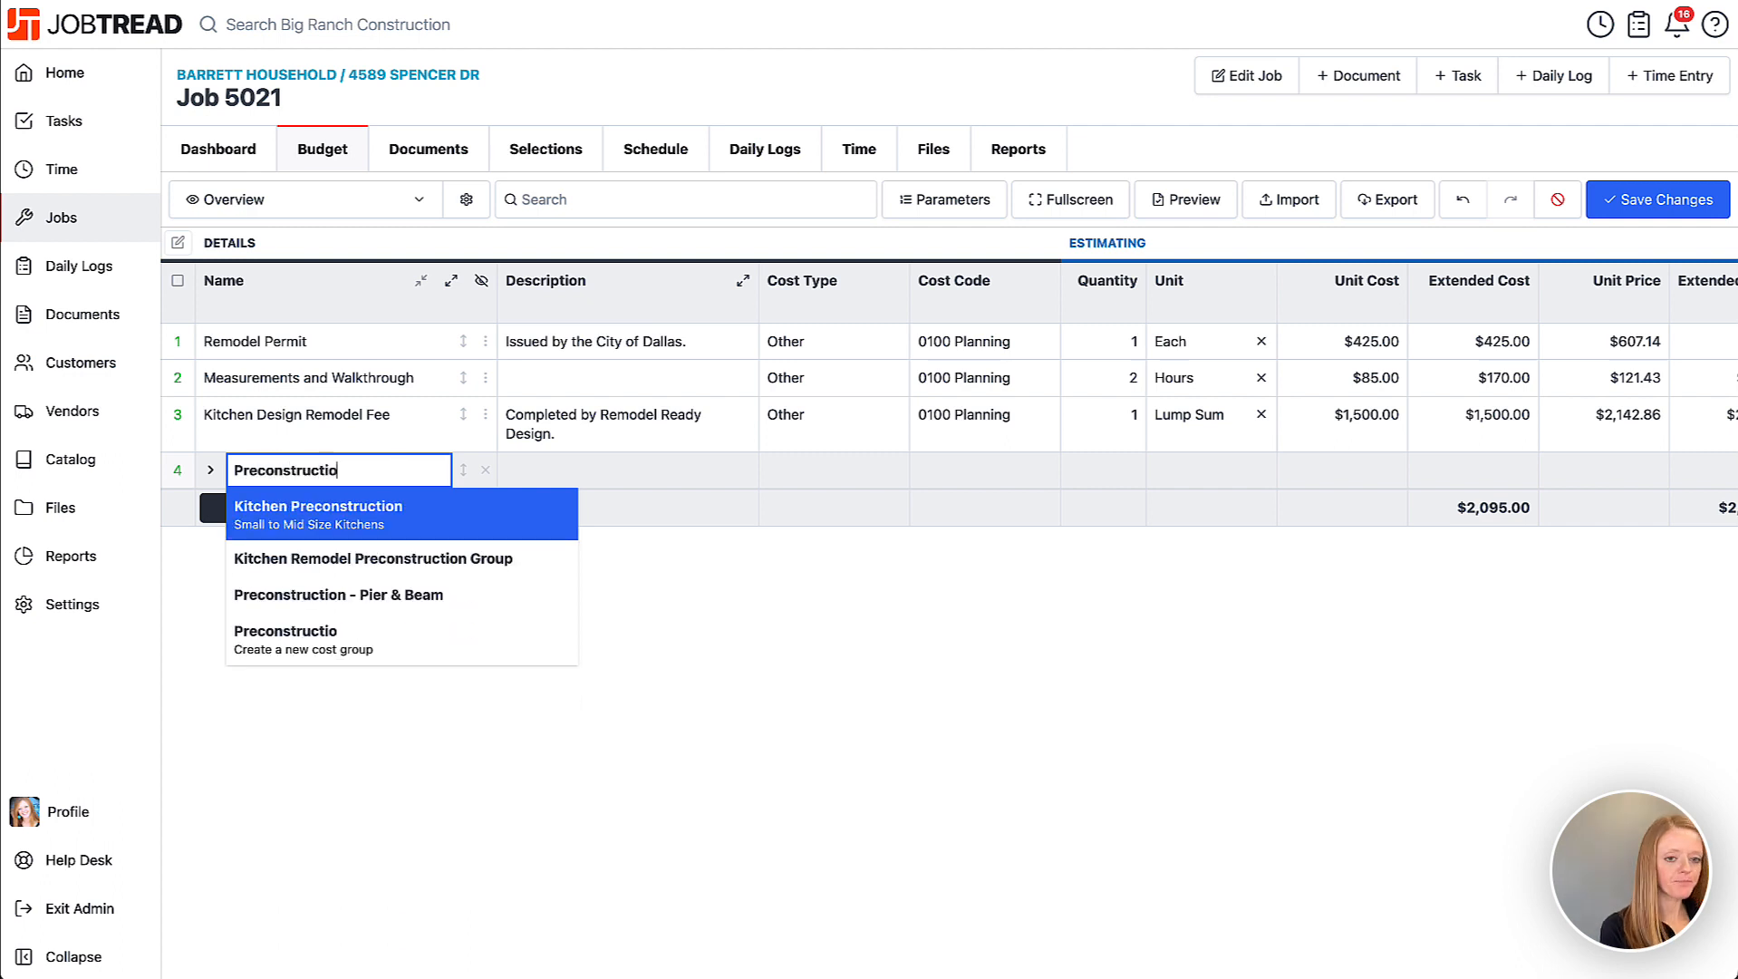
pyautogui.write('n')
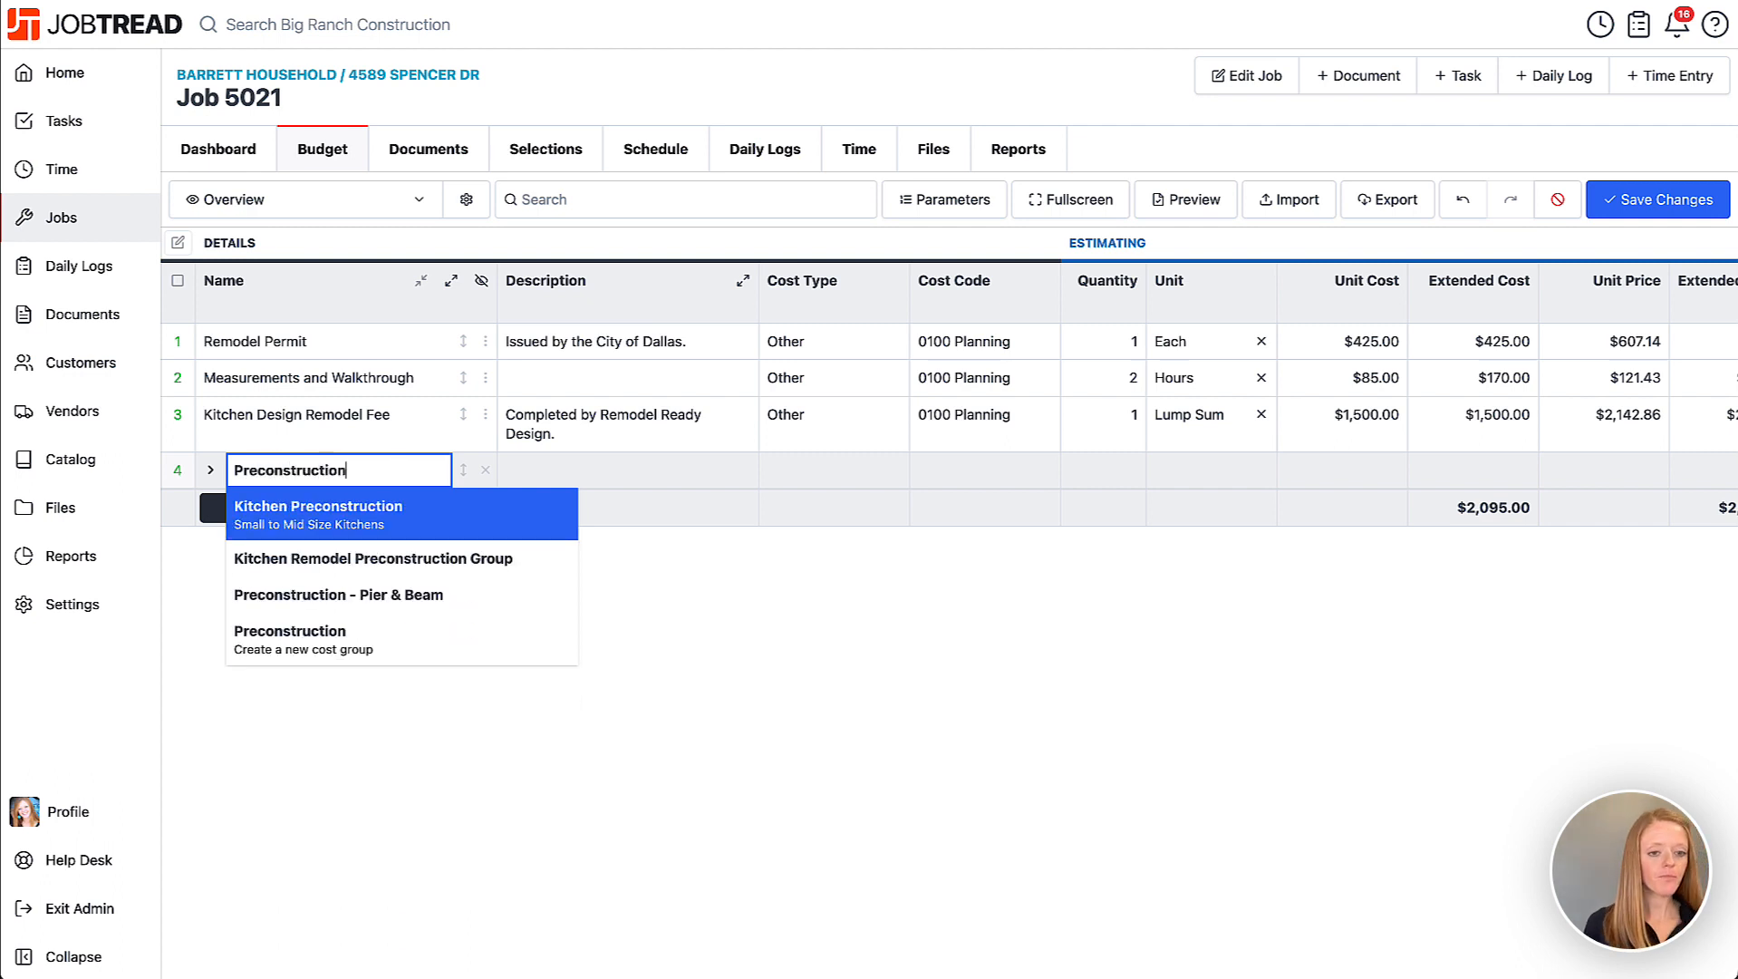
pyautogui.click(352, 647)
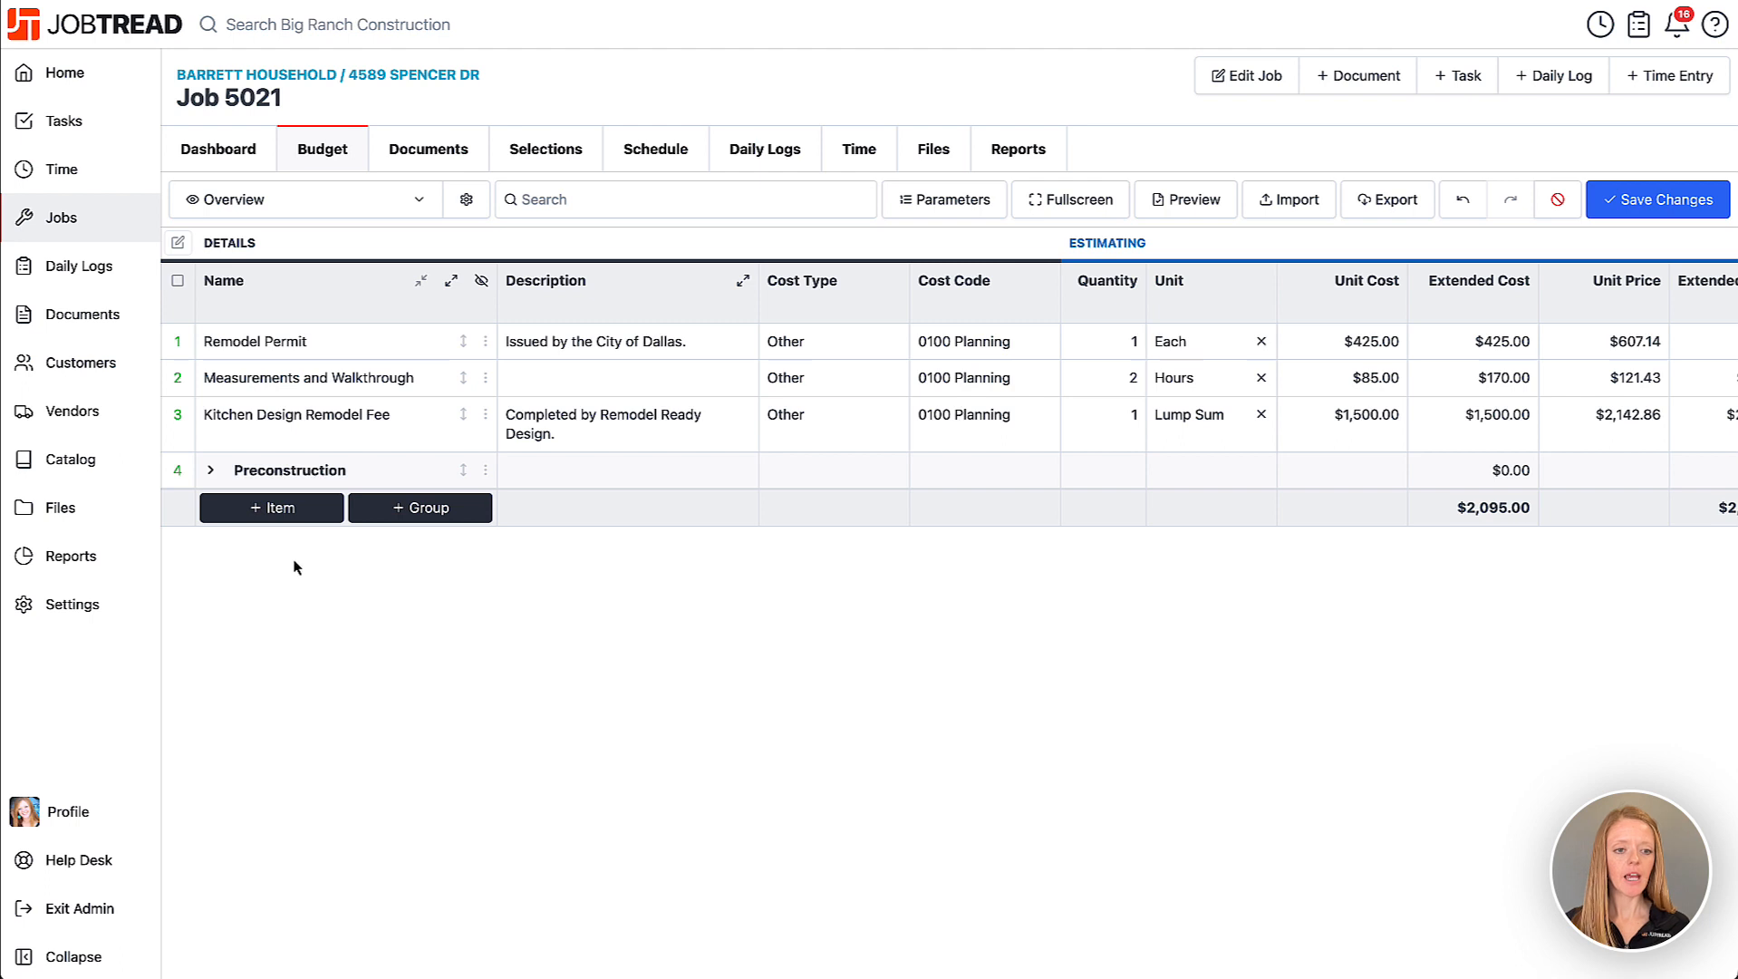
# Move the Preconstruction group to the top of the budget and nest all three existing cost items inside it.
pyautogui.click(210, 472)
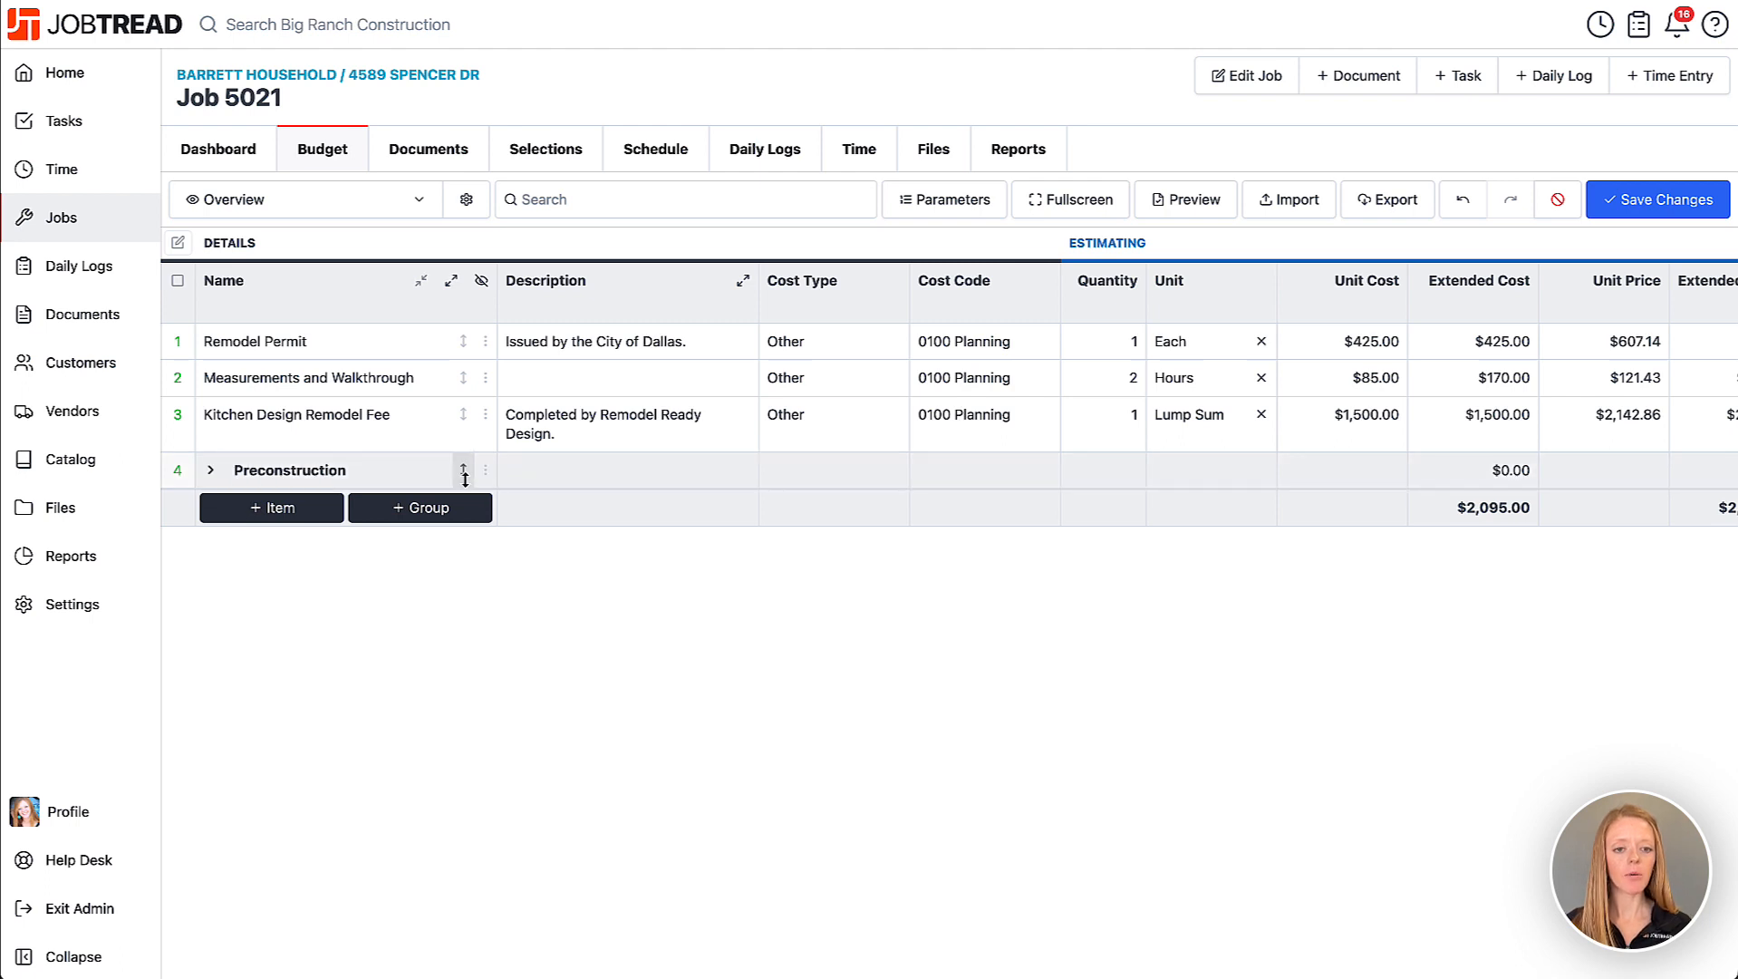
pyautogui.moveTo(463, 469); pyautogui.dragTo(458, 342)
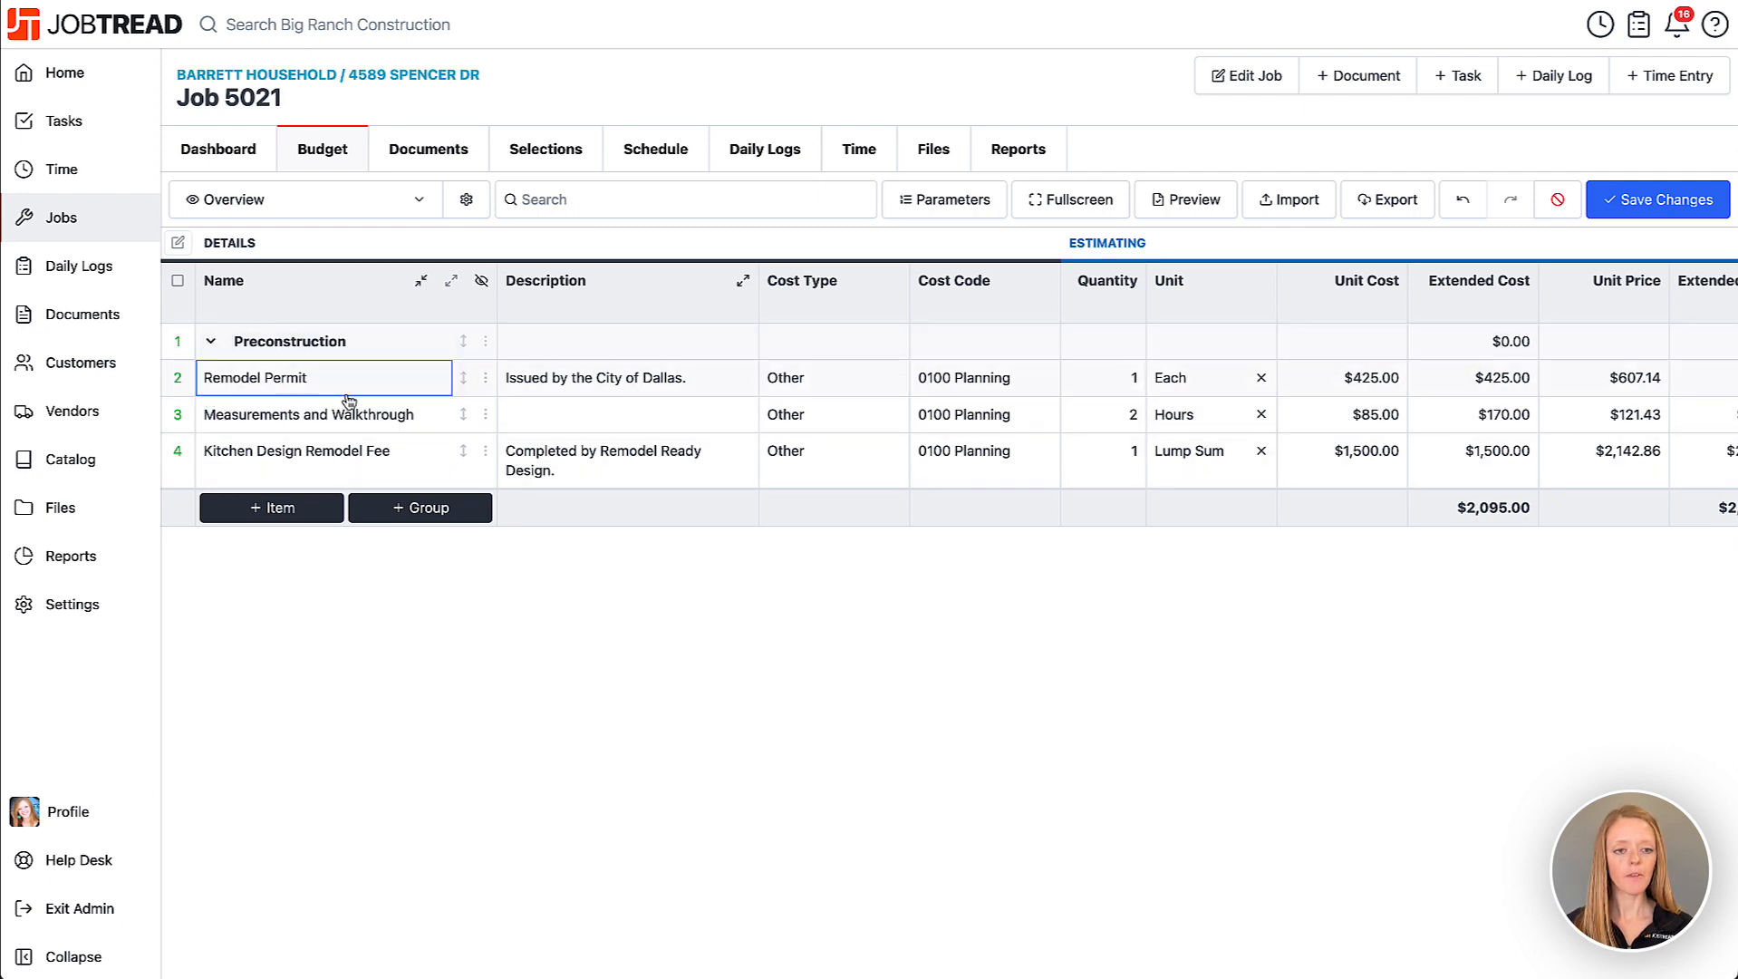
pyautogui.click(460, 380)
pyautogui.moveTo(460, 380); pyautogui.dragTo(460, 341)
pyautogui.moveTo(467, 414)
pyautogui.mouseDown()
pyautogui.moveTo(462, 392)
pyautogui.moveTo(460, 422)
pyautogui.mouseUp()
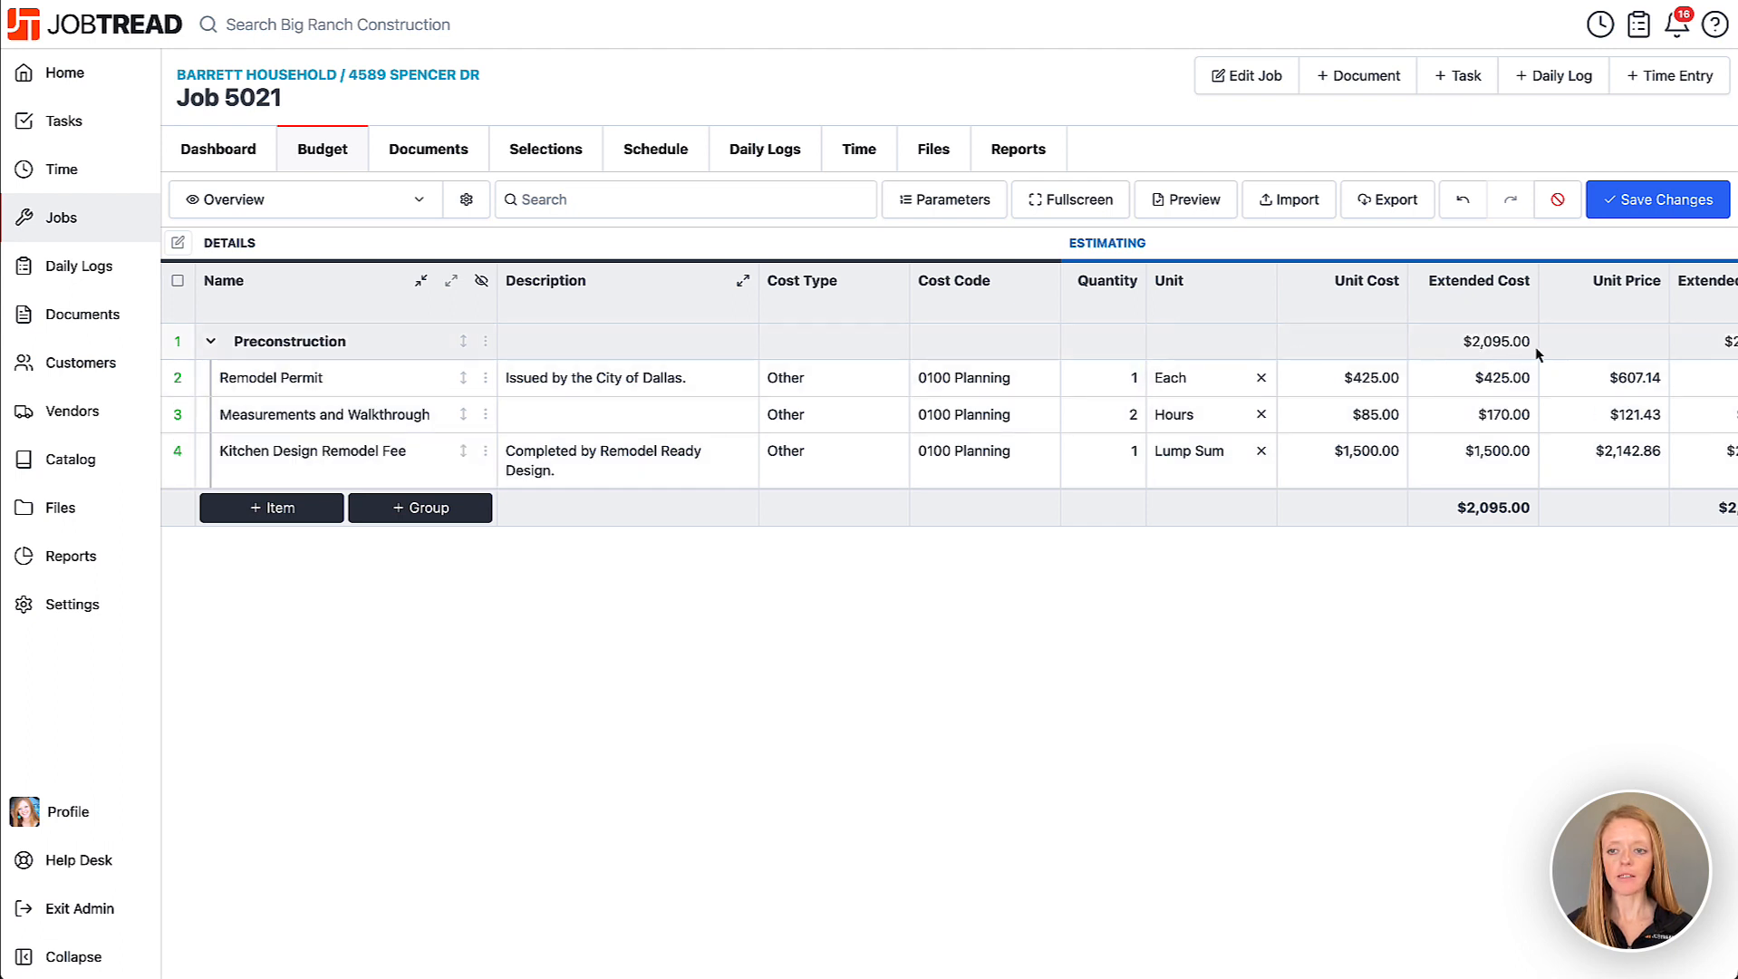
pyautogui.hscroll(2, 1538, 354)
pyautogui.hscroll(1, 1540, 354)
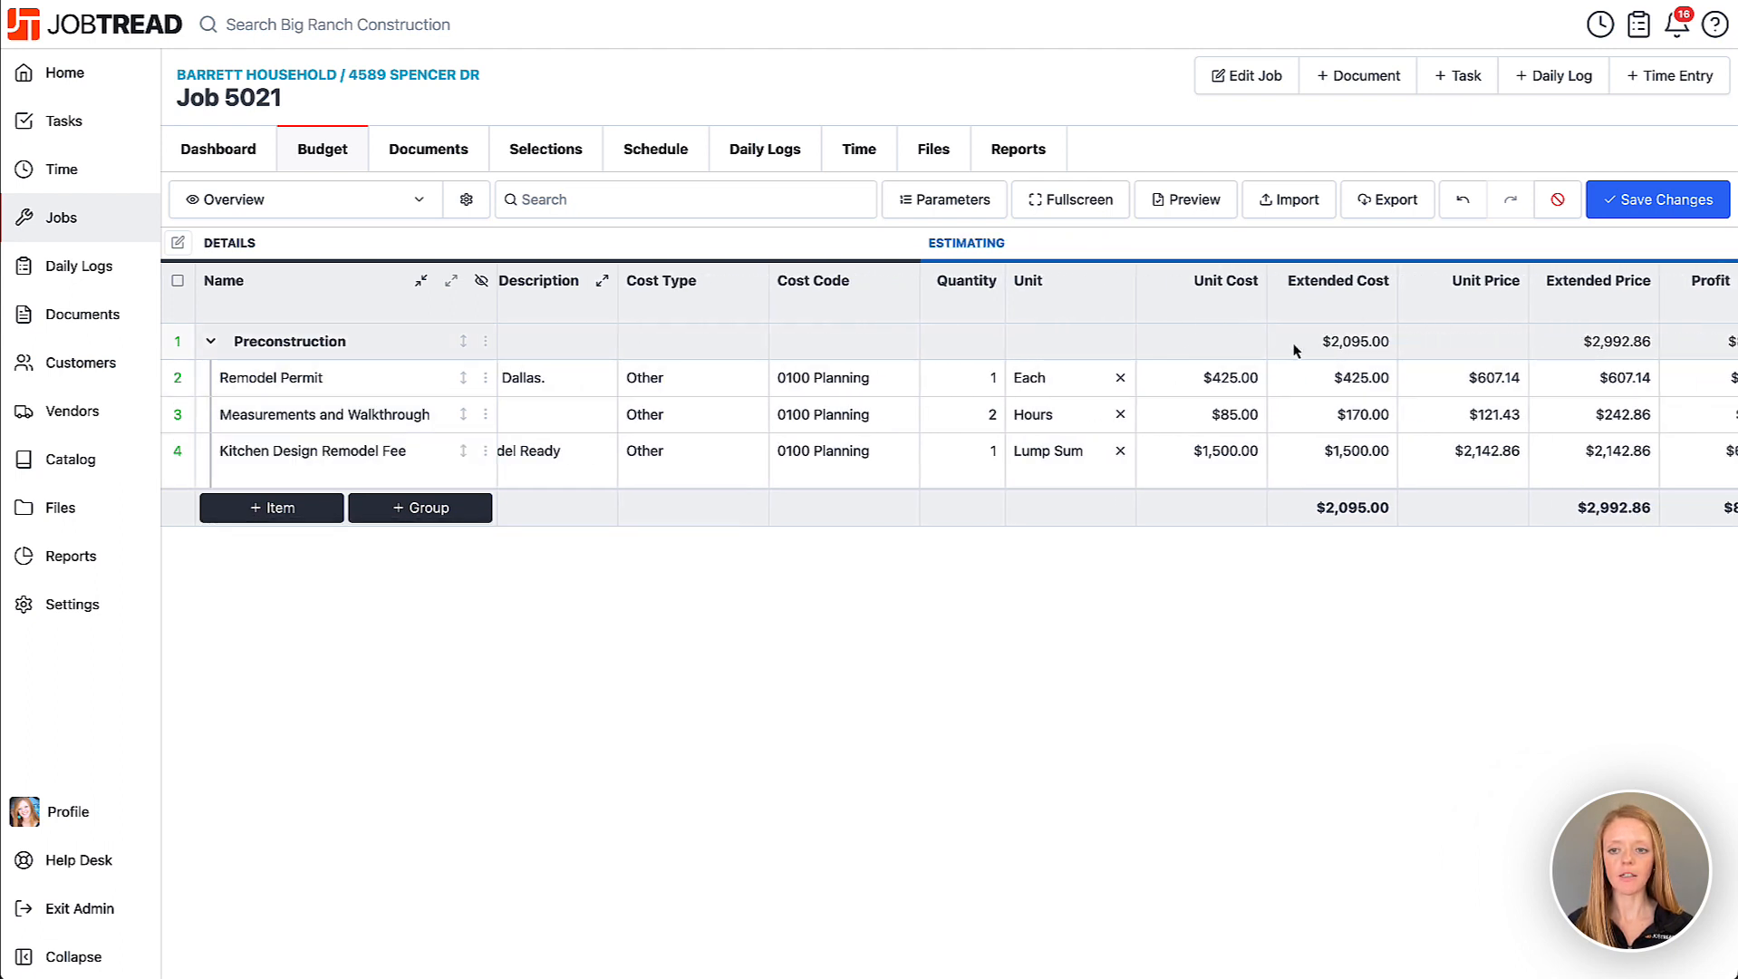
pyautogui.hscroll(-3, 1288, 350)
pyautogui.click(563, 454)
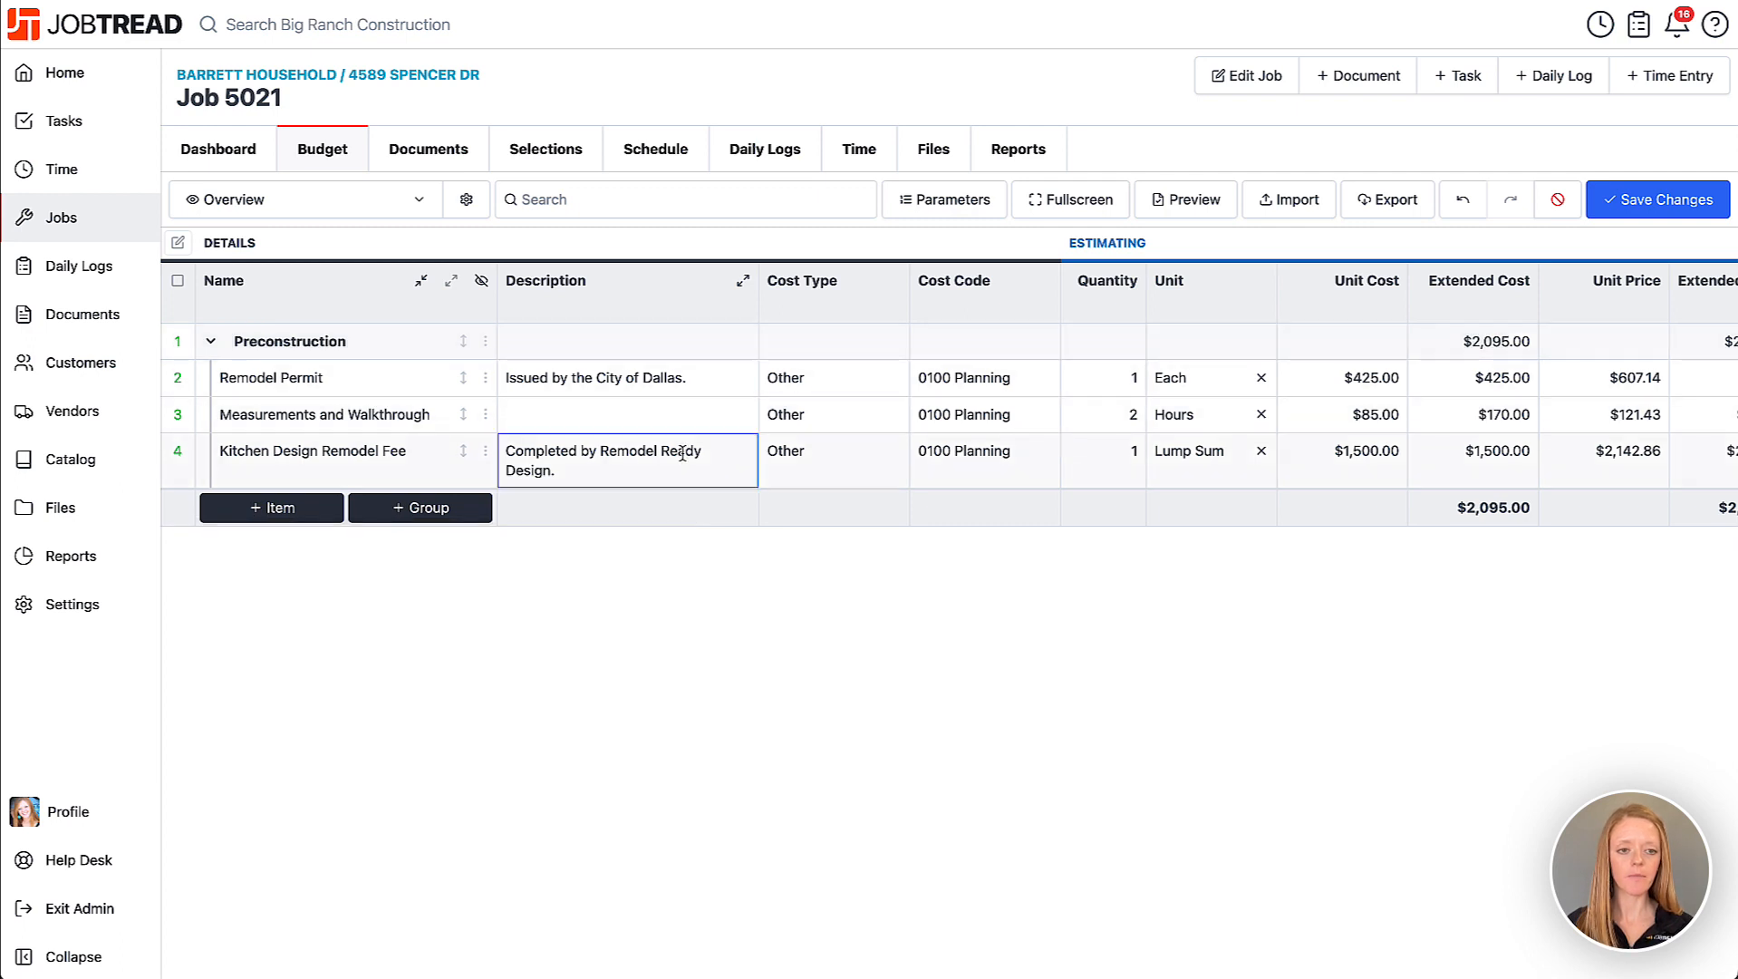
pyautogui.click(486, 343)
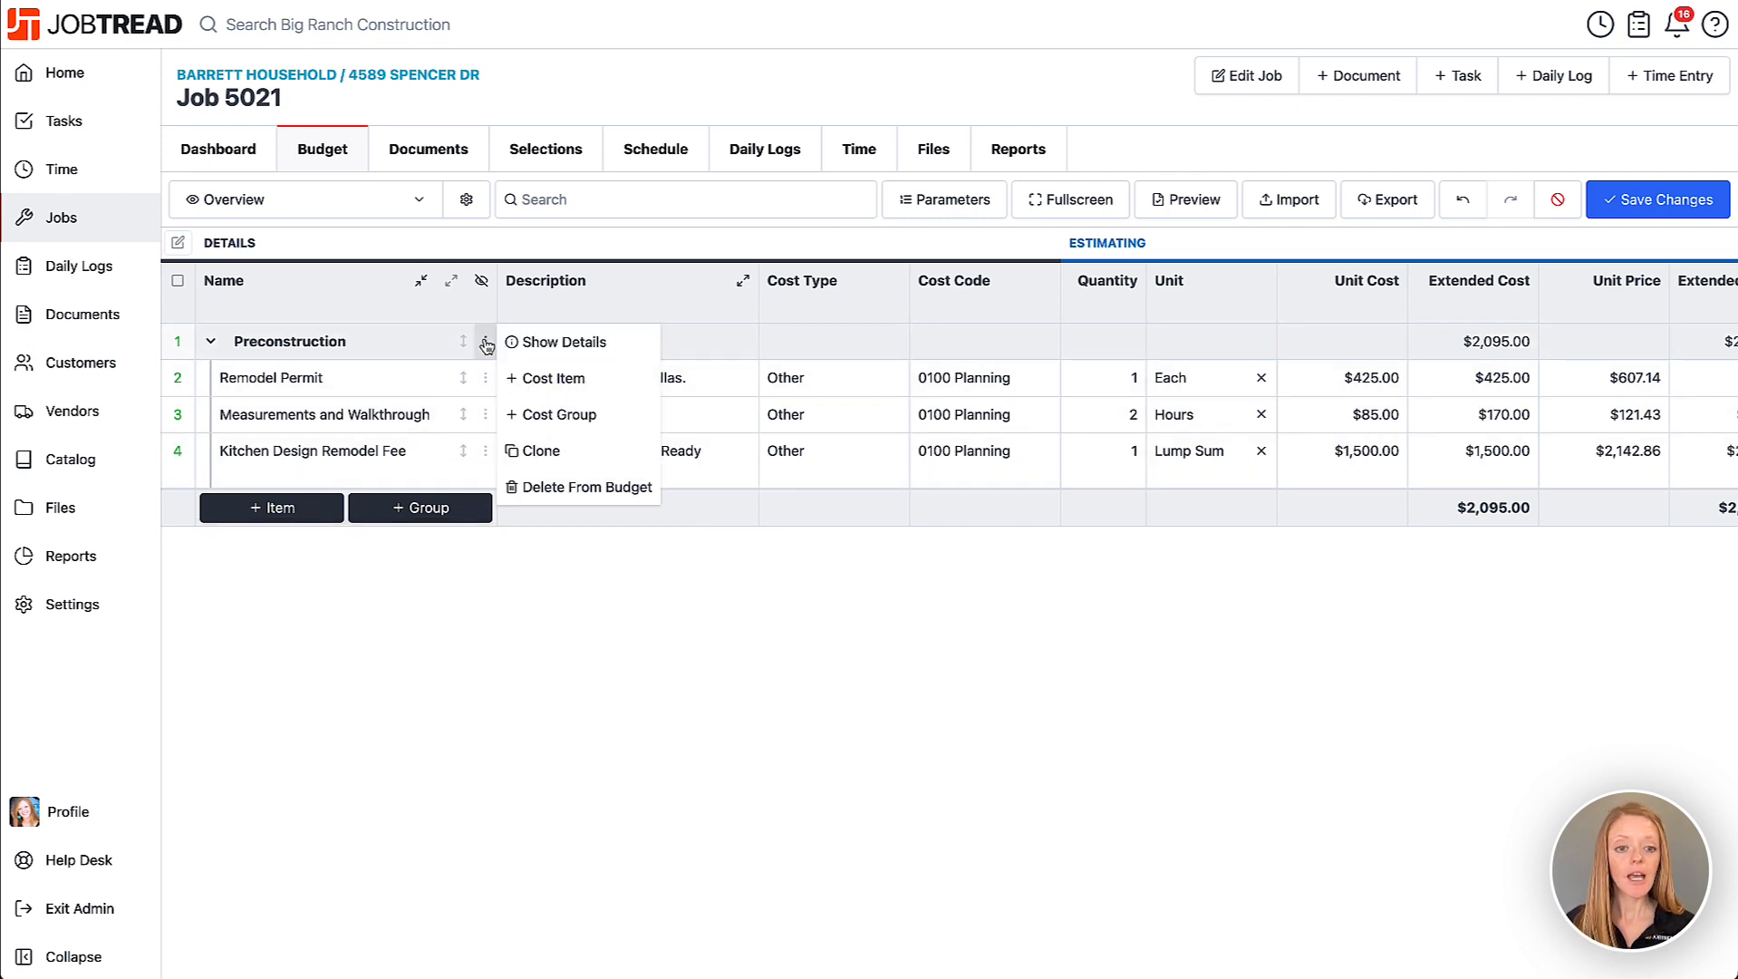
pyautogui.click(537, 385)
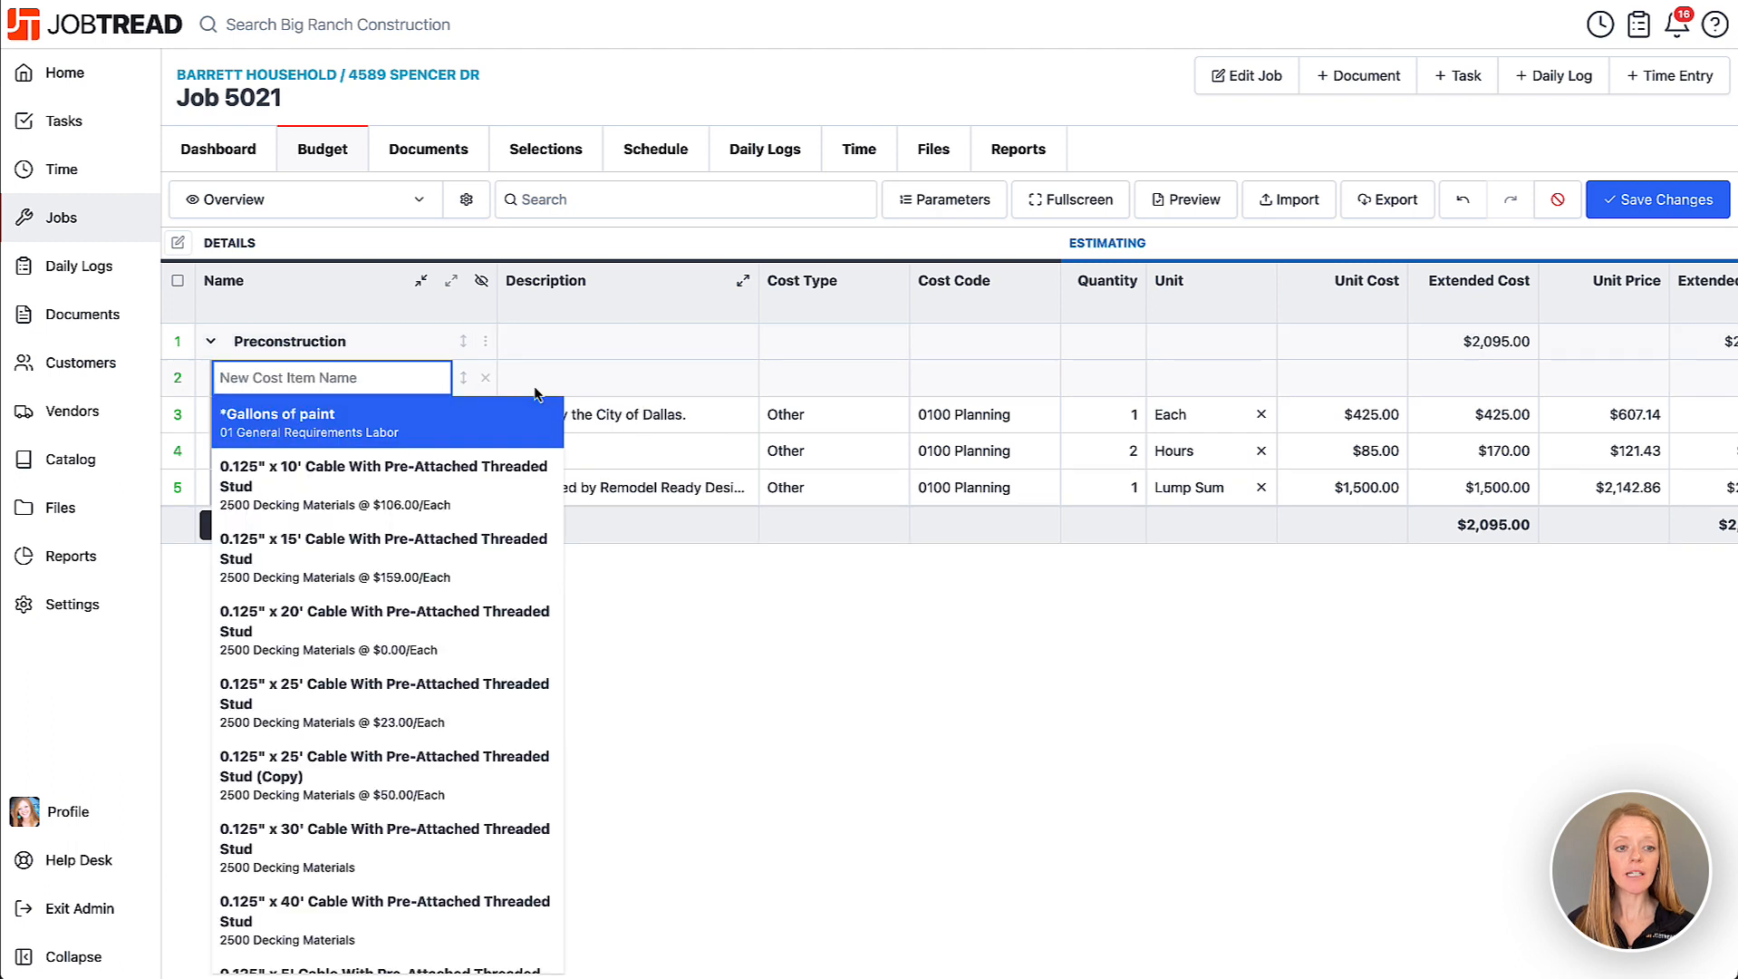
pyautogui.click(485, 382)
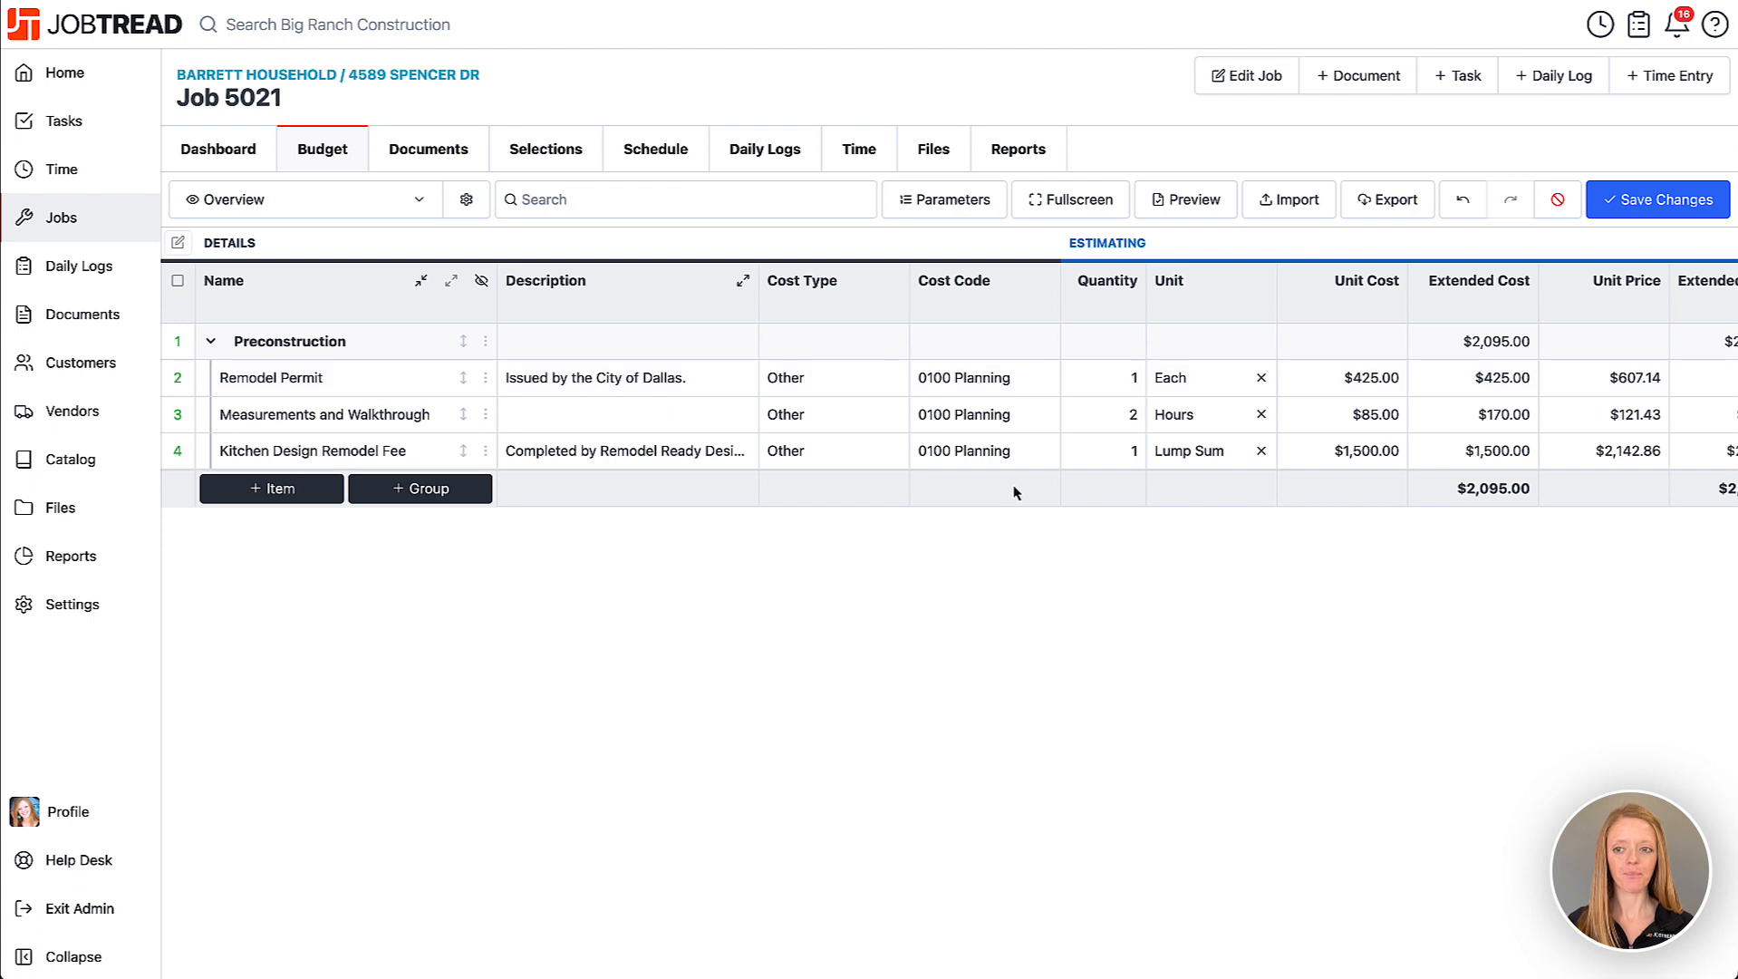
# Save the budget changes and expand the Preconstruction group to show its cost items.
pyautogui.click(1621, 199)
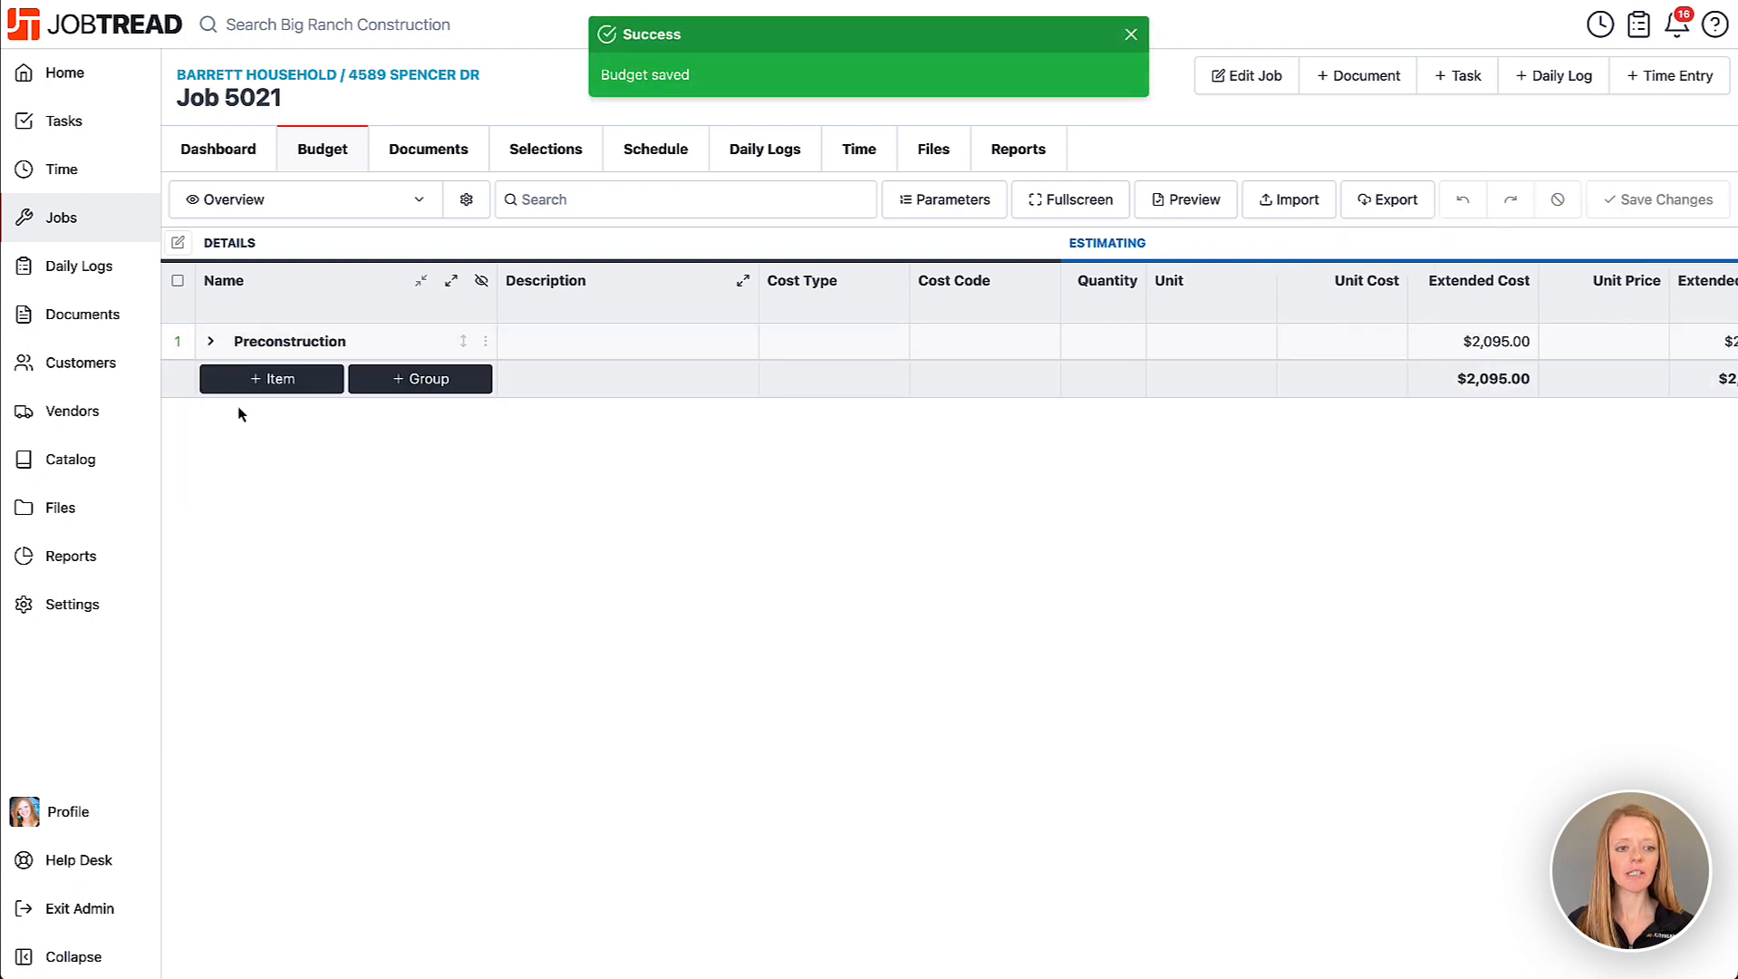
pyautogui.click(209, 342)
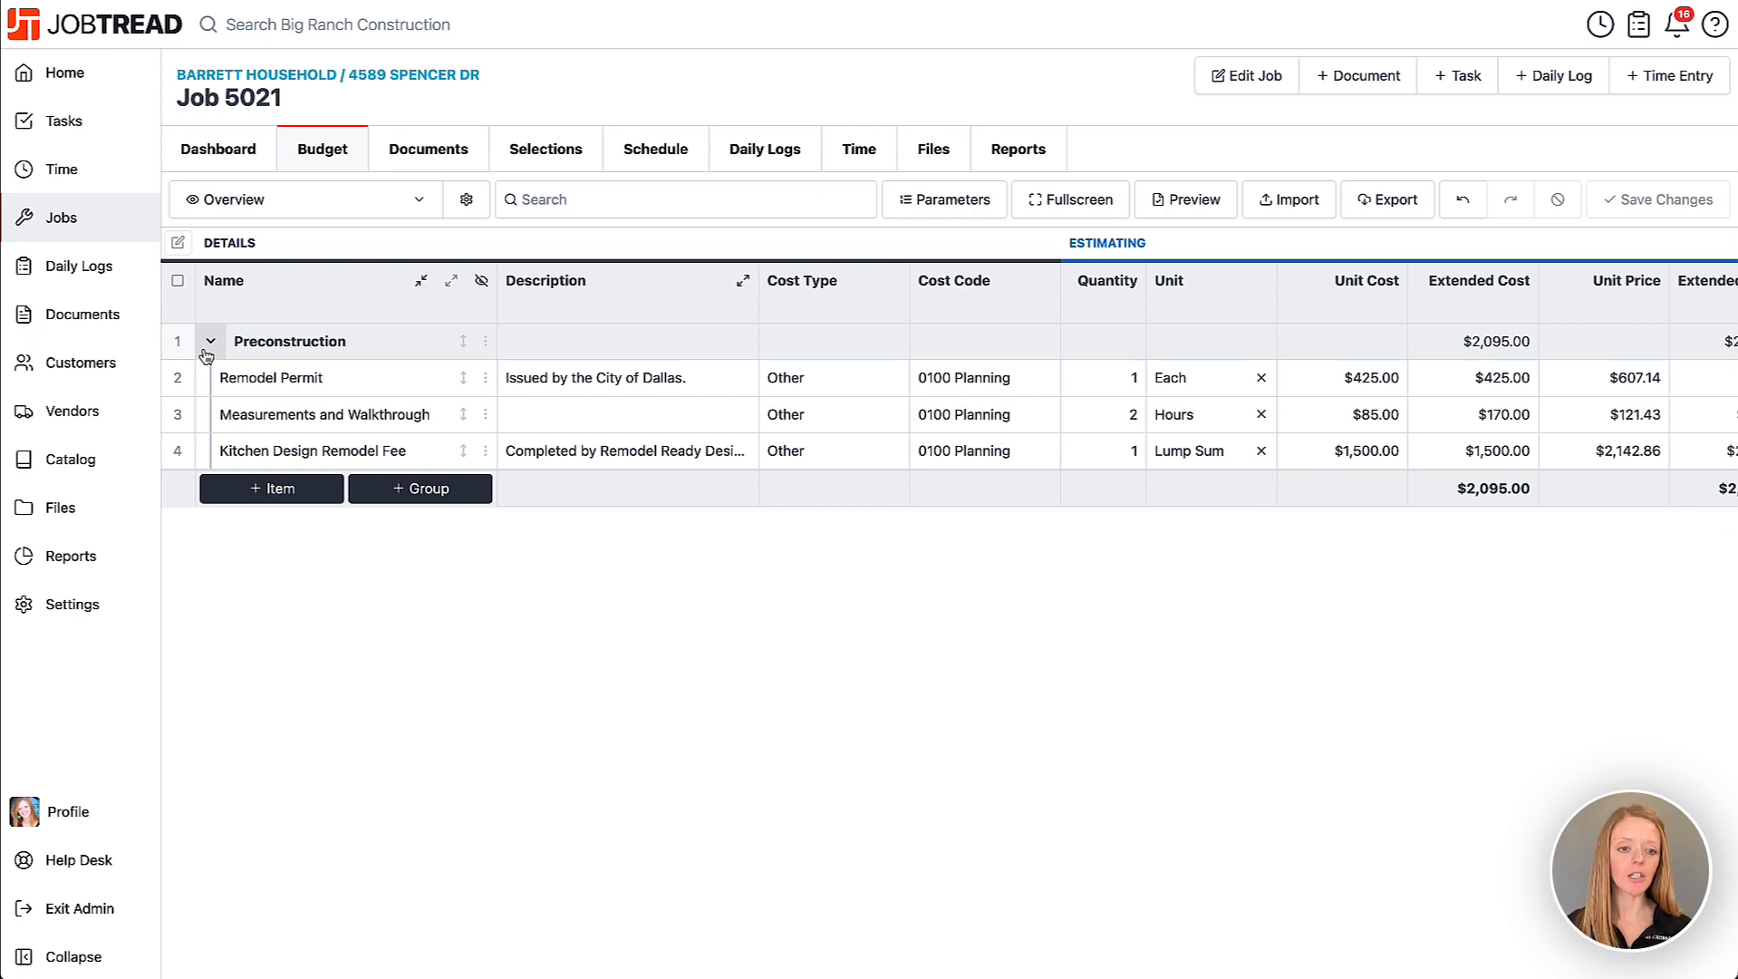
# Add the catalog cost group "Demolition" to the budget and expand it to show its cost items.
pyautogui.click(438, 489)
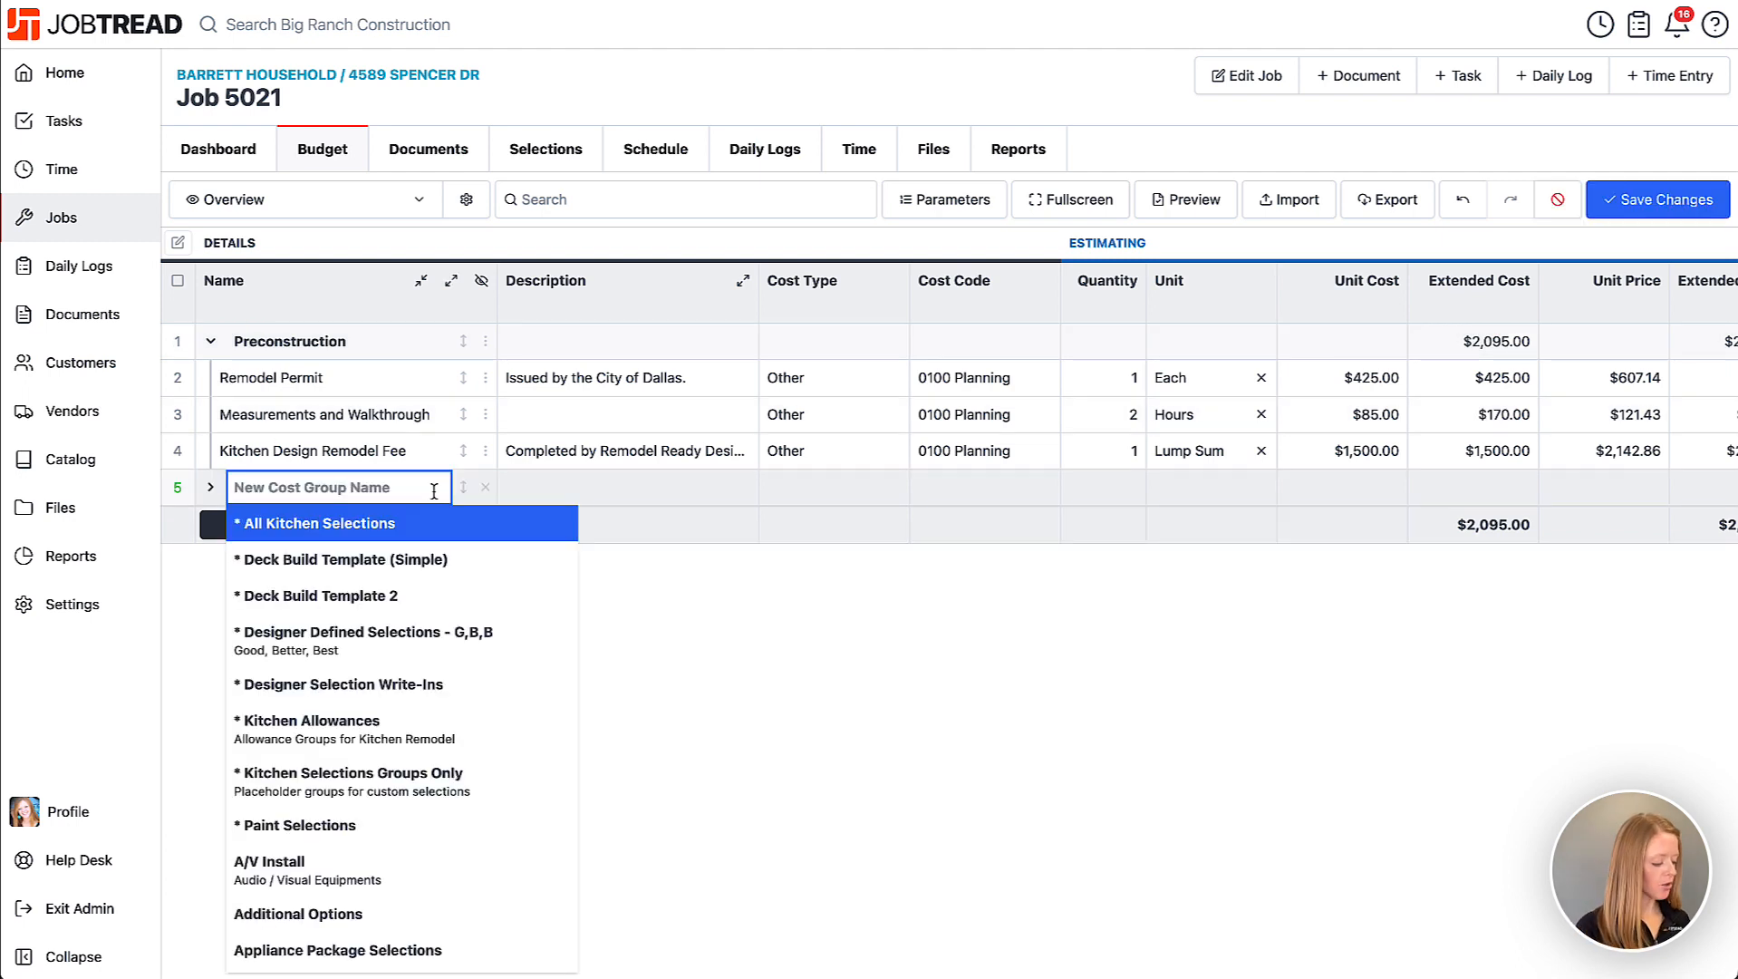
pyautogui.write('Demo')
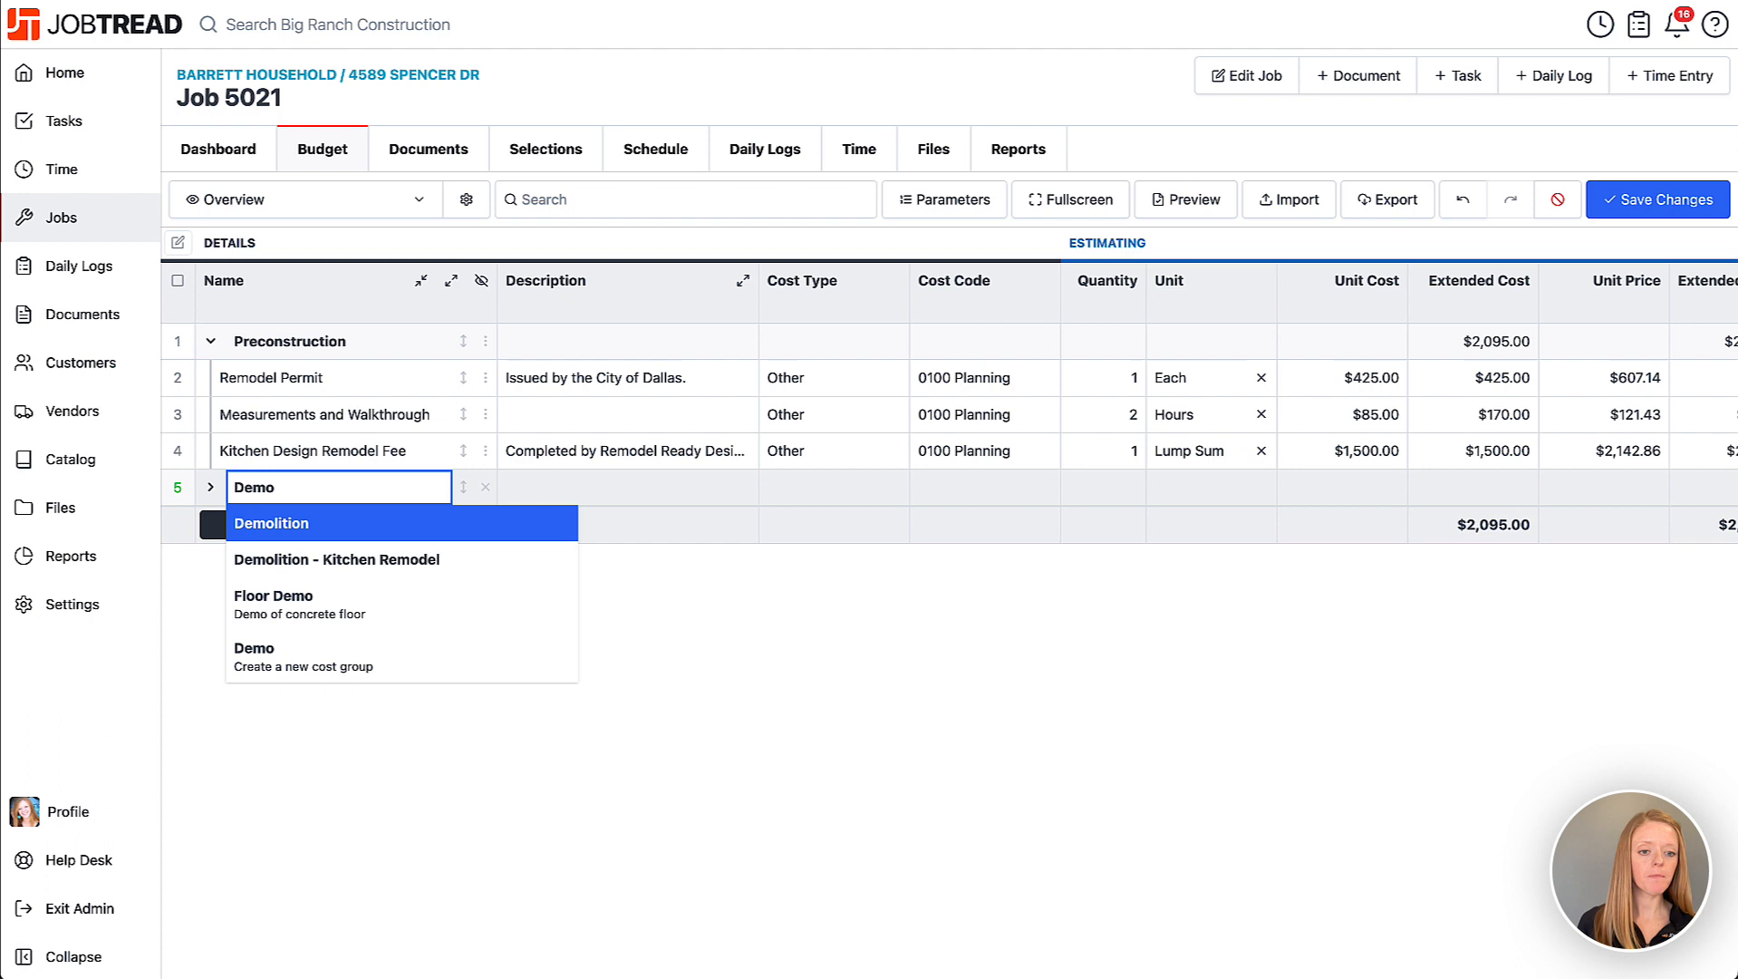
pyautogui.click(437, 533)
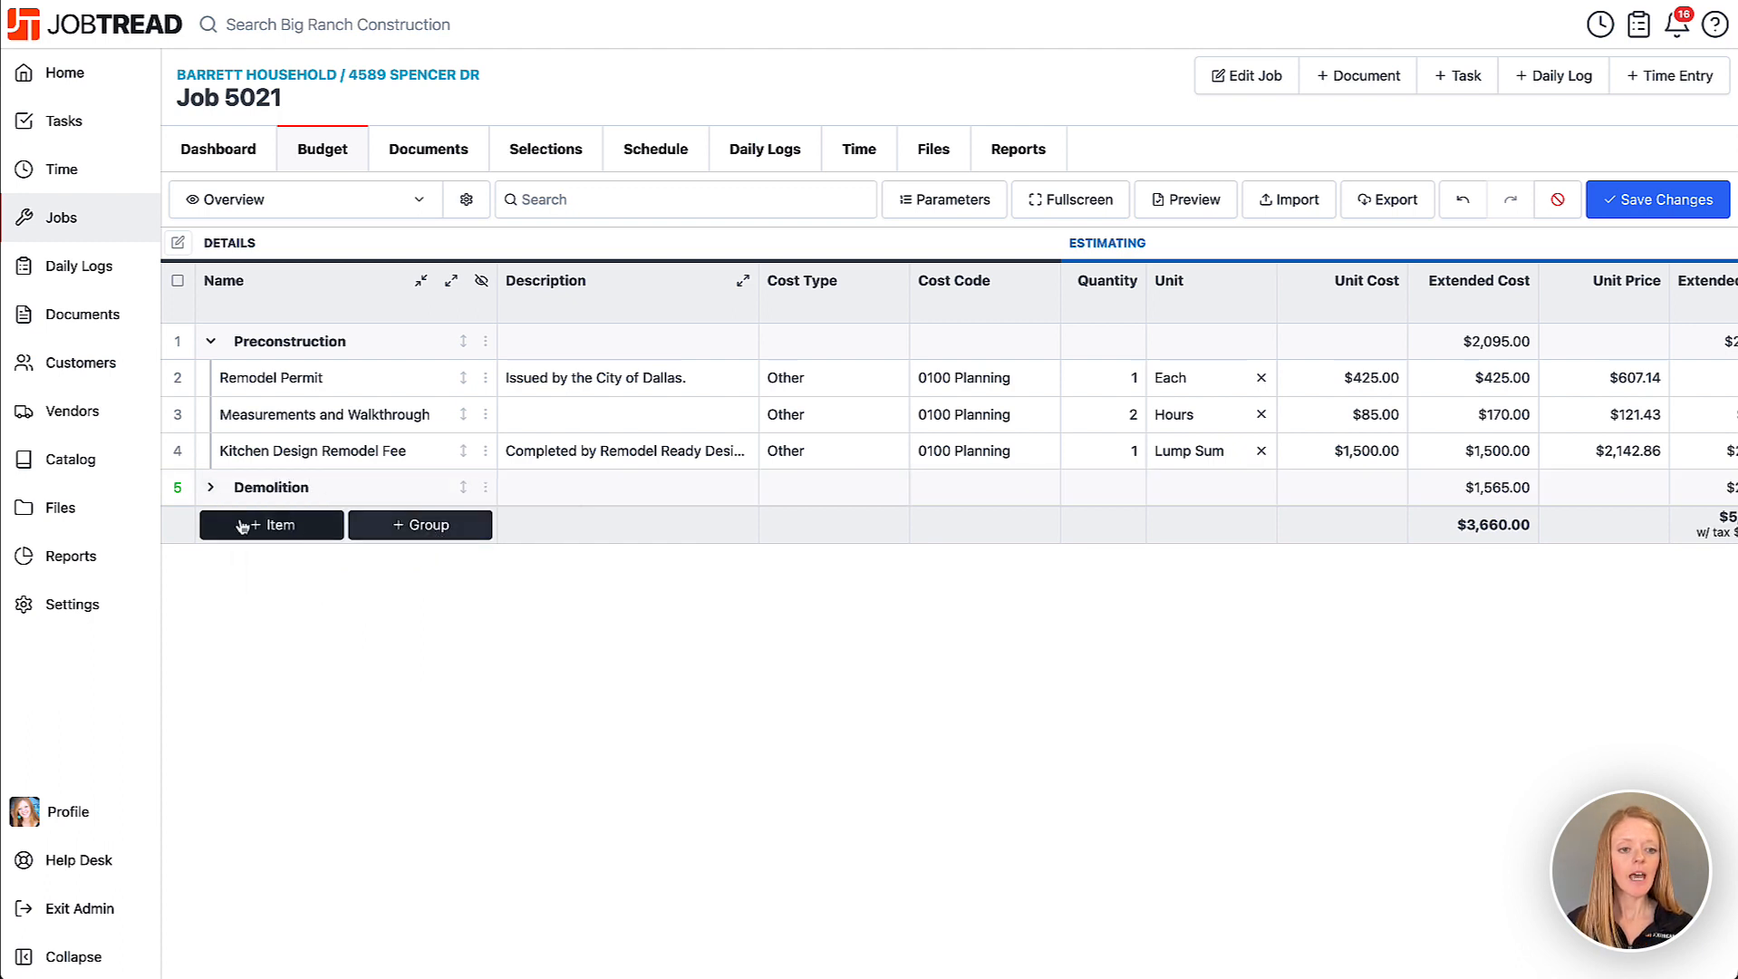
pyautogui.click(212, 489)
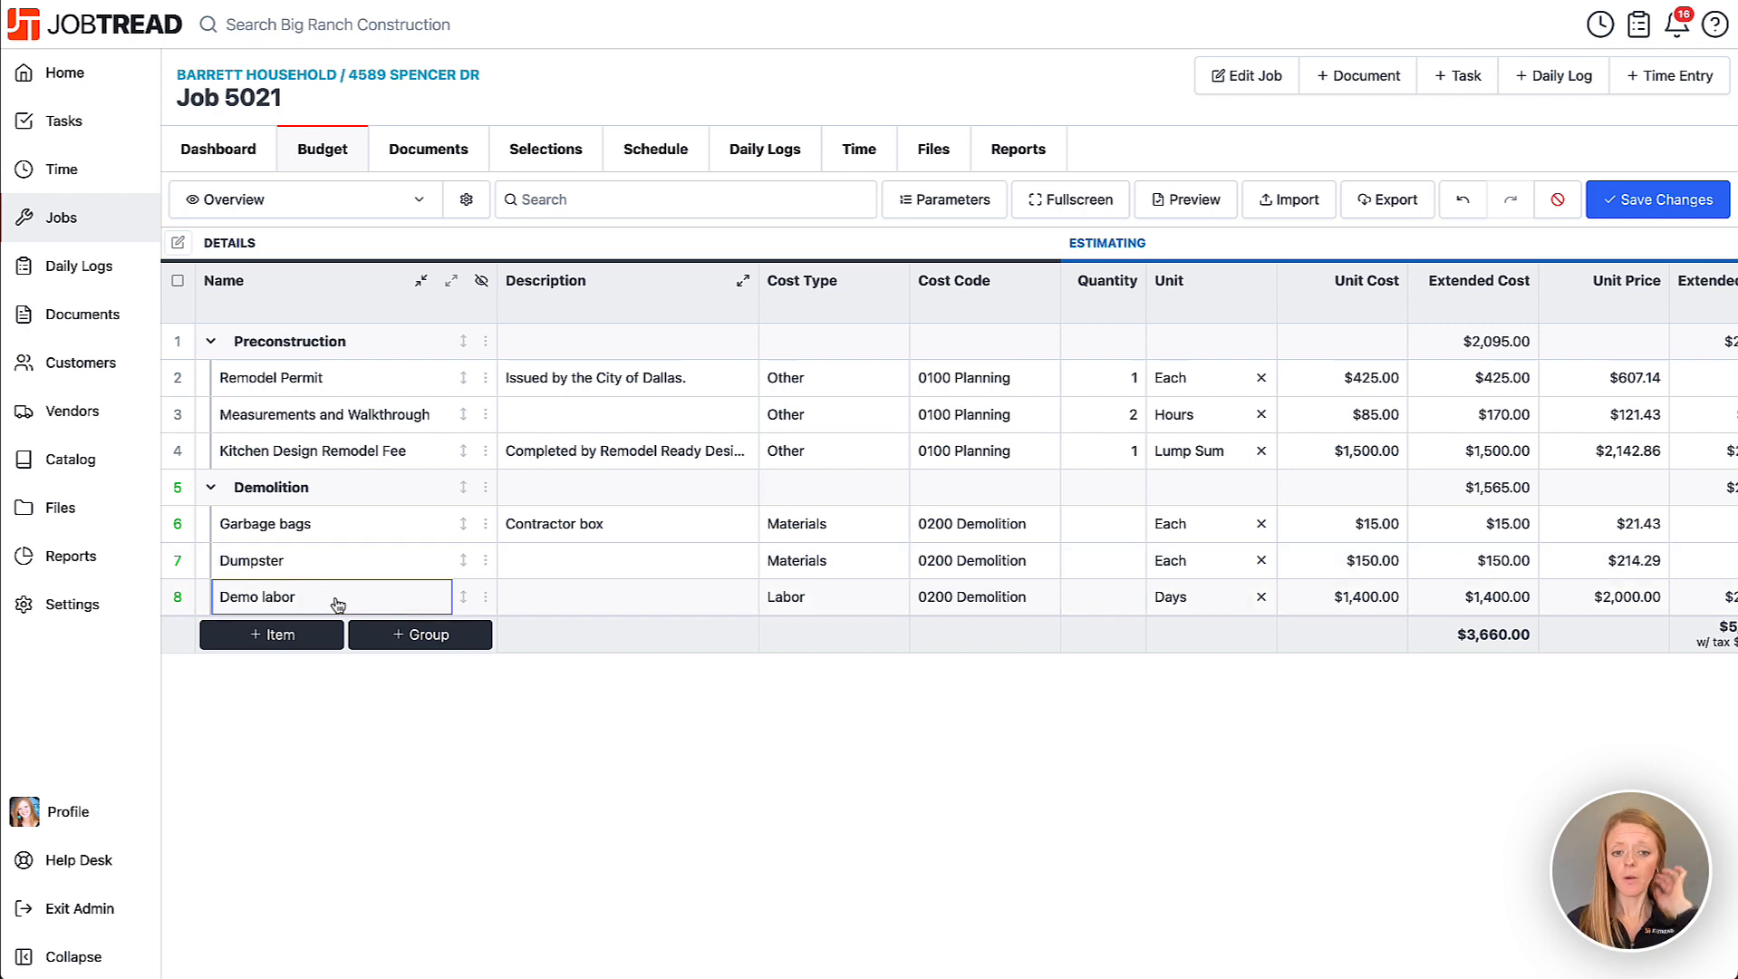
# Set the Demolition quantities to 3 for Garbage bags, 1 for Dumpster and 3 for Demo labor, and review the resulting prices.
pyautogui.click(1117, 524)
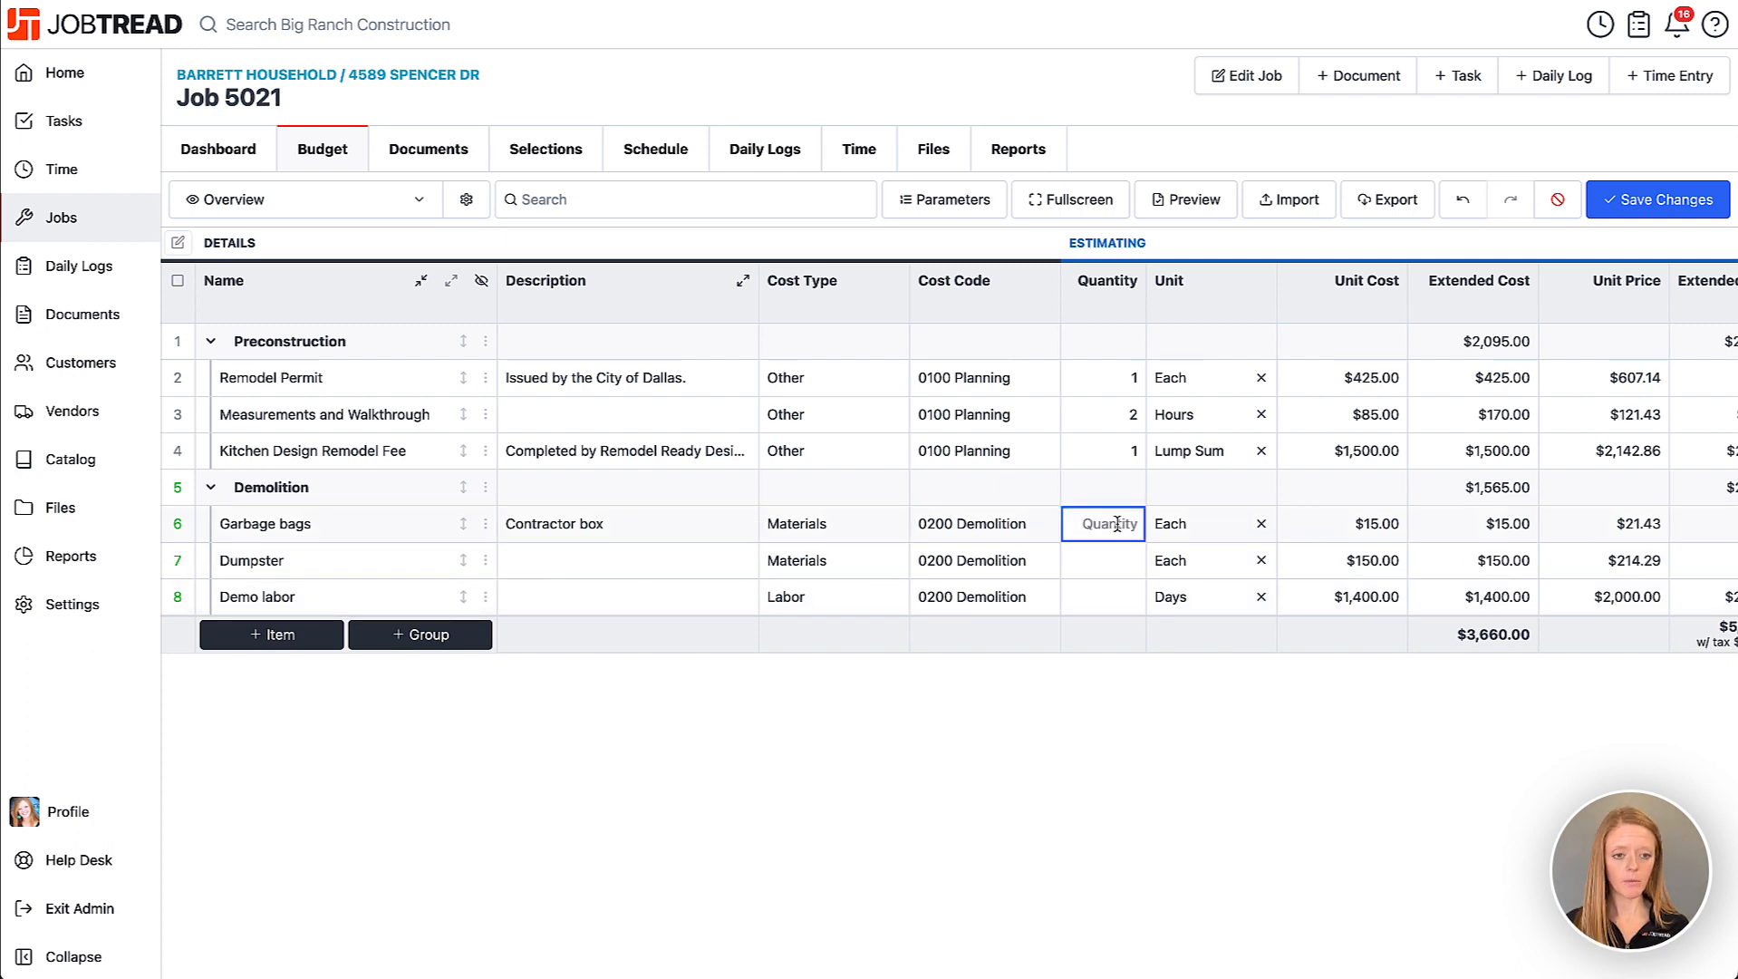
pyautogui.write('3')
pyautogui.click(1113, 556)
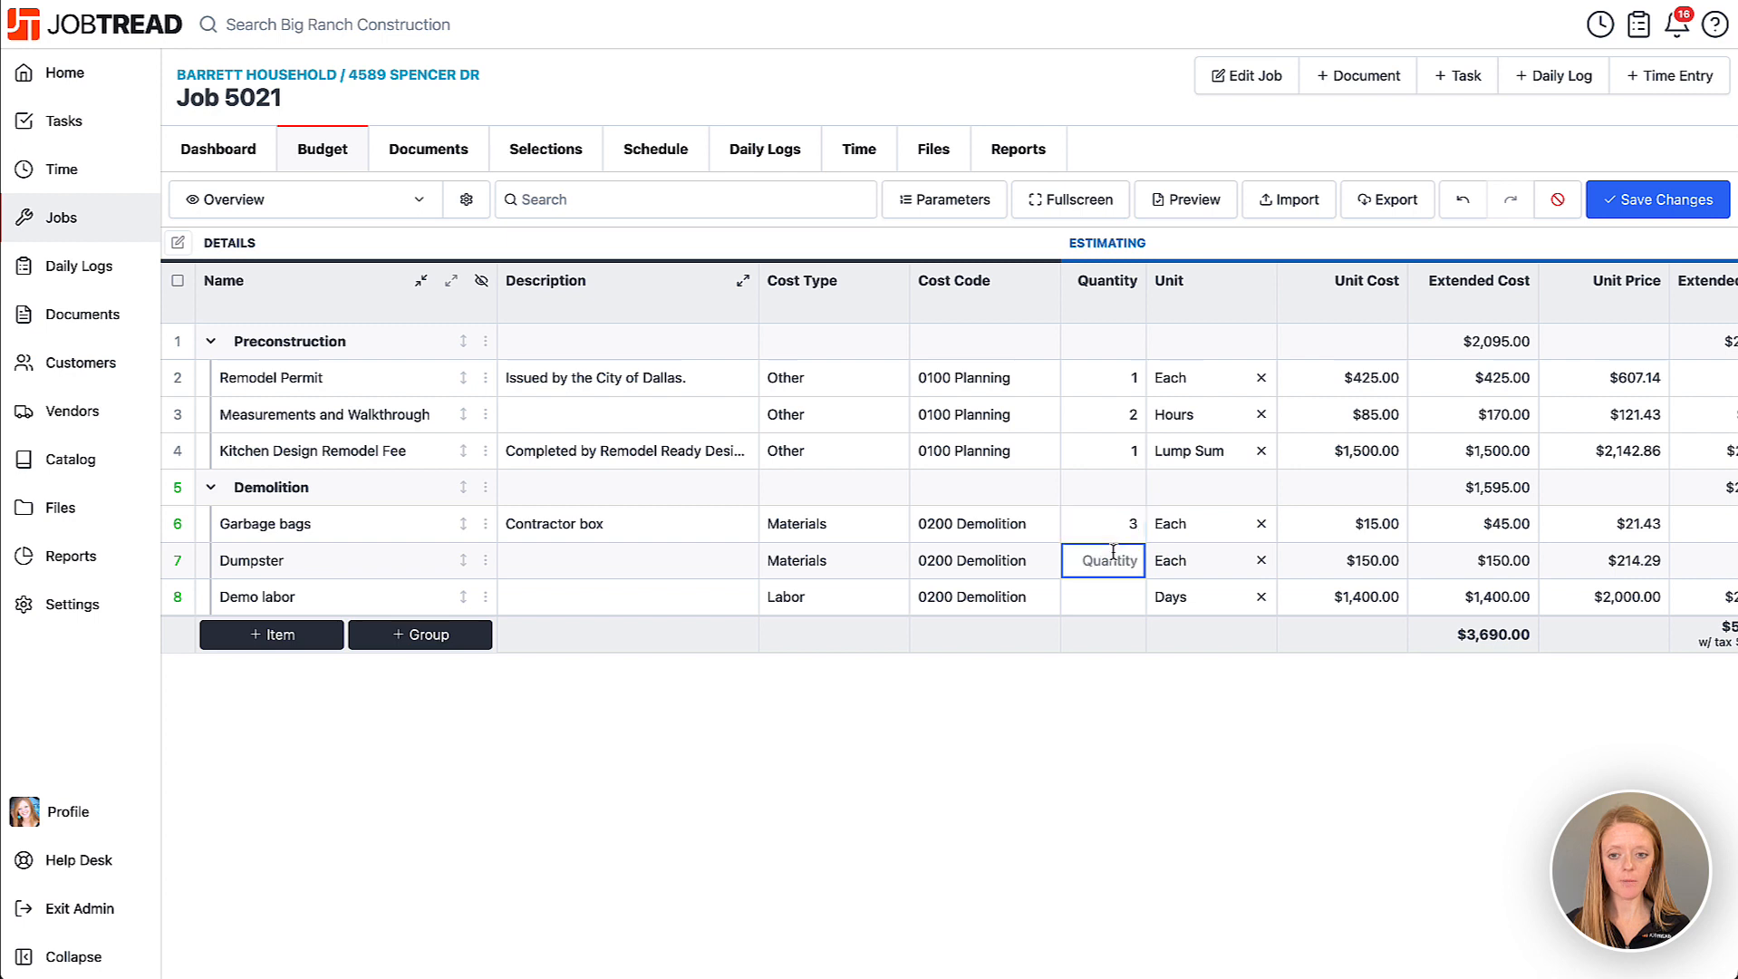
pyautogui.write('1')
pyautogui.click(1112, 590)
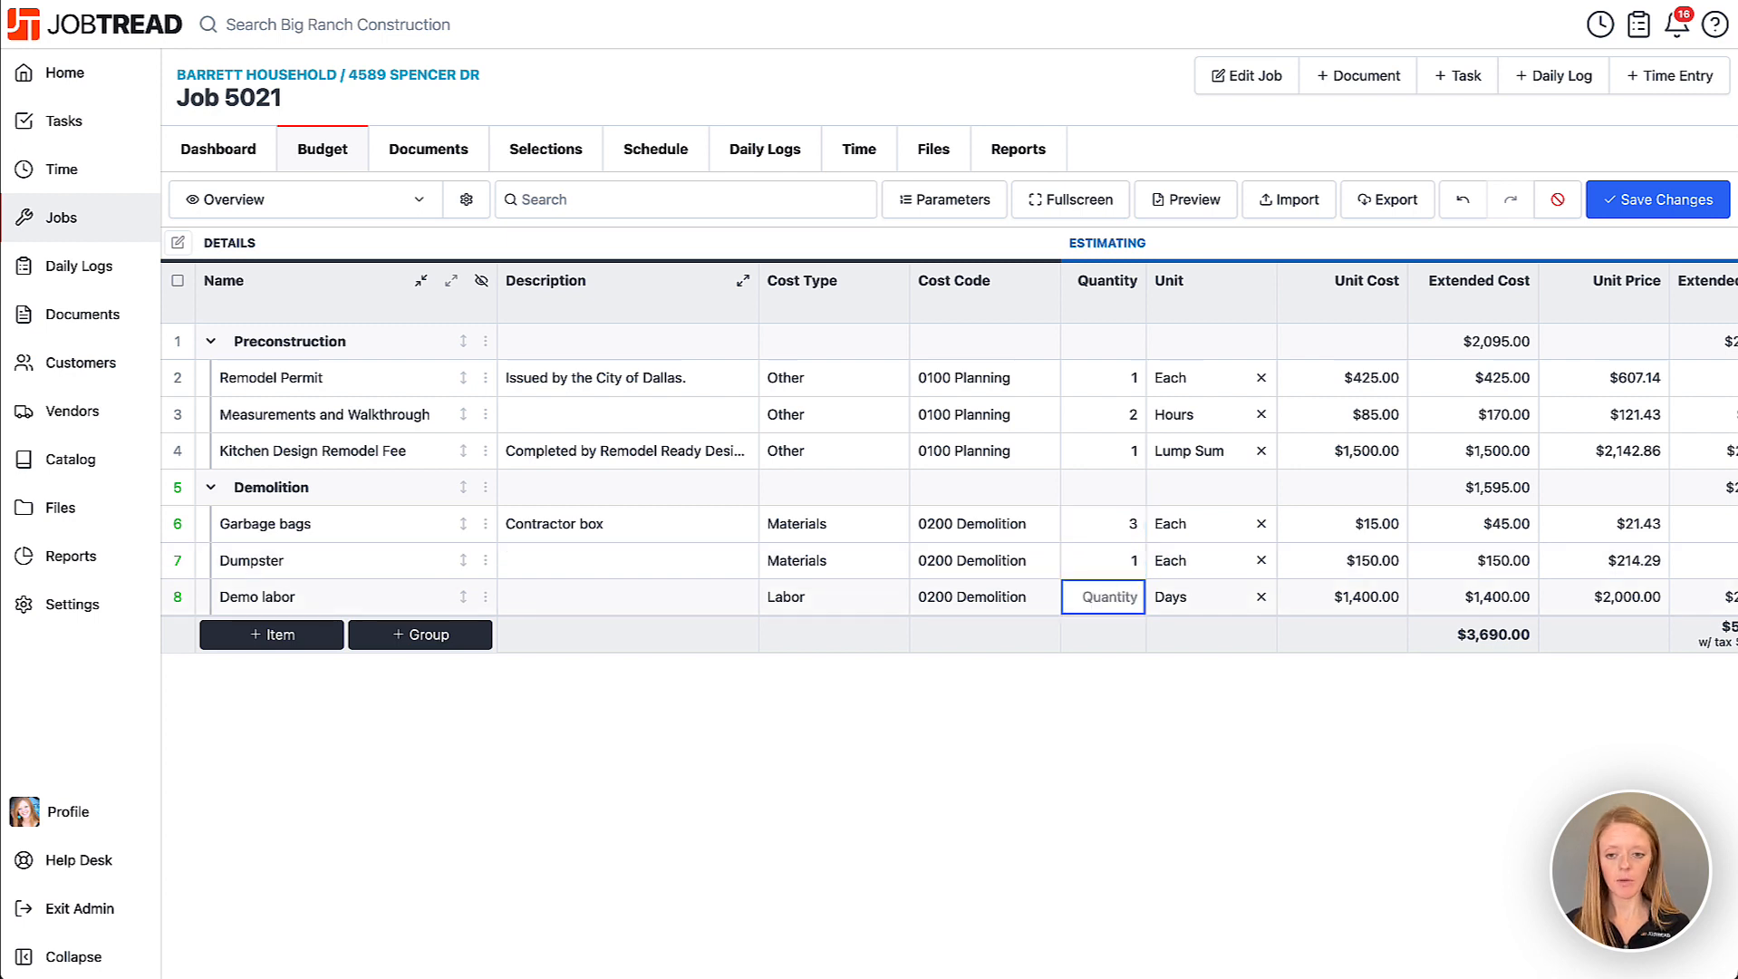
pyautogui.write('3')
pyautogui.click(1153, 663)
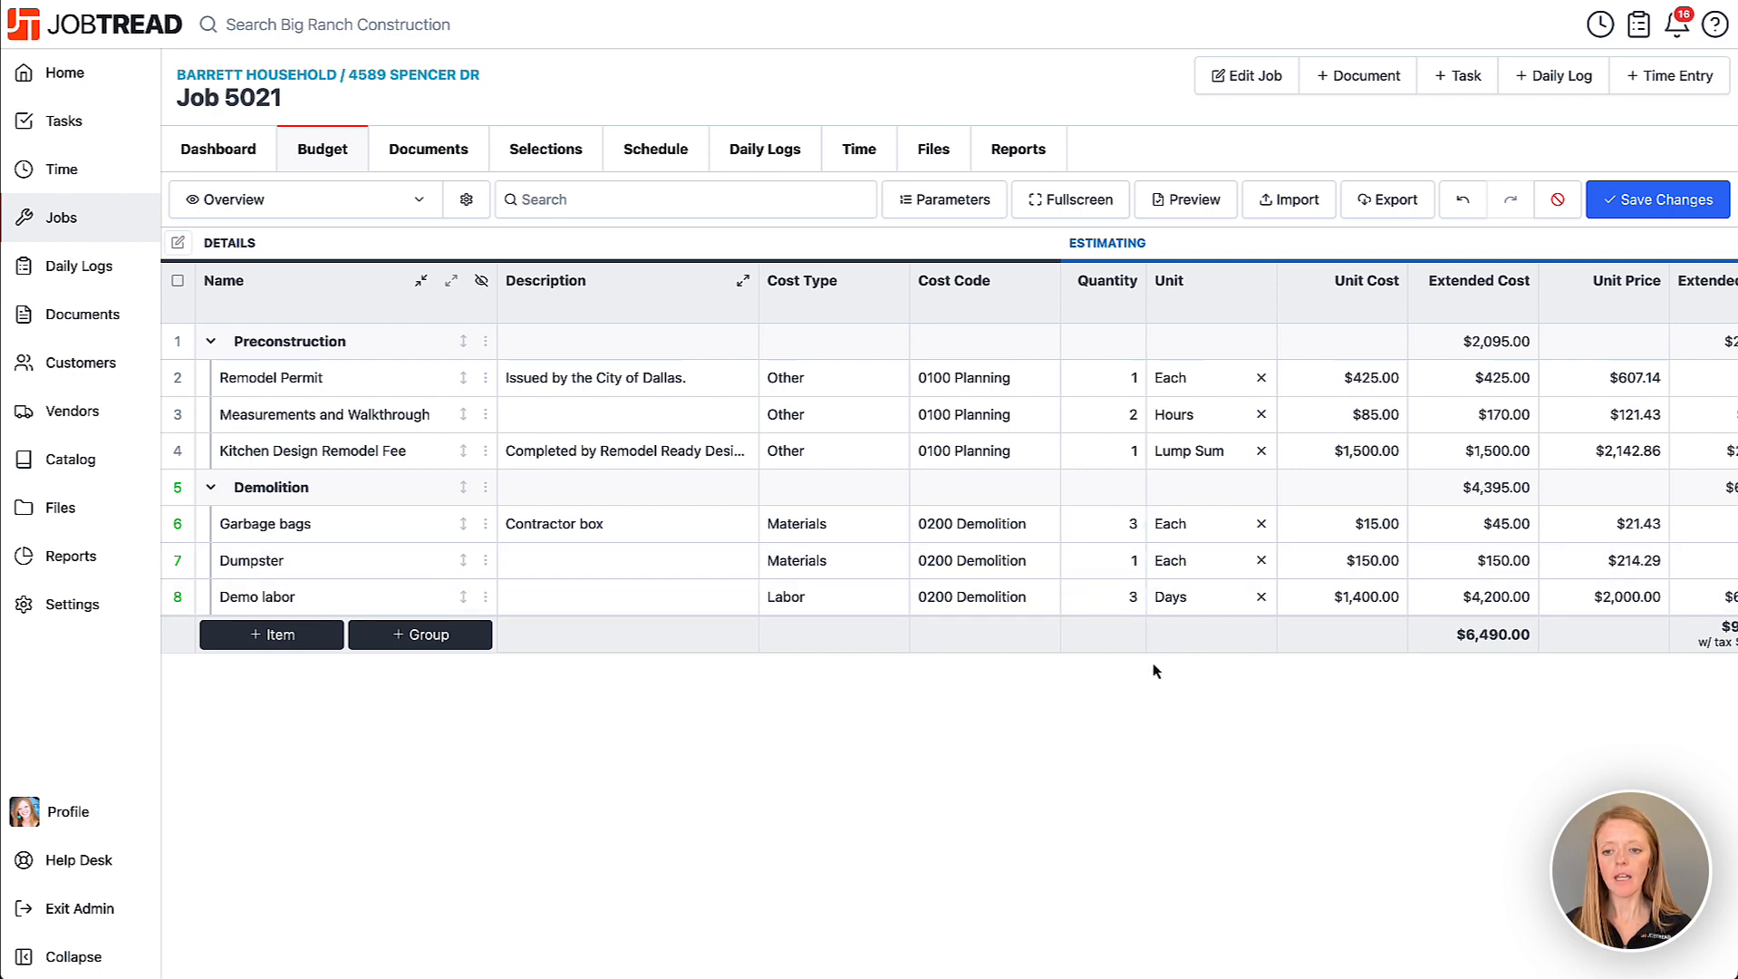
pyautogui.hscroll(5, 1641, 593)
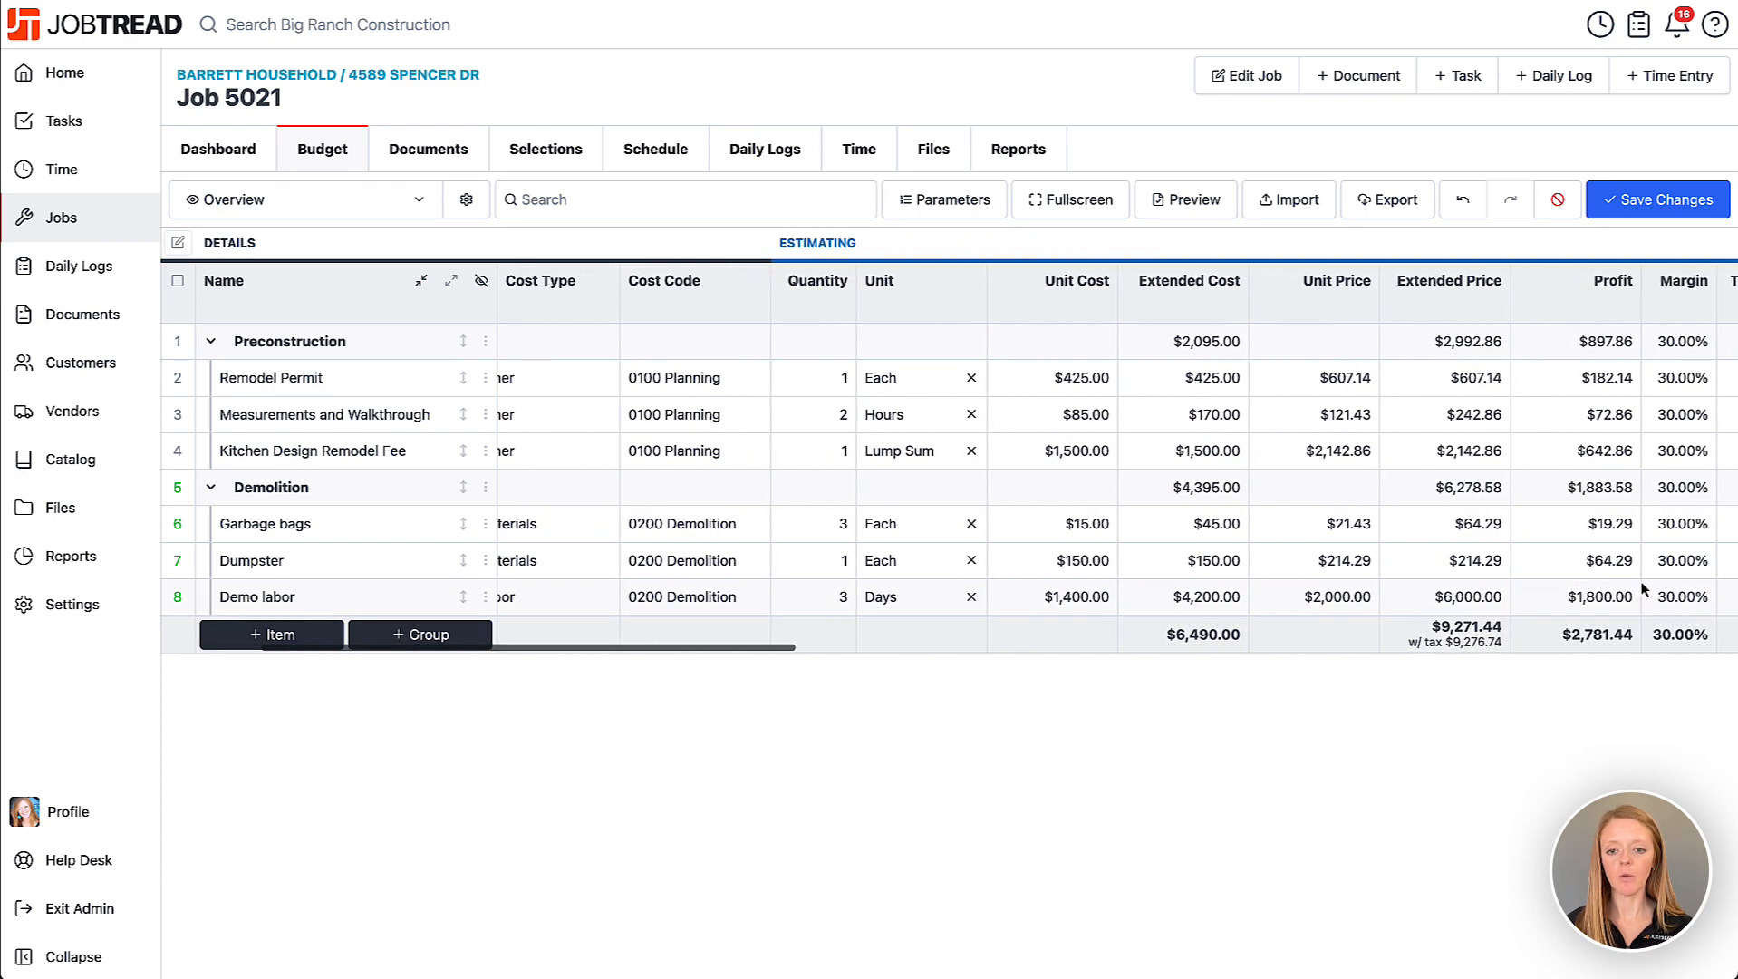
pyautogui.hscroll(-4, 1644, 587)
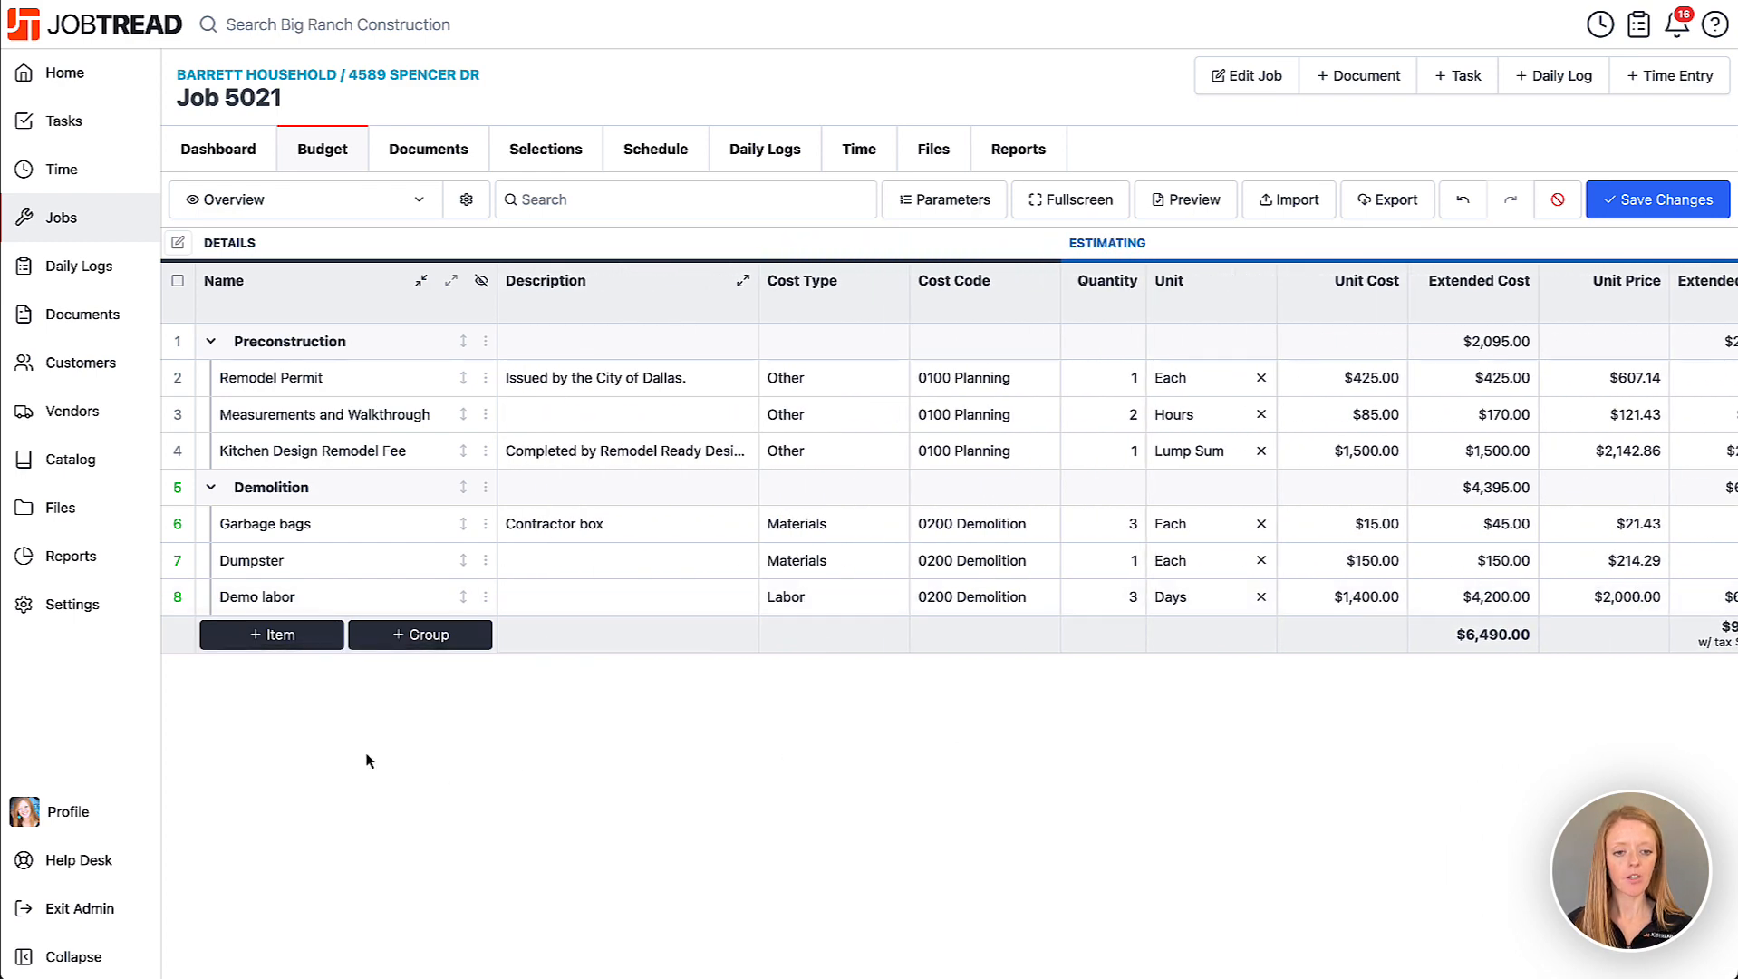
# Add the catalog cost group "Framing" below Demolition and expand it to show its cost items.
pyautogui.click(420, 637)
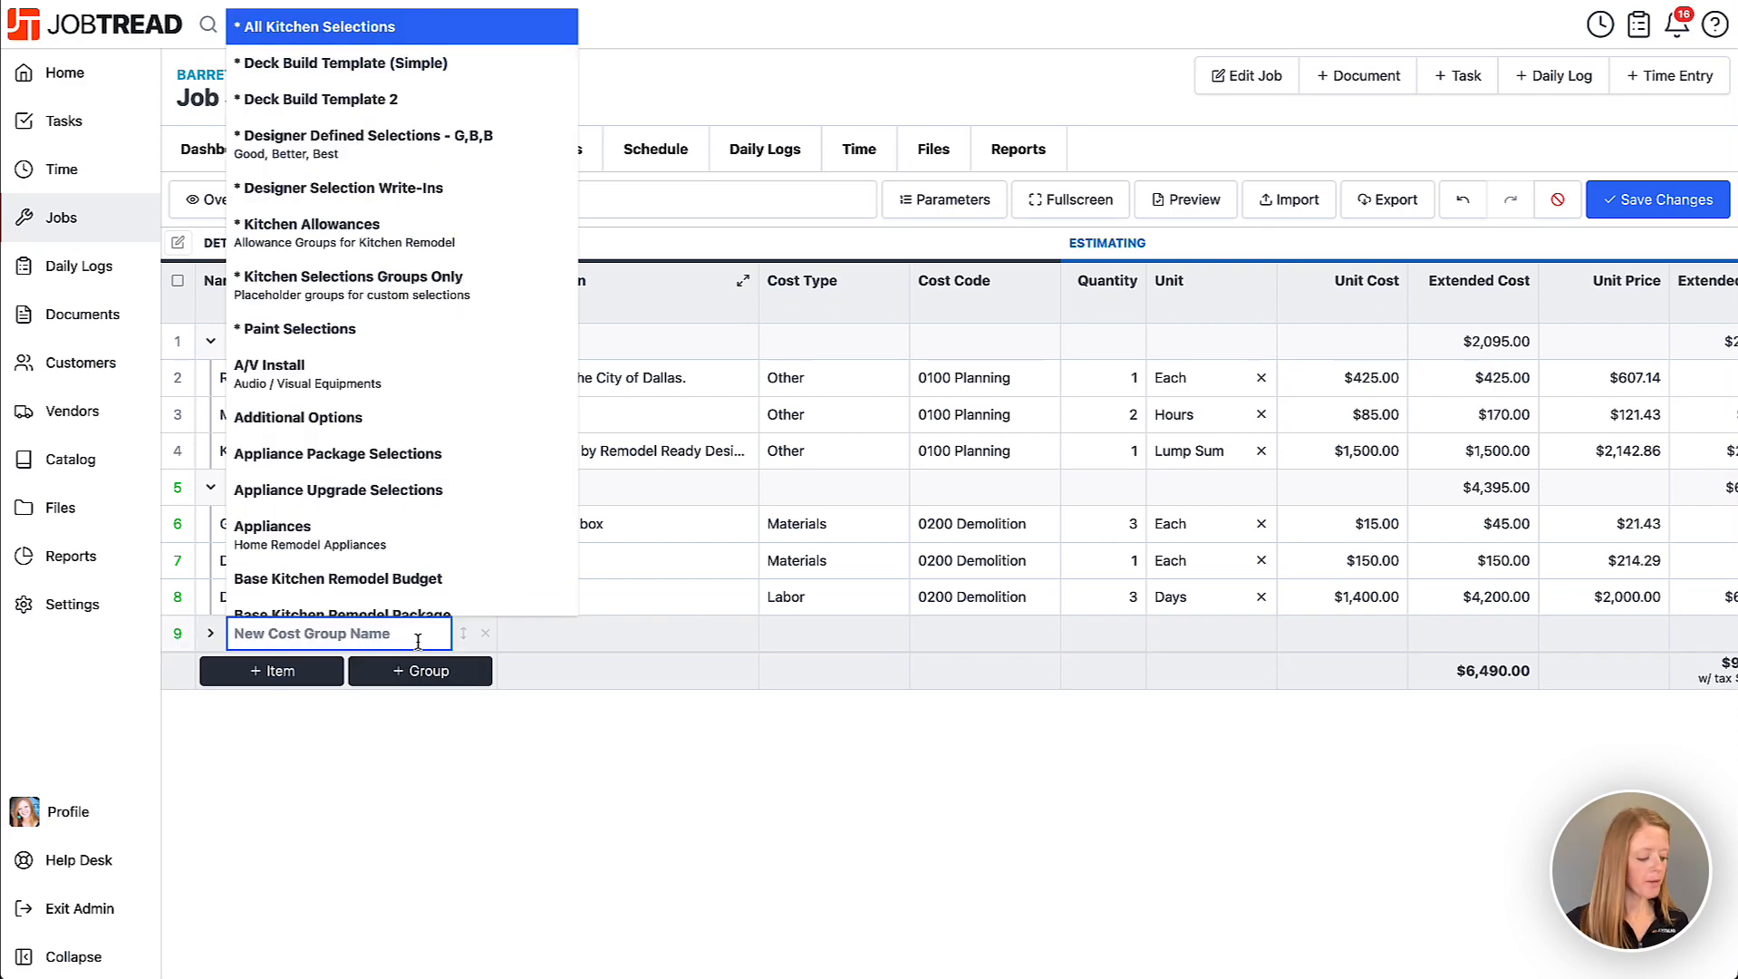
pyautogui.write('Frami')
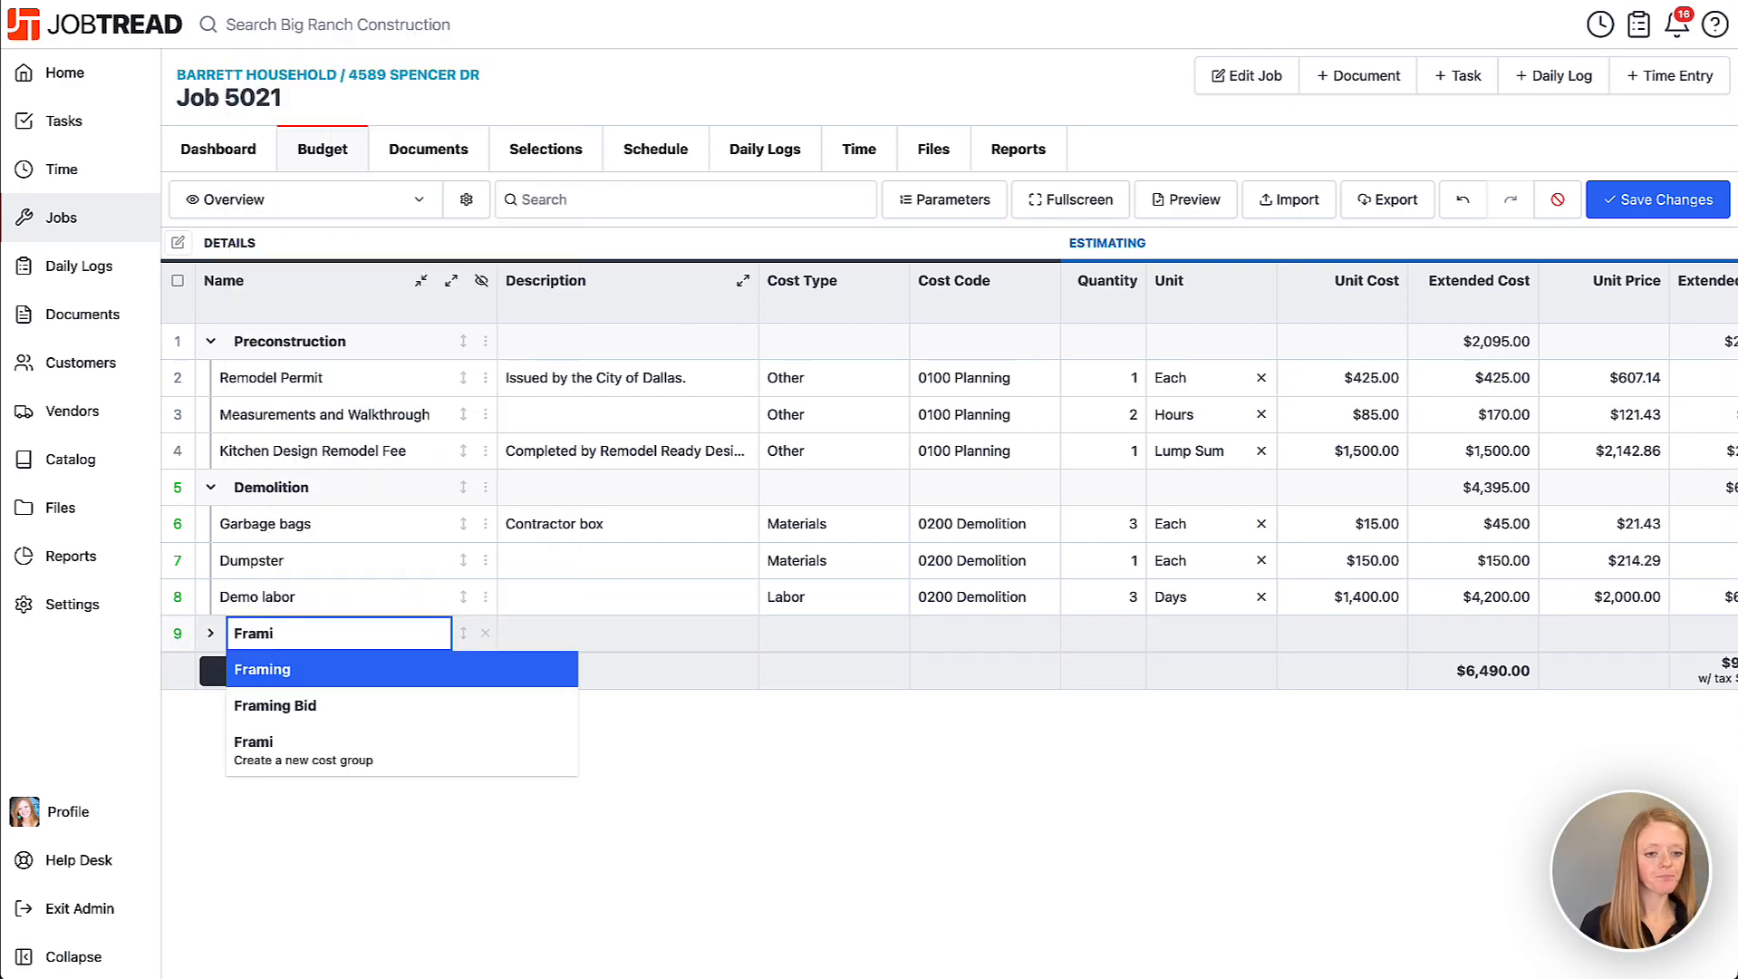
pyautogui.click(380, 671)
pyautogui.click(211, 636)
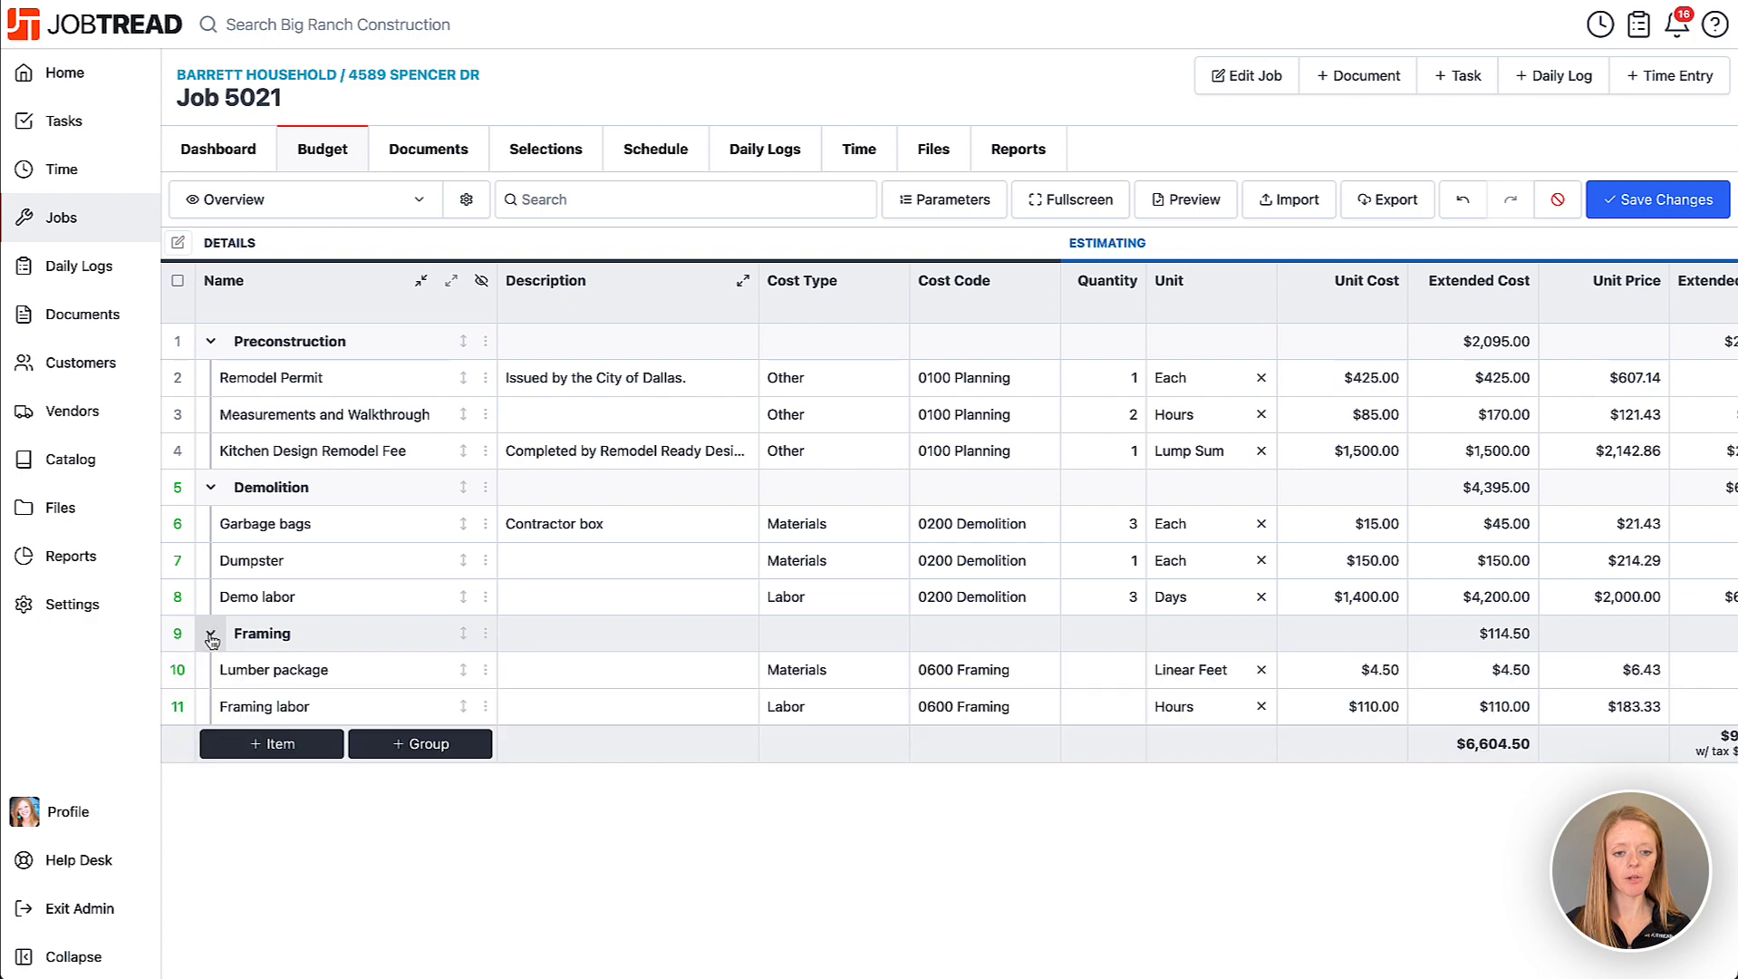
# Set the Framing quantities to 150 linear feet for Lumber package and 48 hours for Framing labor.
pyautogui.click(1111, 668)
pyautogui.write('150')
pyautogui.click(1103, 705)
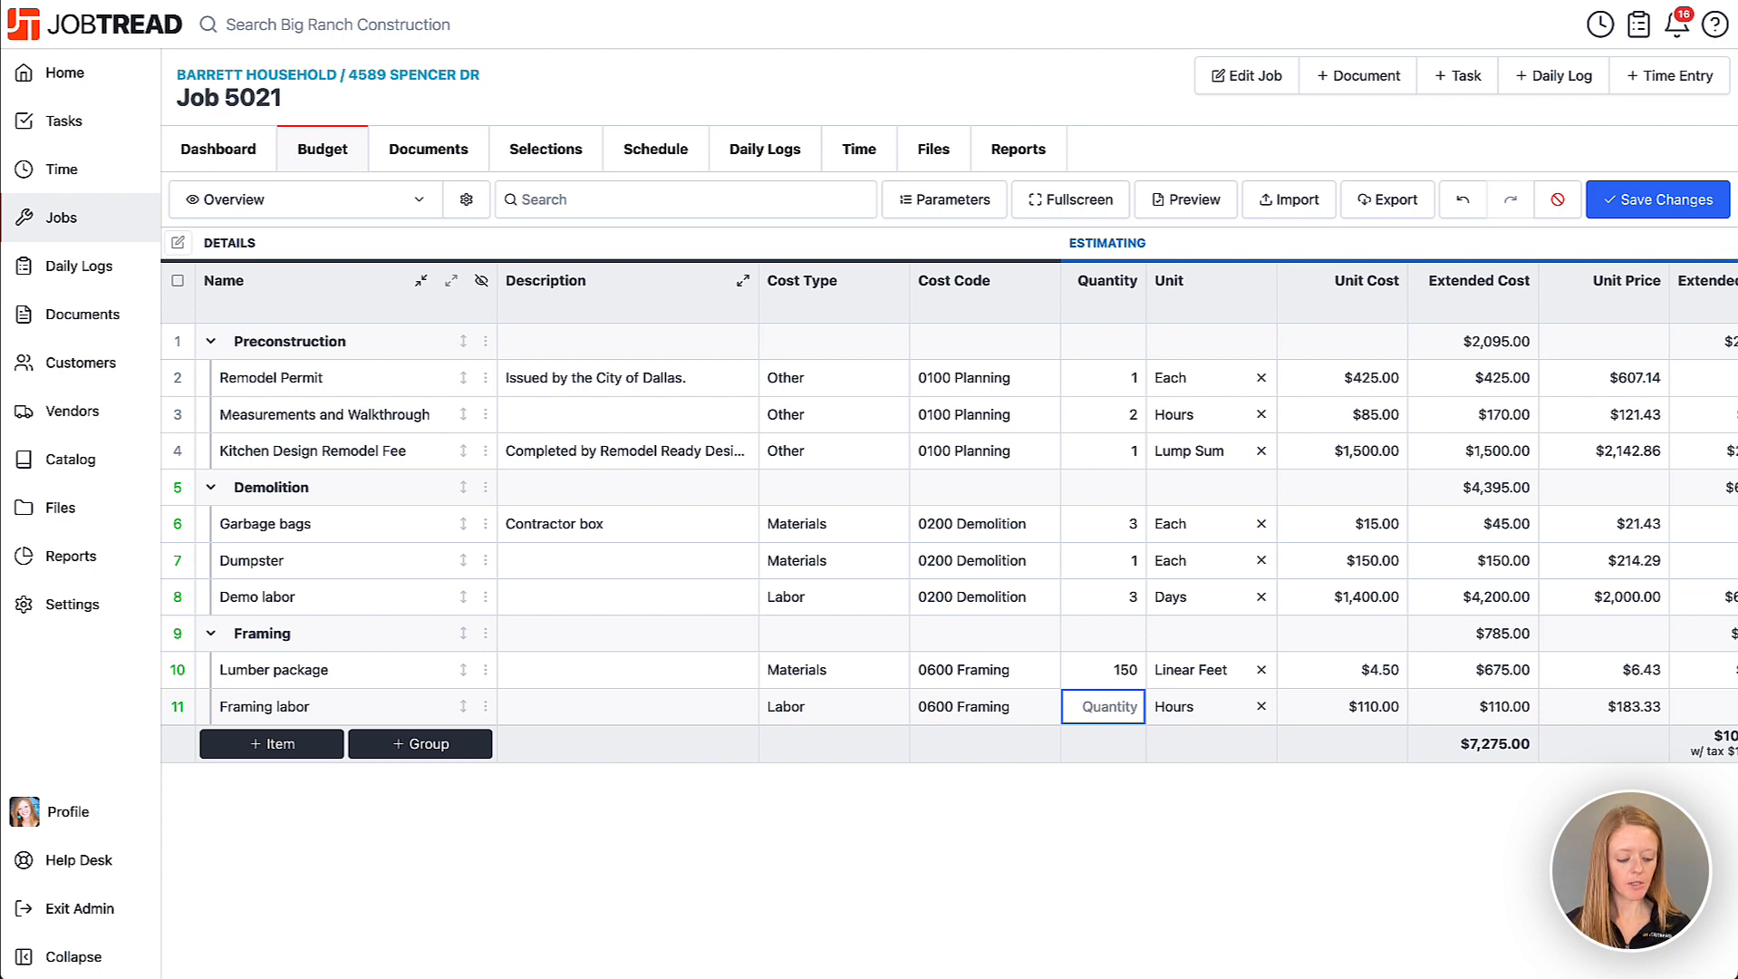
pyautogui.write('48')
pyautogui.click(1098, 773)
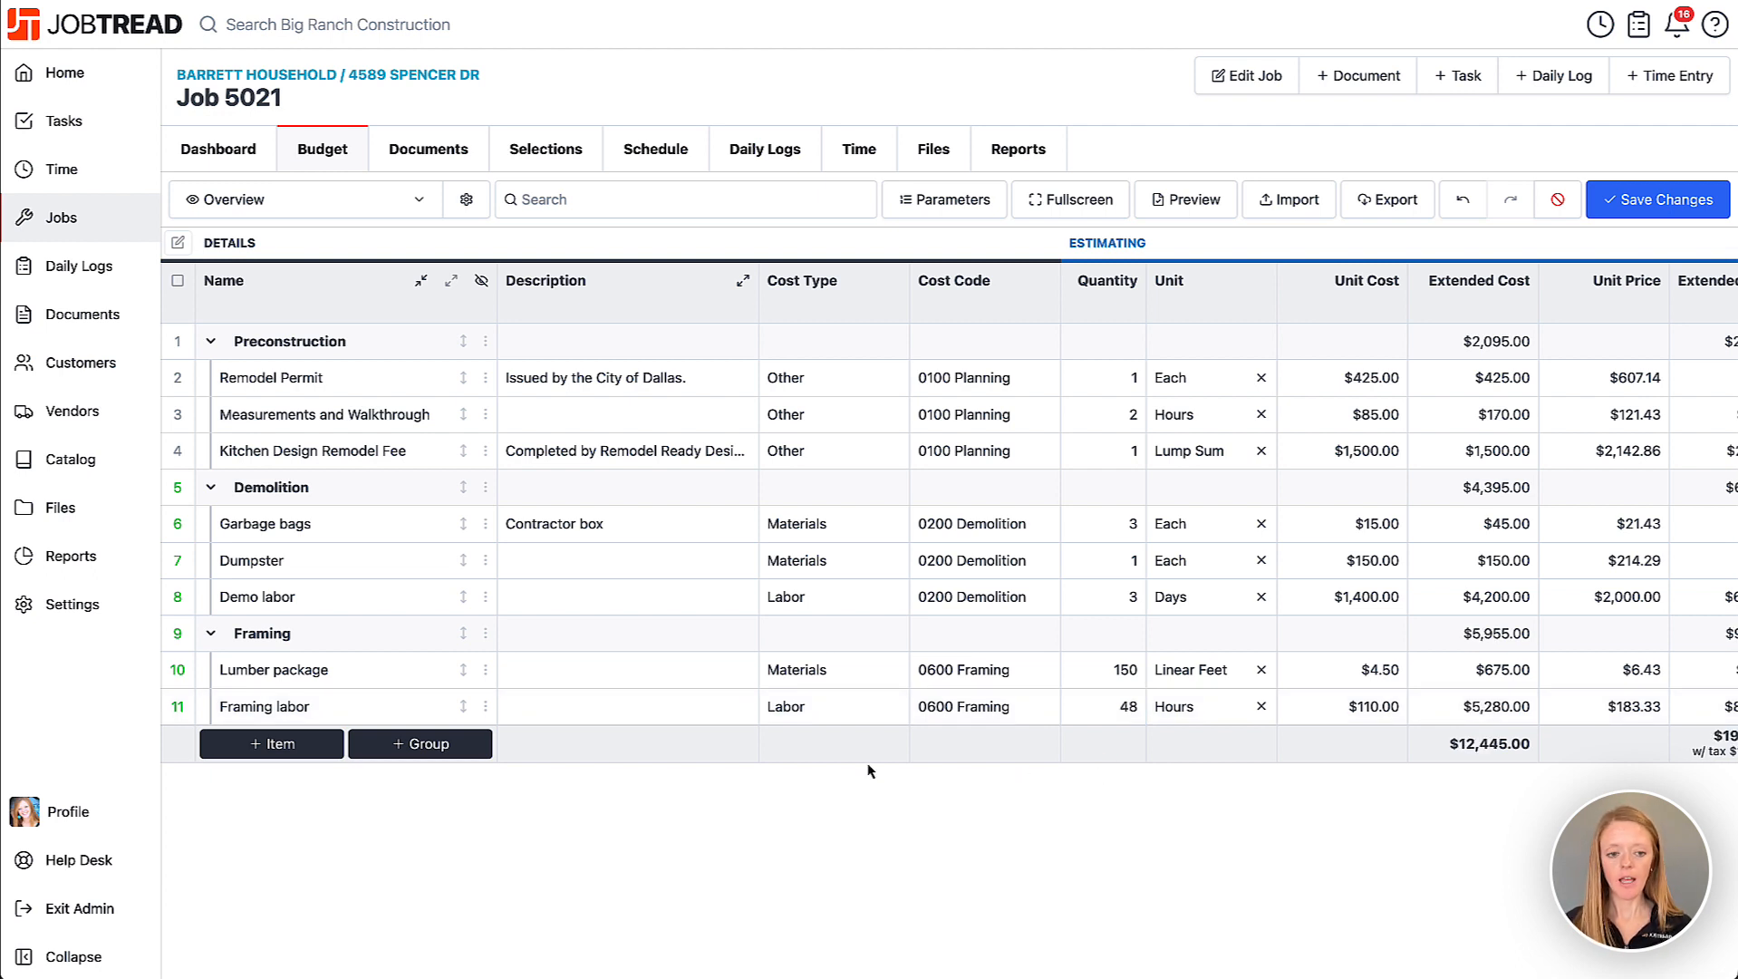
# Add the catalog cost group "Plumbing" below Framing and check the unit costs of its materials and labor items.
pyautogui.click(450, 768)
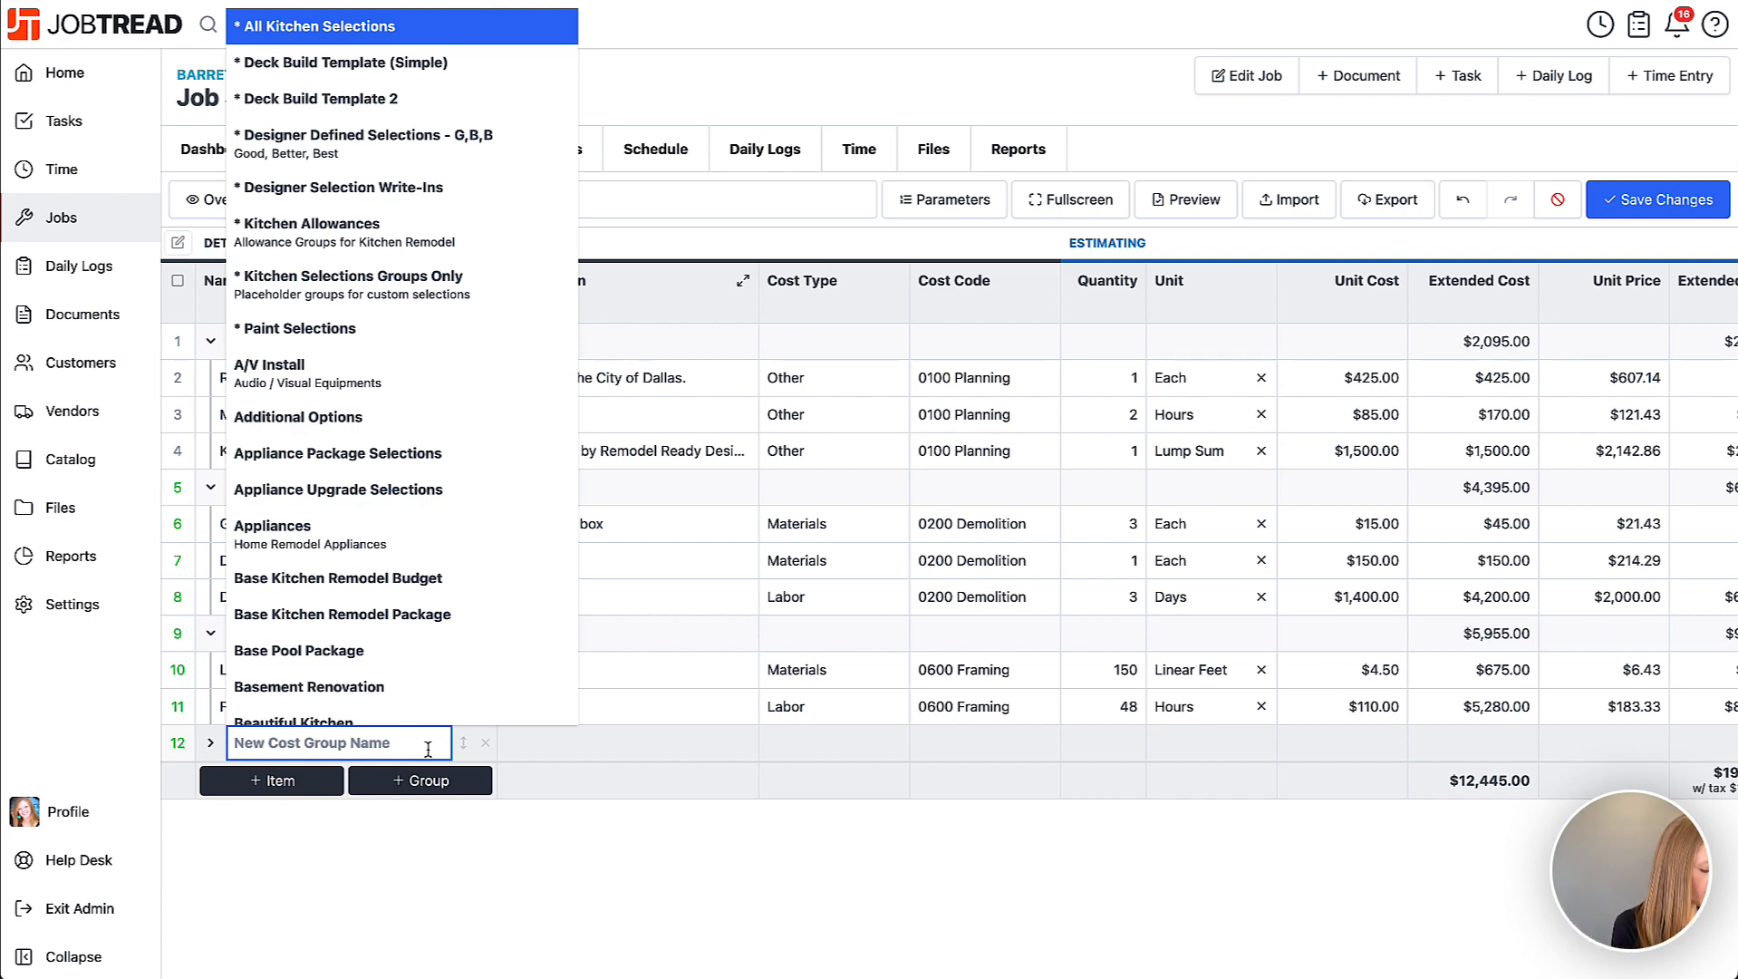
pyautogui.write('Plumbing')
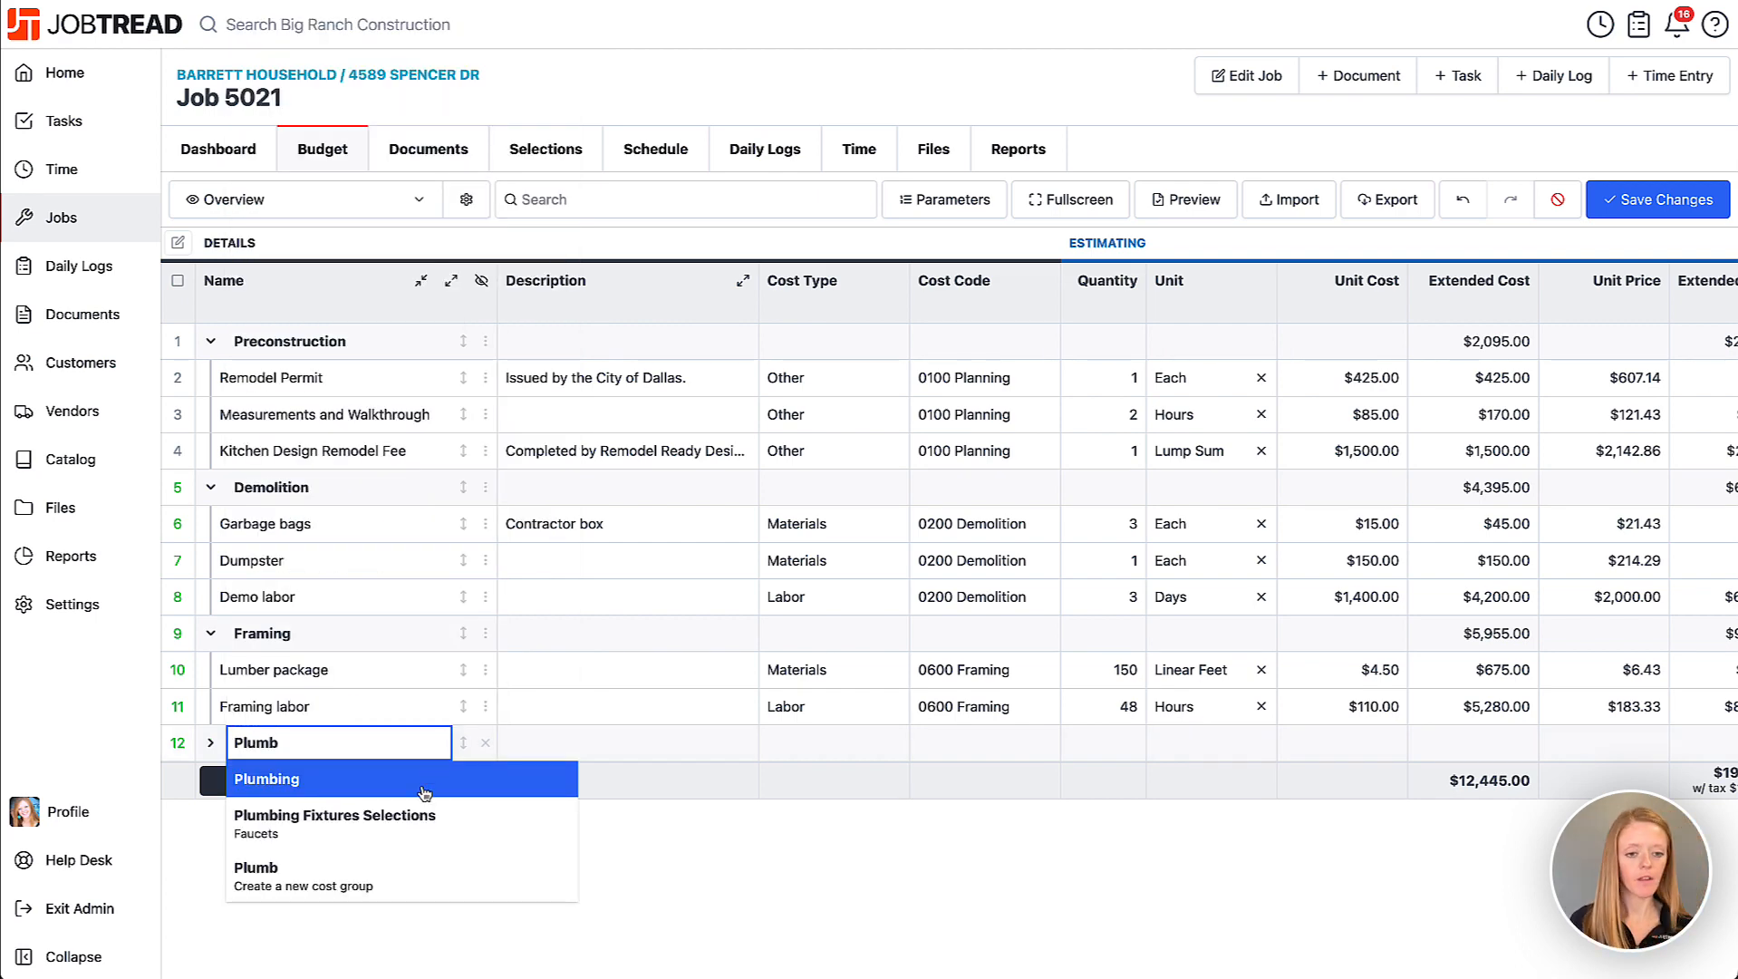
pyautogui.press('Return')
pyautogui.click(210, 742)
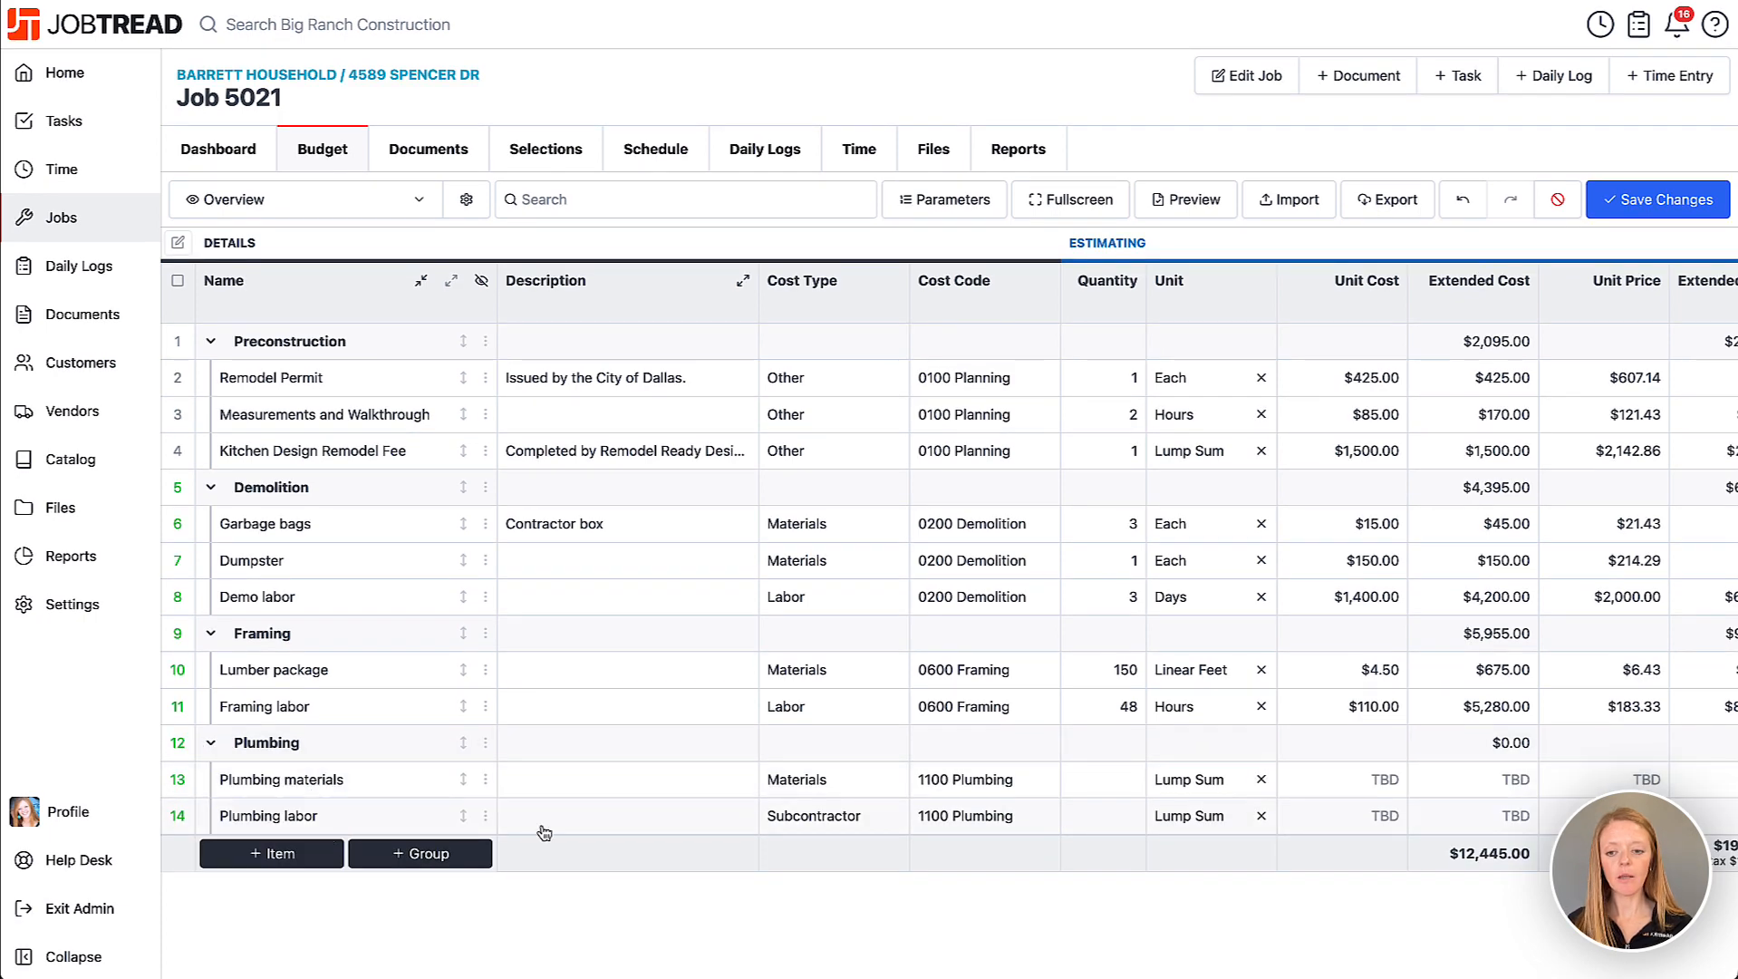
pyautogui.click(1385, 785)
pyautogui.click(1377, 818)
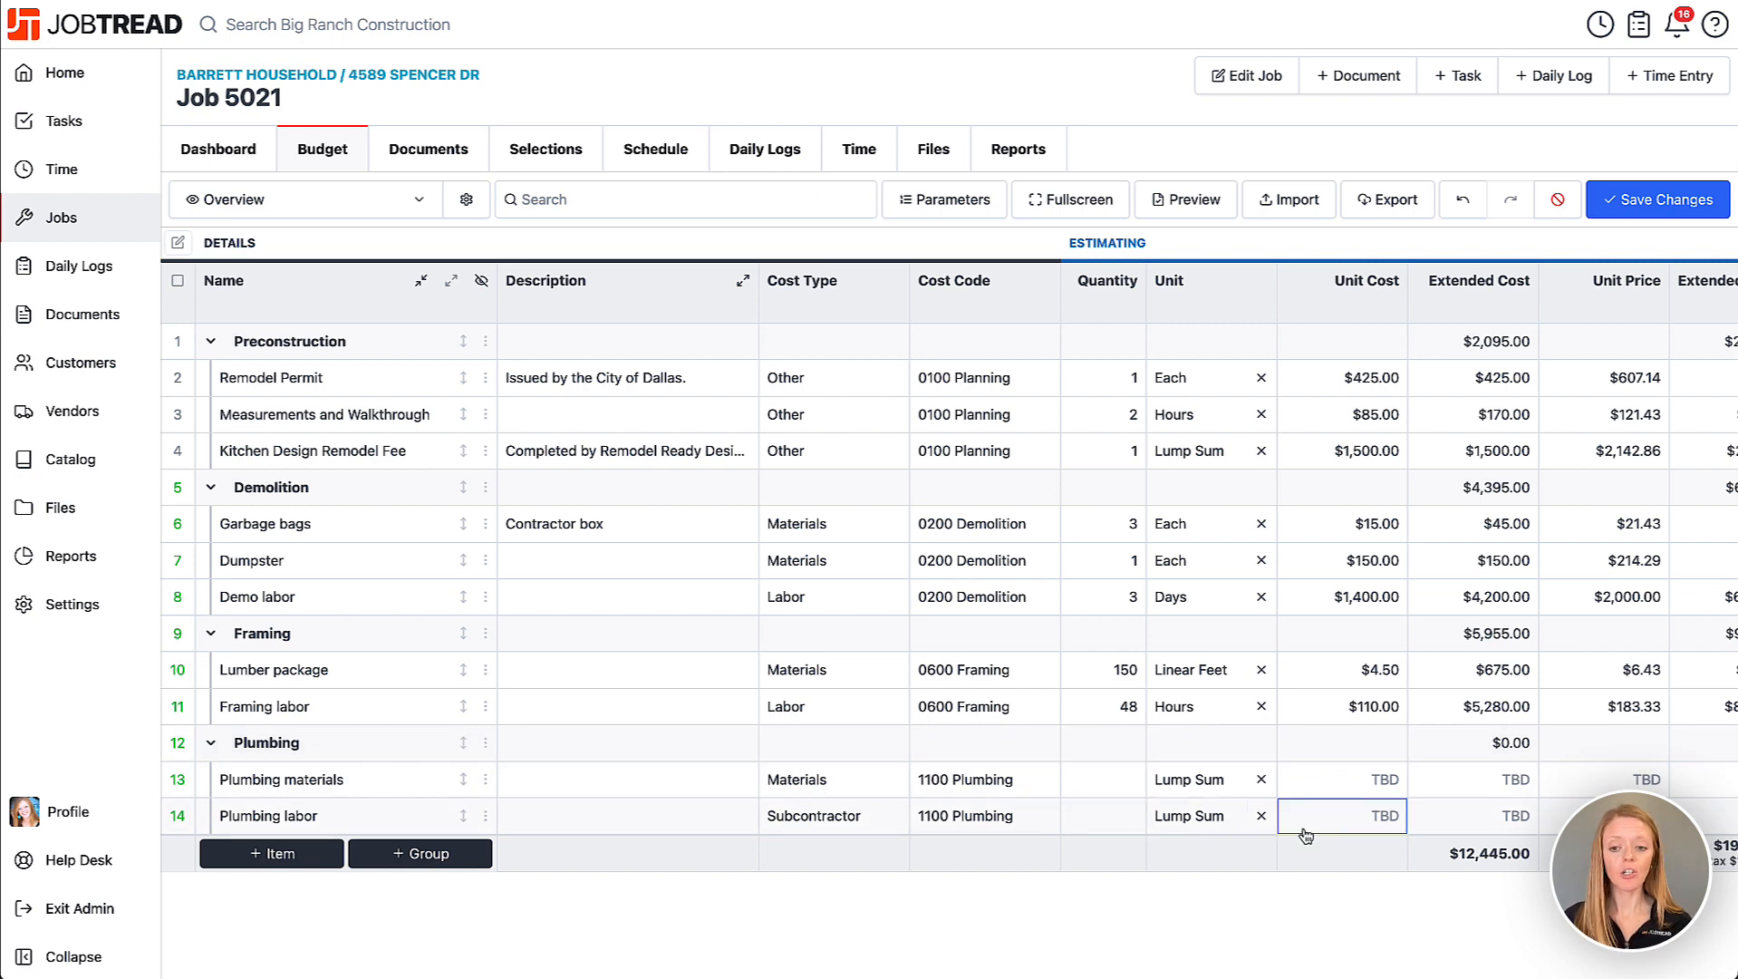
# Set the Plumbing unit costs to 1250 for Plumbing materials and 2300 for Plumbing labor.
pyautogui.click(1306, 779)
pyautogui.click(1304, 781)
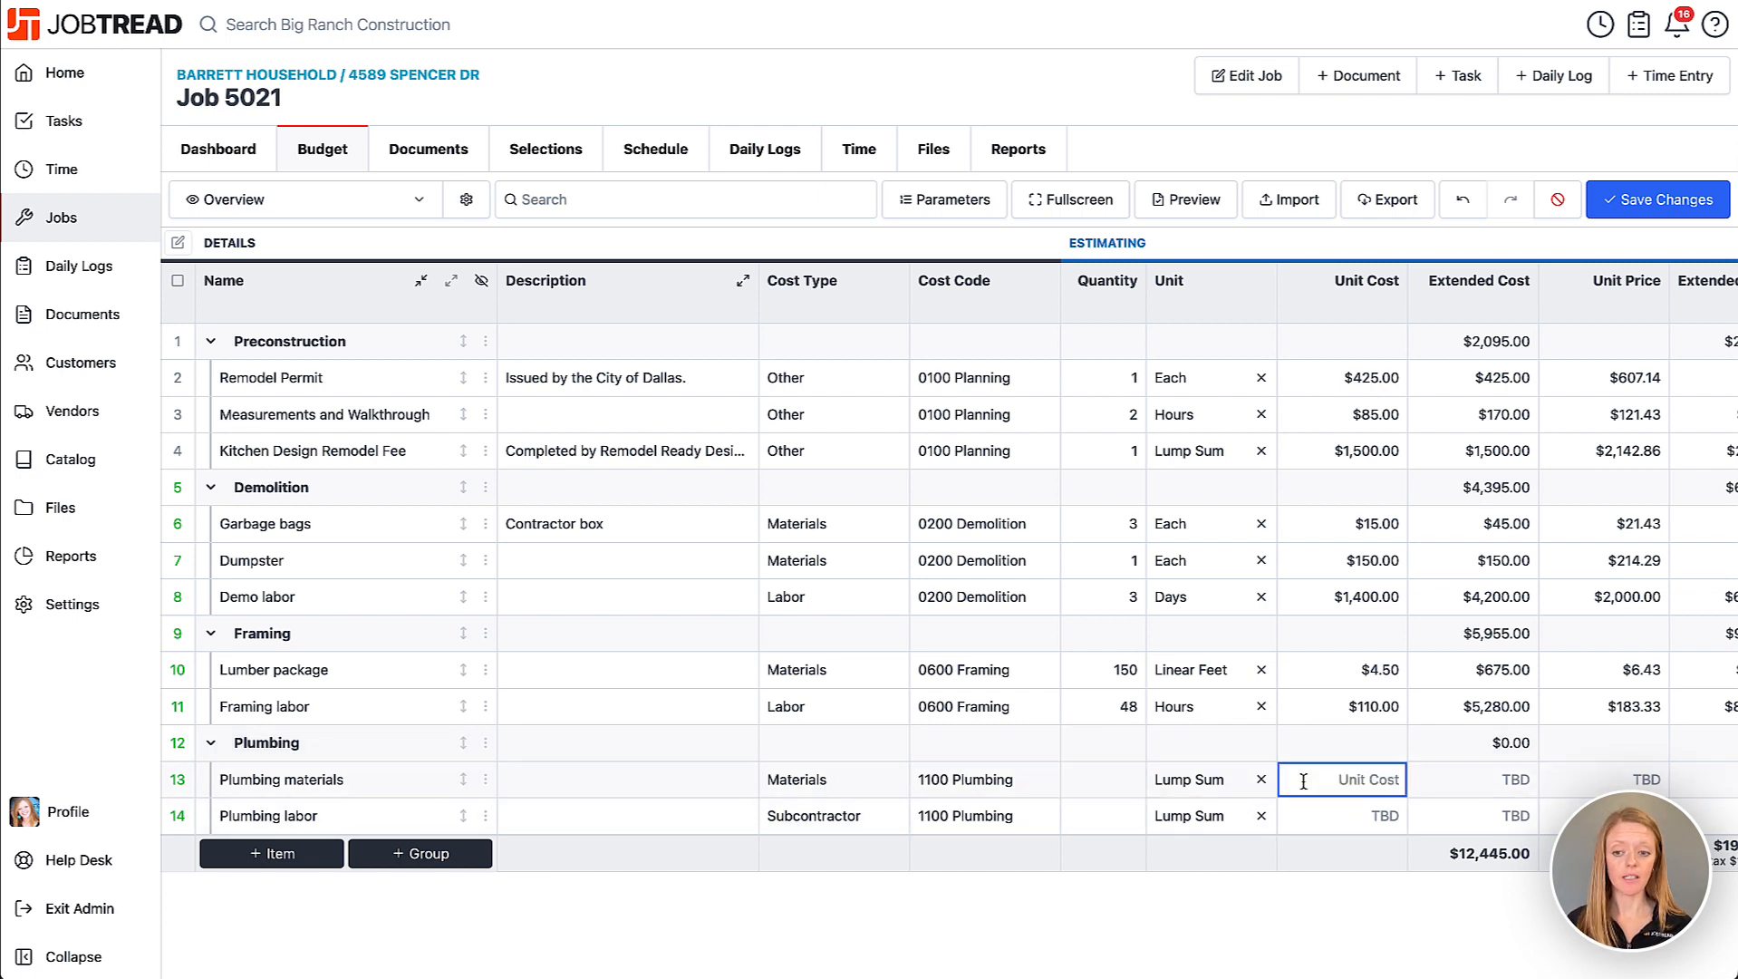
pyautogui.write('1250')
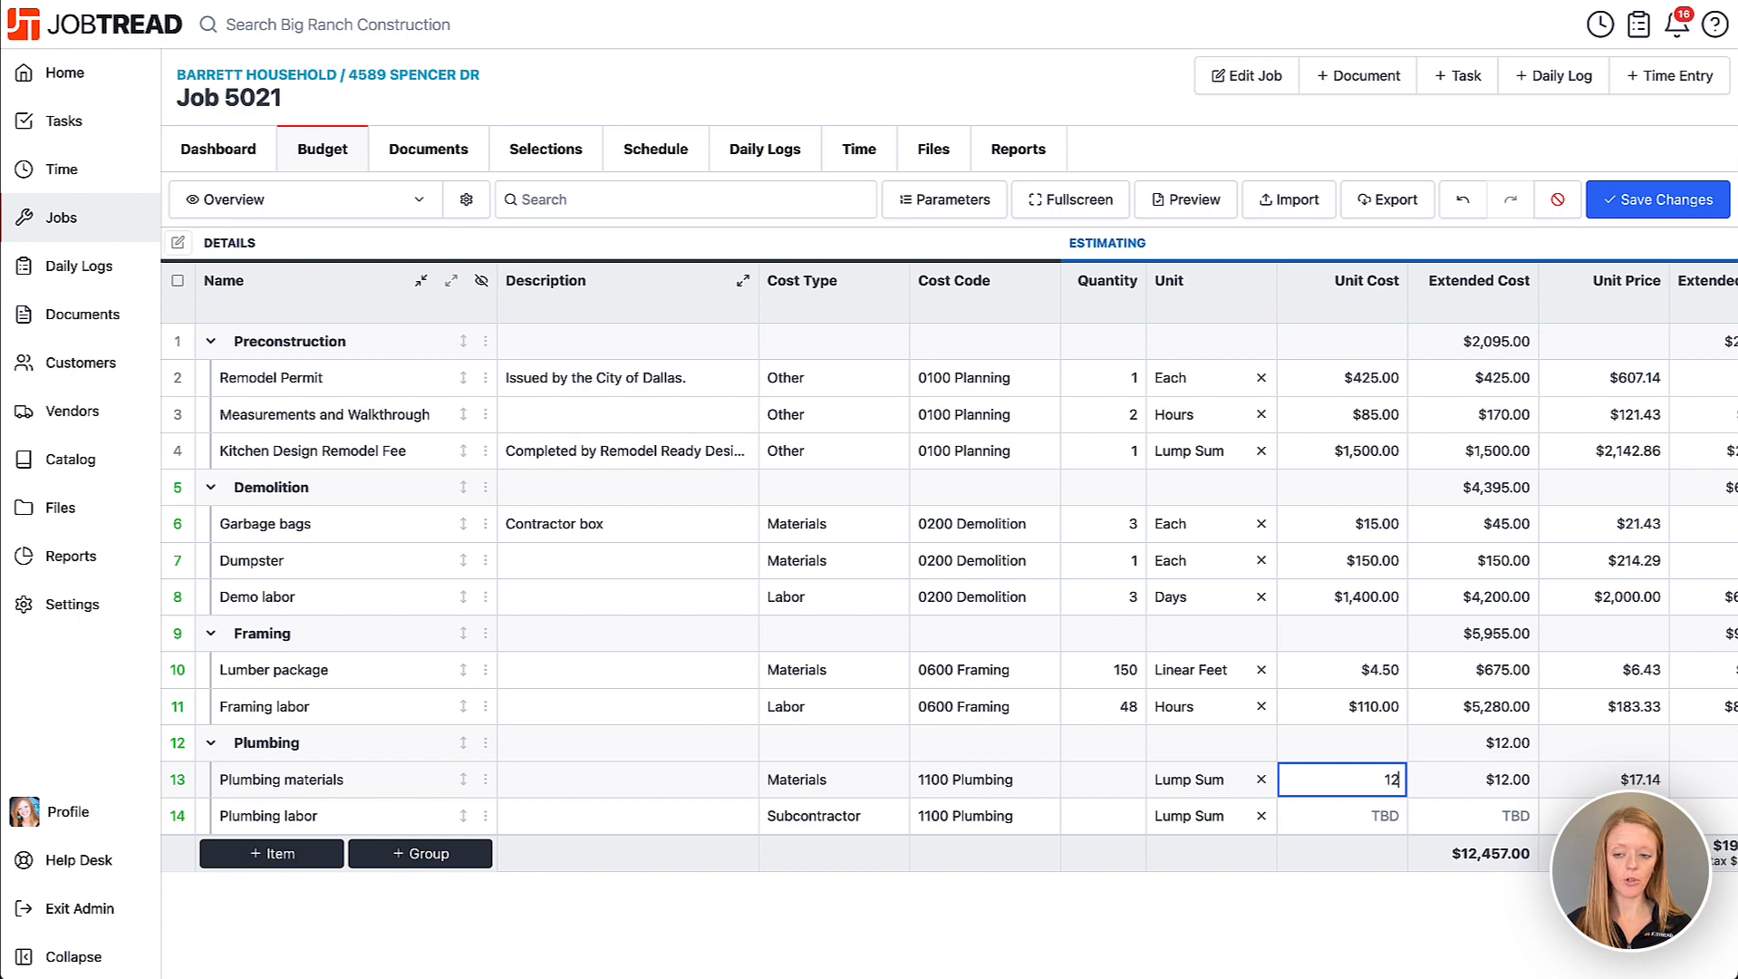
pyautogui.click(1310, 820)
pyautogui.write('2300')
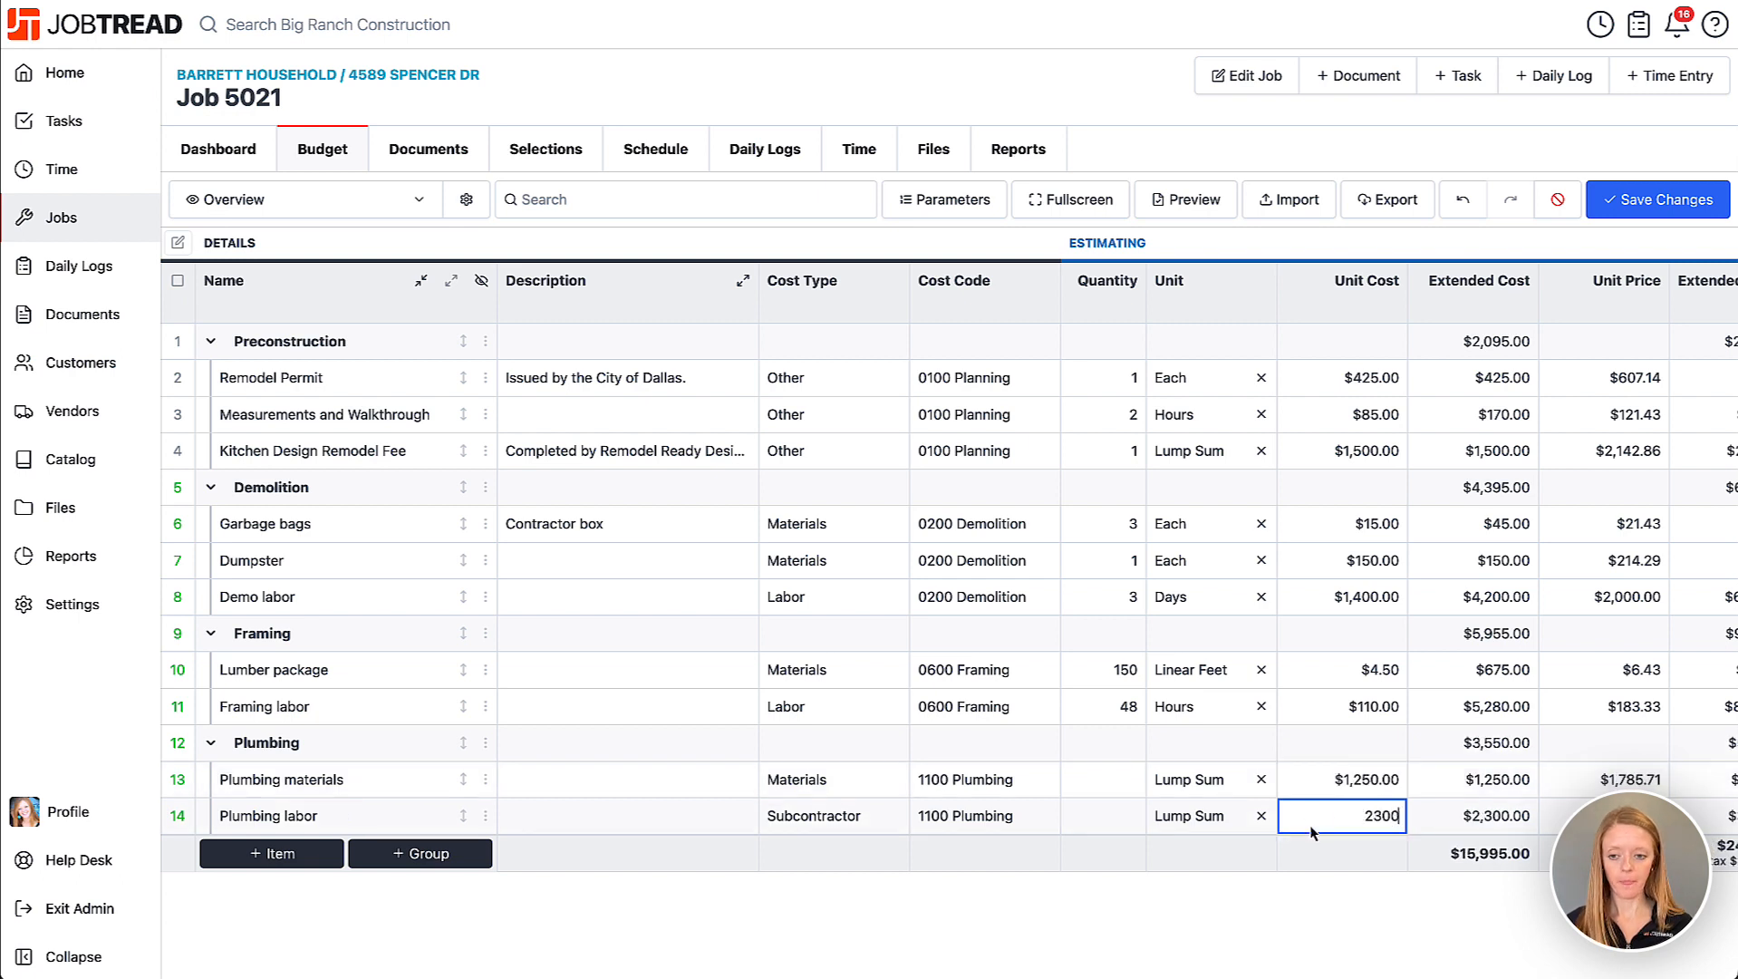
pyautogui.click(1287, 934)
# Set the quantity of both Plumbing materials and Plumbing labor to 1 lump sum.
pyautogui.click(1123, 781)
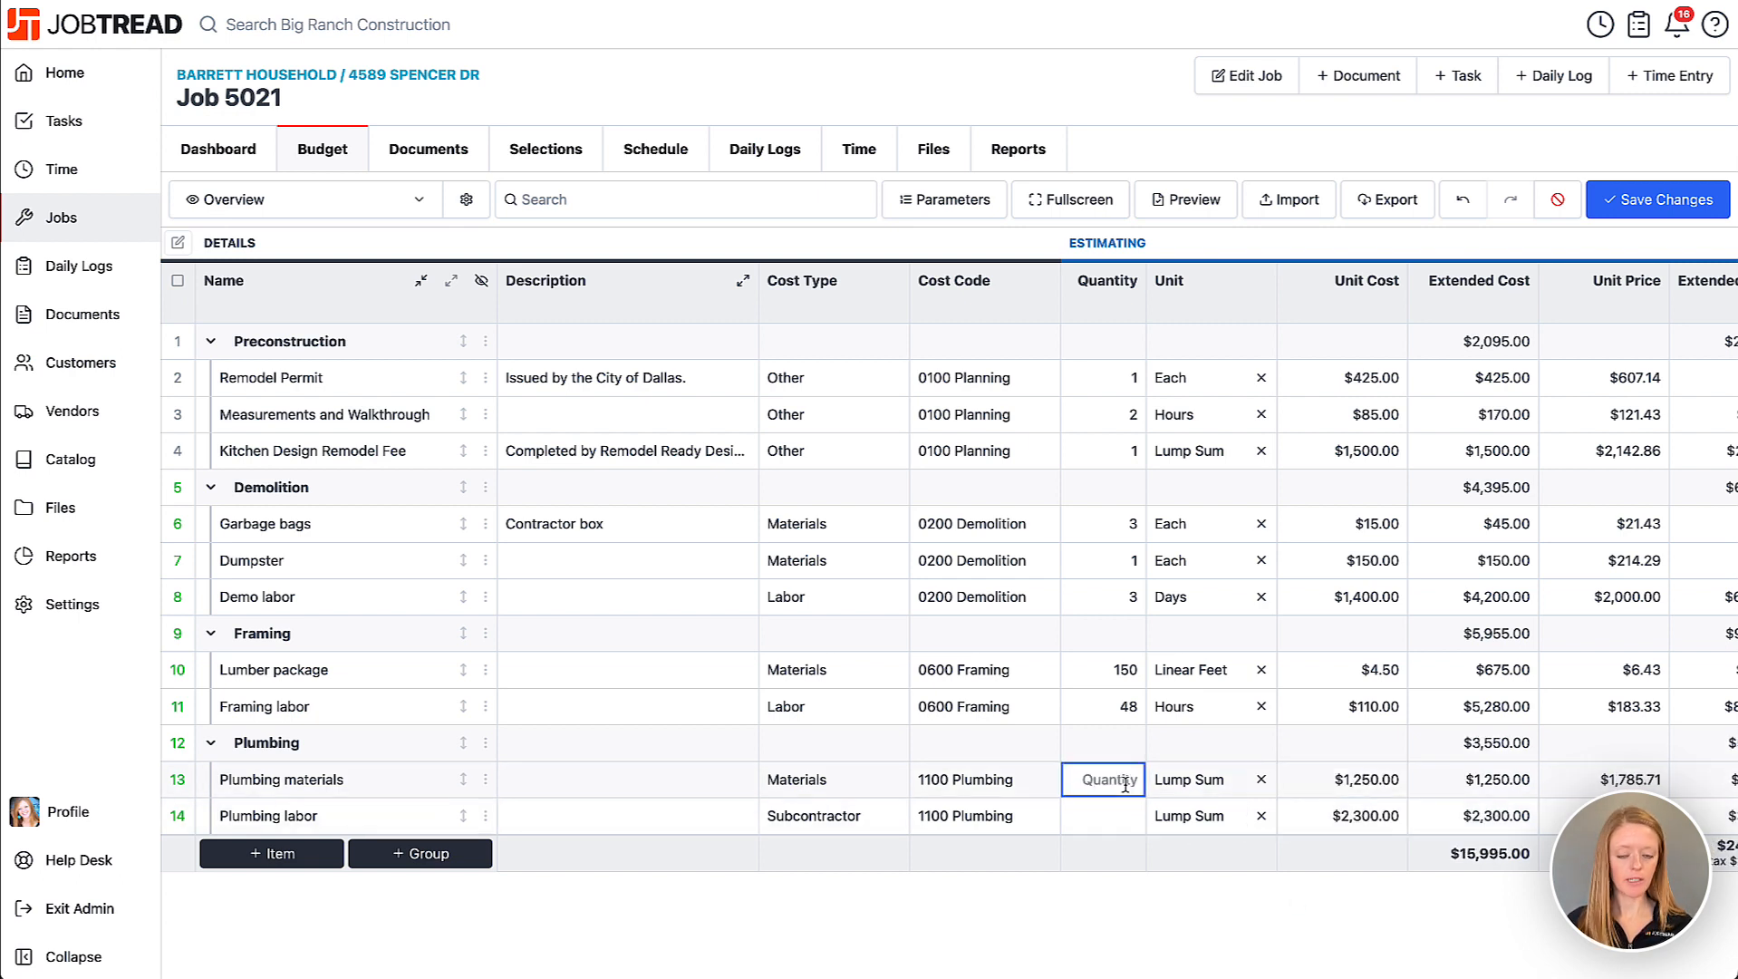
pyautogui.write('1')
pyautogui.click(1122, 825)
pyautogui.write('1')
pyautogui.click(1108, 870)
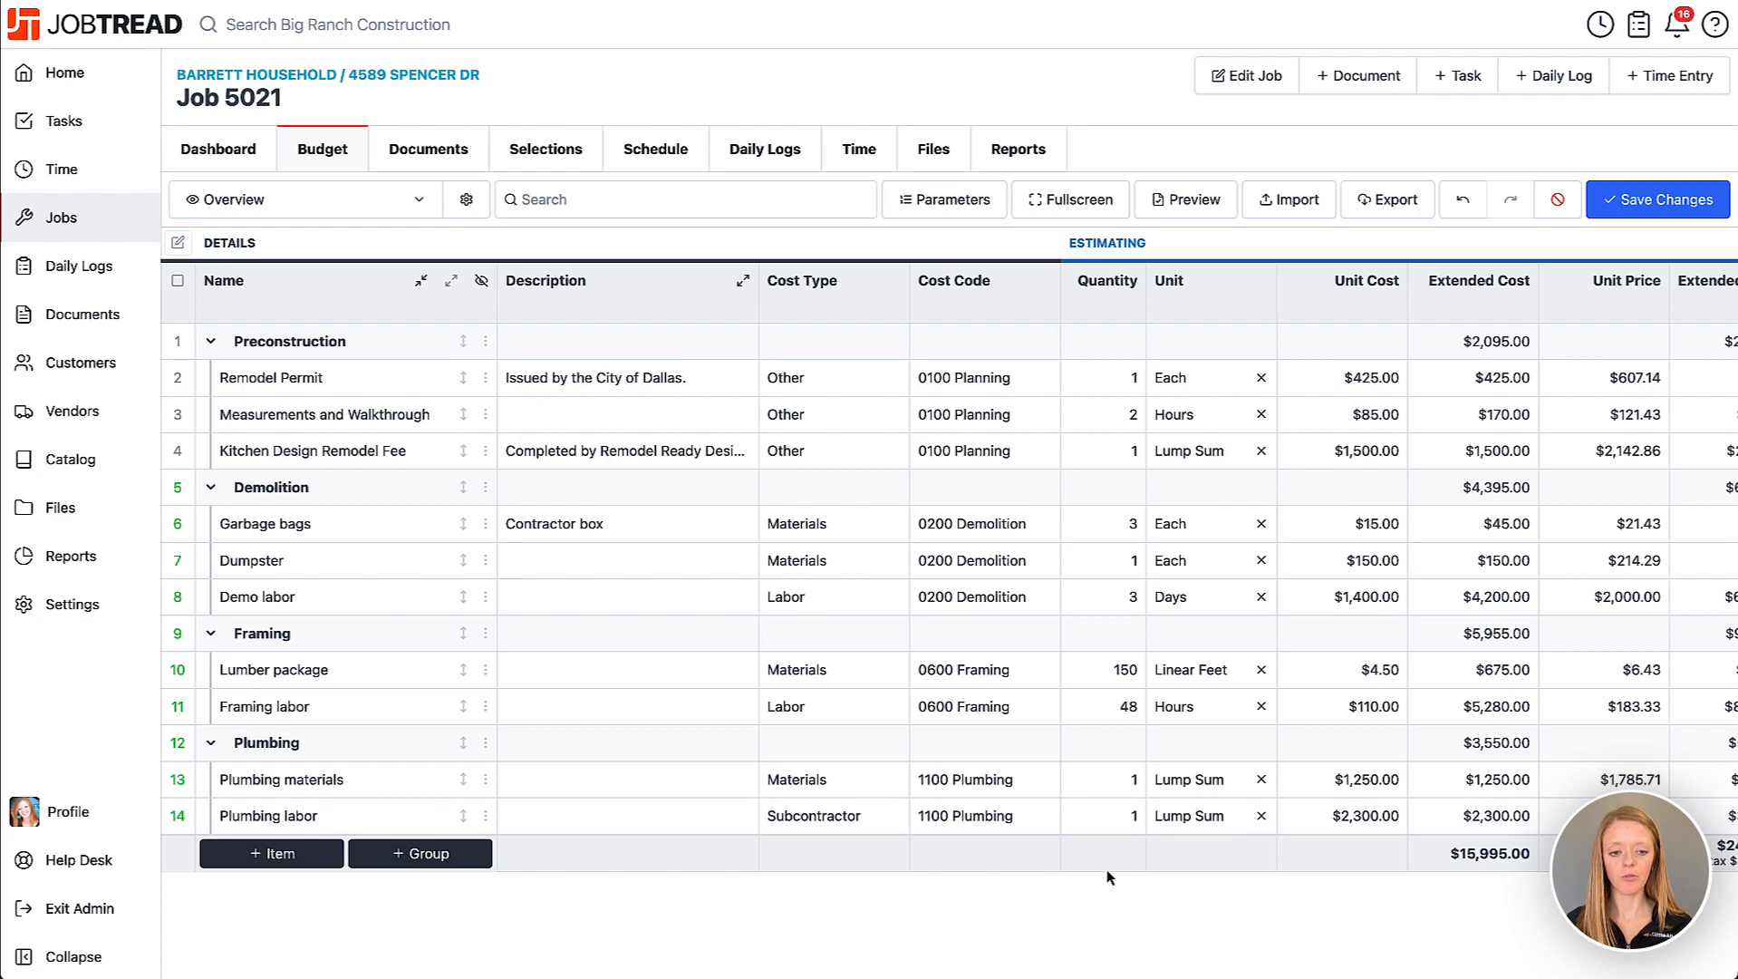
# Add the catalog cost group "Finishing" below Plumbing.
pyautogui.click(412, 853)
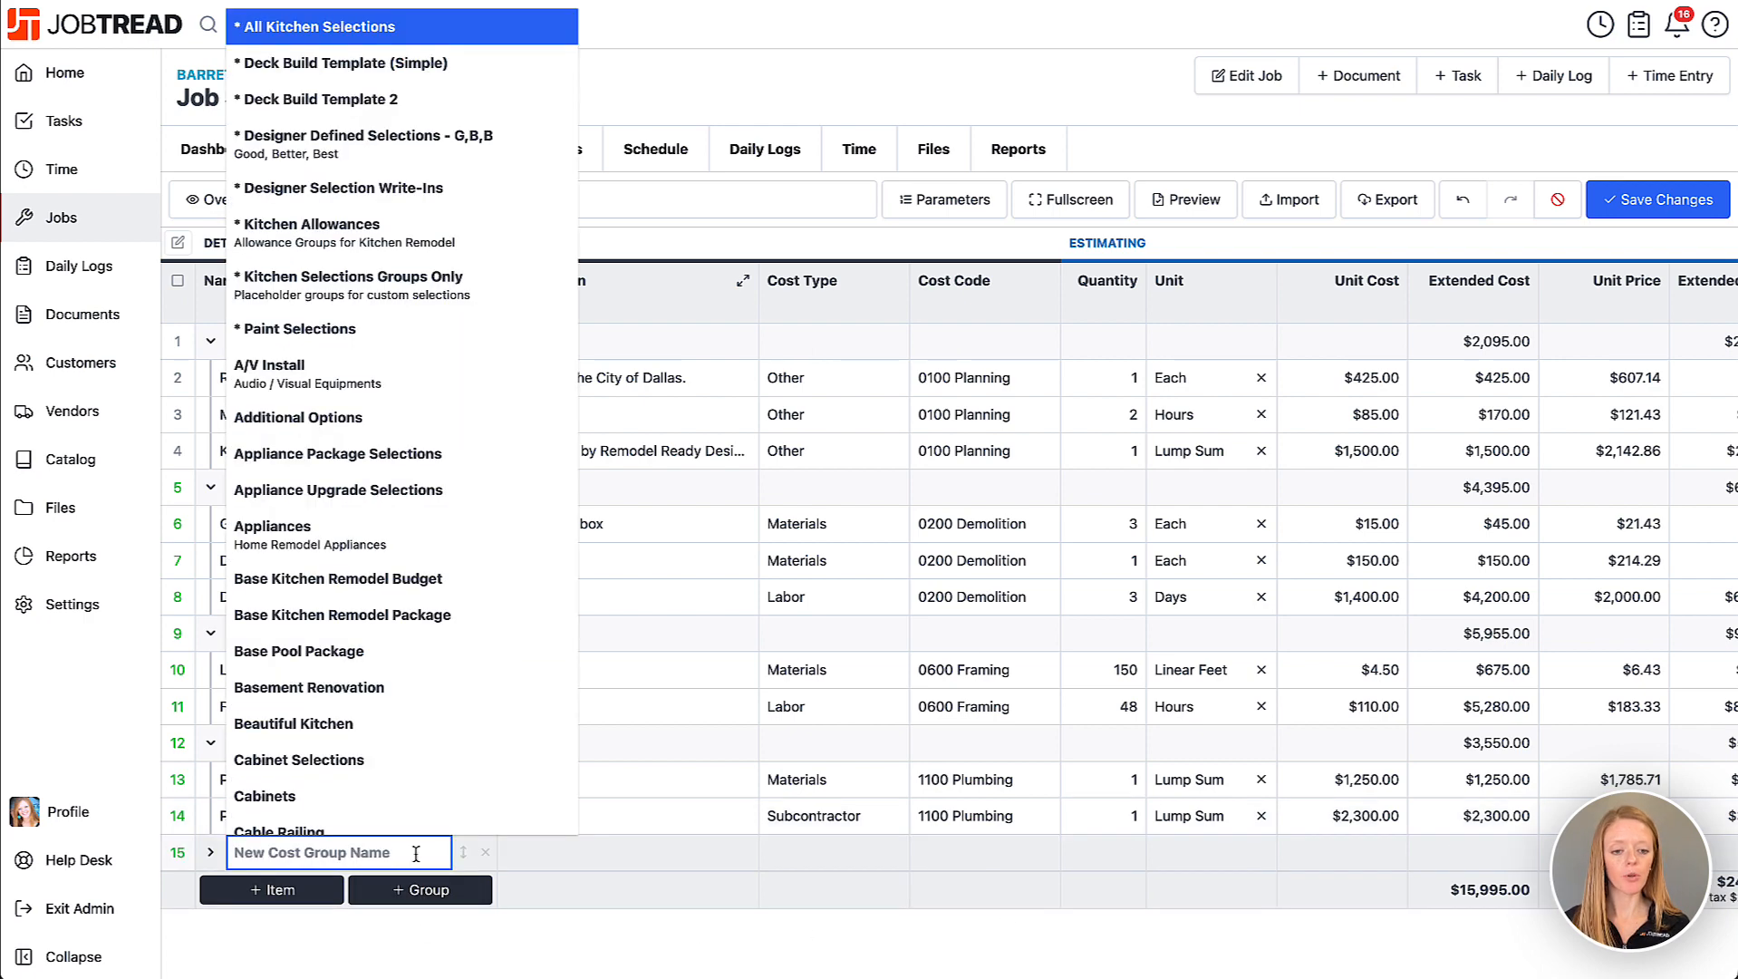
pyautogui.write('finish')
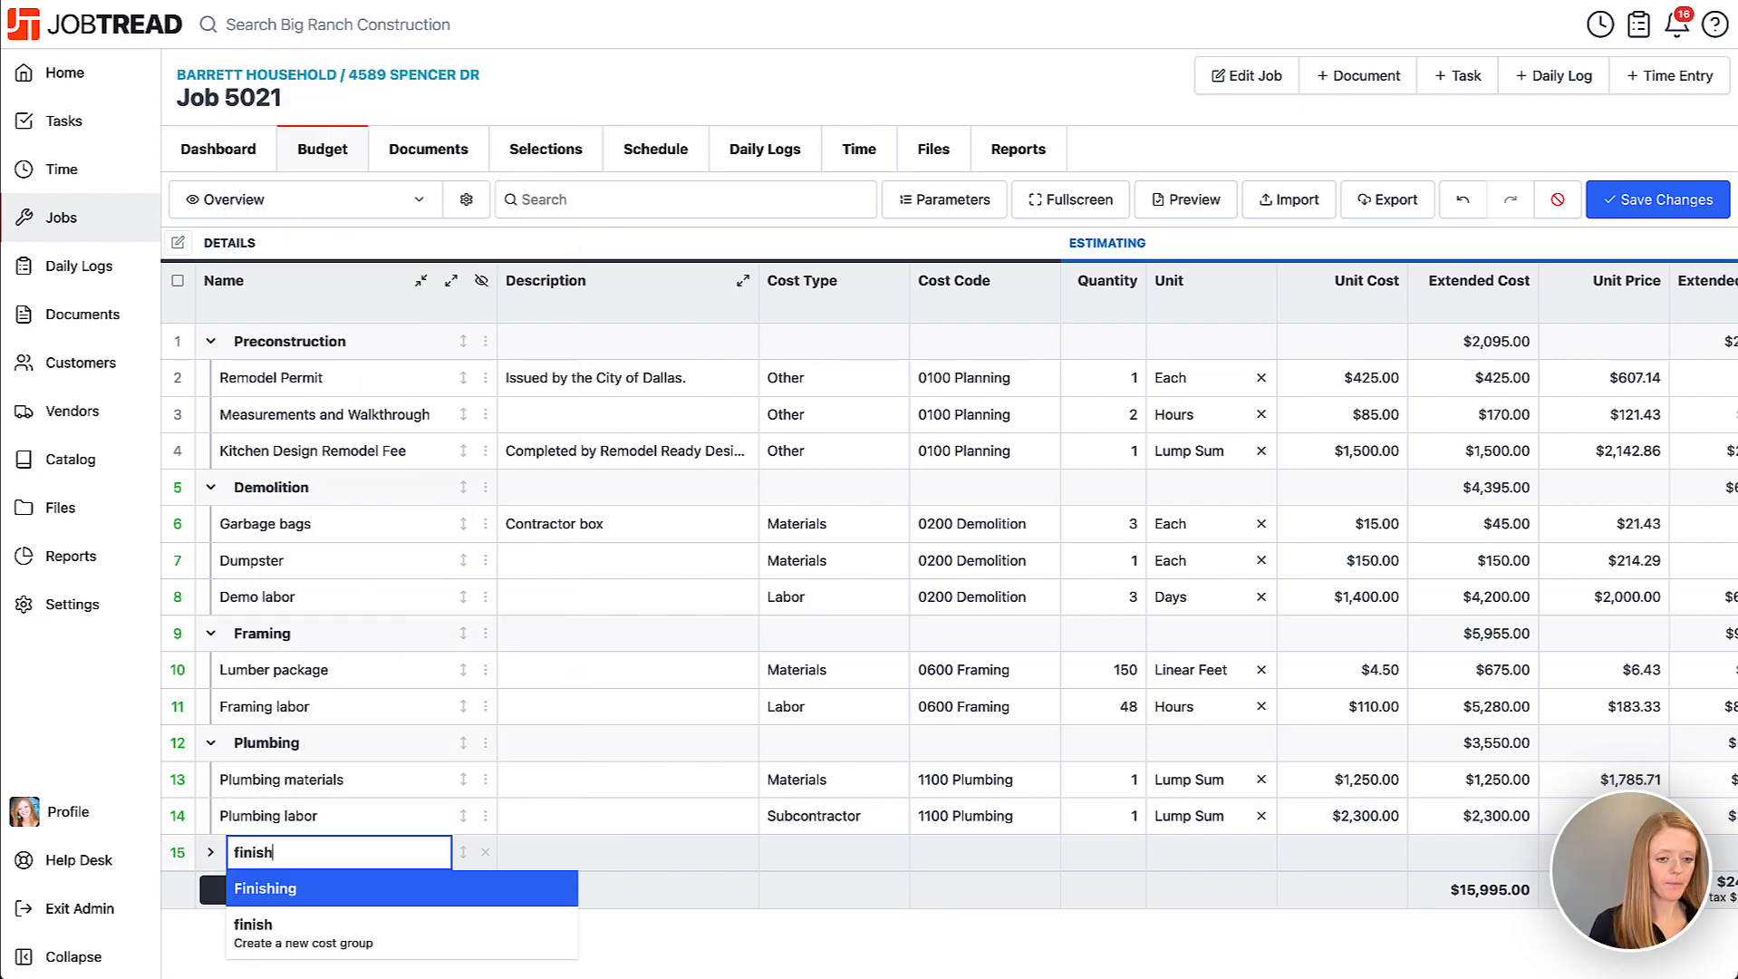
pyautogui.click(314, 886)
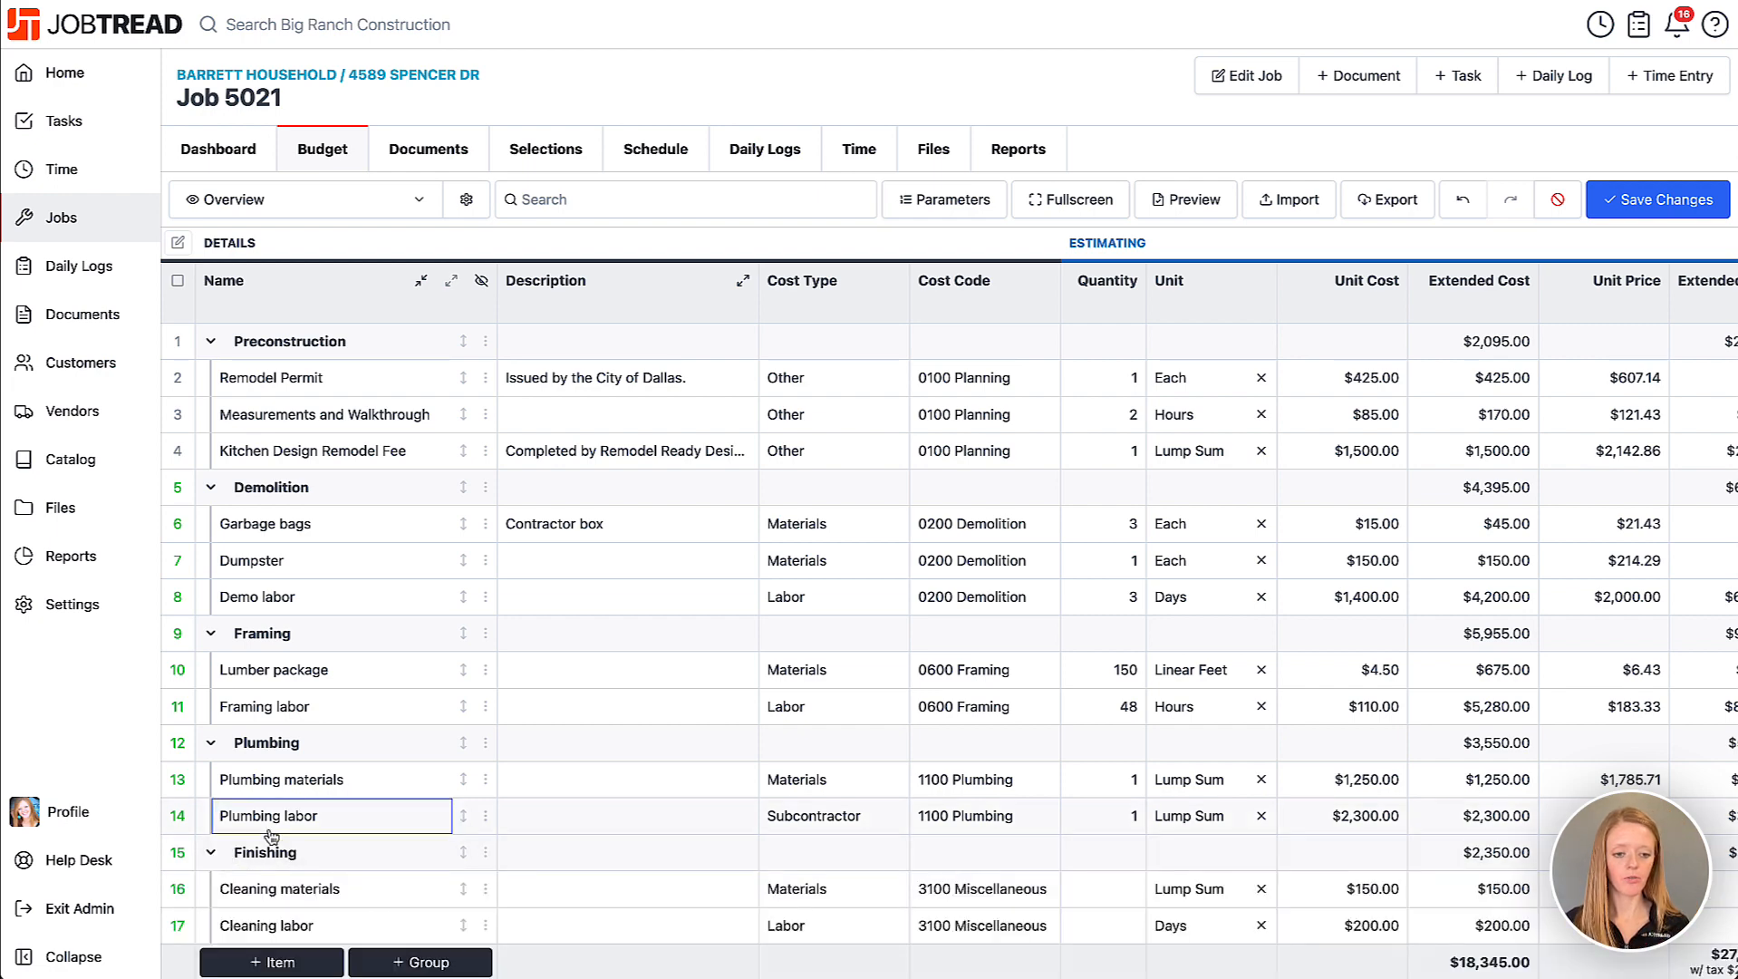
# Set the Finishing quantities to 1 for Cleaning materials, 2 days for Cleaning labor and 1 for Accessories.
pyautogui.click(1075, 857)
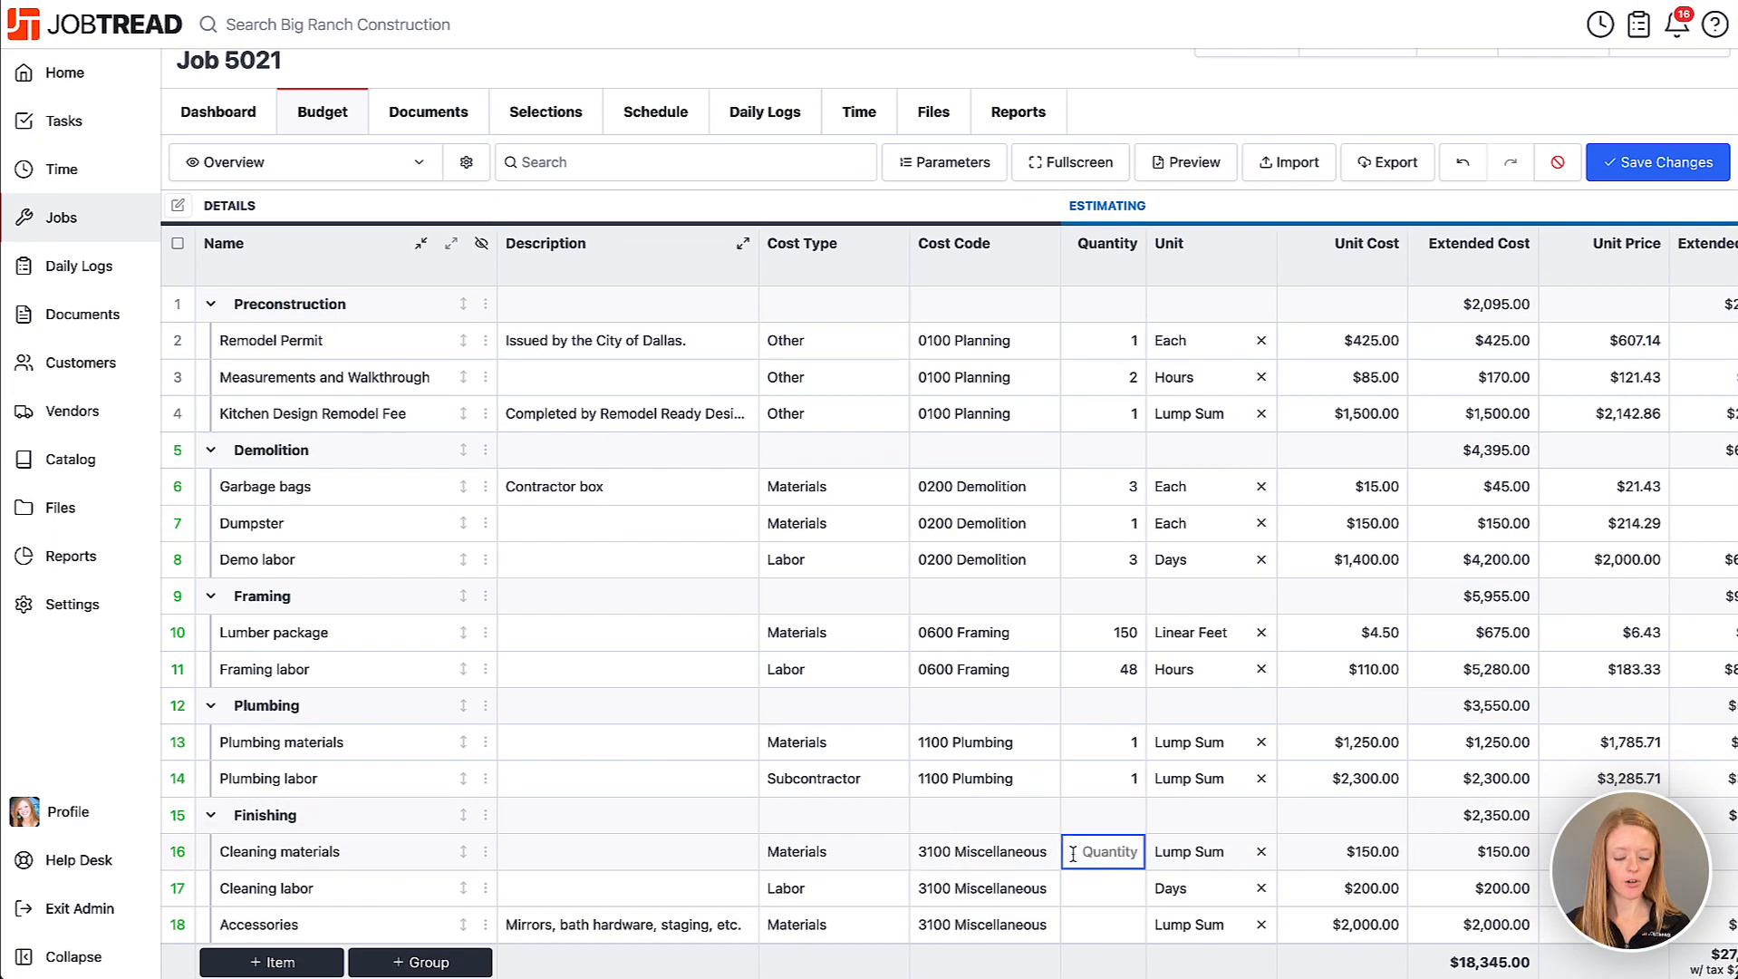
pyautogui.write('1')
pyautogui.click(1103, 893)
pyautogui.write('2')
pyautogui.click(1105, 925)
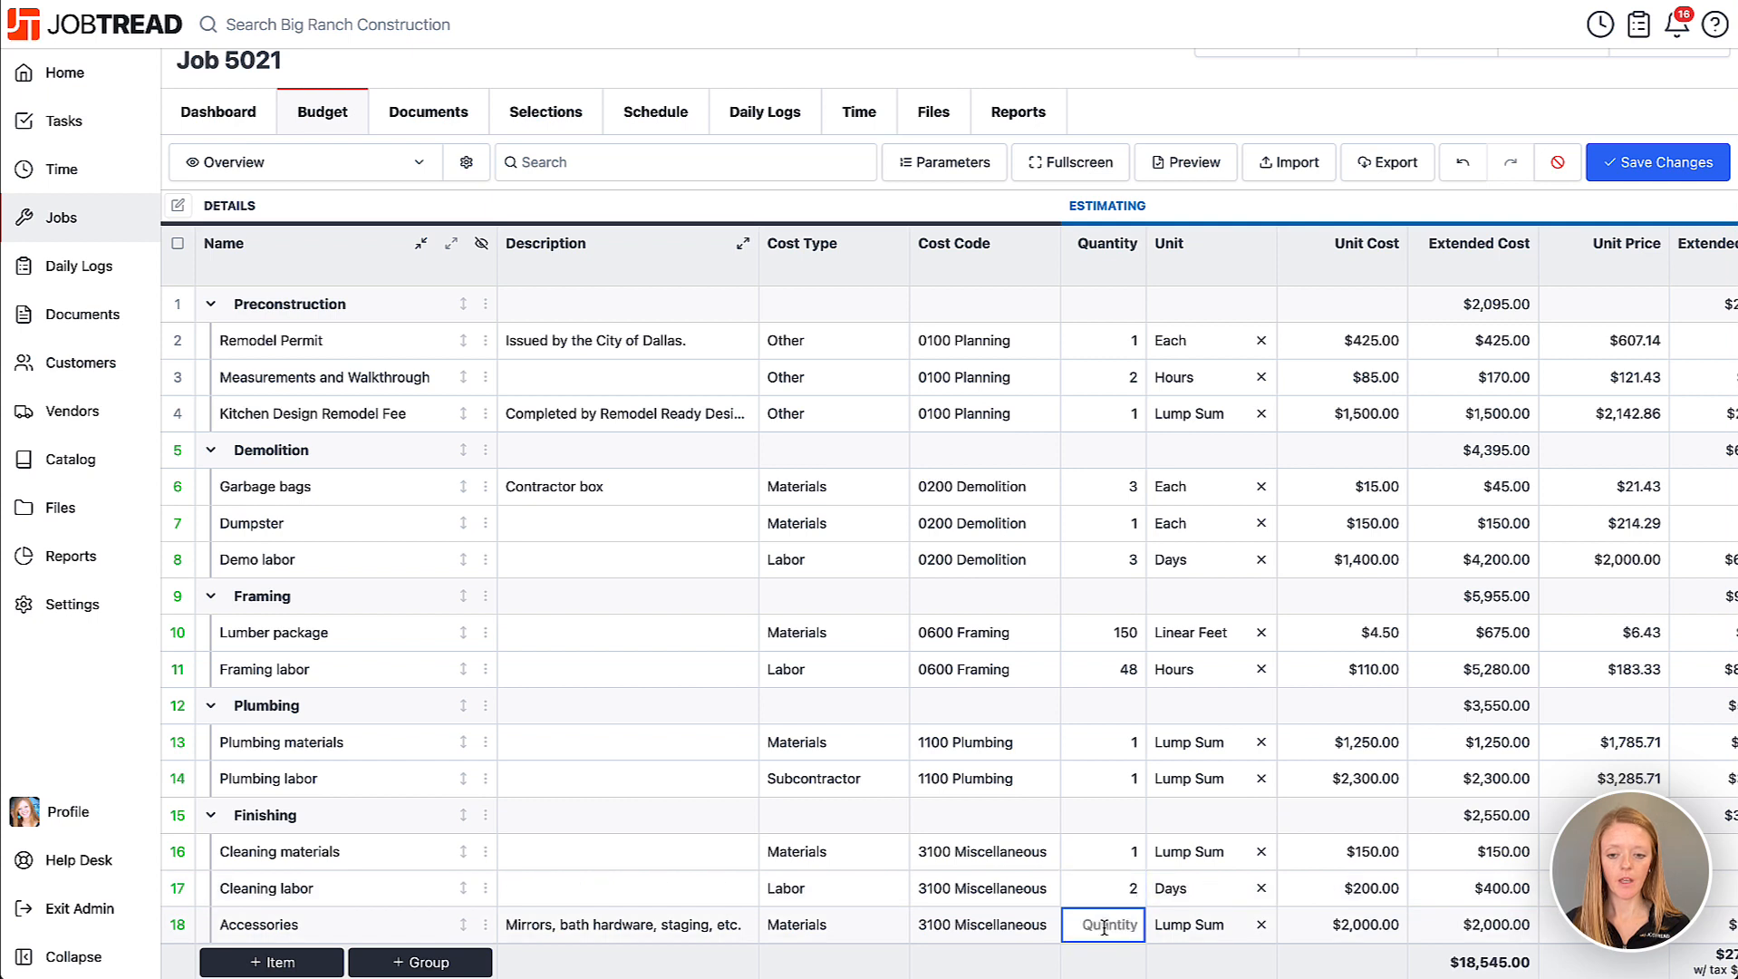
pyautogui.write('1')
pyautogui.click(1040, 968)
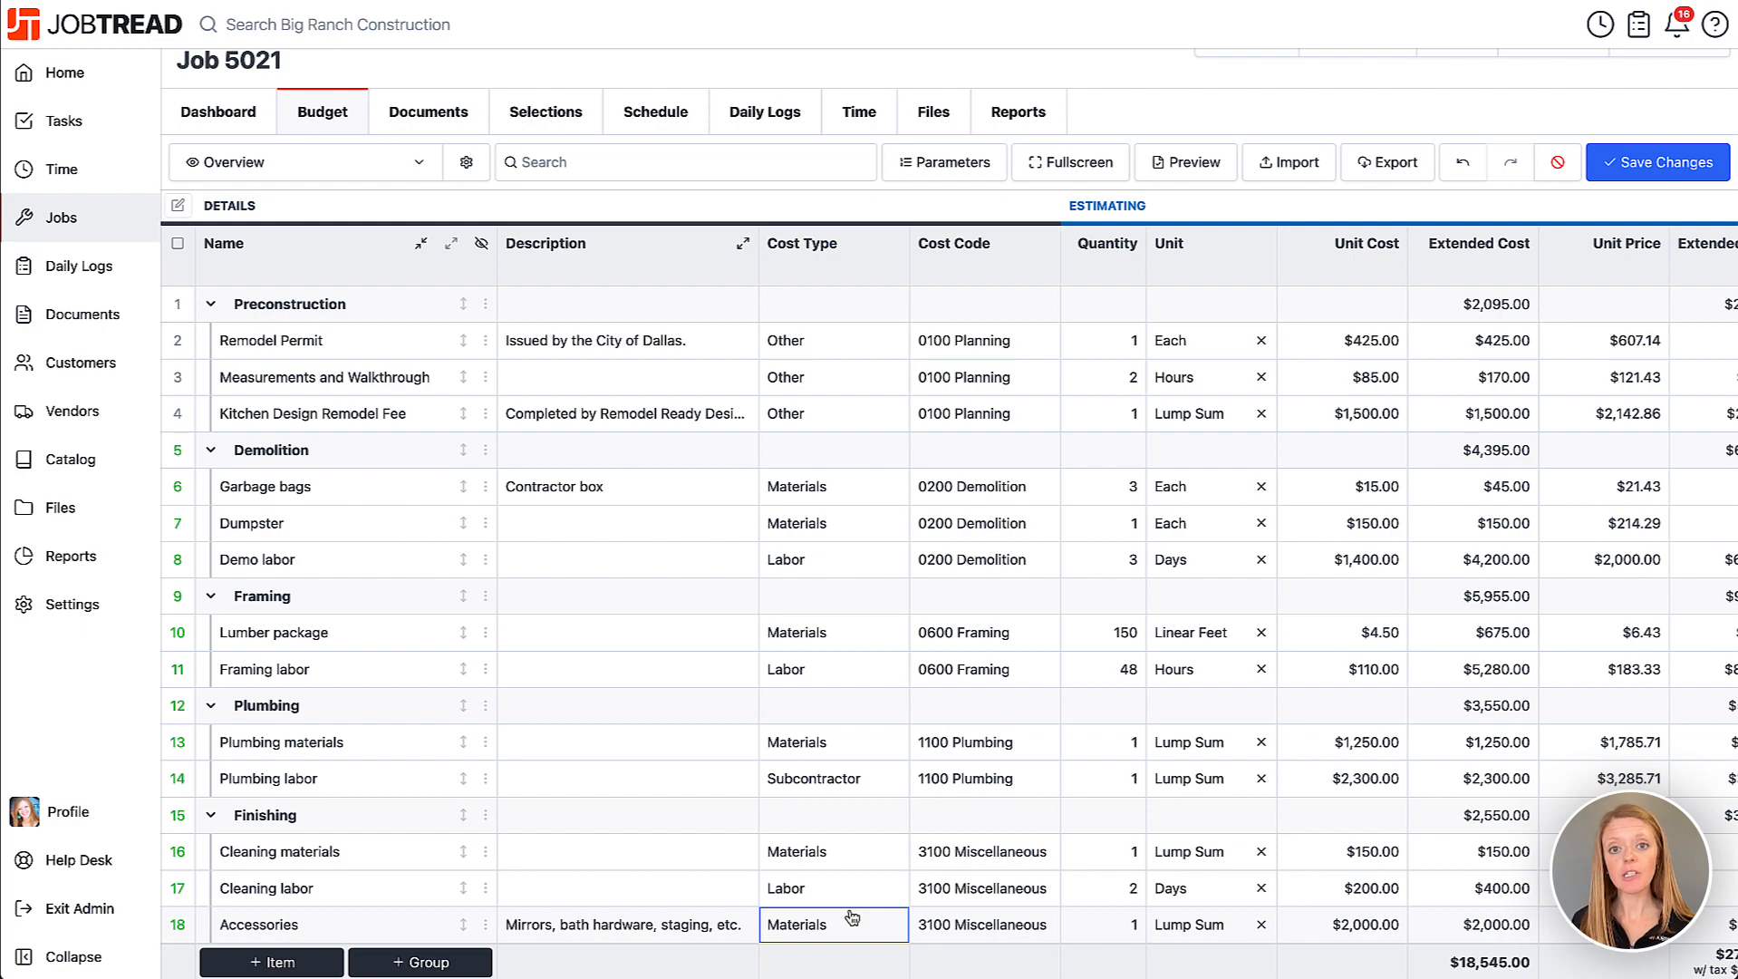
# Select all cost groups and items in the budget and set their margin to 40% with a mass budget action.
pyautogui.hscroll(4, 870, 890)
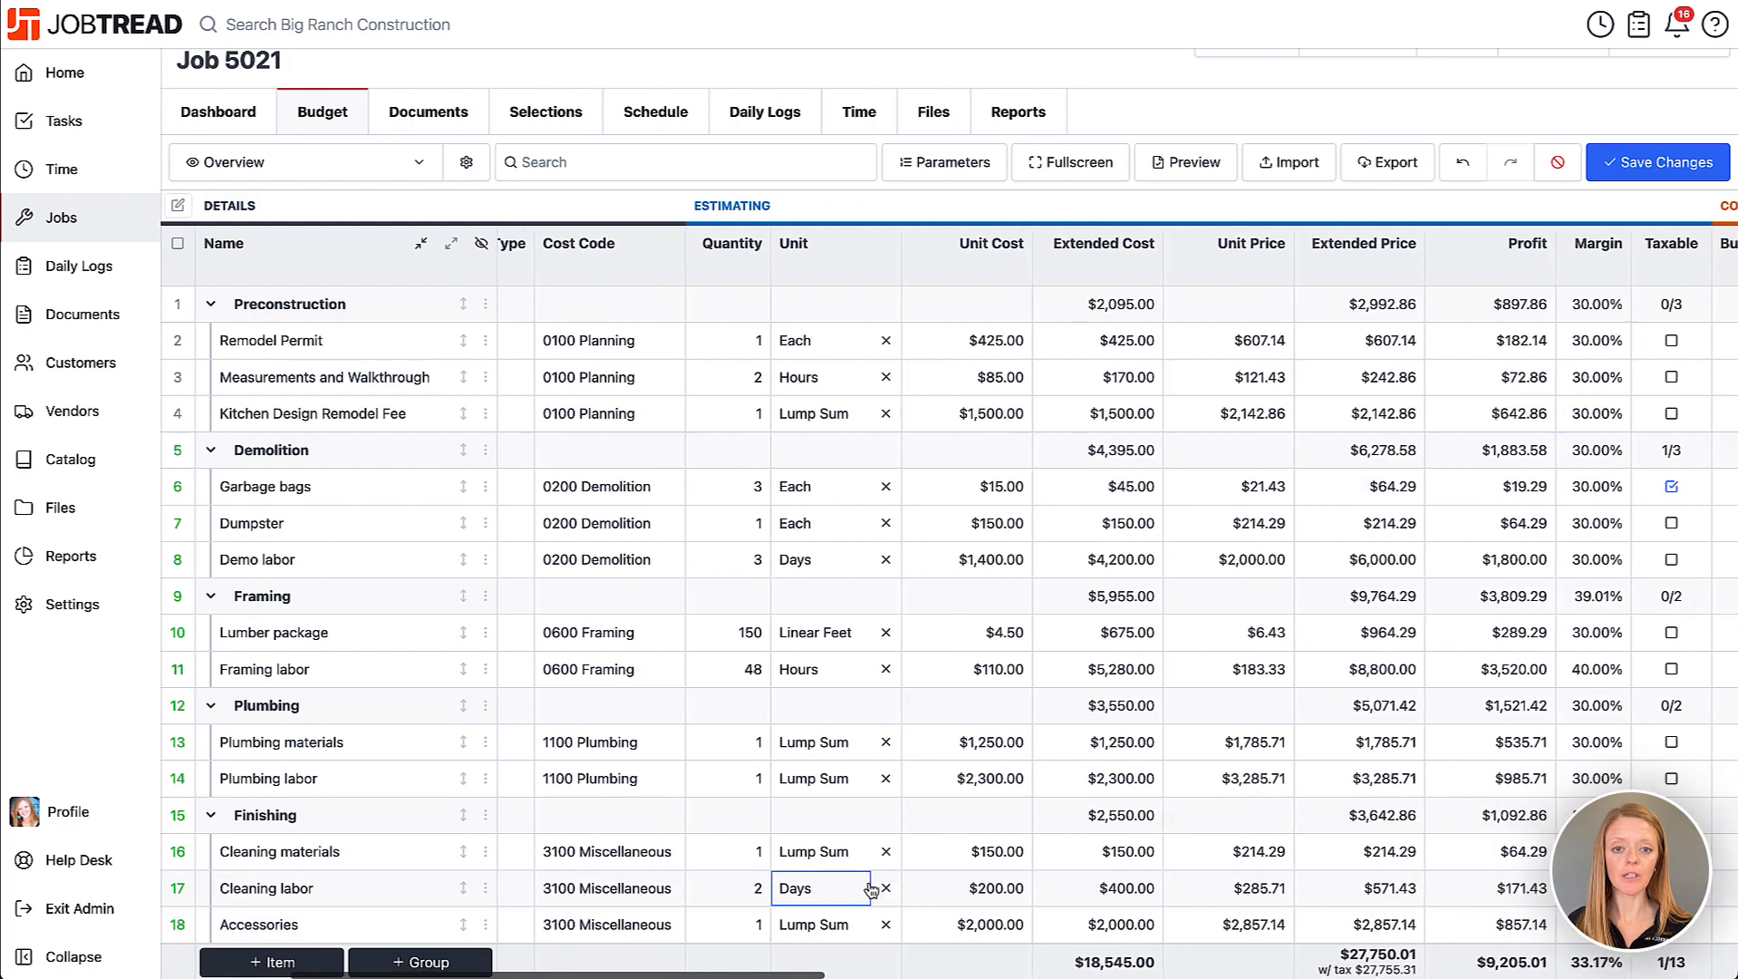
pyautogui.hscroll(2, 871, 890)
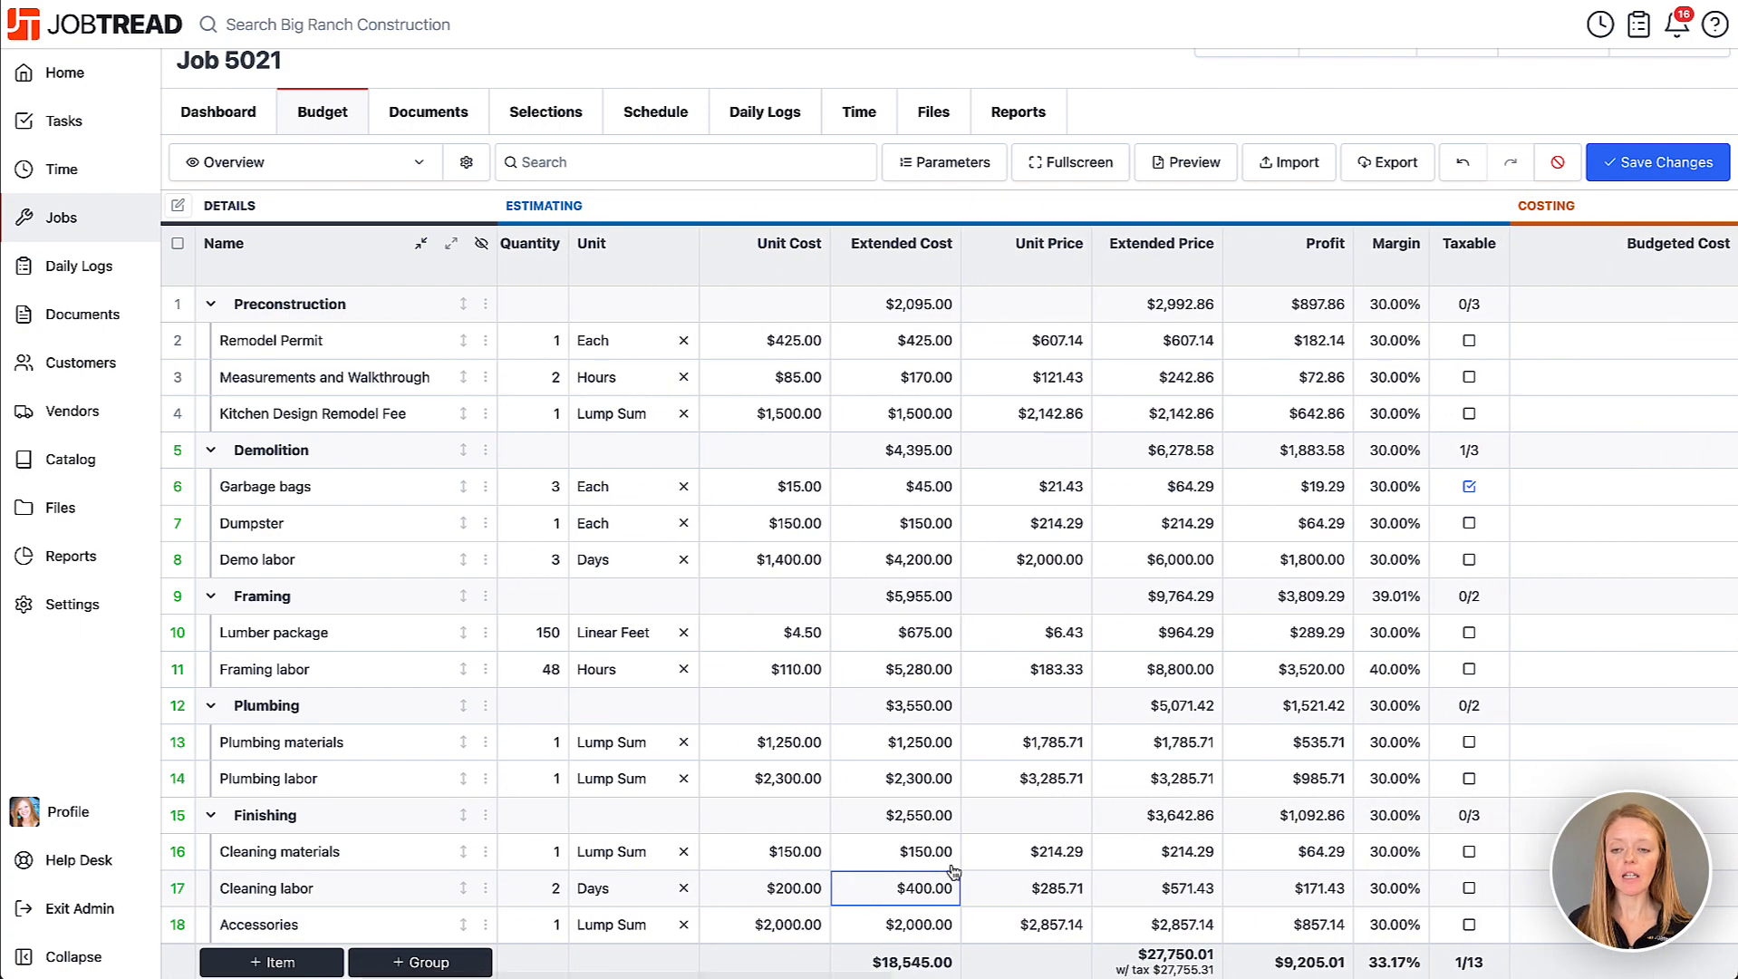
pyautogui.click(1396, 741)
pyautogui.hscroll(1, 1396, 742)
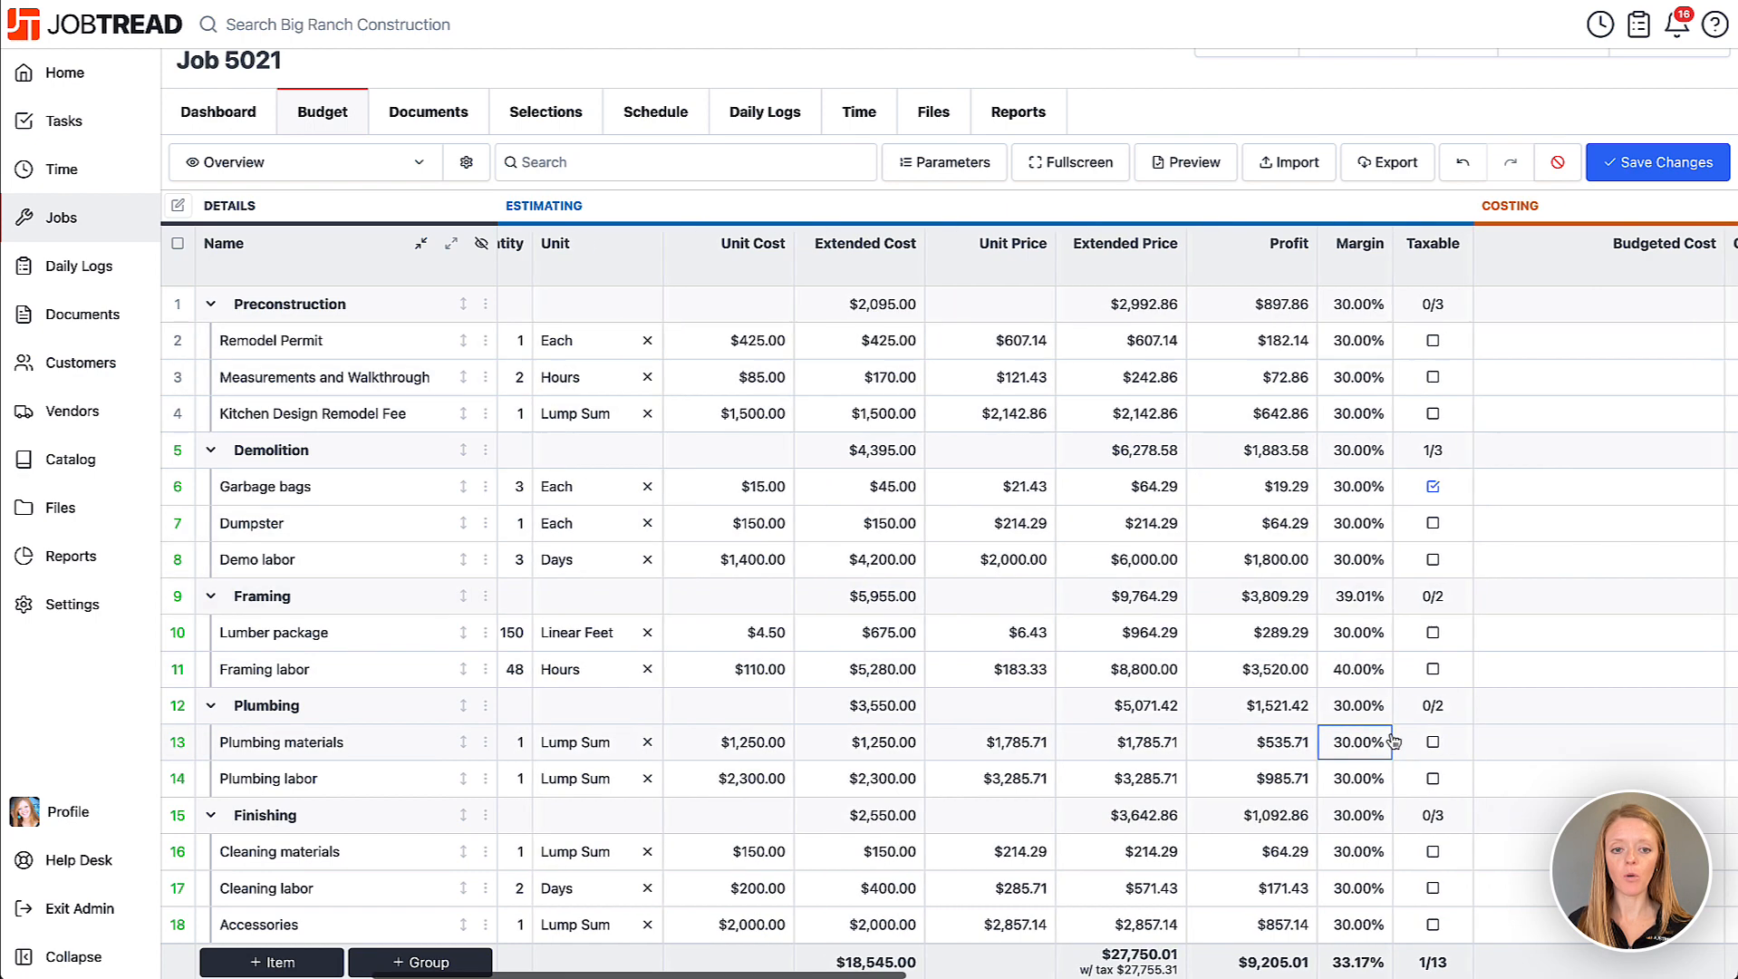
pyautogui.click(287, 446)
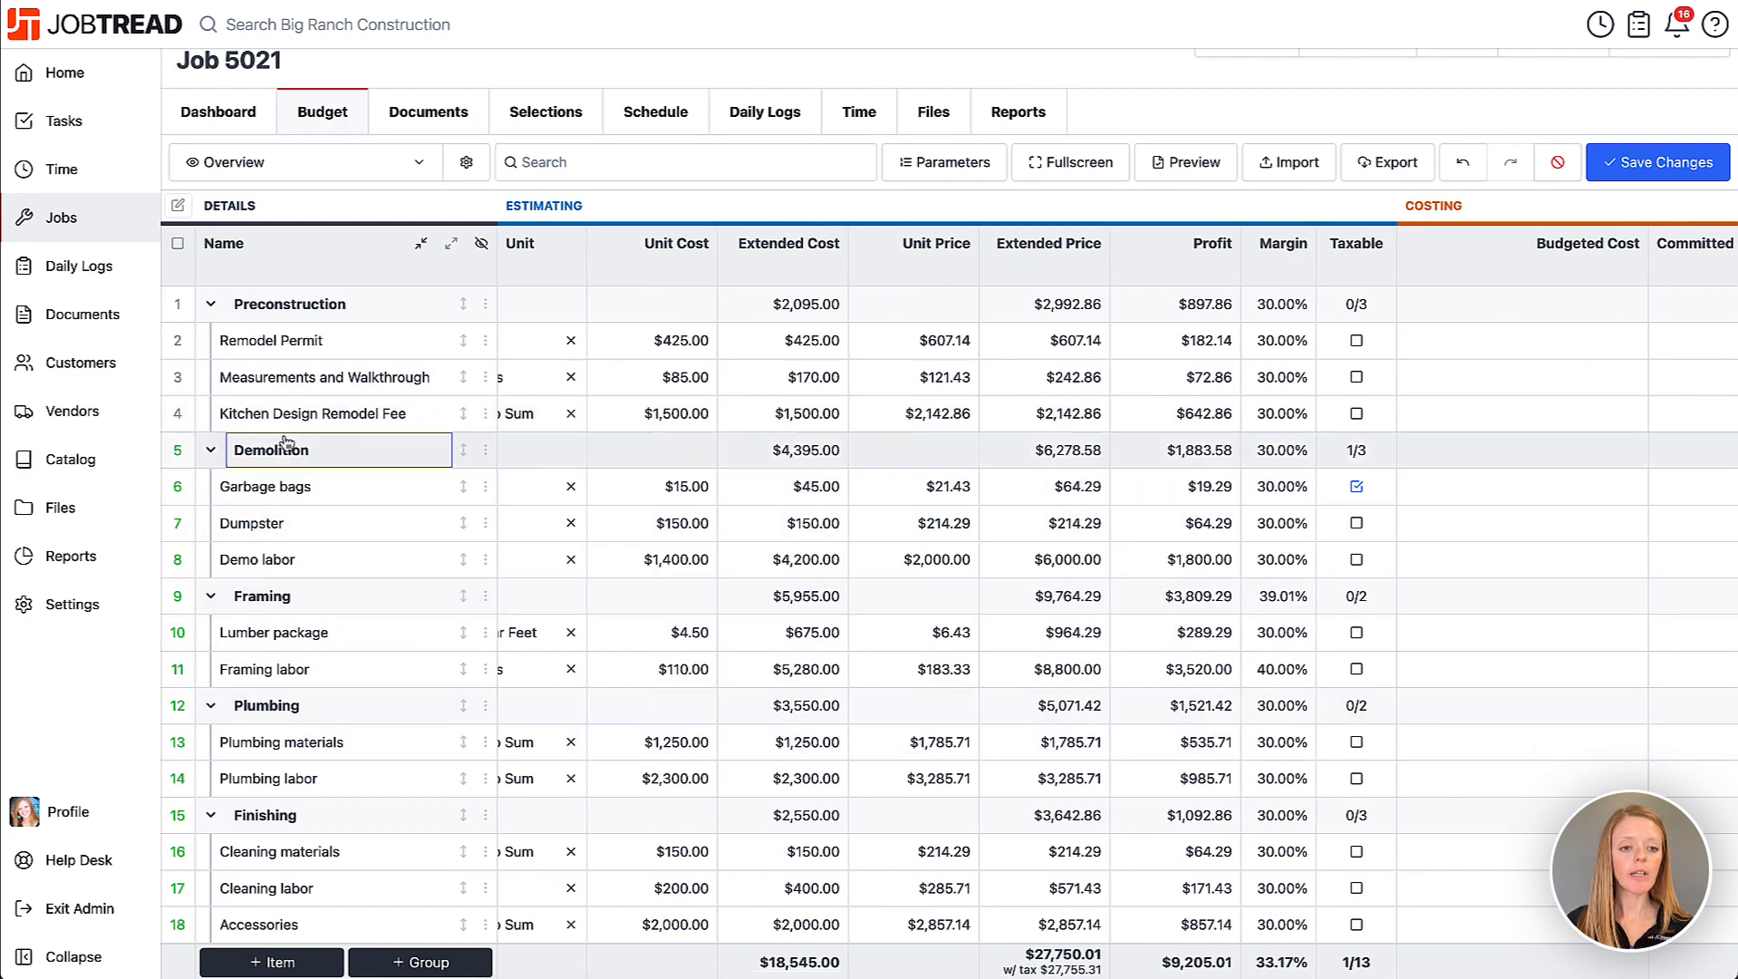
pyautogui.click(177, 340)
pyautogui.click(181, 378)
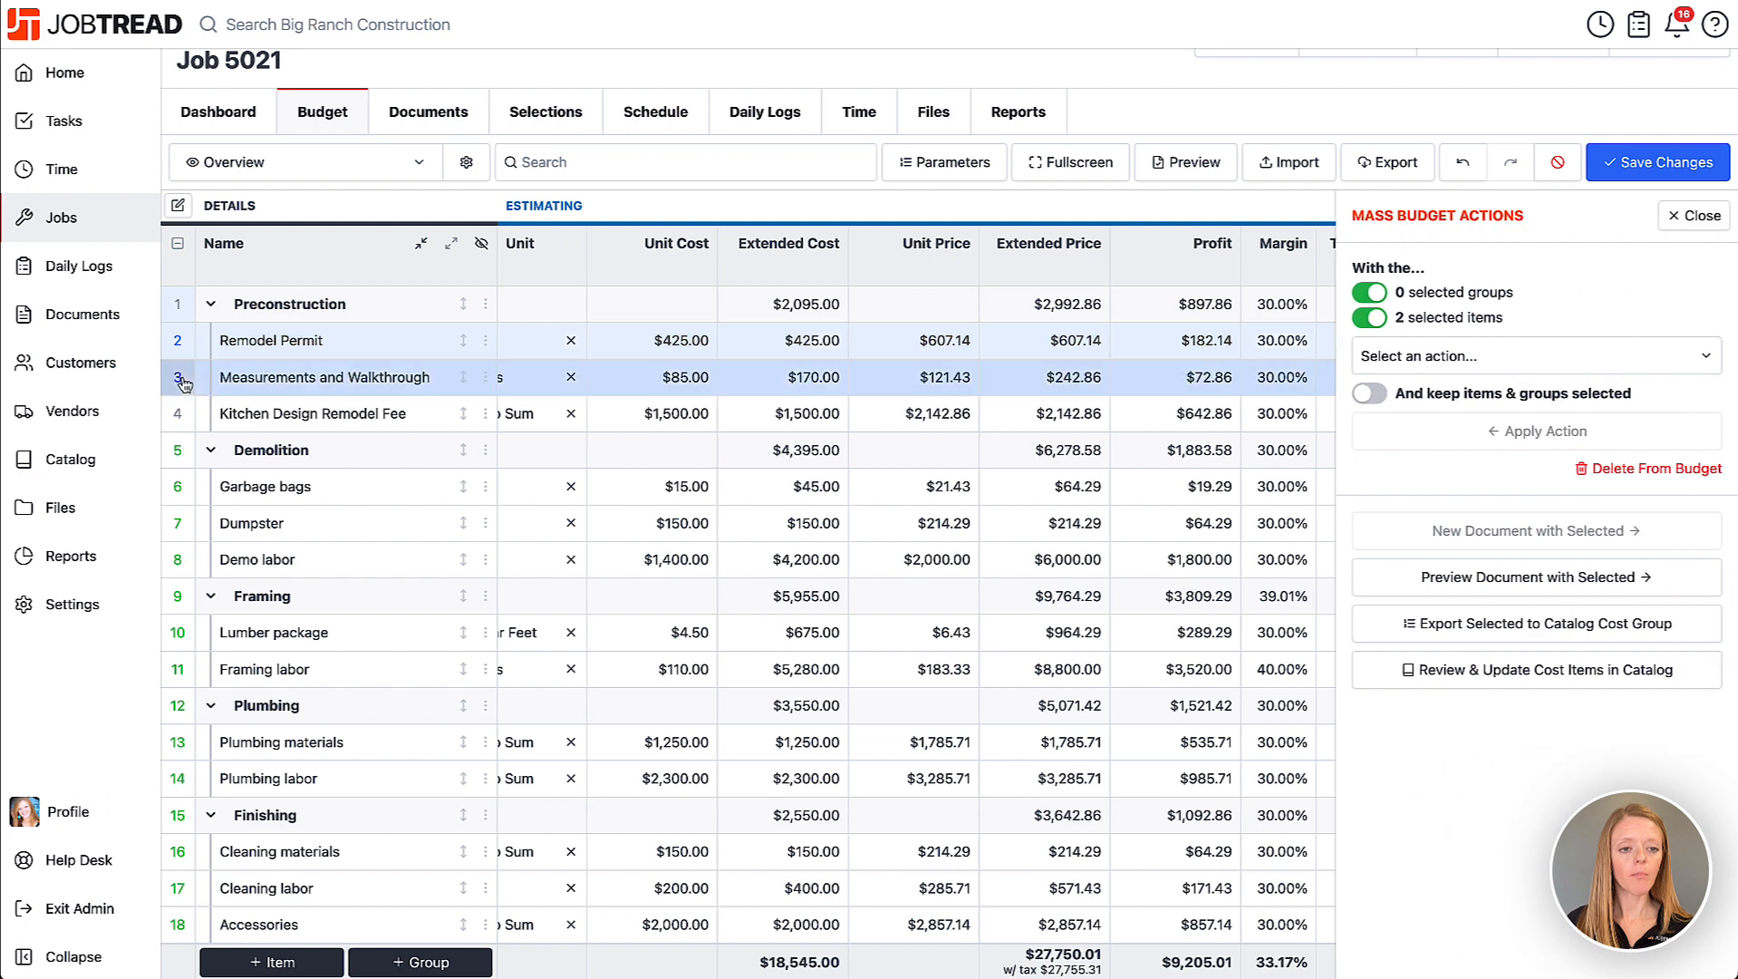
pyautogui.click(186, 453)
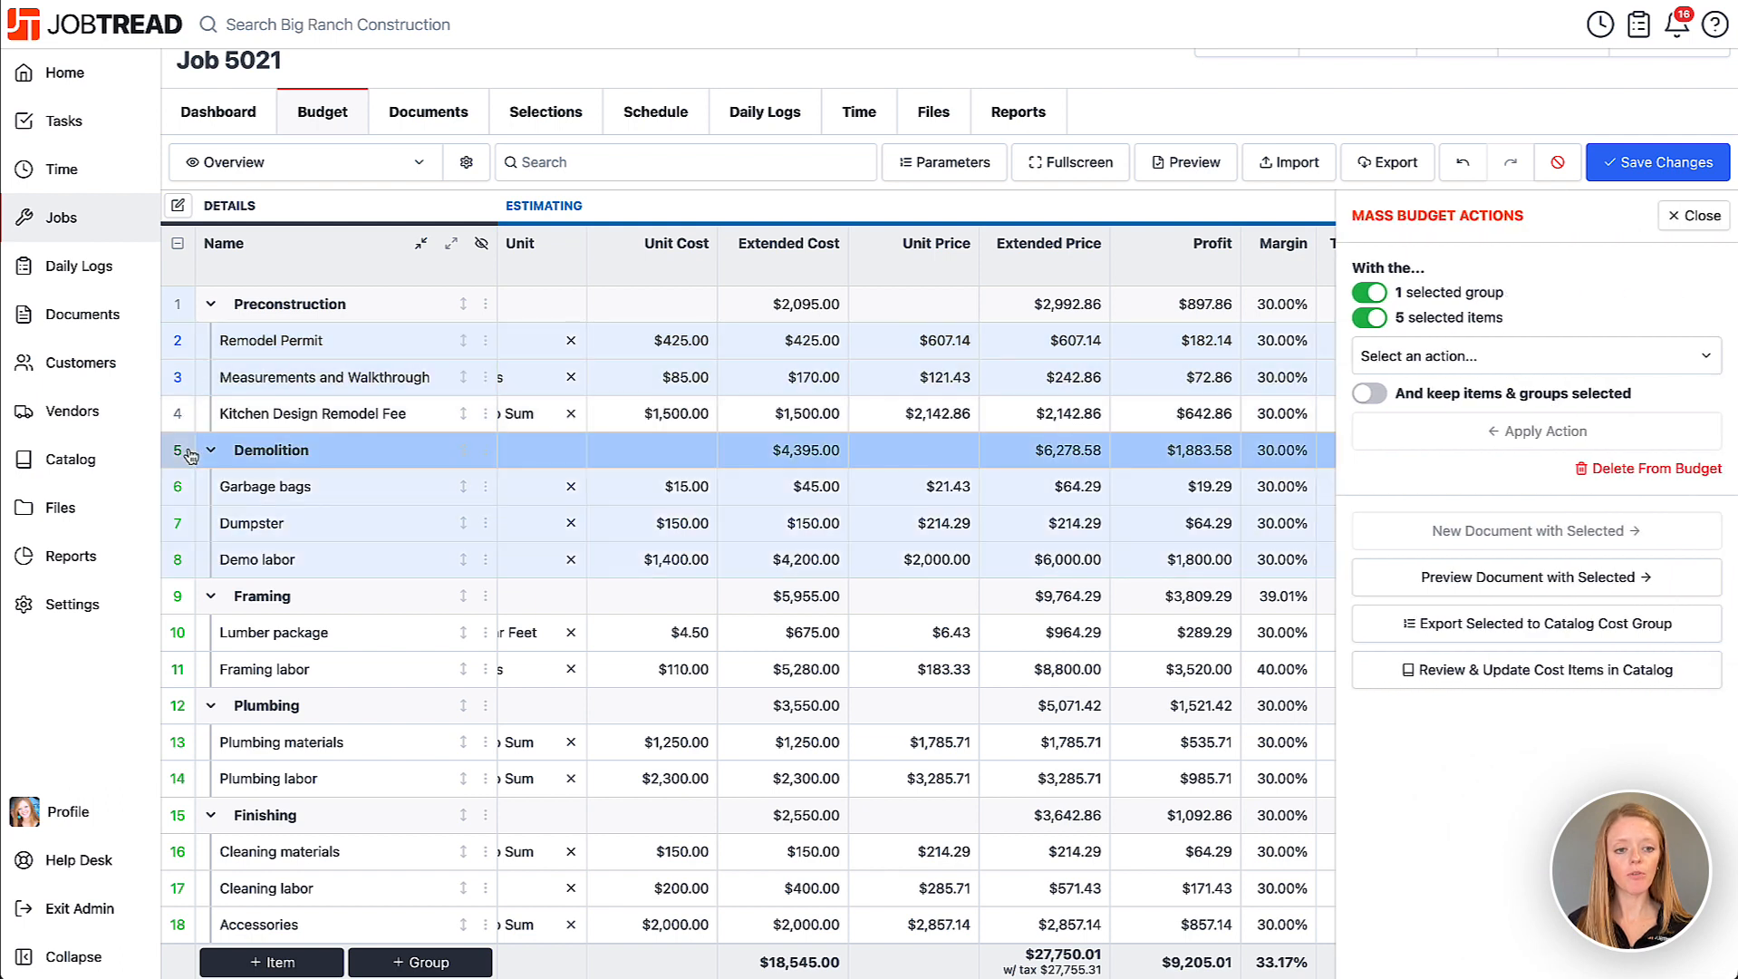
pyautogui.click(183, 260)
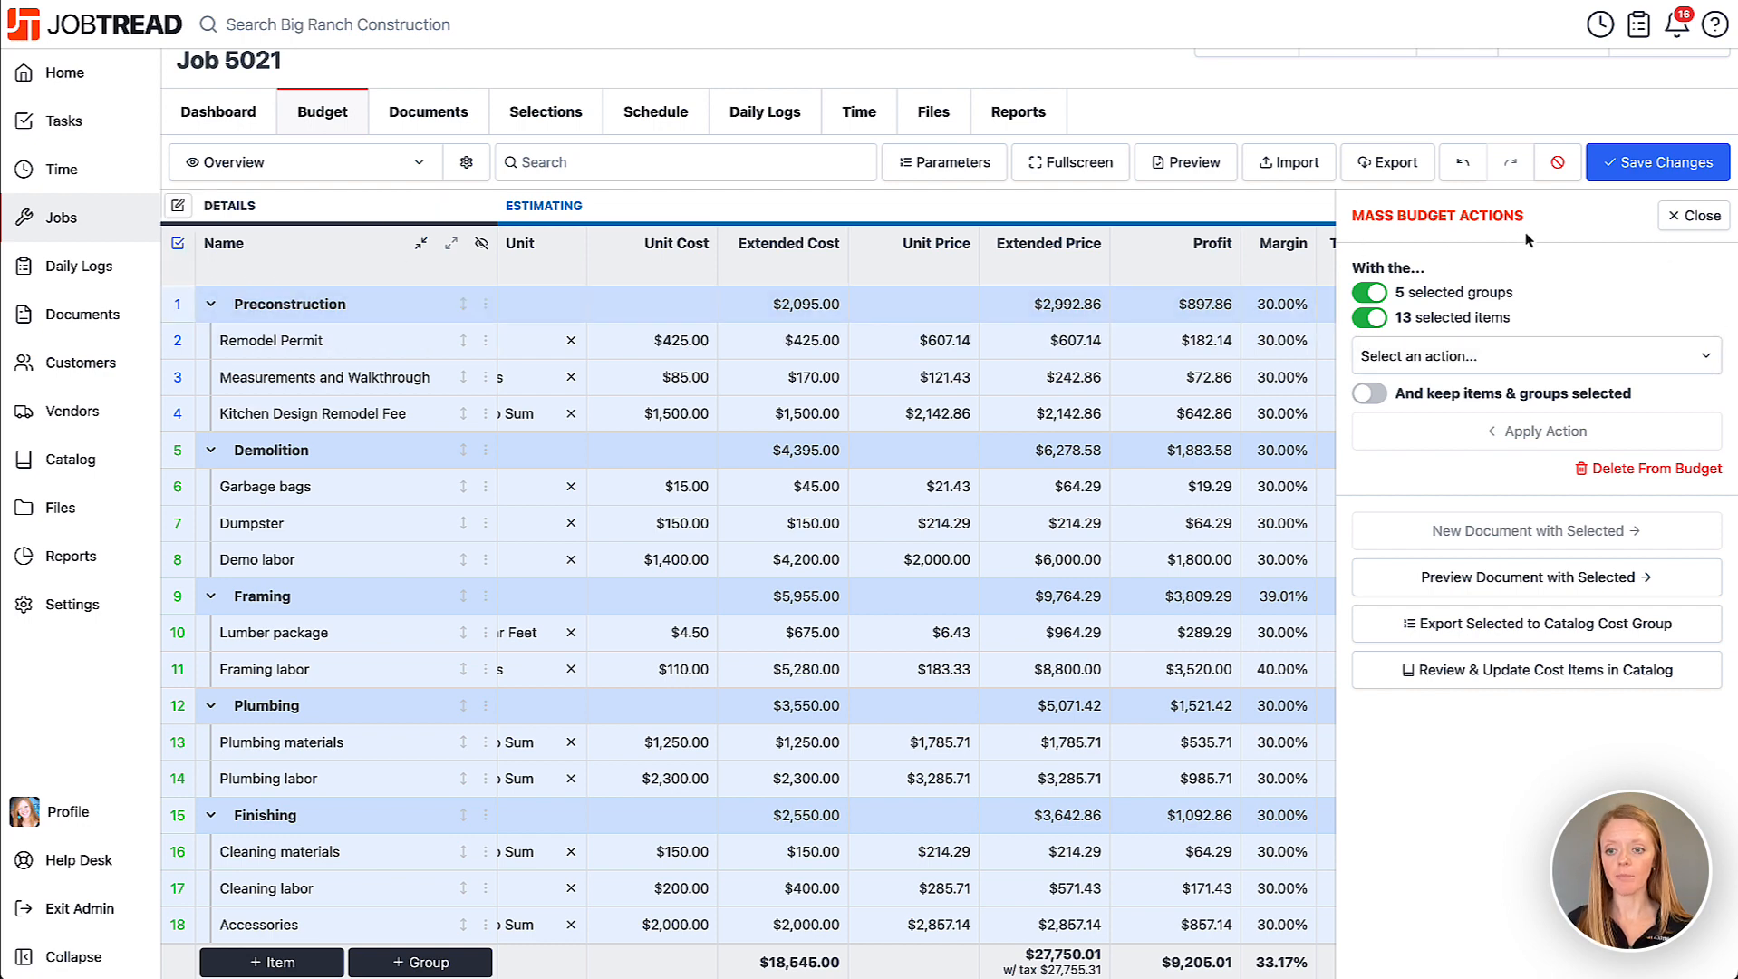
pyautogui.click(1525, 357)
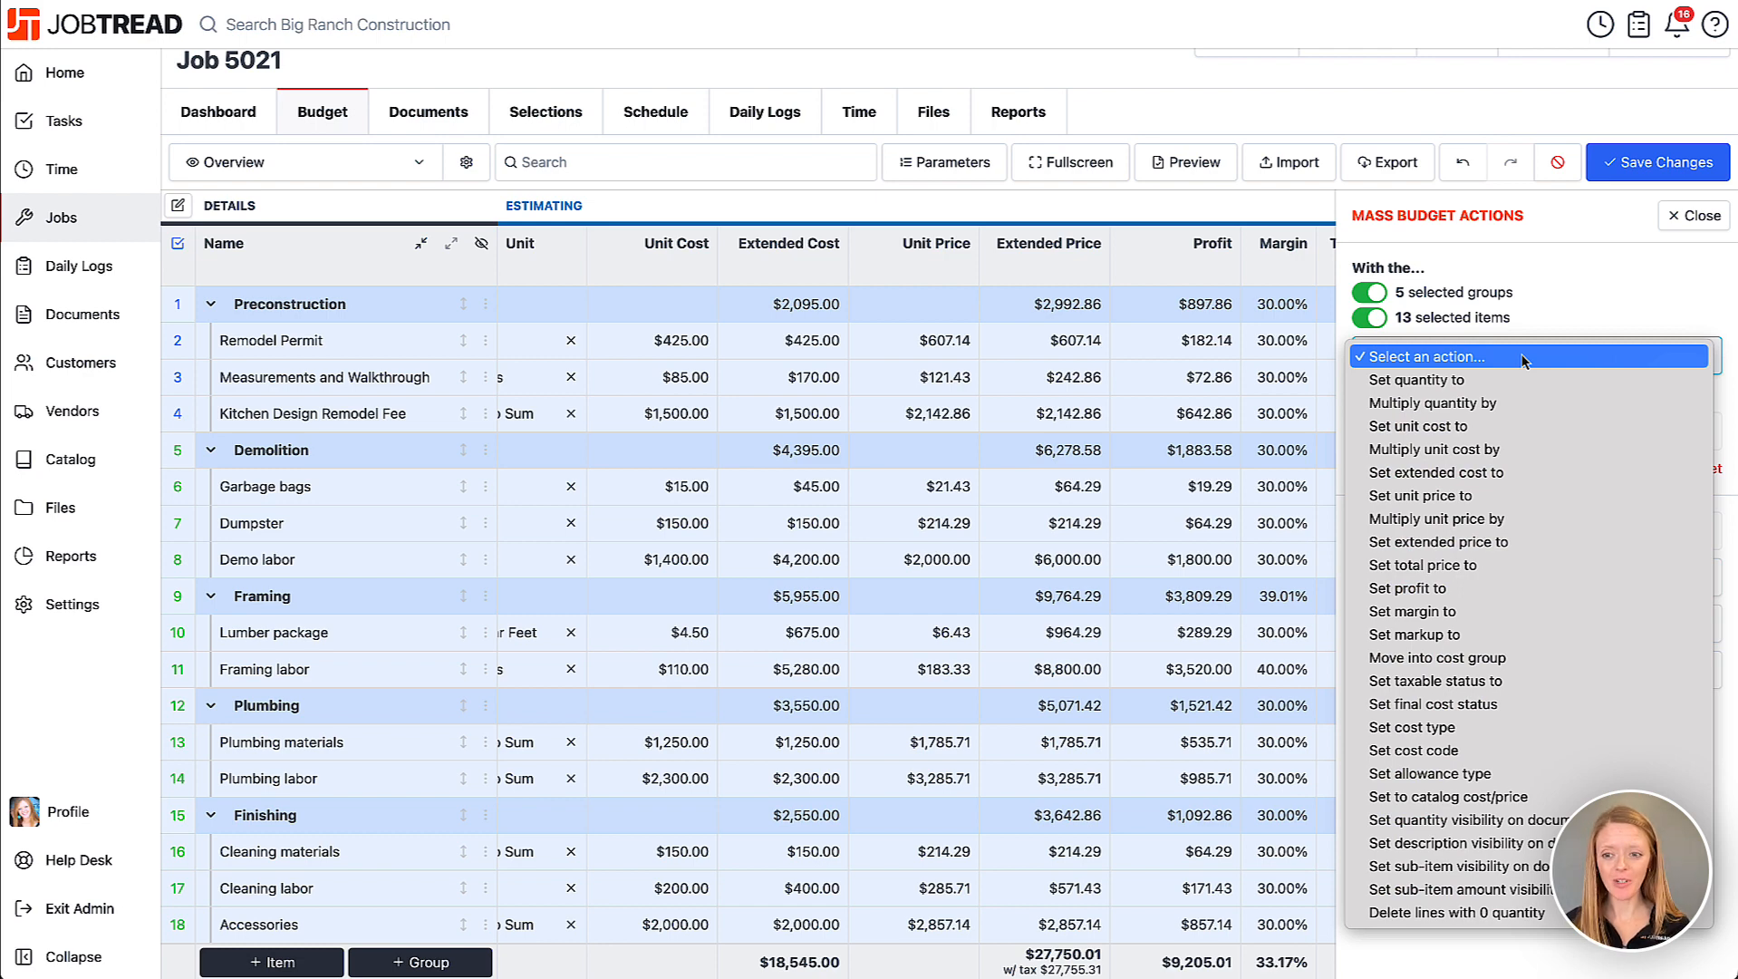
pyautogui.click(1482, 612)
pyautogui.click(1457, 404)
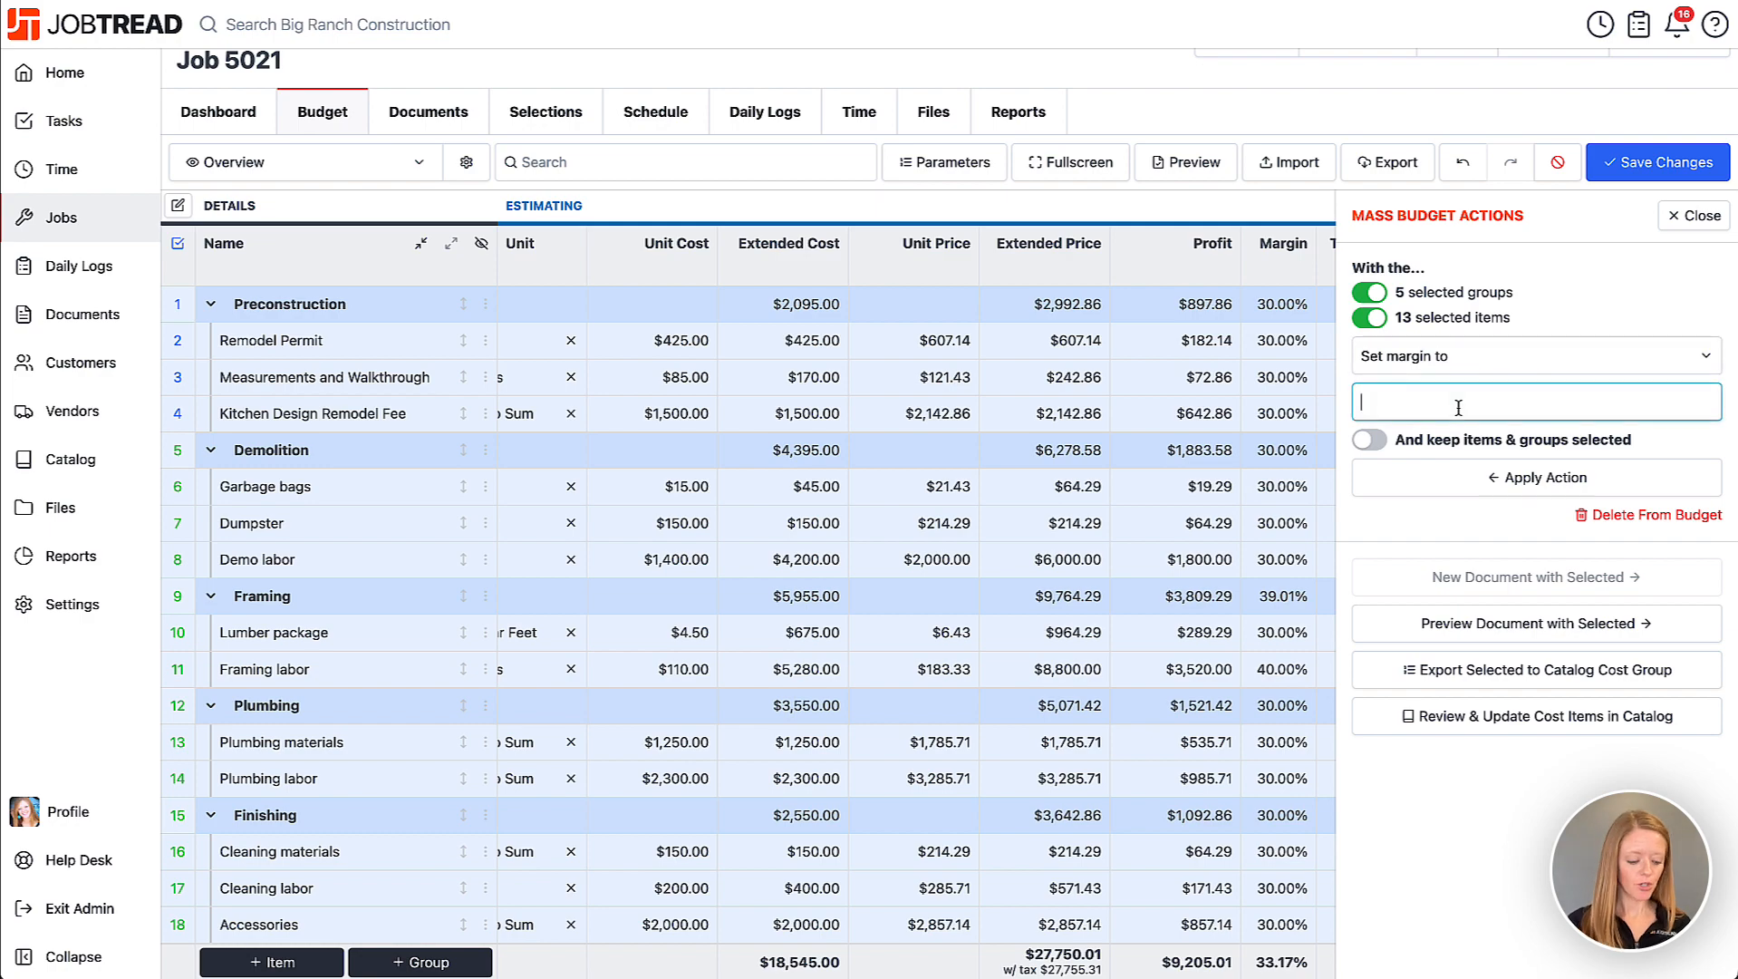
pyautogui.write('40')
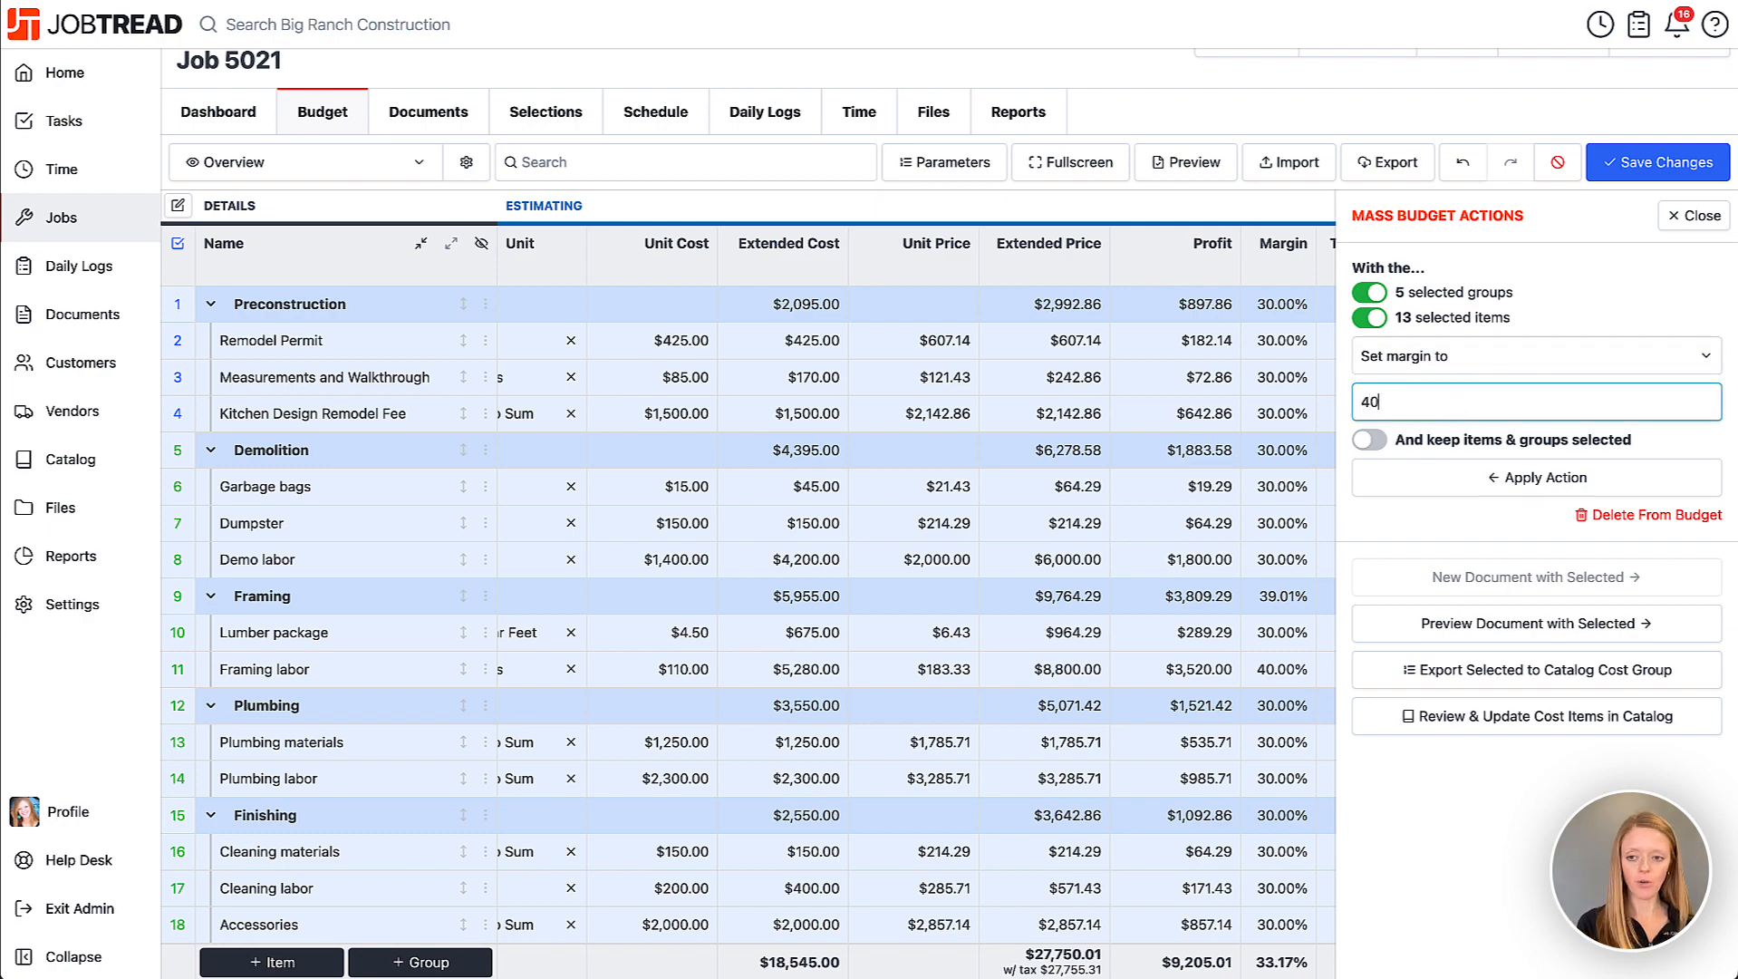
pyautogui.click(1438, 480)
pyautogui.scroll(1, 1323, 473)
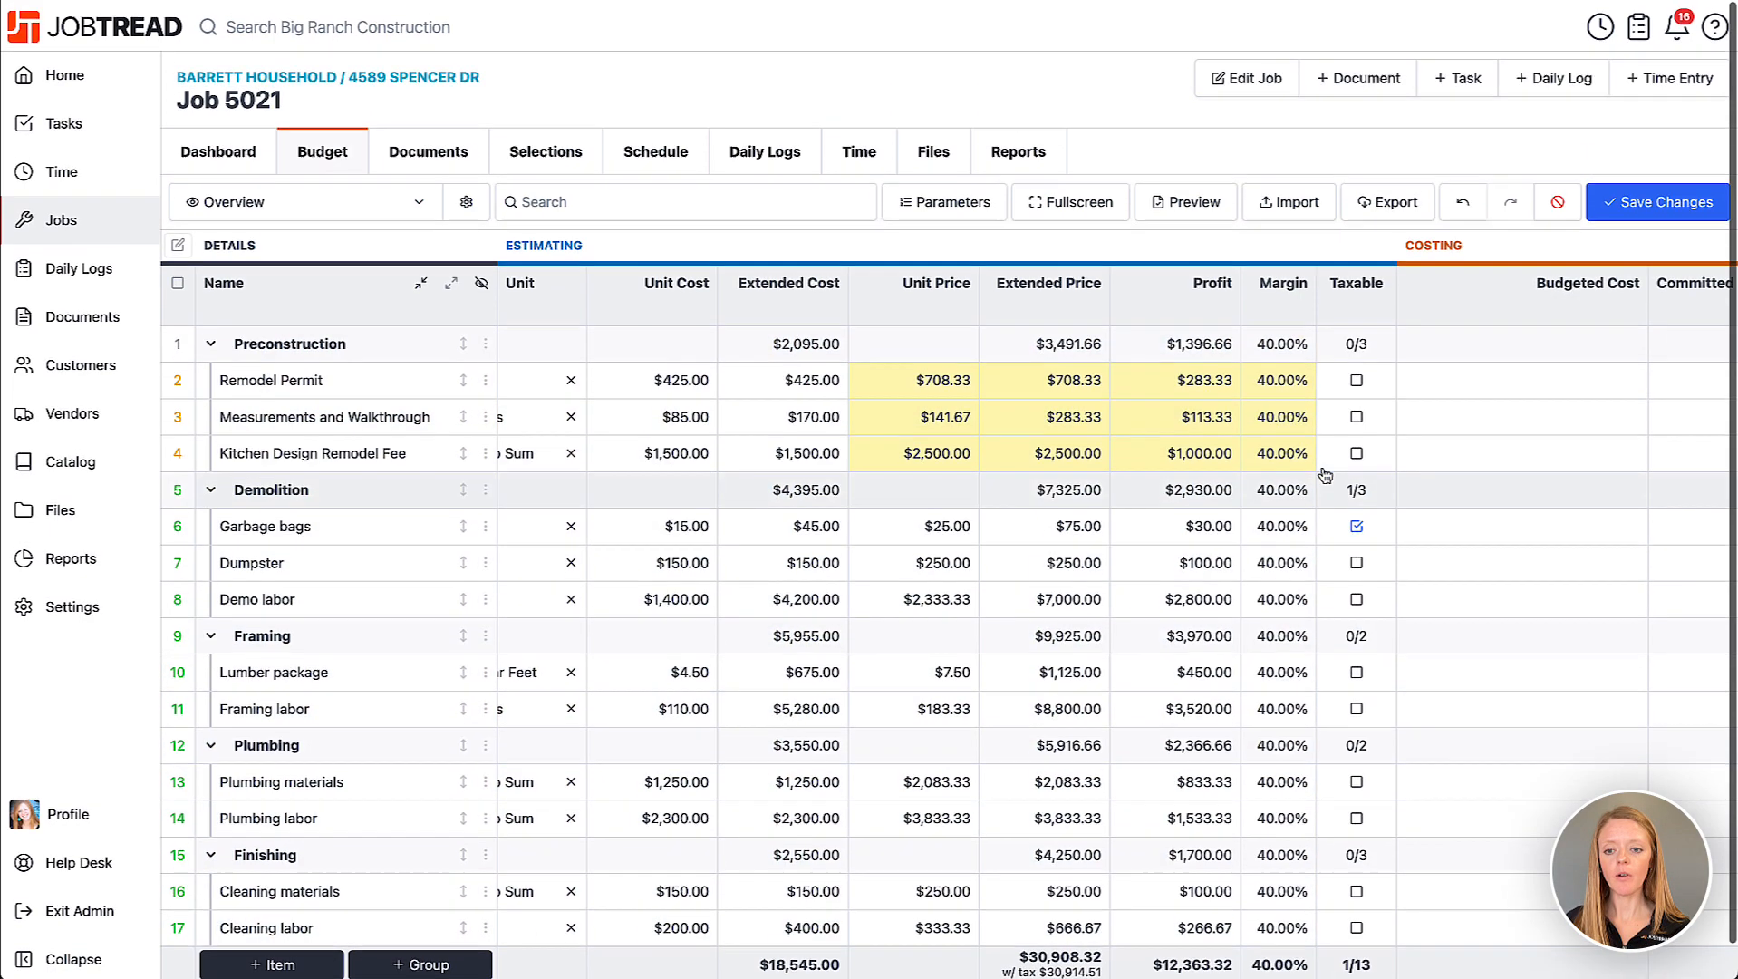
# Save the budget changes and expand all cost groups to show their items again.
pyautogui.click(1665, 201)
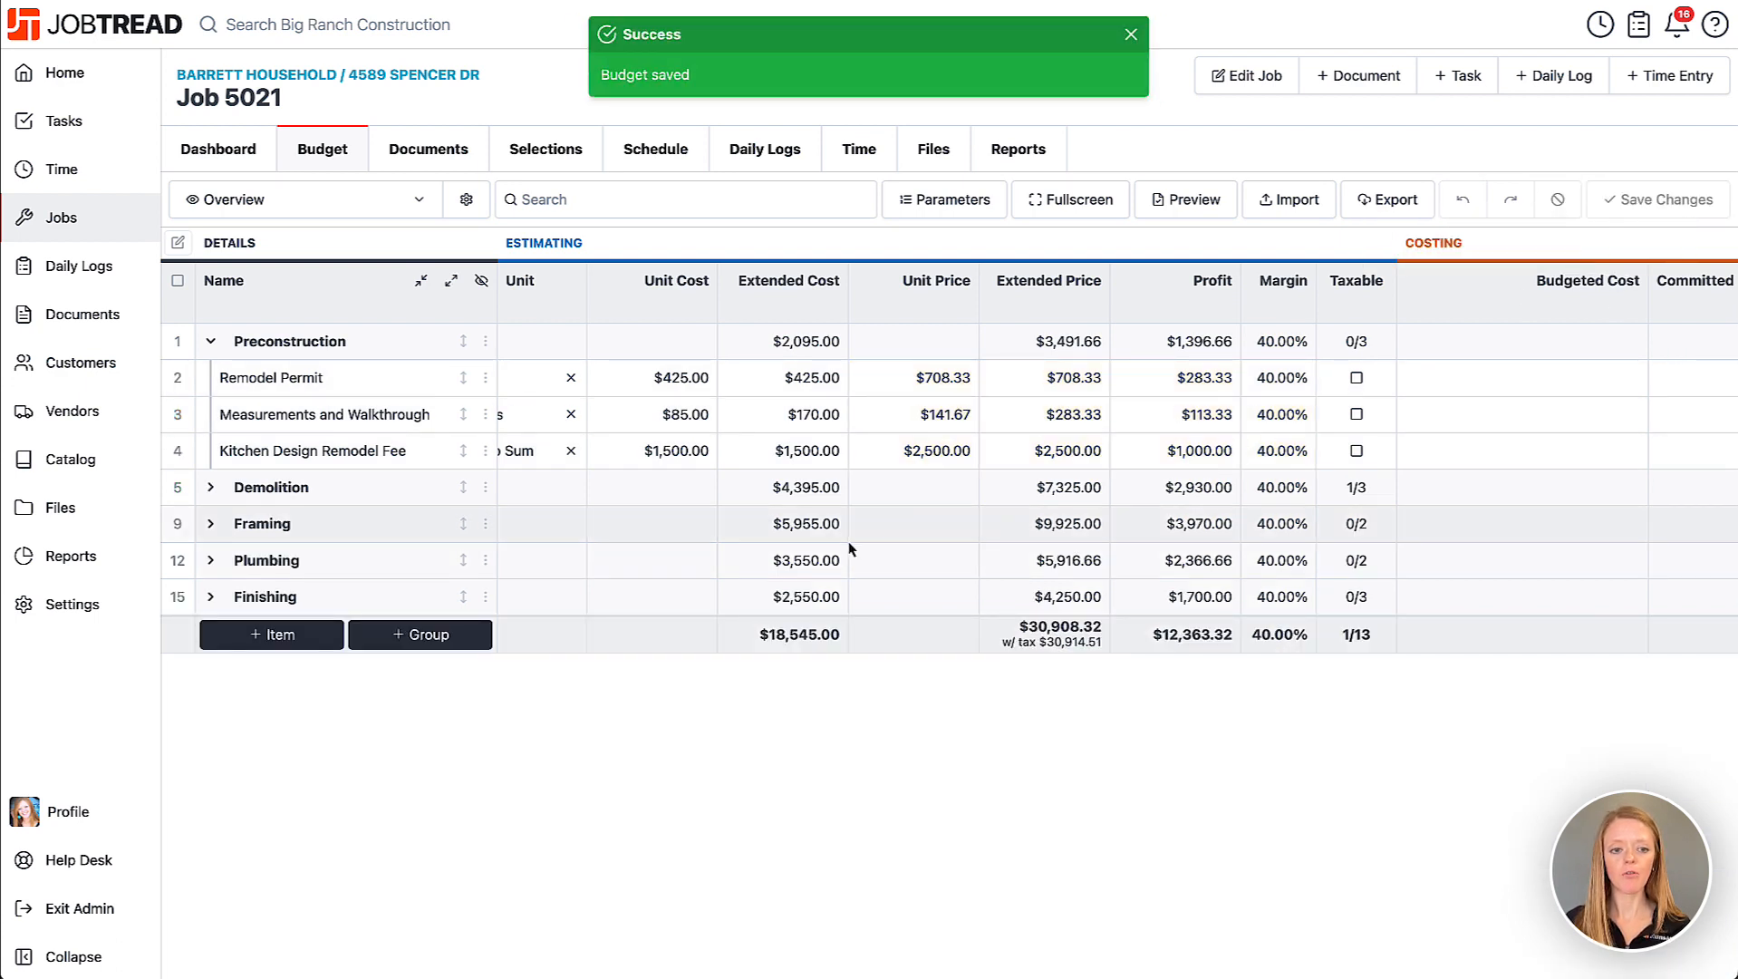
pyautogui.click(450, 282)
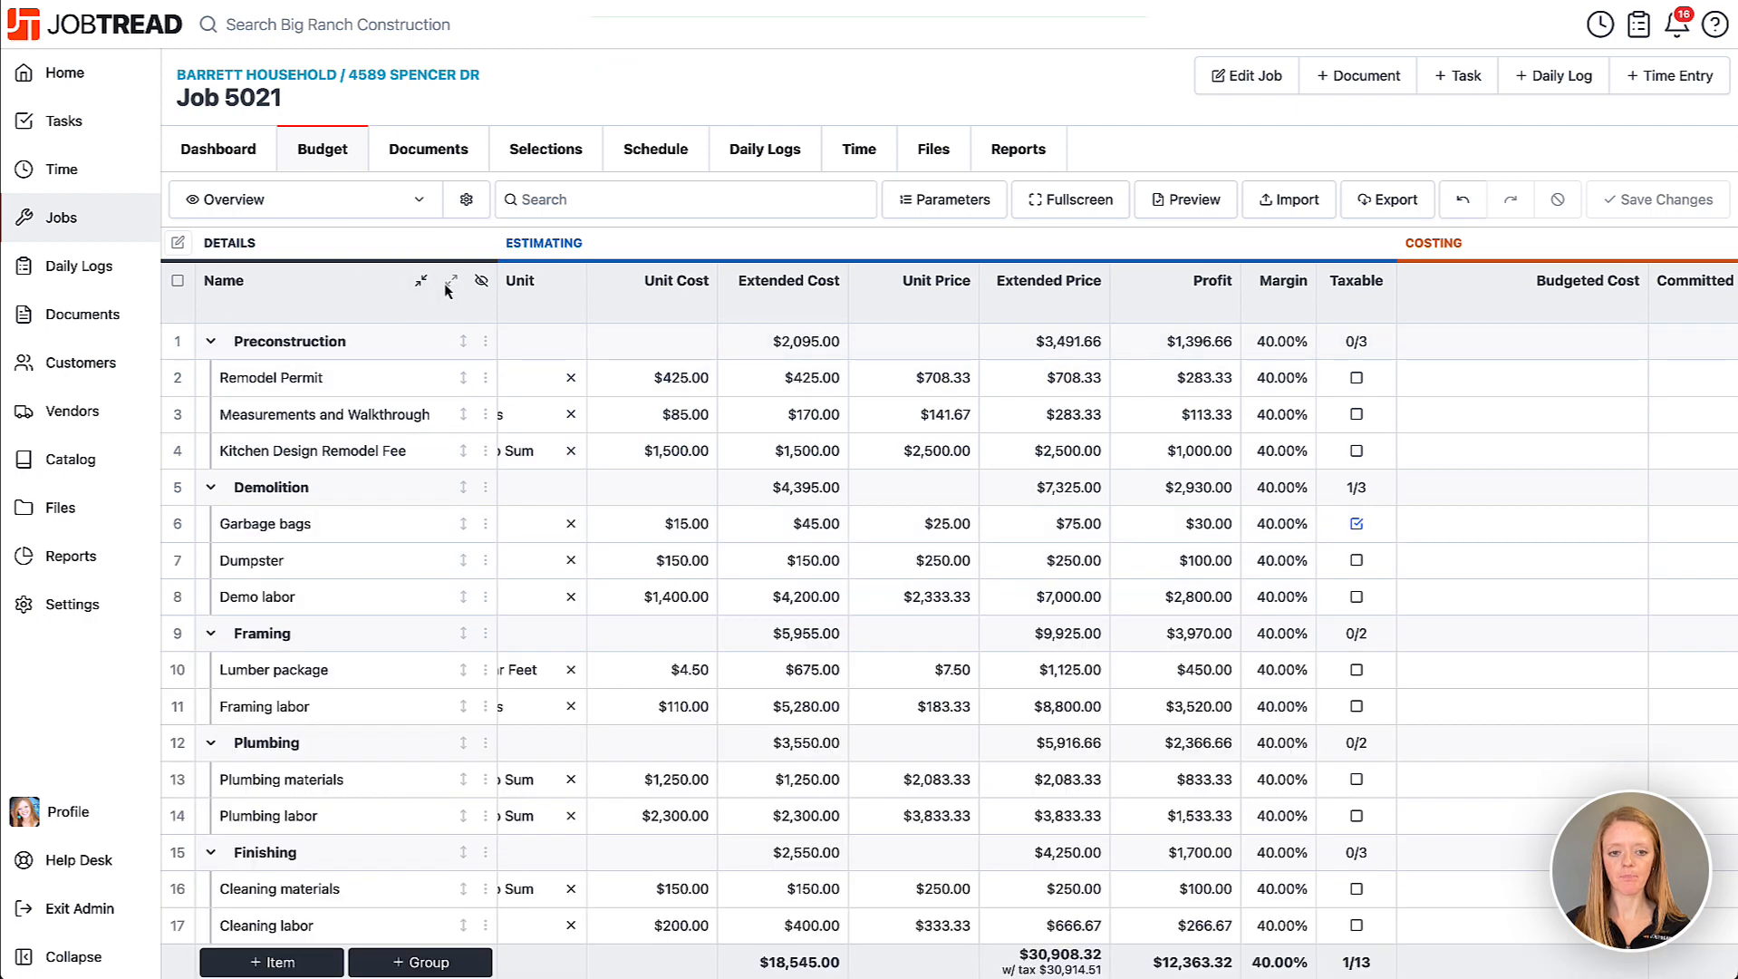
pyautogui.hscroll(-10, 737, 413)
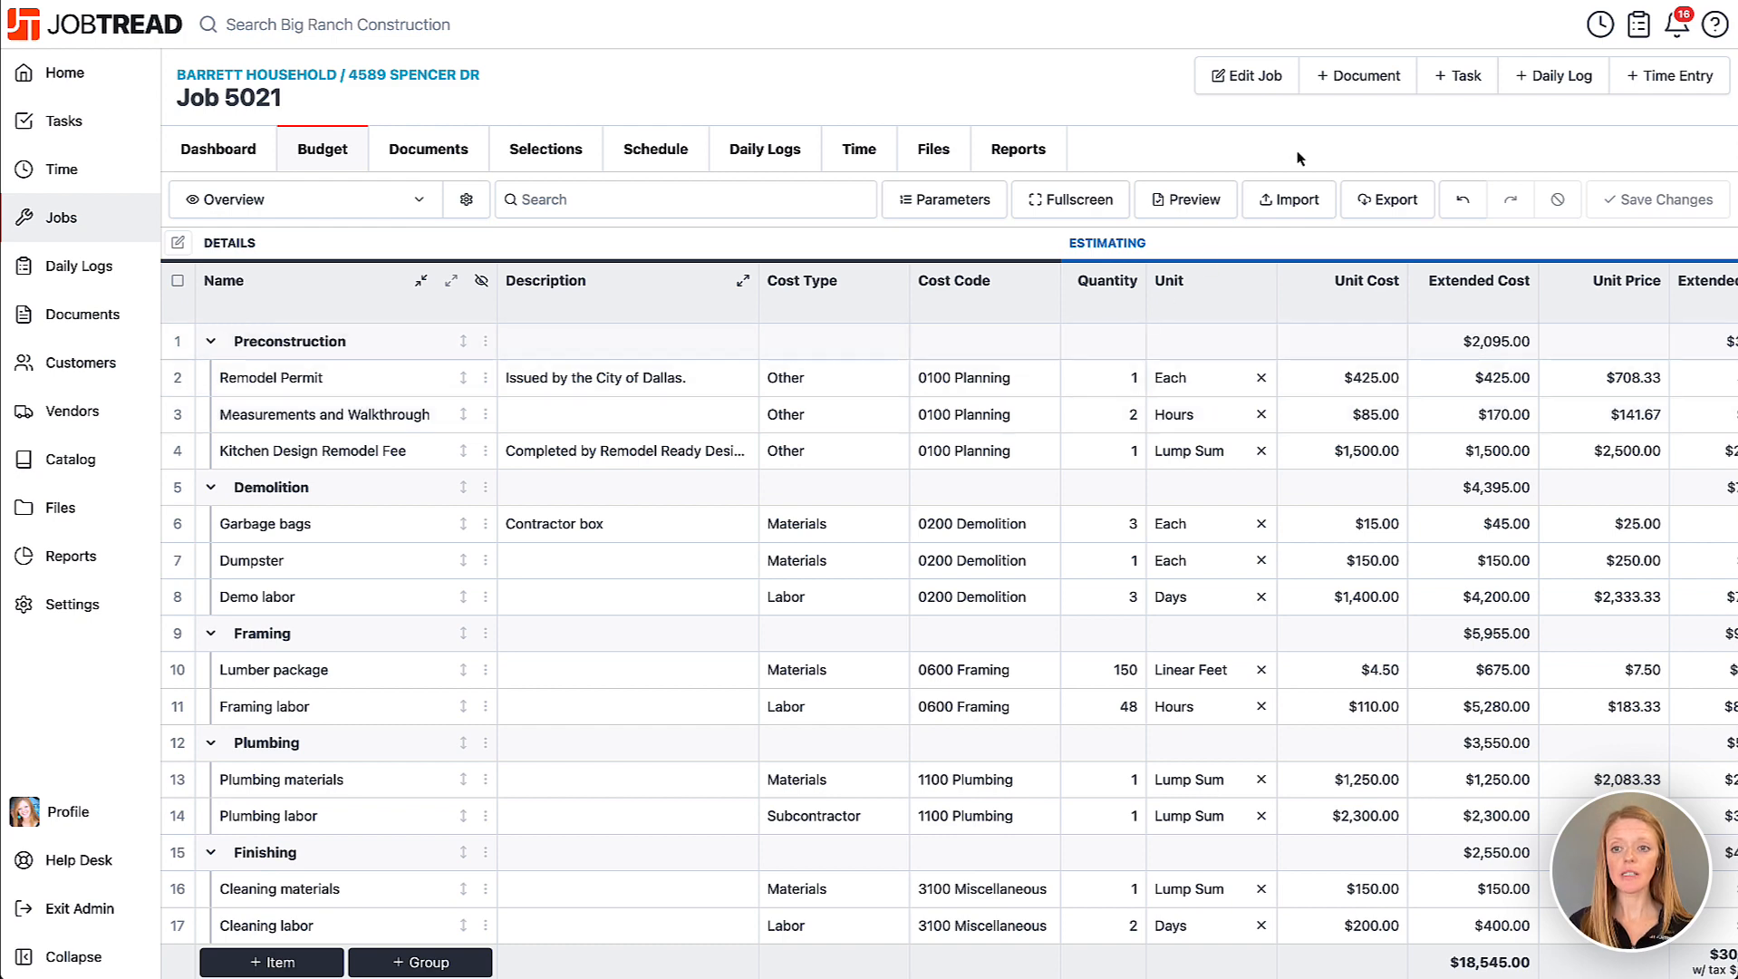
# Create a Proposal document from the job that includes all items, organised by Cost Group.
pyautogui.click(1335, 74)
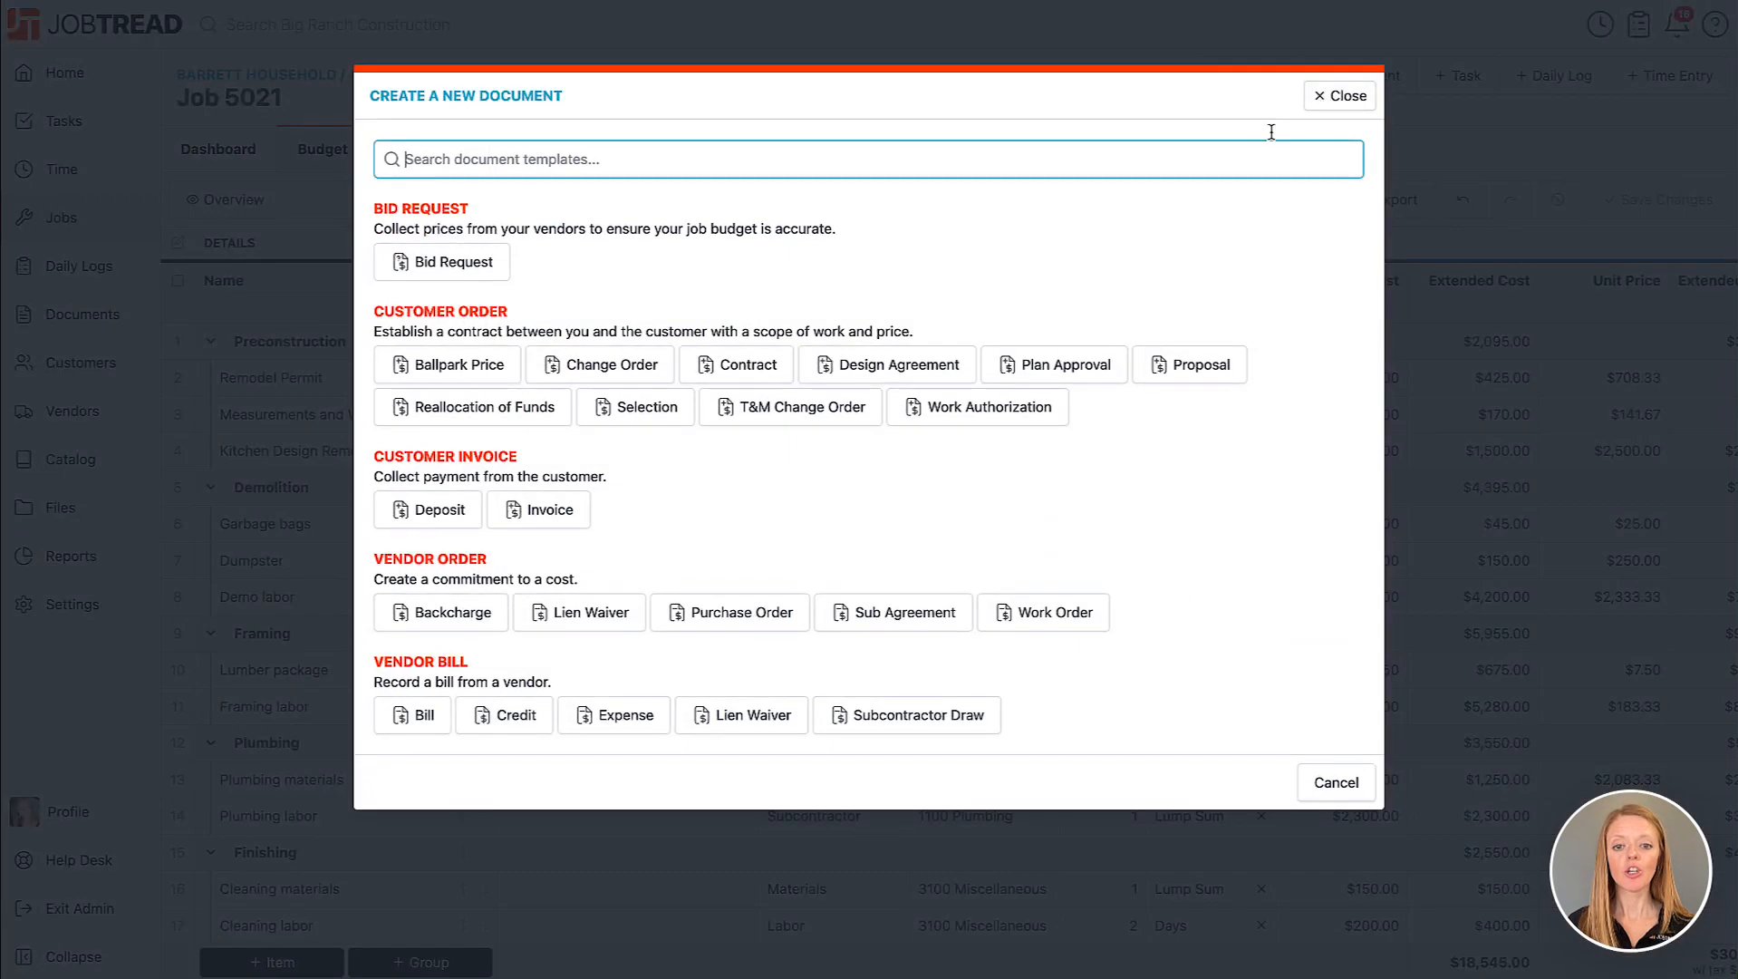
pyautogui.click(1196, 367)
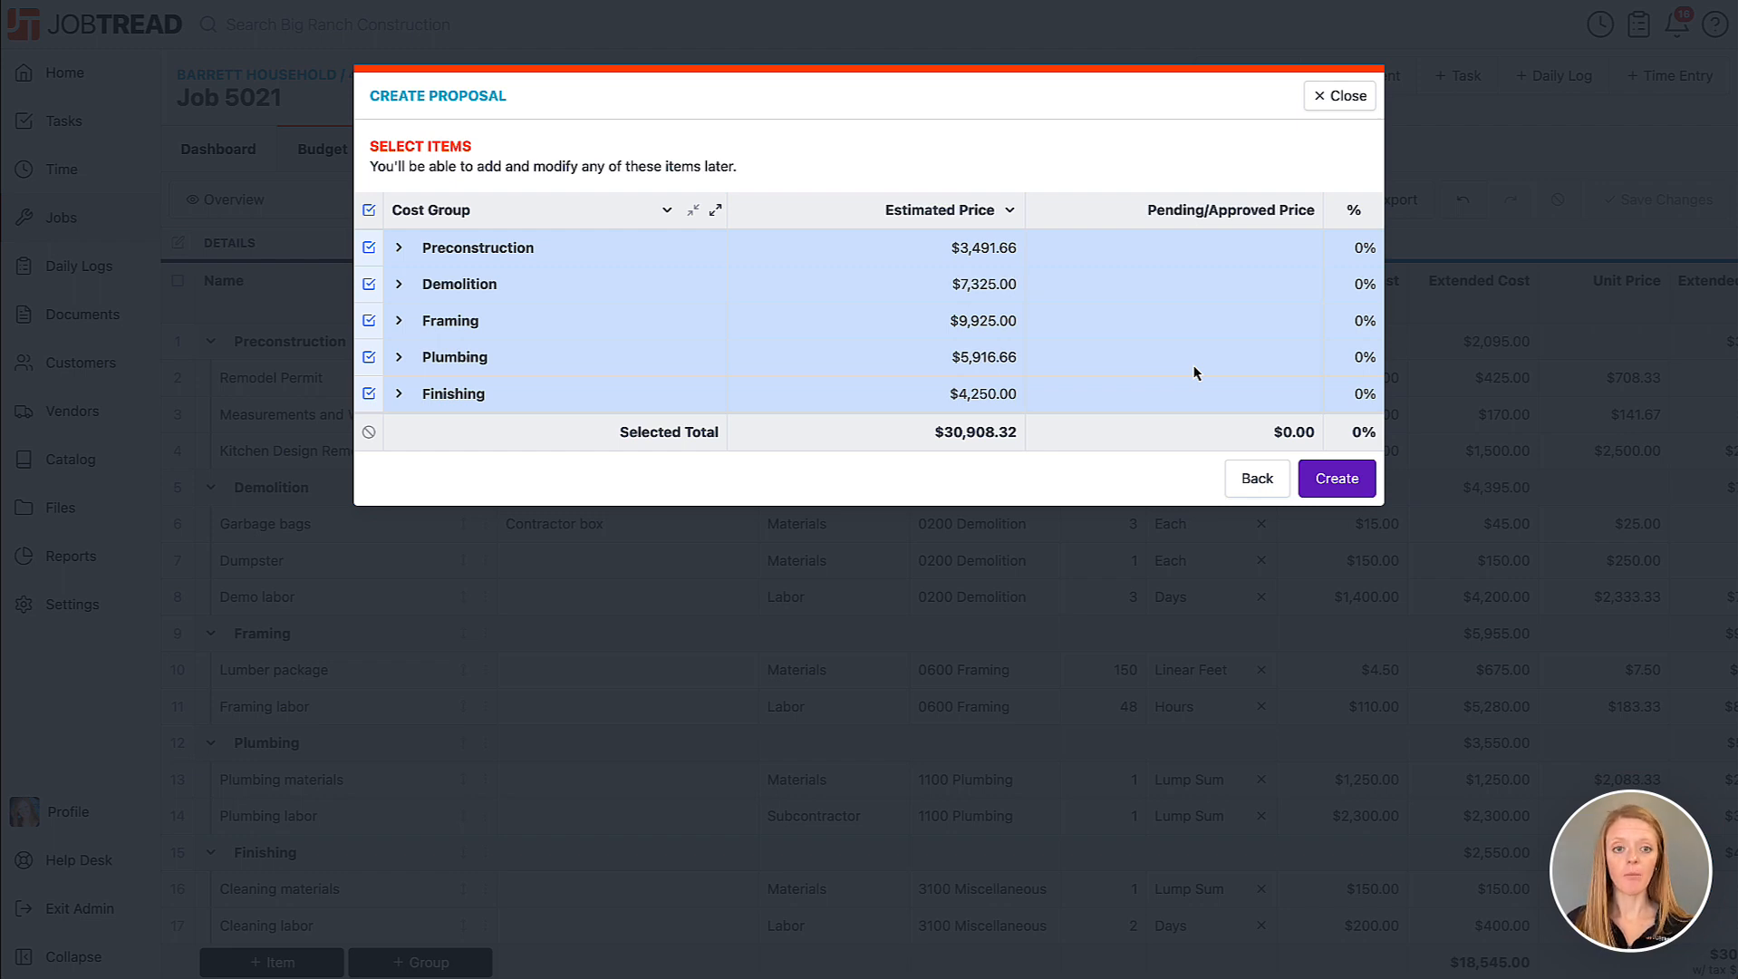
pyautogui.click(650, 211)
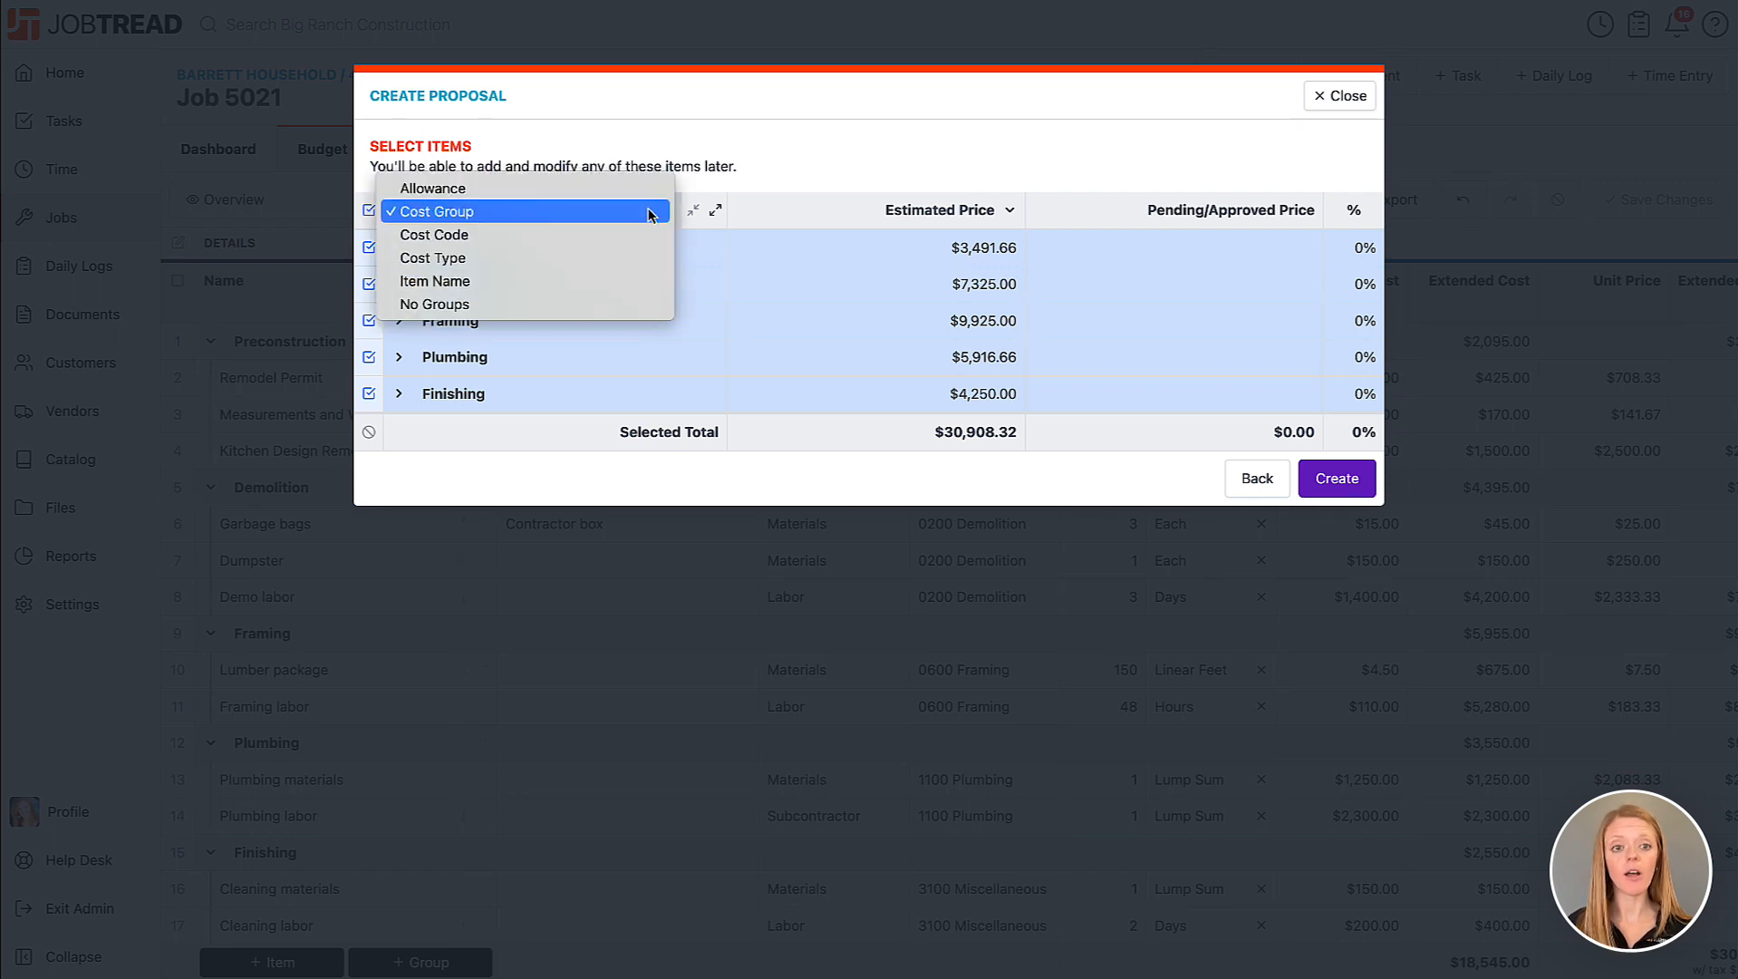
pyautogui.click(825, 172)
pyautogui.click(716, 213)
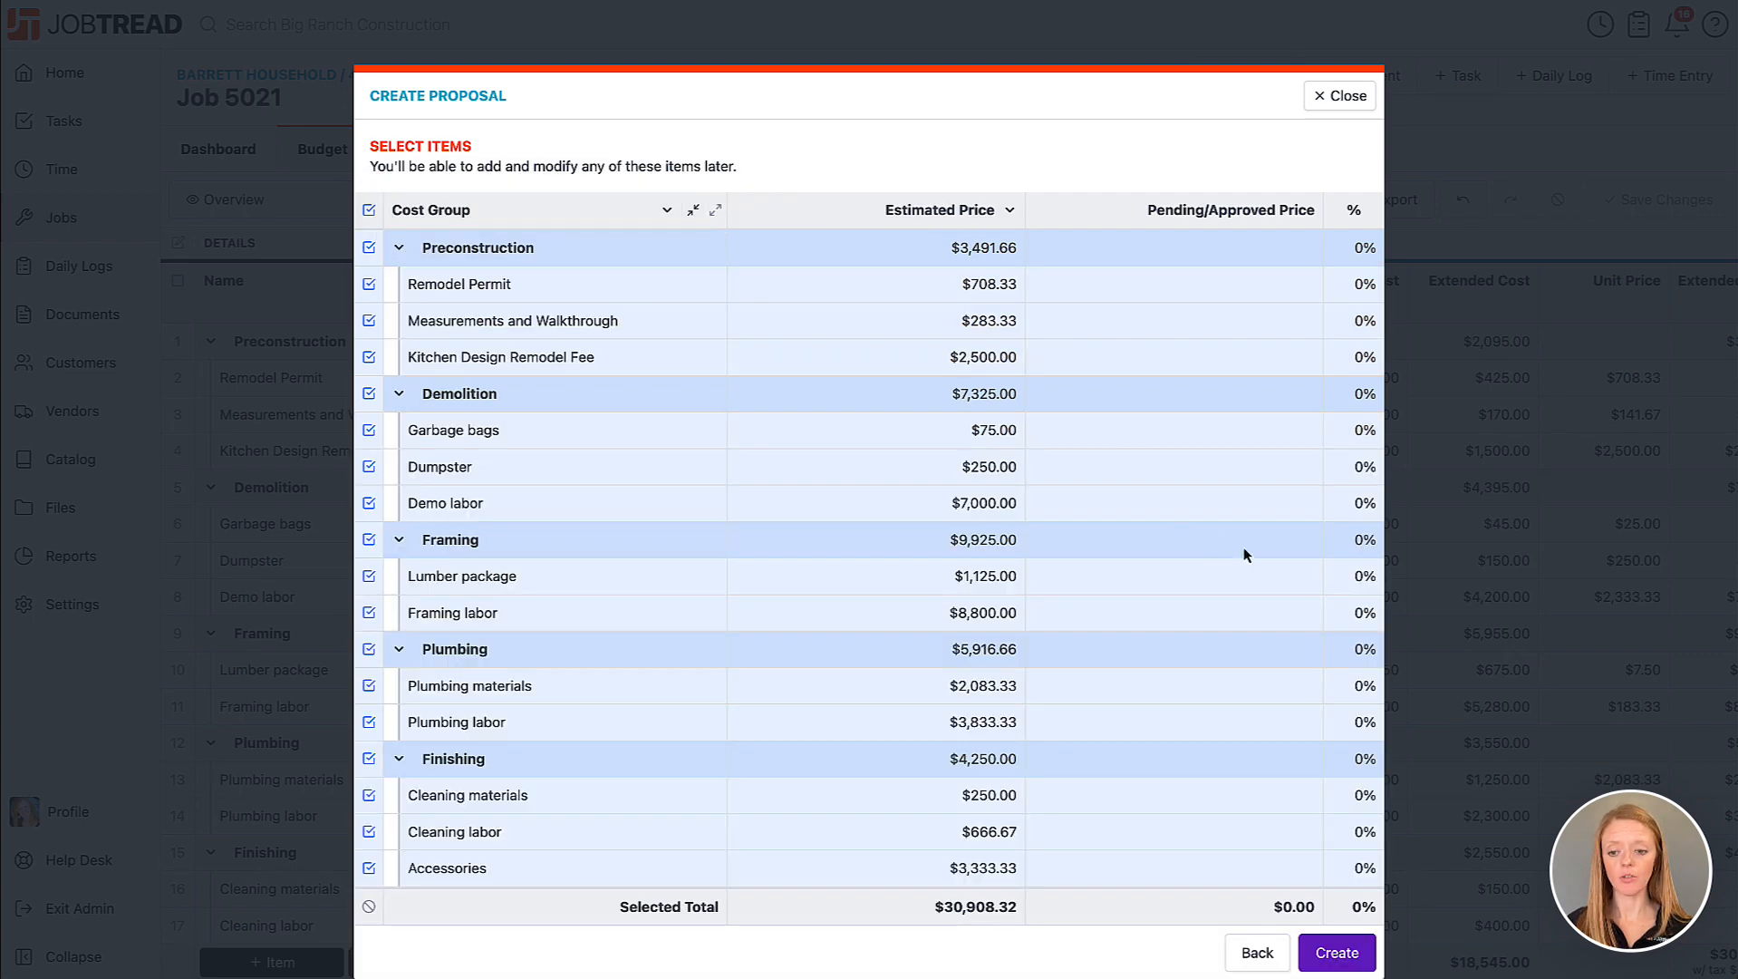
pyautogui.click(1337, 953)
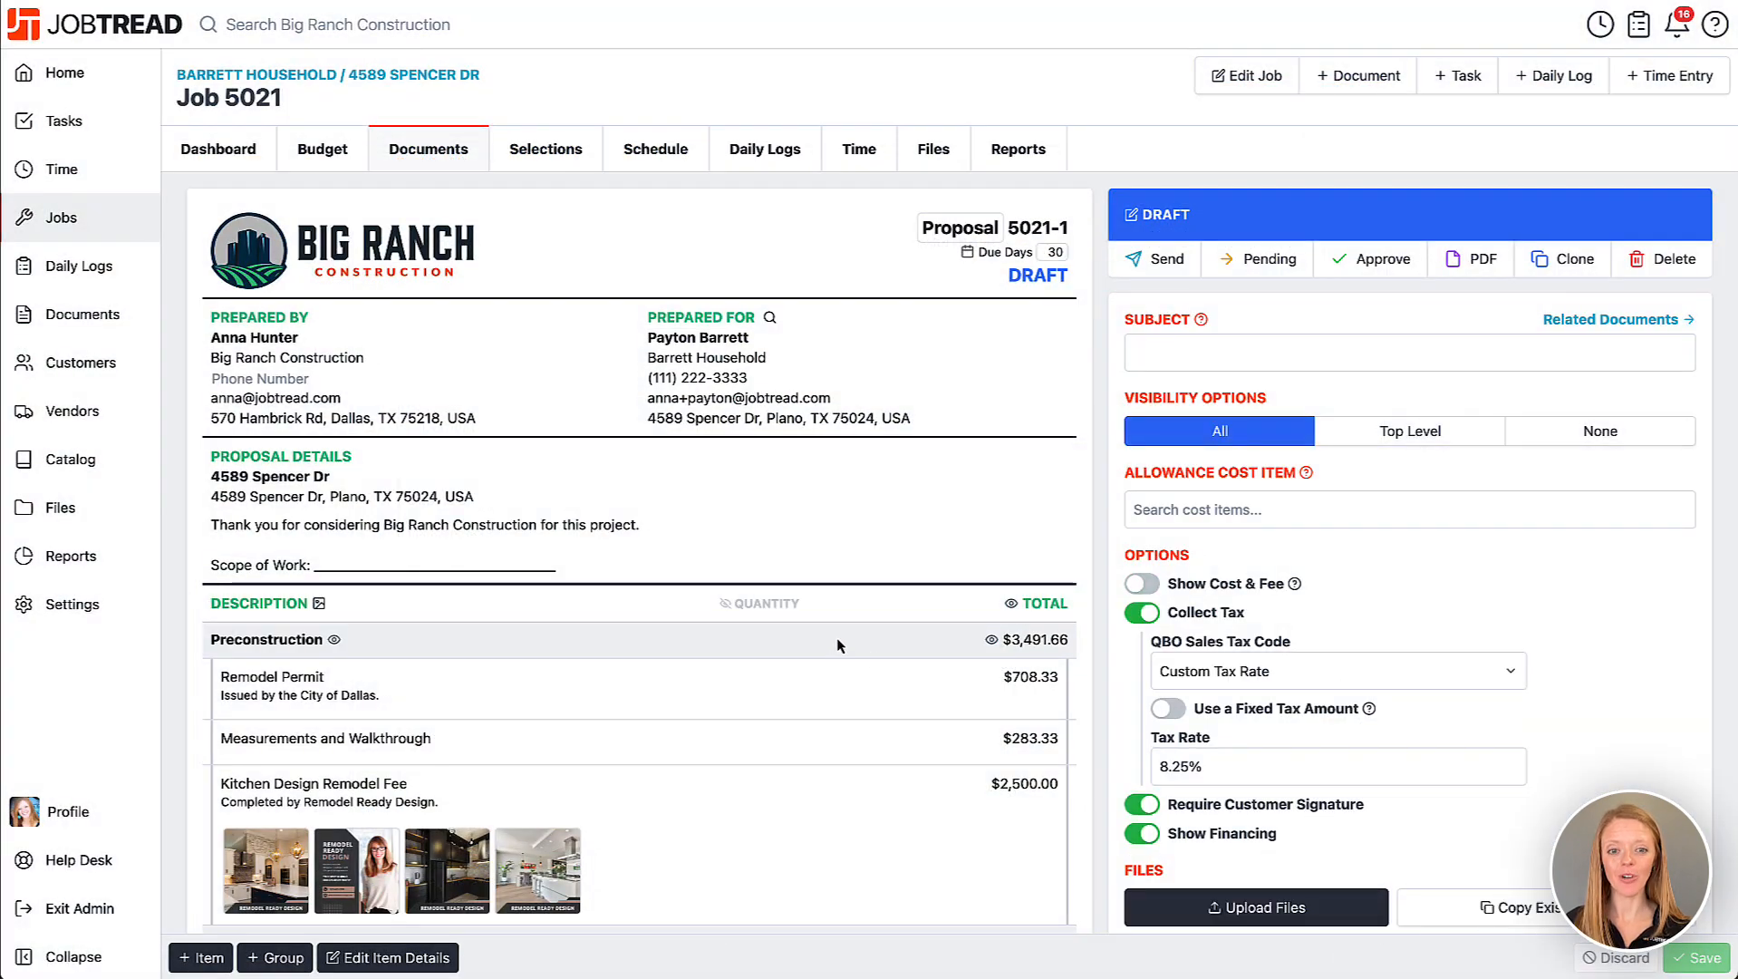
# Check the proposal's customer contact details and scope of work text, and switch its due days to an issue date with an expiry date.
pyautogui.scroll(-1, 837, 642)
pyautogui.moveTo(717, 287); pyautogui.dragTo(643, 295)
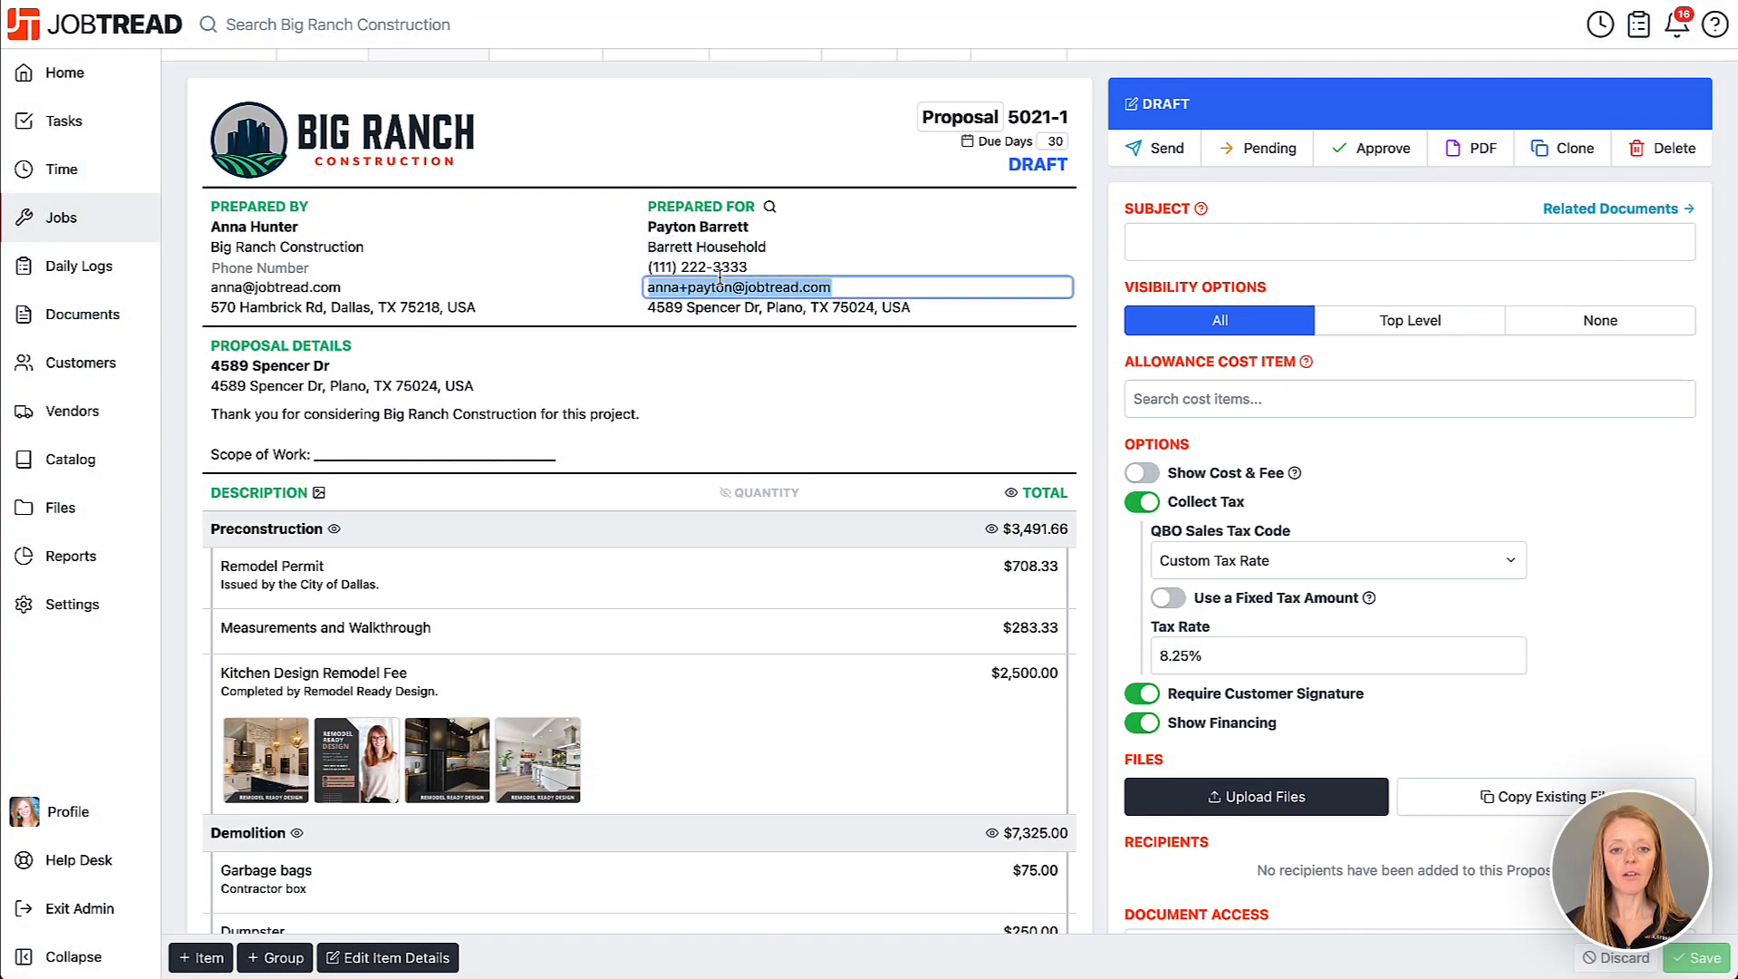
pyautogui.click(462, 388)
pyautogui.click(457, 422)
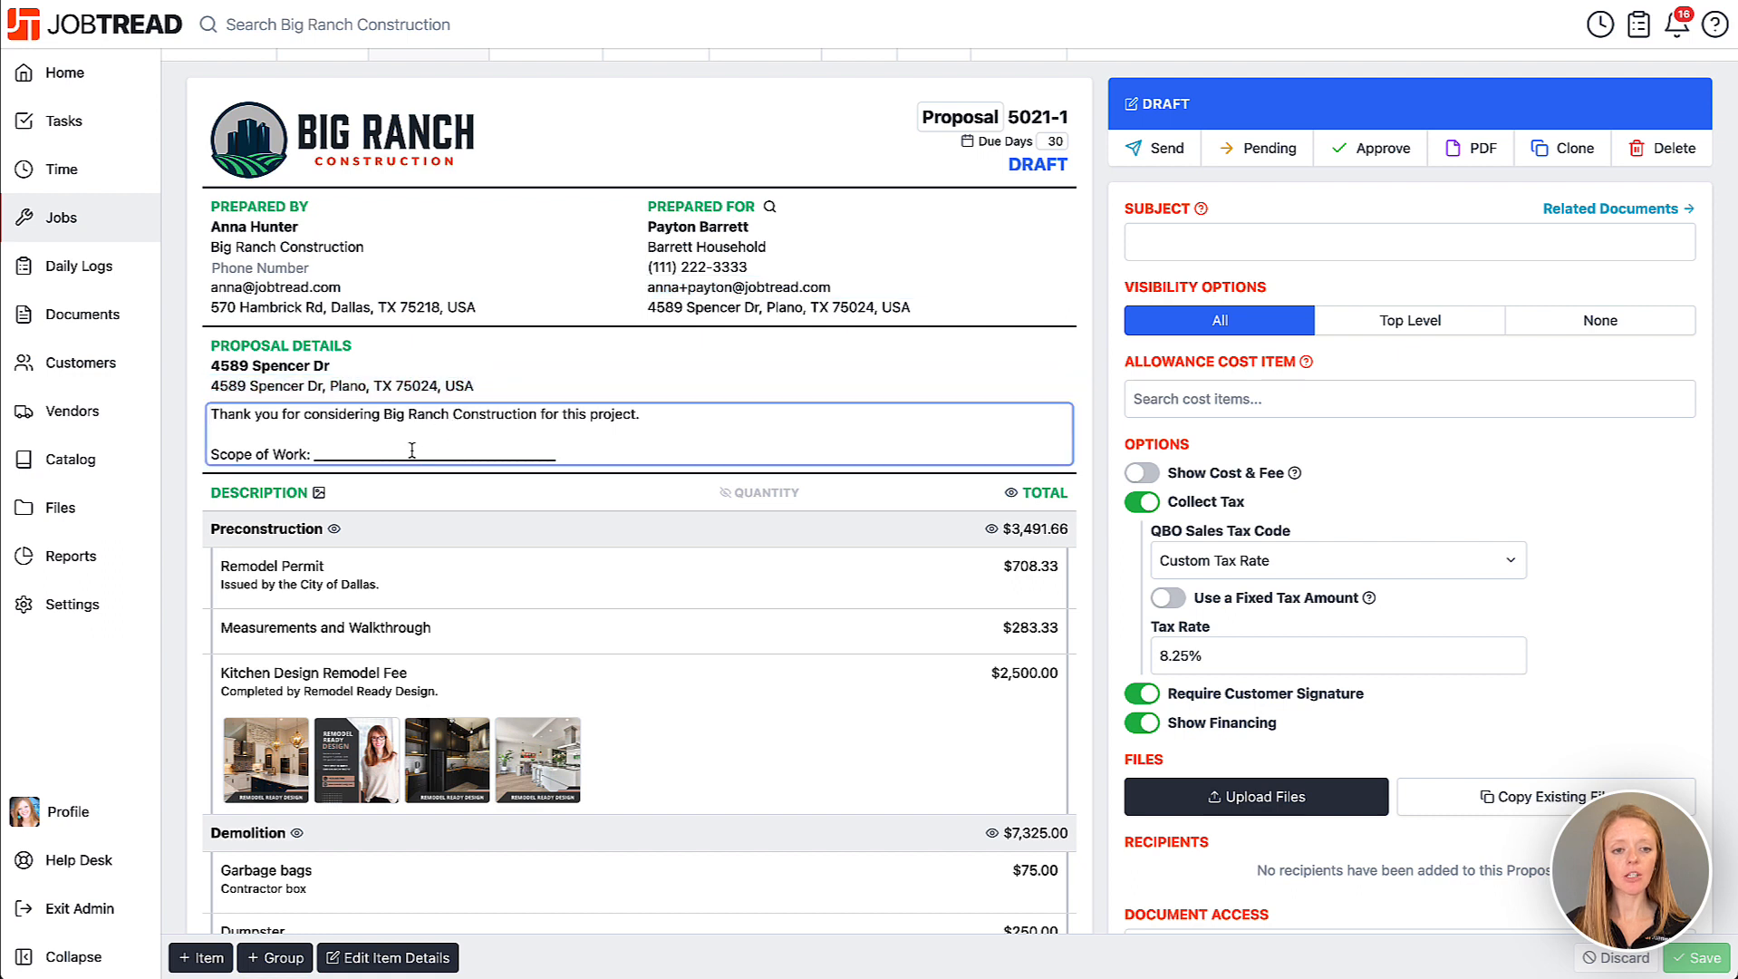
pyautogui.moveTo(413, 450); pyautogui.dragTo(568, 460)
pyautogui.click(567, 458)
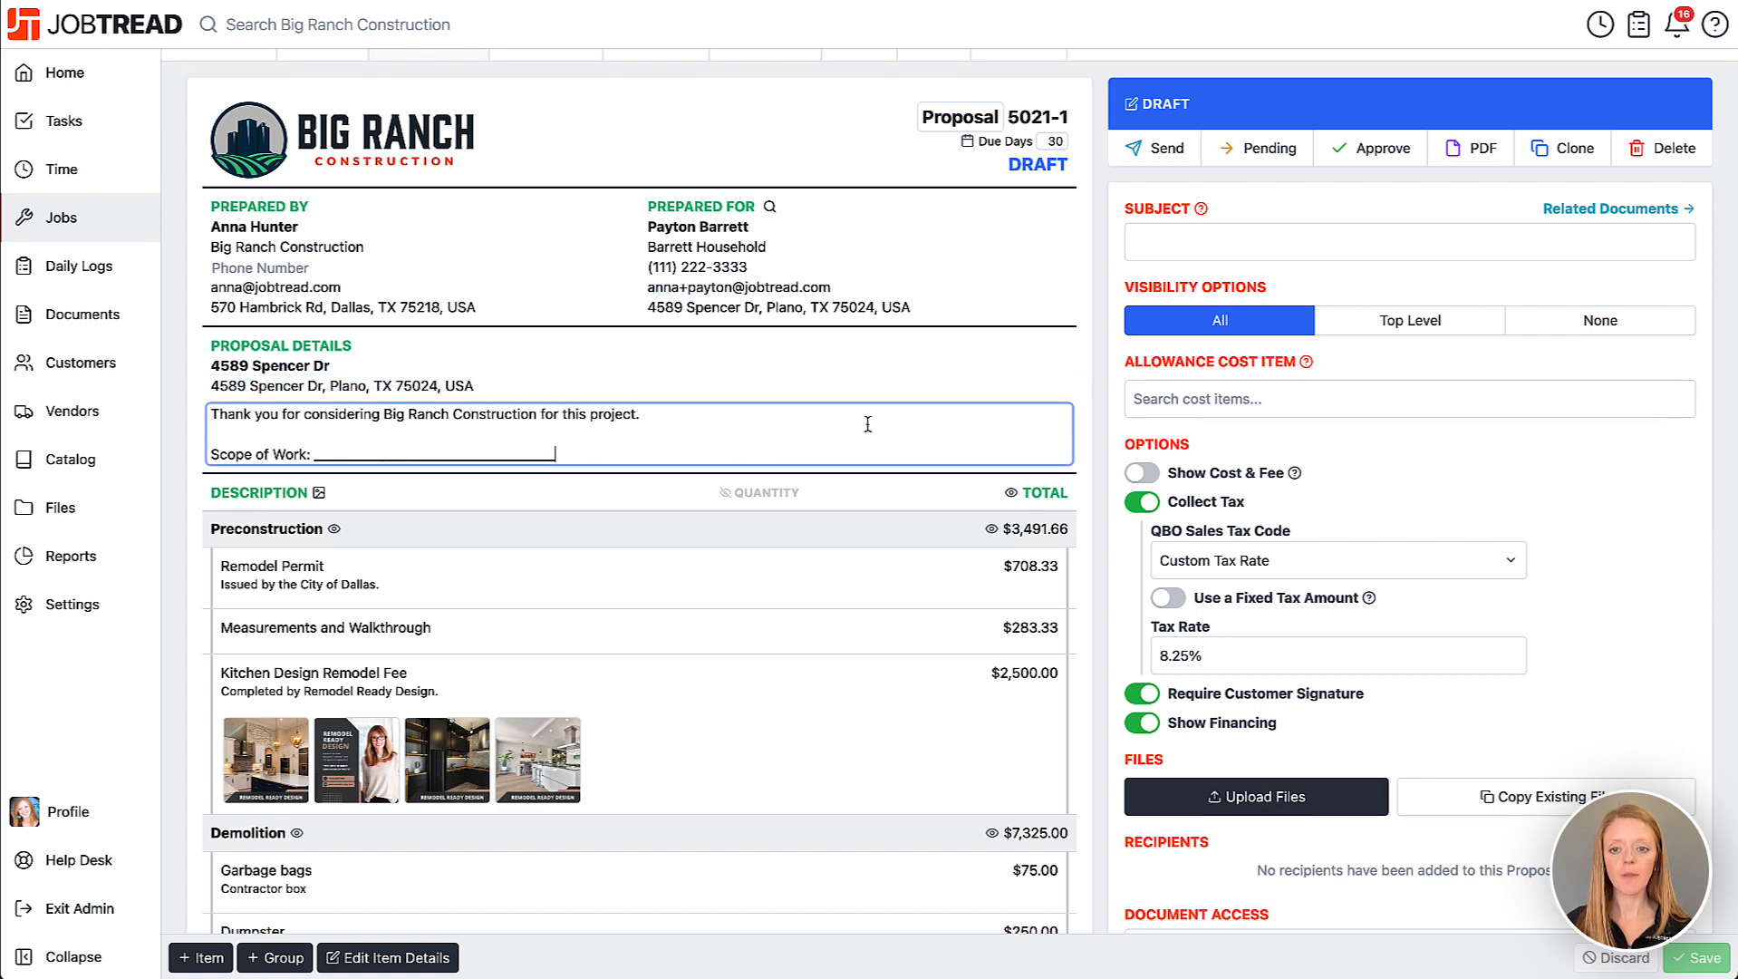
pyautogui.click(1093, 368)
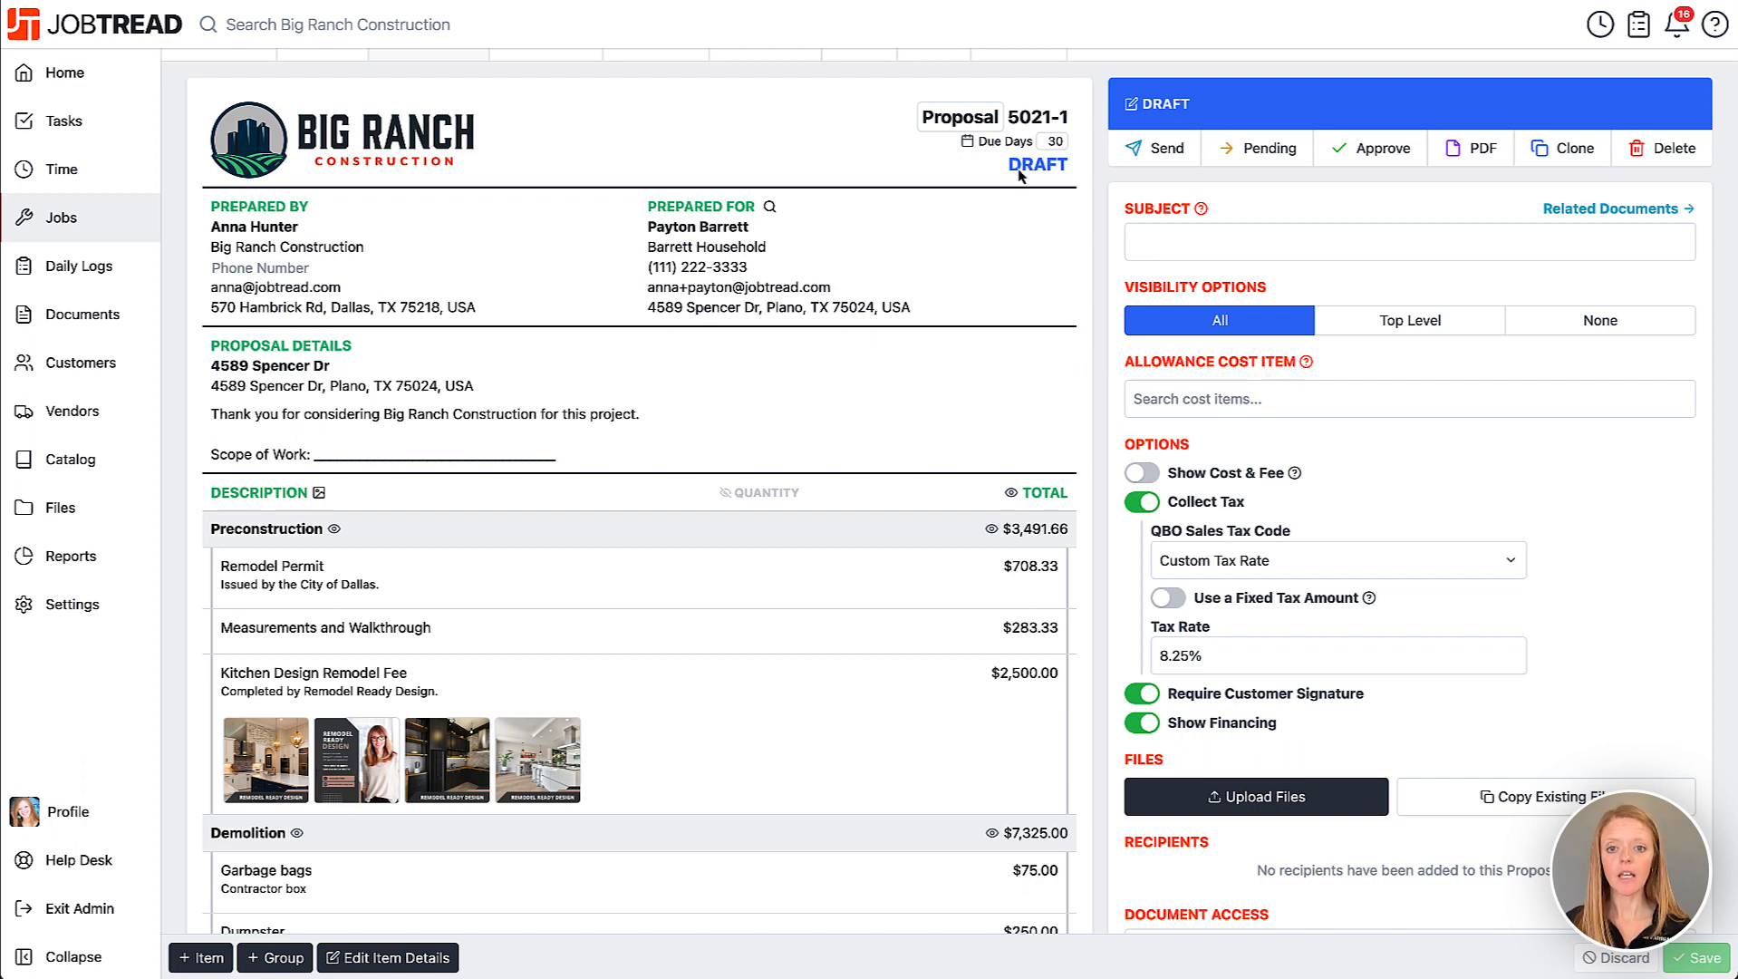
pyautogui.click(967, 142)
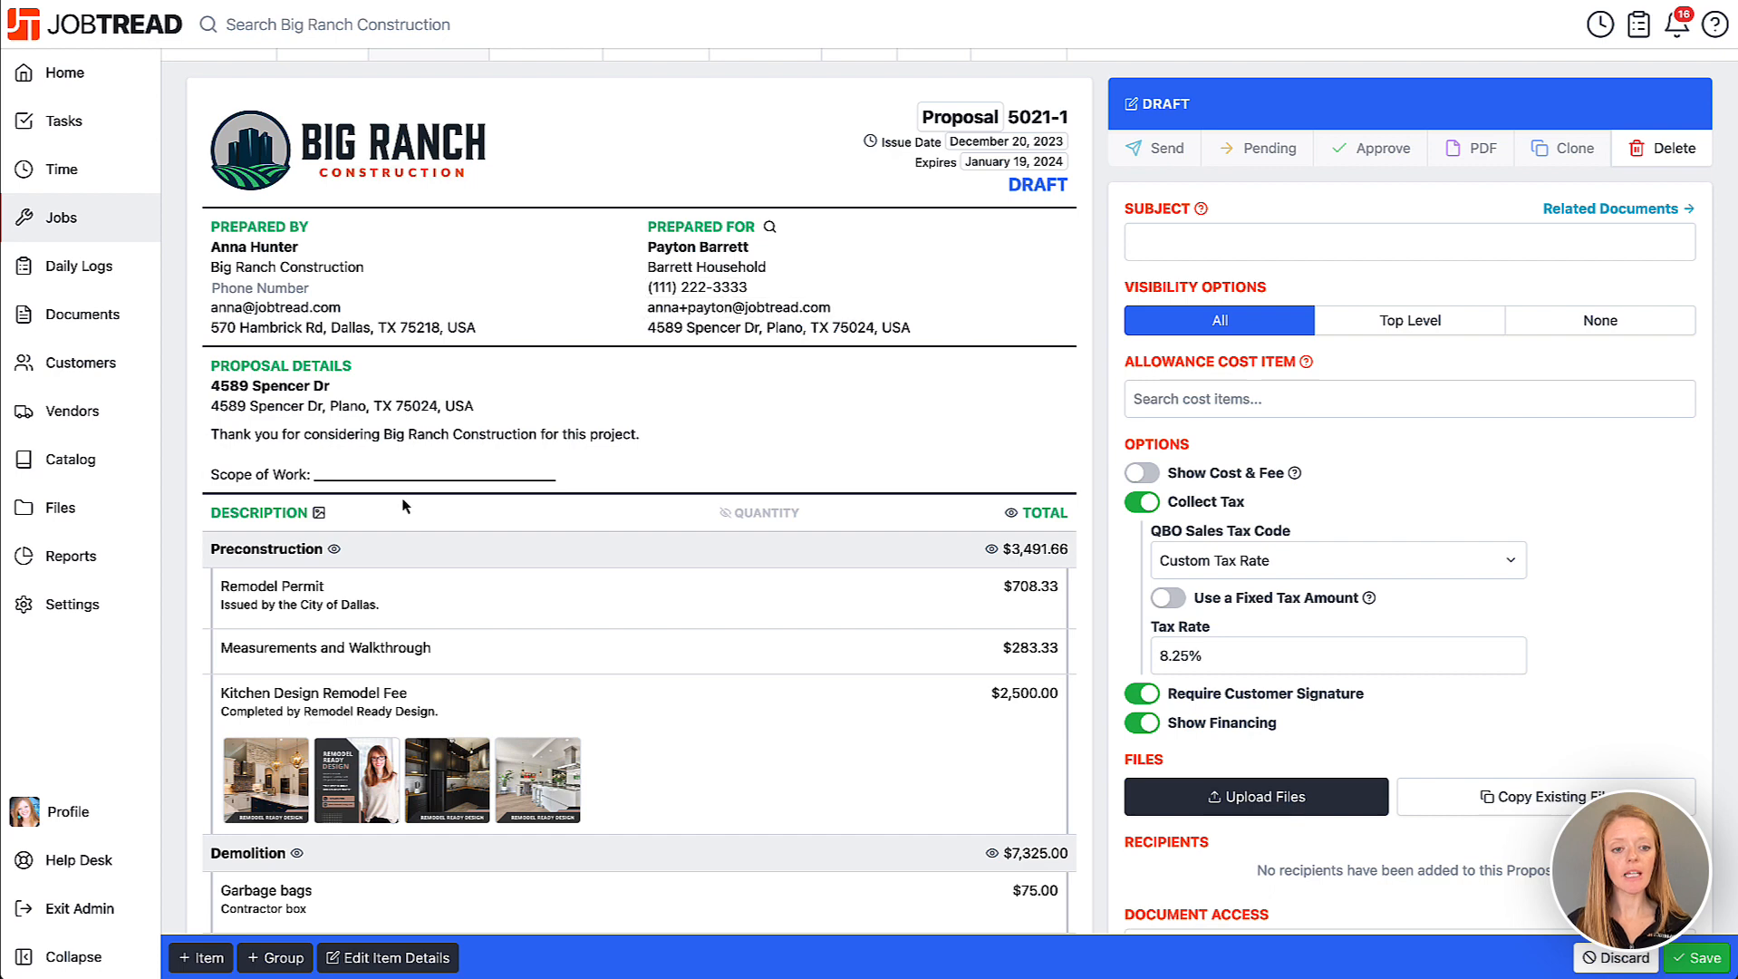
# Try hiding and reshowing the proposal's line item files, and briefly show the quantity and unit price columns.
pyautogui.scroll(-3, 405, 499)
pyautogui.click(320, 267)
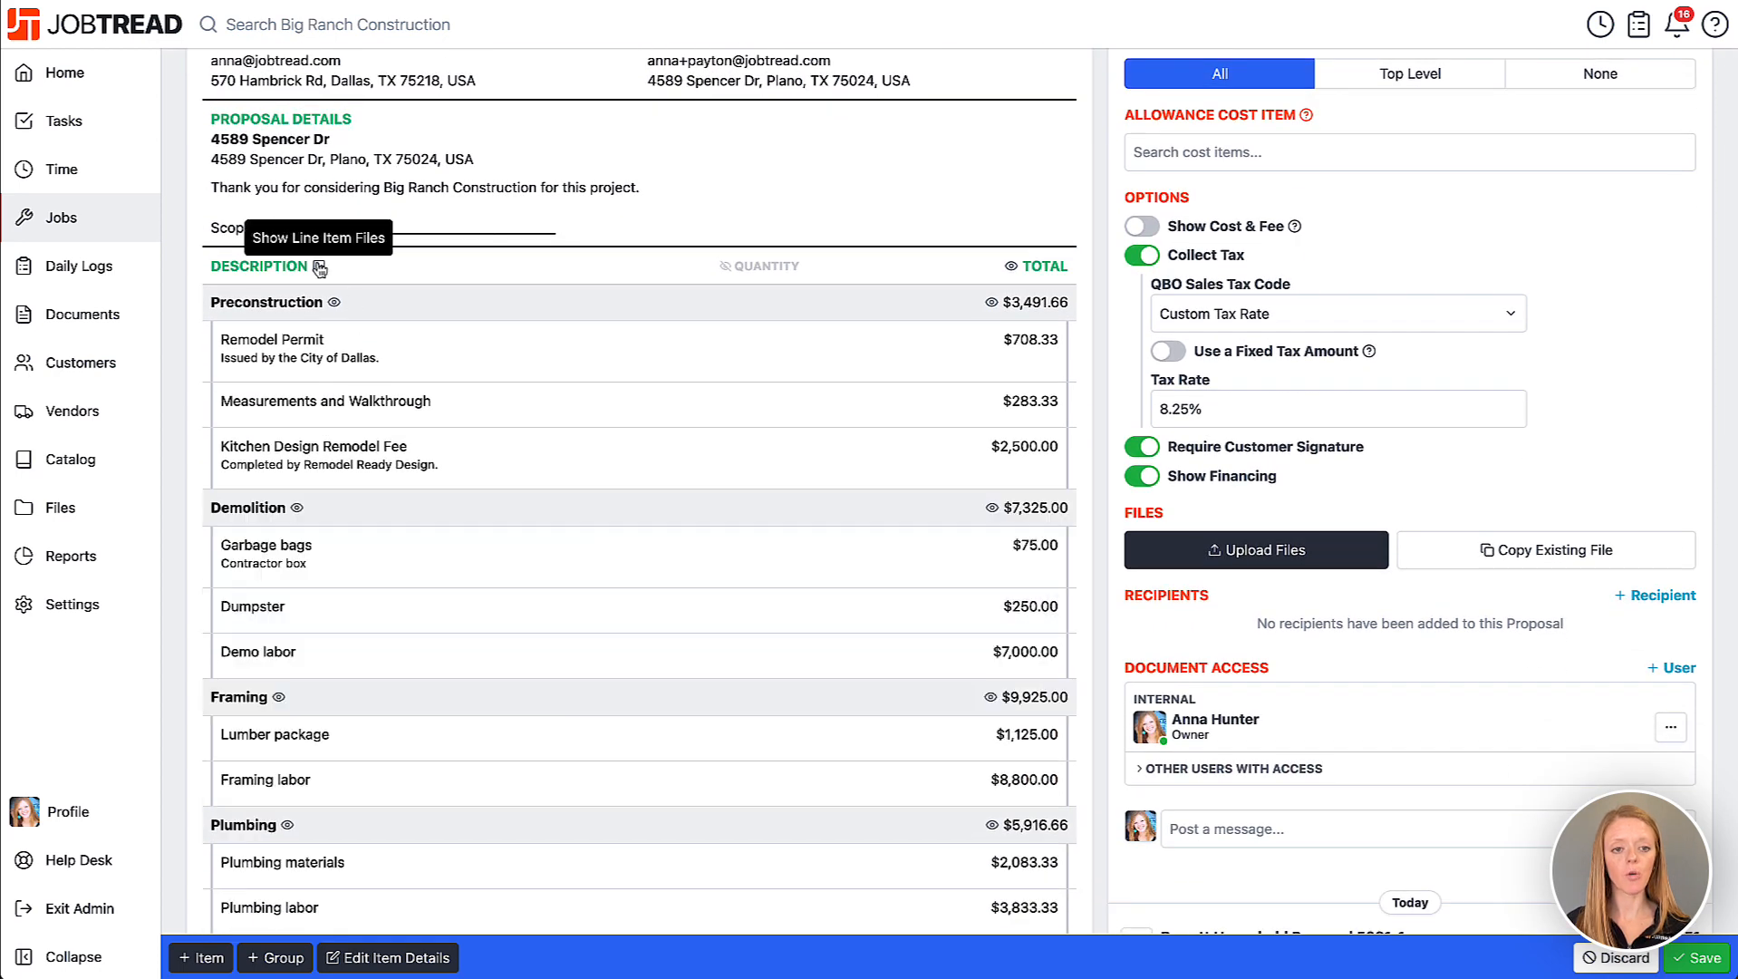
pyautogui.click(320, 267)
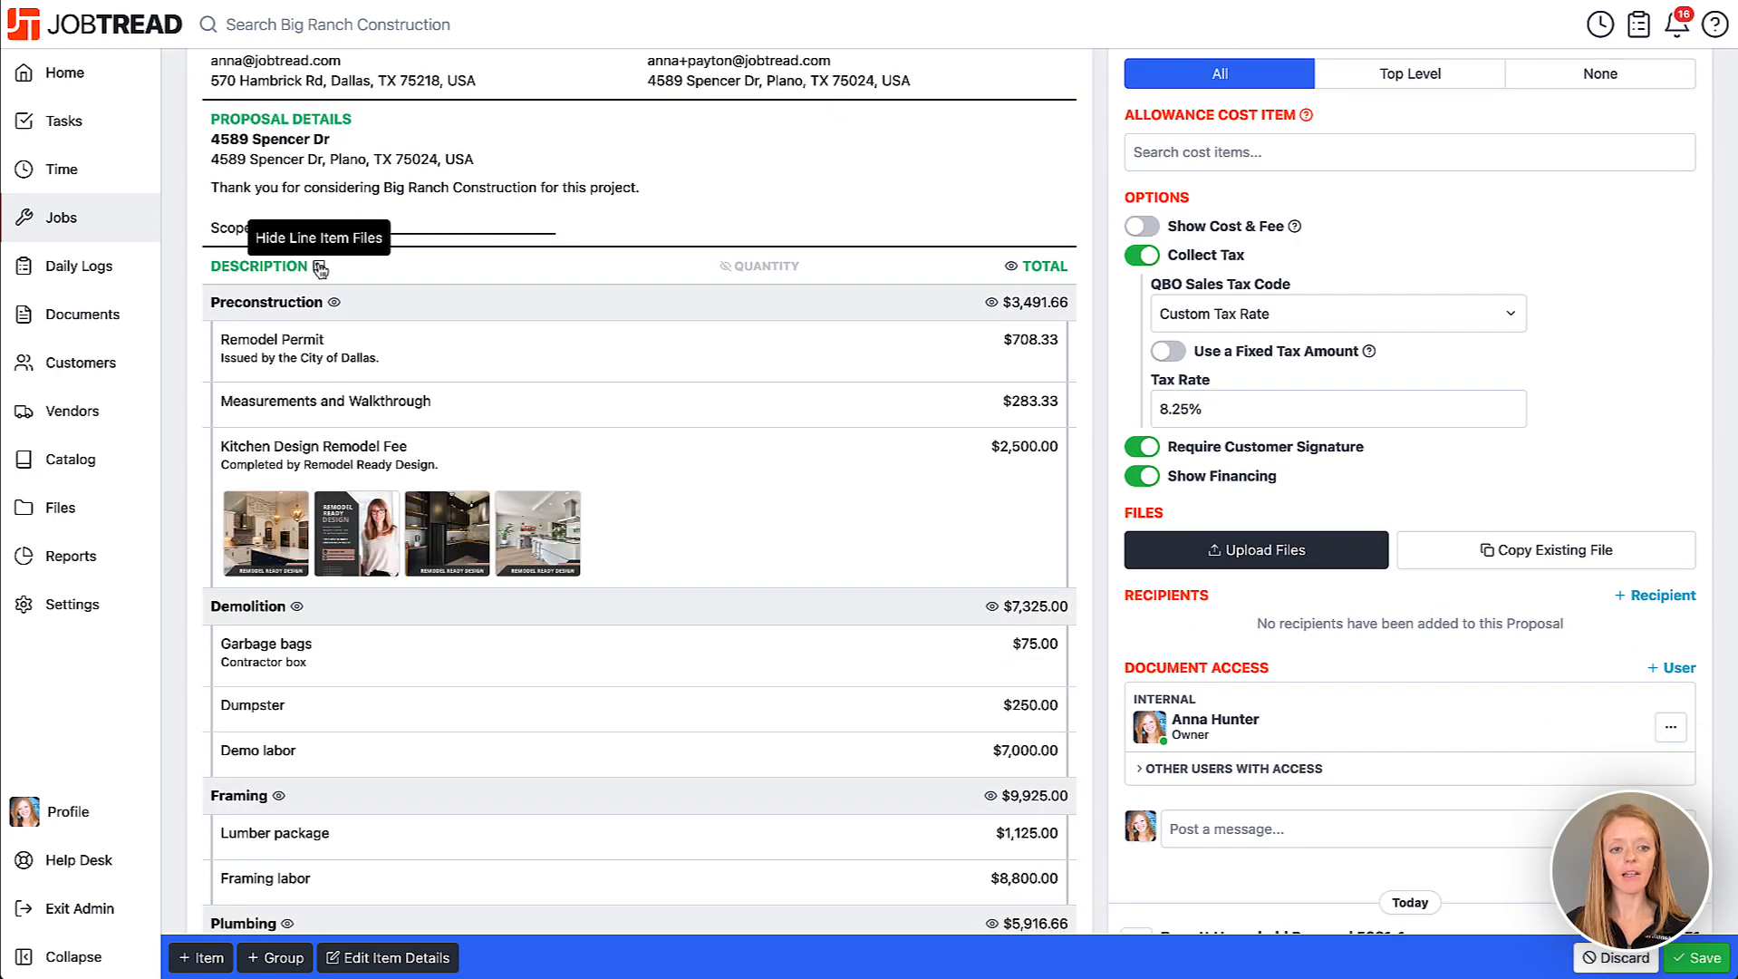
pyautogui.click(758, 269)
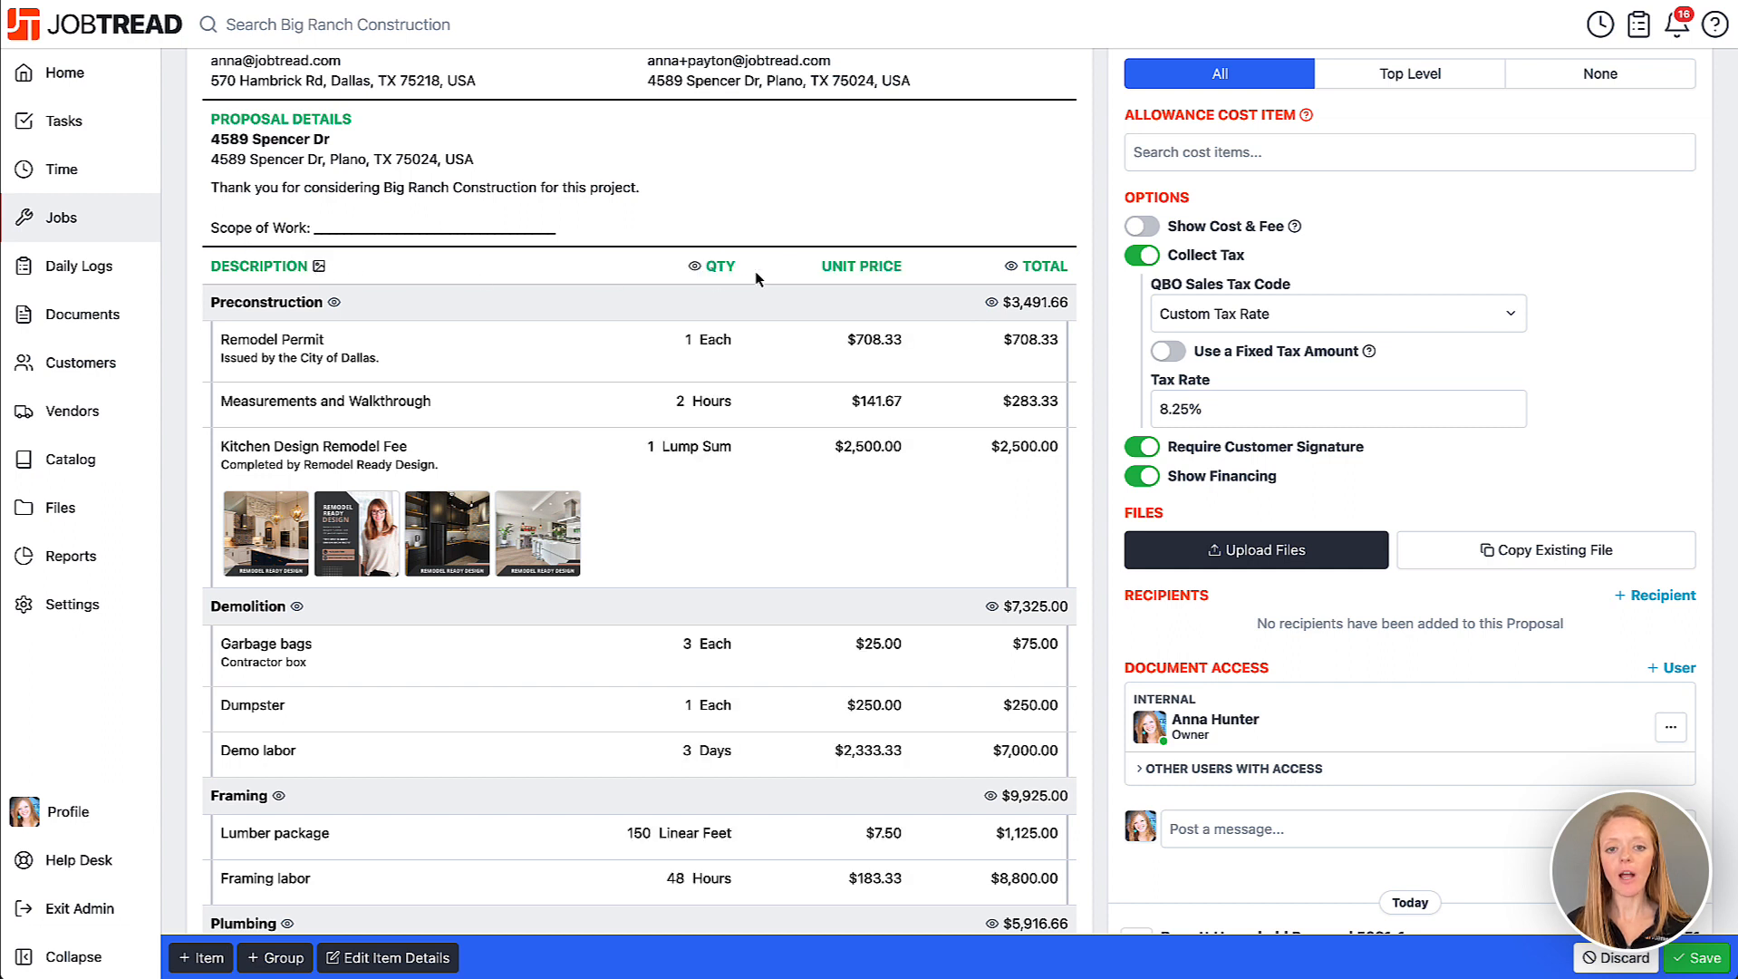
pyautogui.click(694, 268)
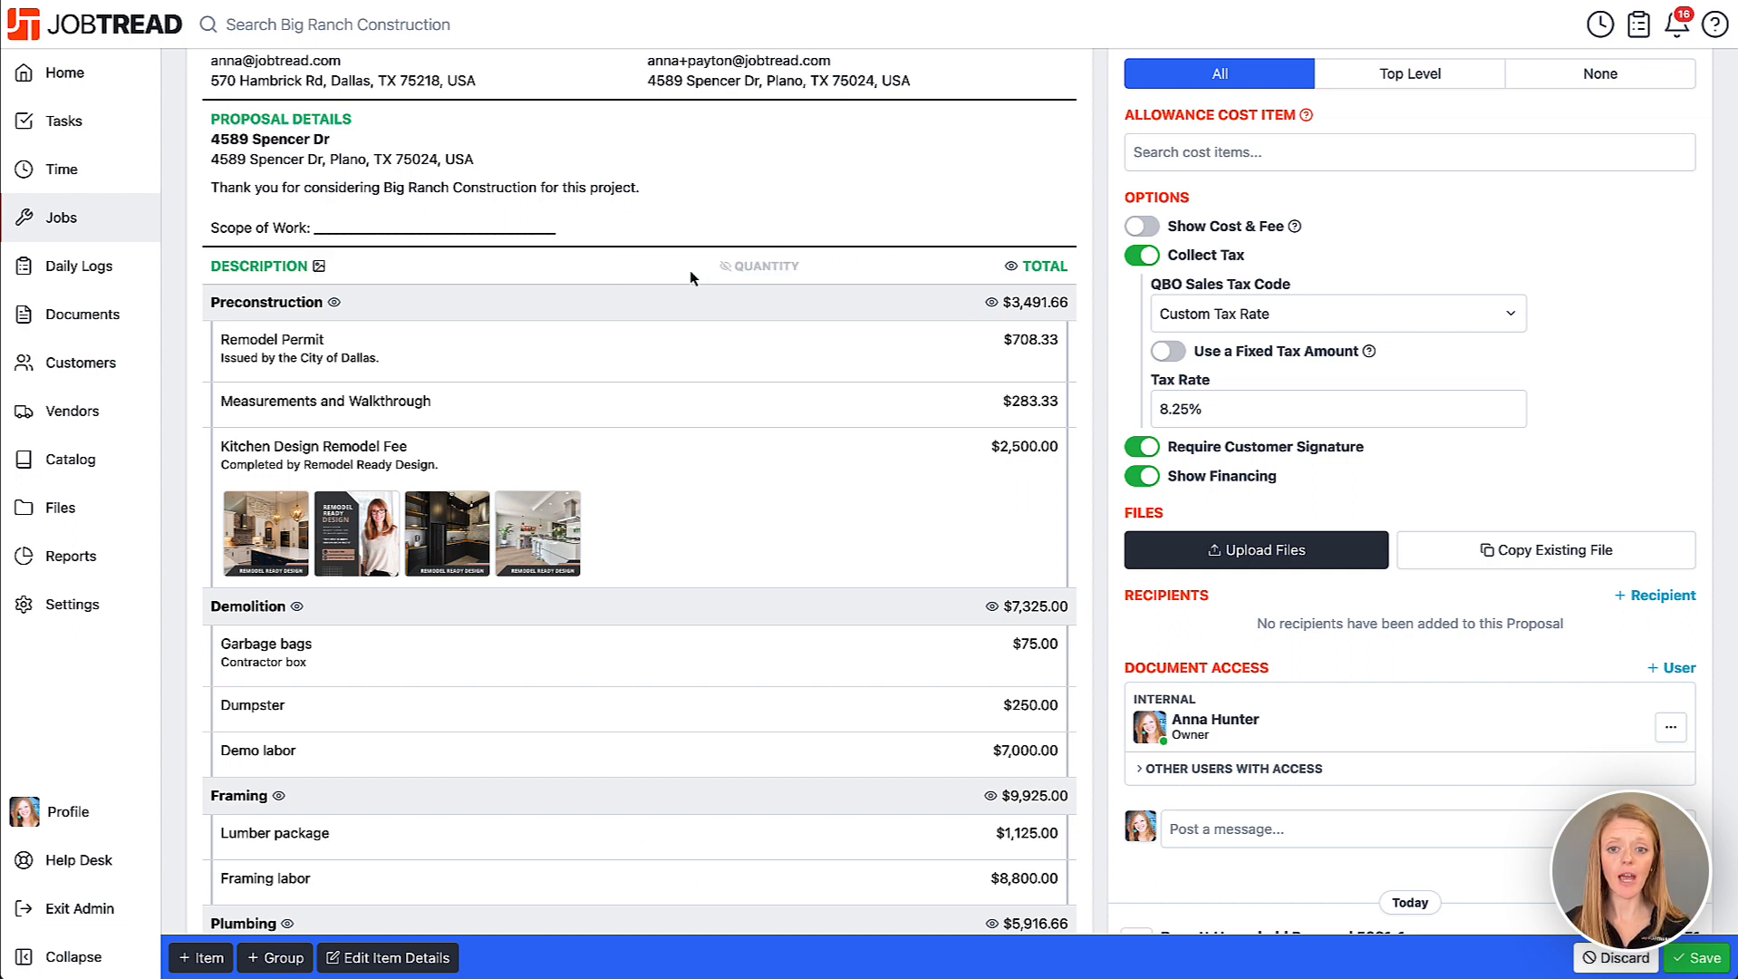
# Try hiding the line item totals throughout the proposal, check the layout, and show them again.
pyautogui.click(1011, 267)
pyautogui.scroll(-3, 1035, 445)
pyautogui.scroll(-5, 1035, 445)
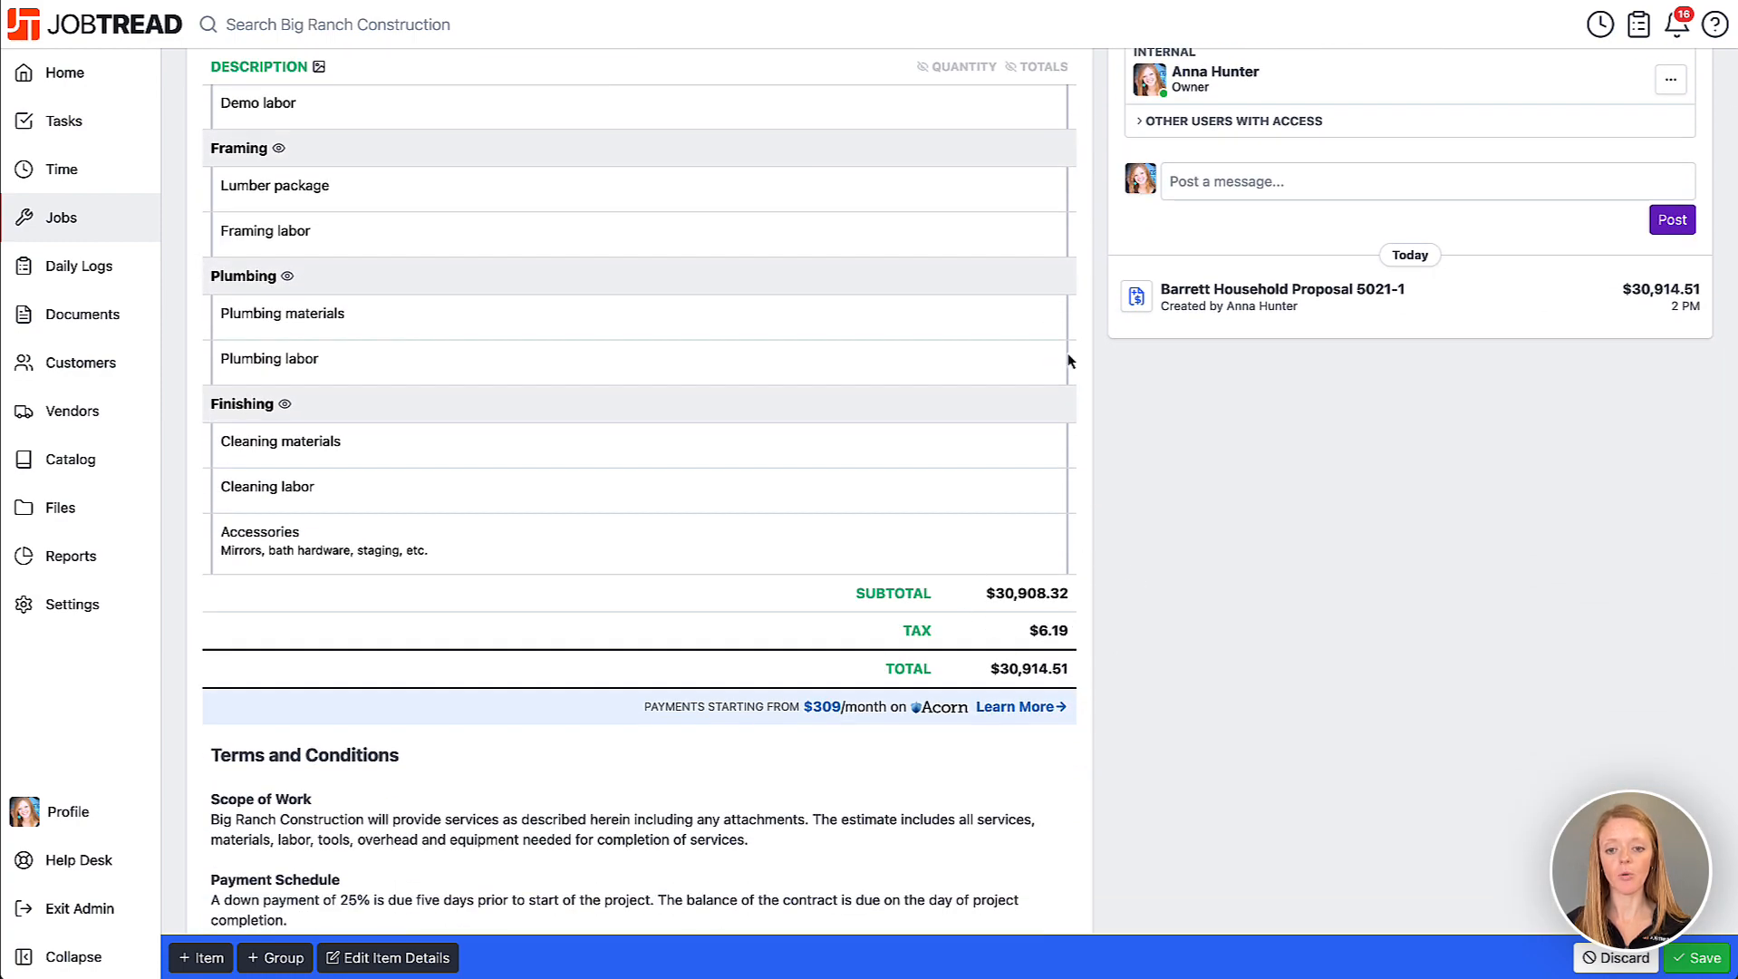
pyautogui.scroll(7, 1087, 272)
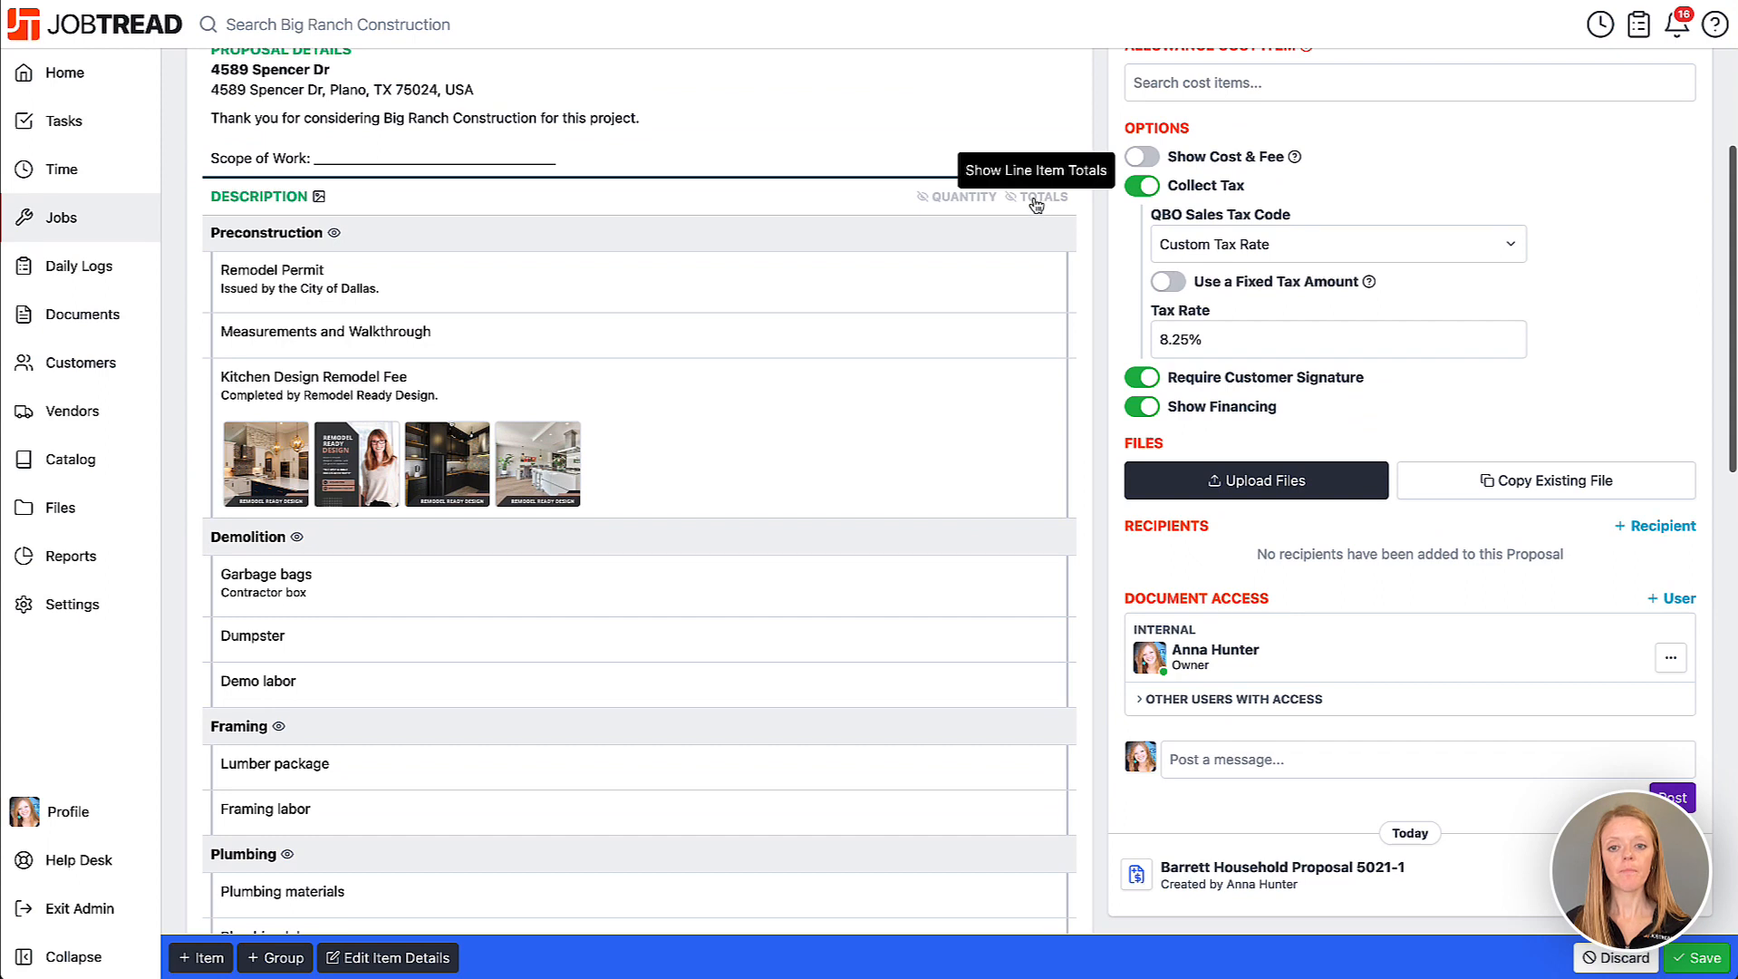
pyautogui.click(1036, 200)
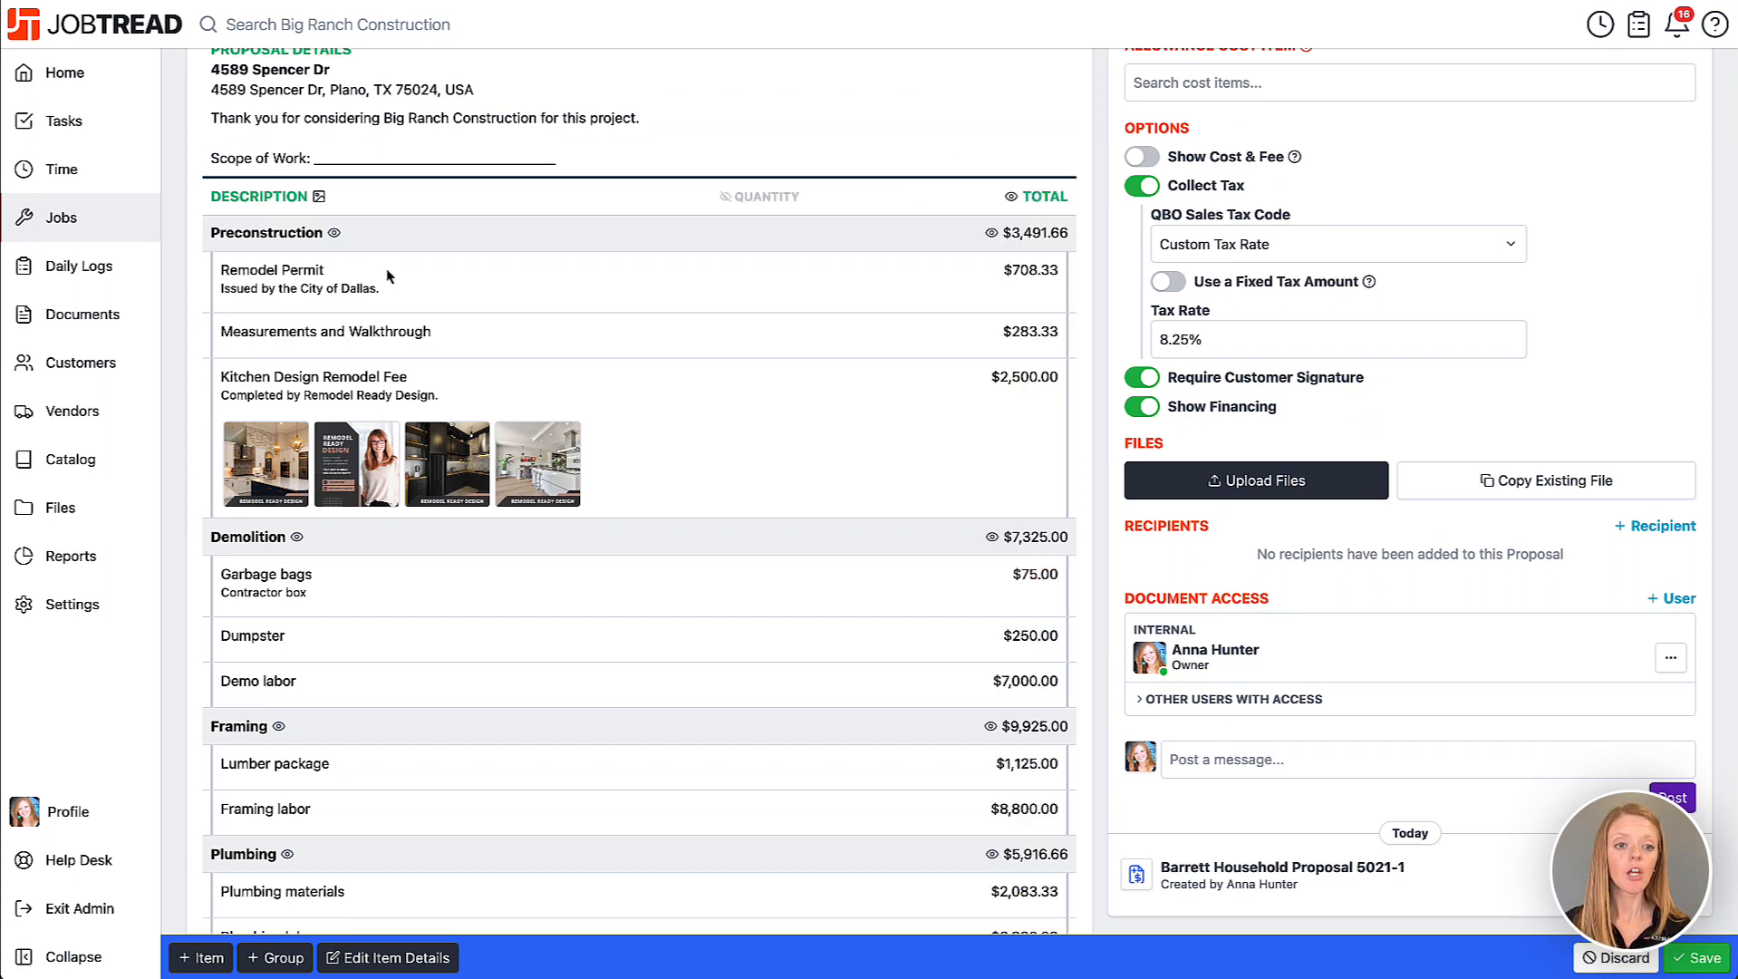
# Try hiding the sub items of the Preconstruction and Demolition groups, and show them again.
pyautogui.click(334, 235)
pyautogui.click(292, 270)
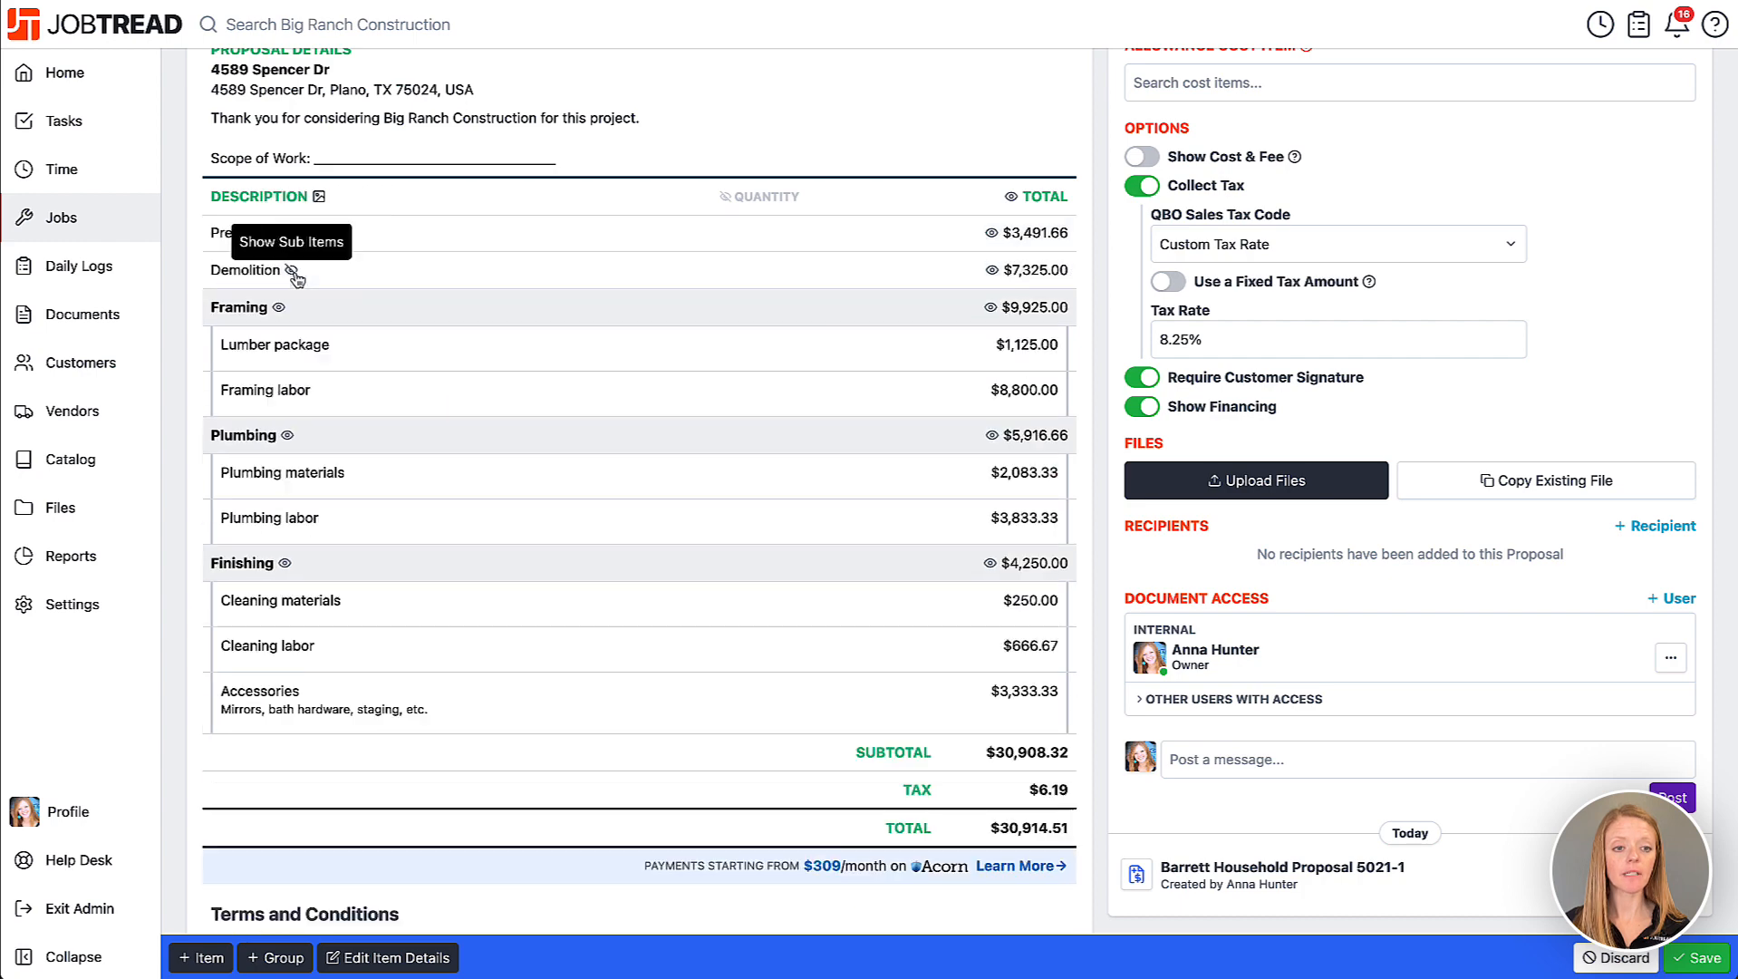
pyautogui.click(292, 270)
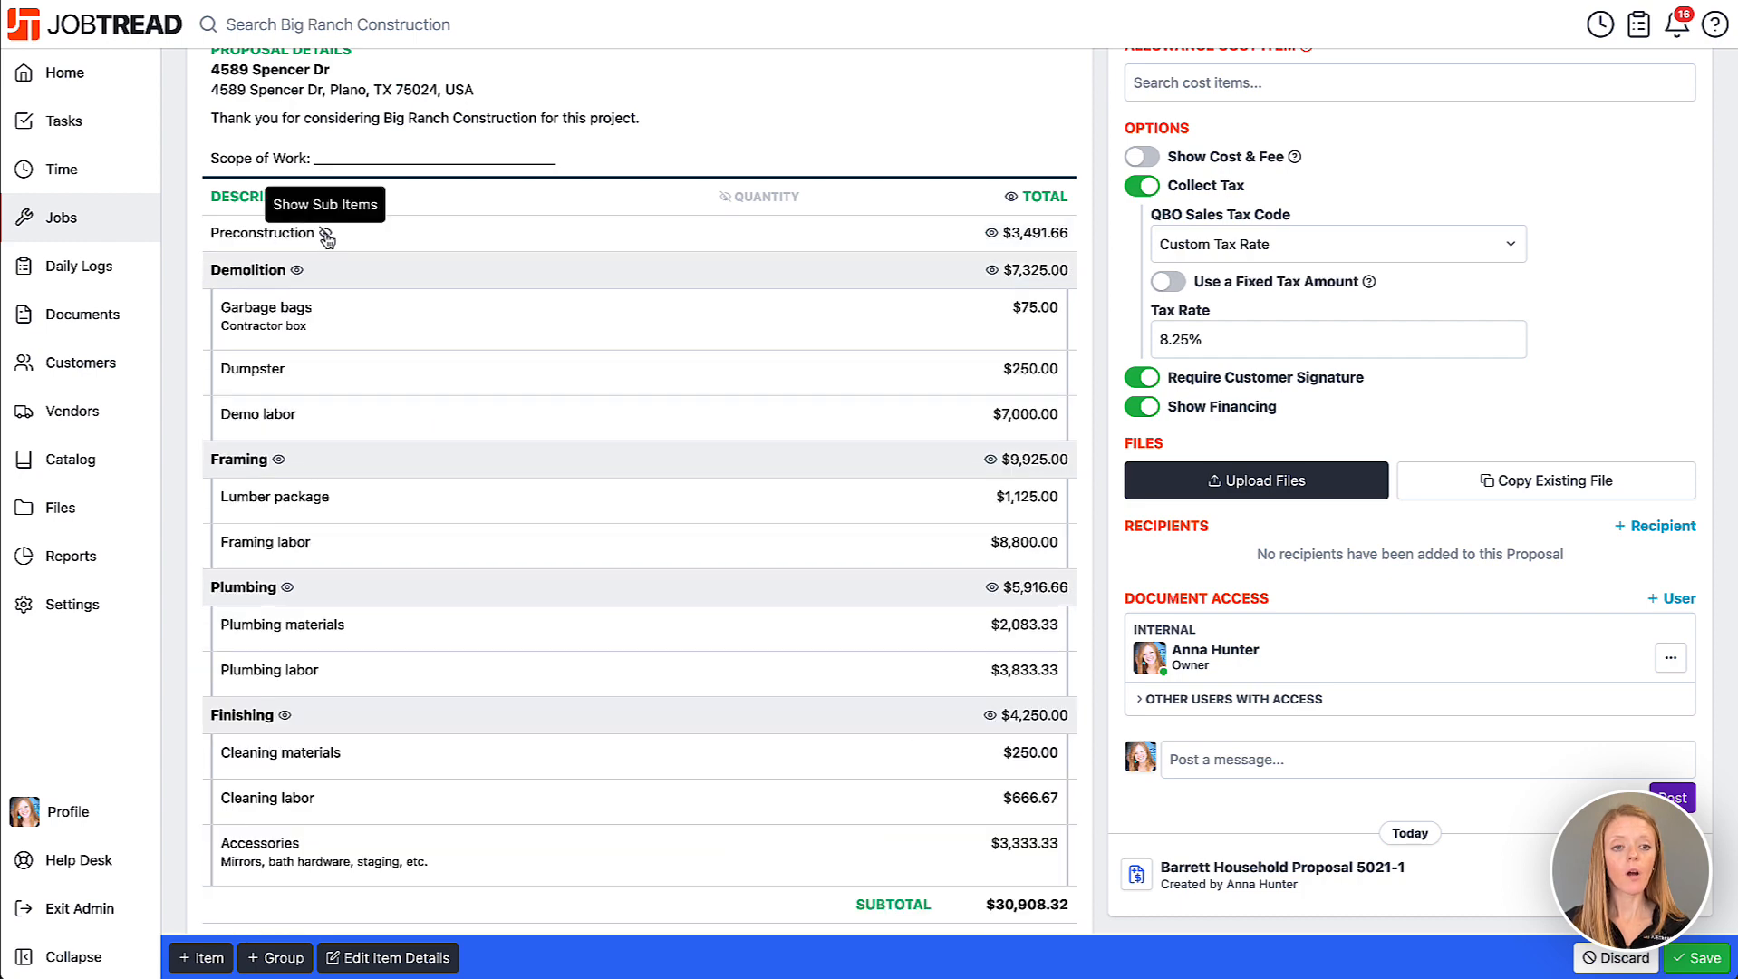
pyautogui.click(325, 234)
# Hide the sub item totals of the Preconstruction, Demolition, Framing, Plumbing and Finishing groups.
pyautogui.click(994, 234)
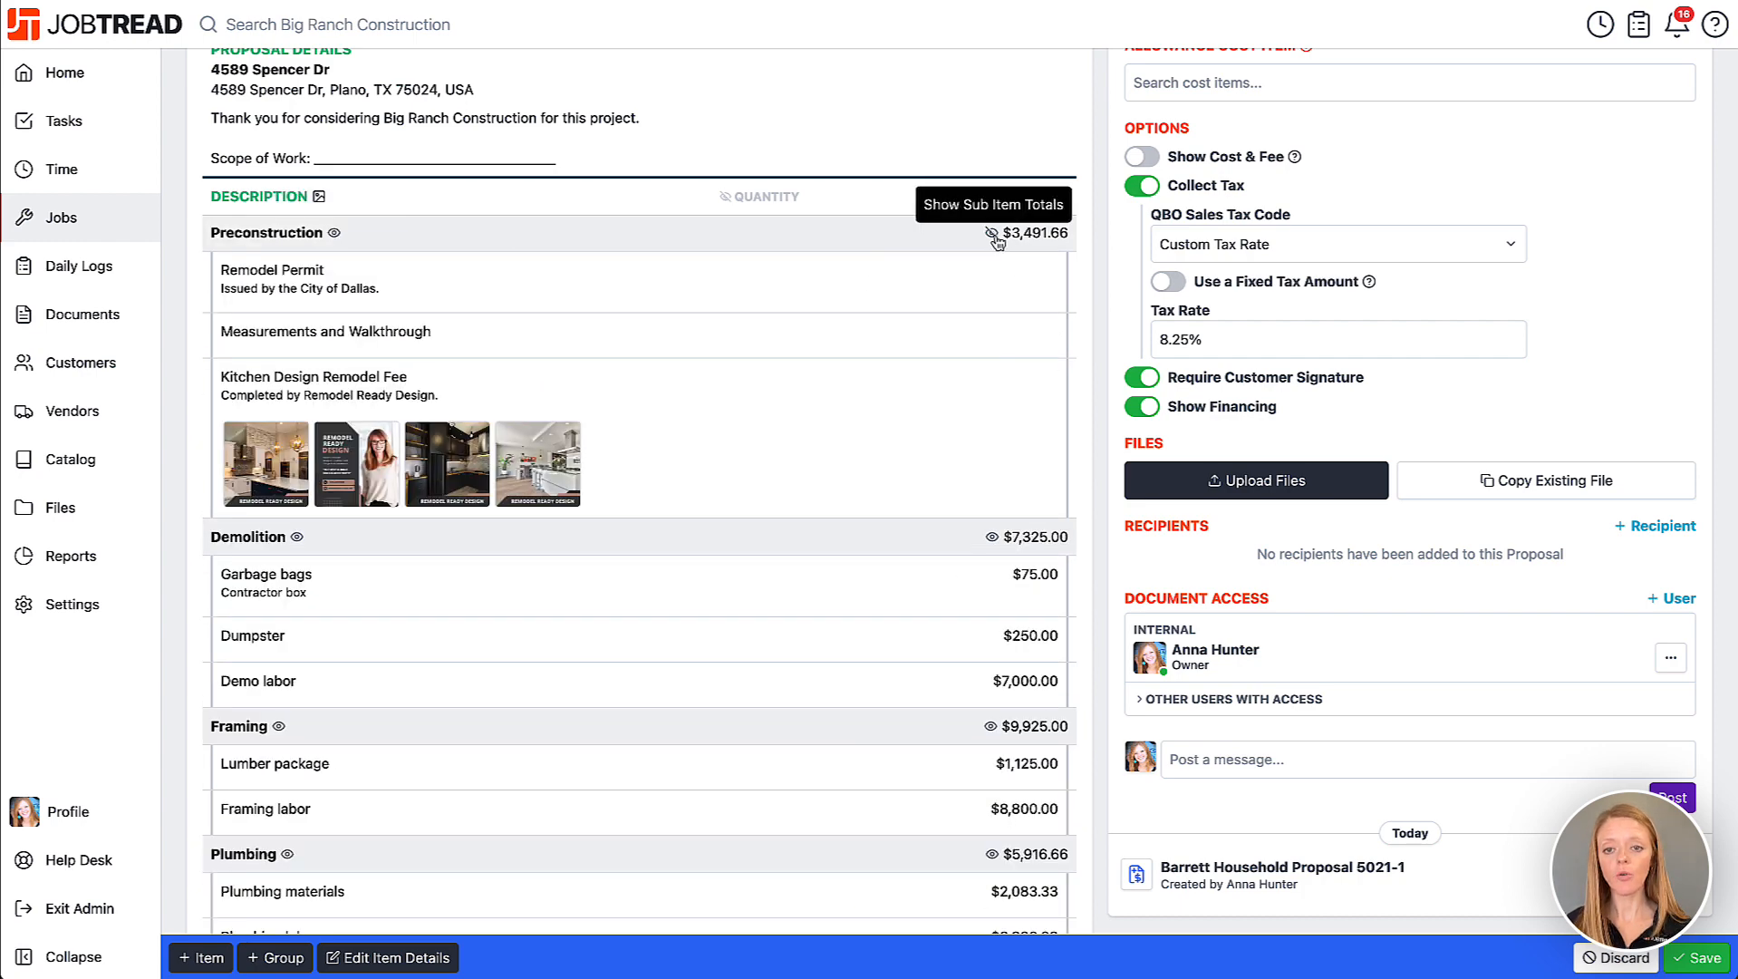
pyautogui.click(995, 537)
pyautogui.scroll(-3, 997, 541)
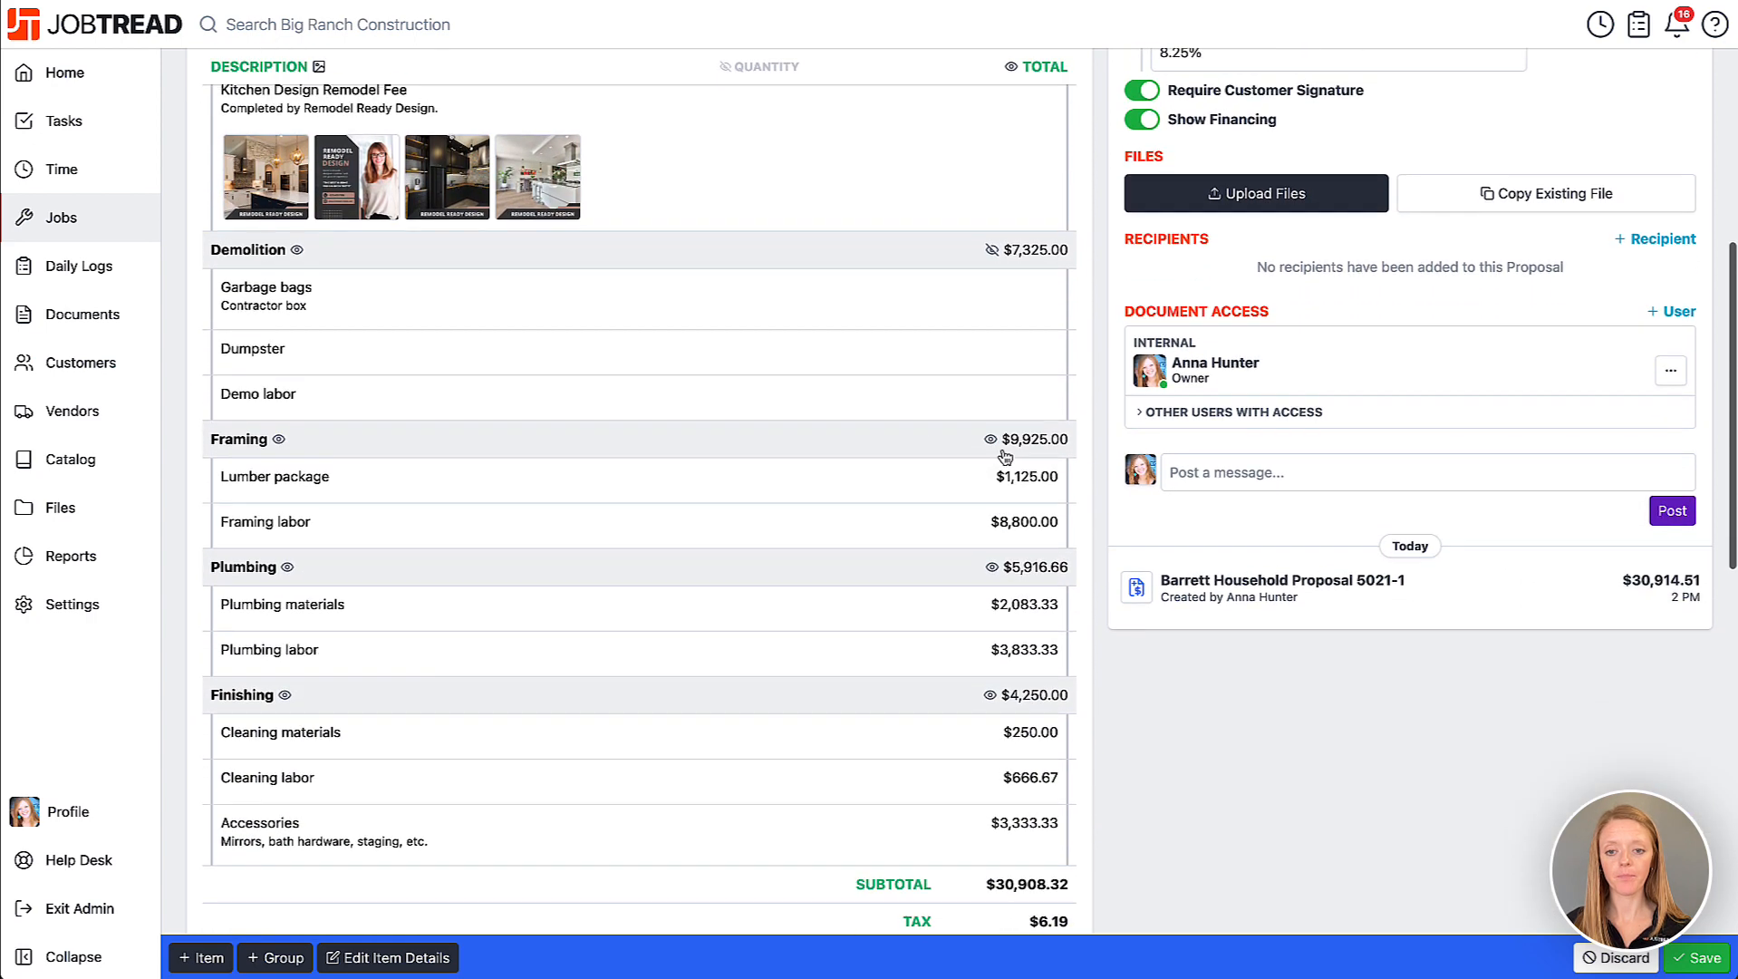
pyautogui.click(992, 437)
pyautogui.click(994, 567)
pyautogui.scroll(-2, 994, 569)
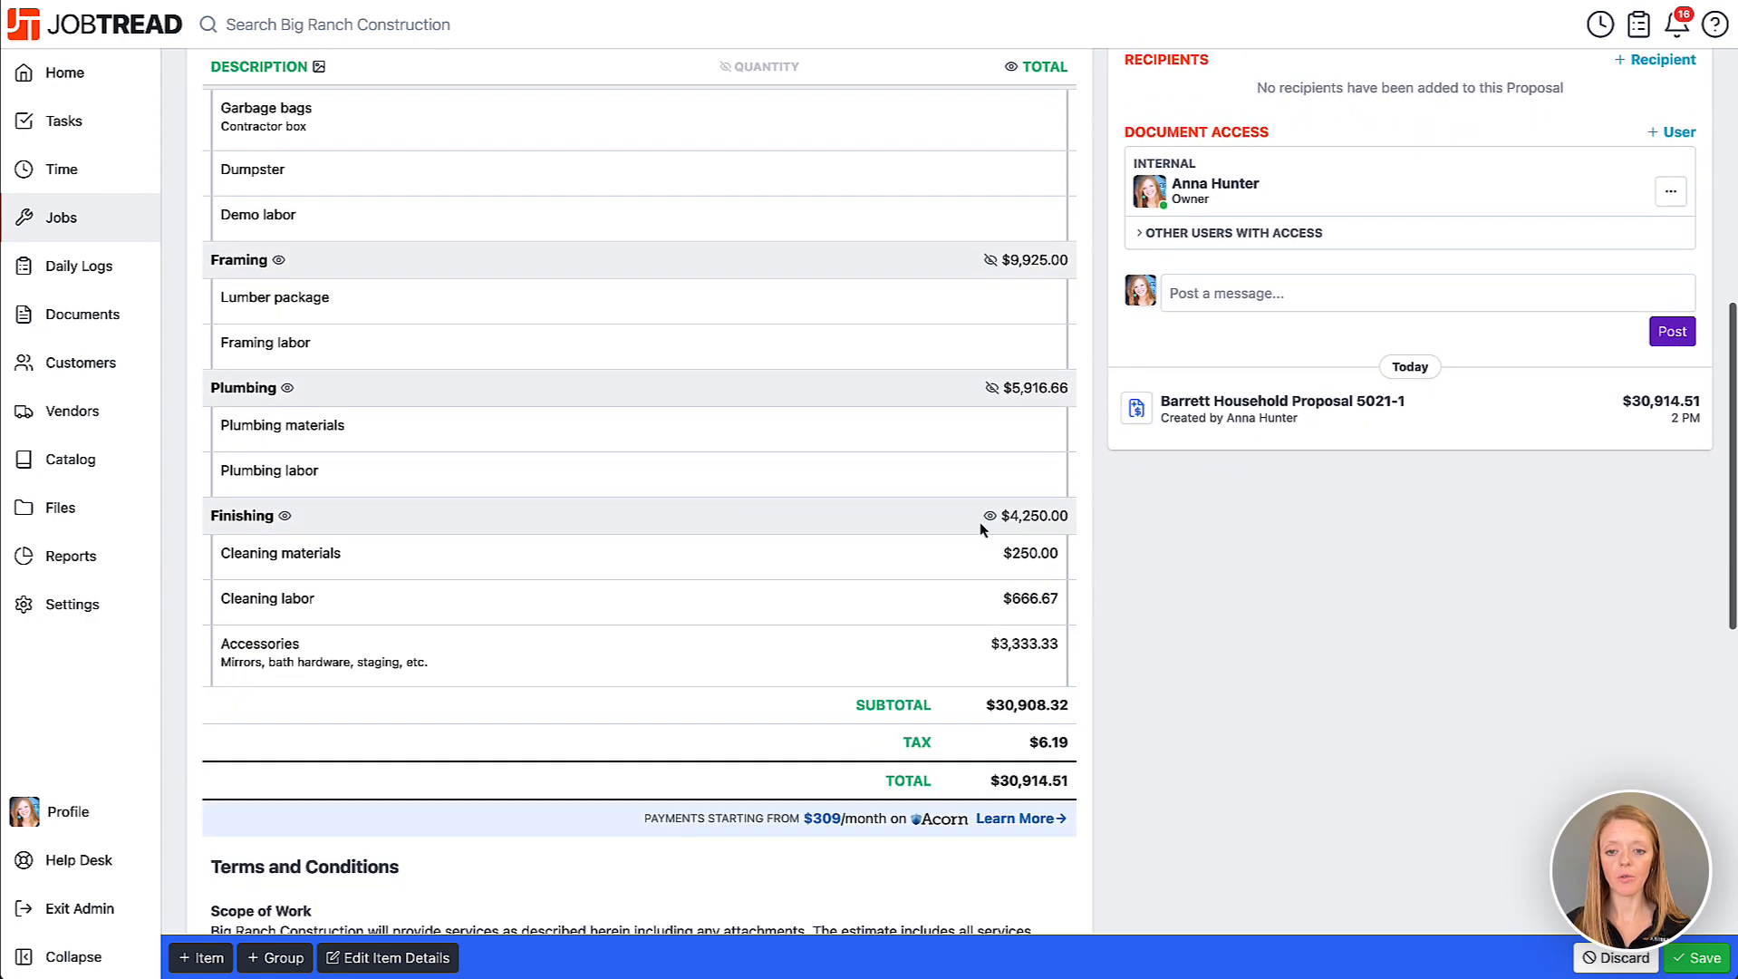
pyautogui.click(990, 516)
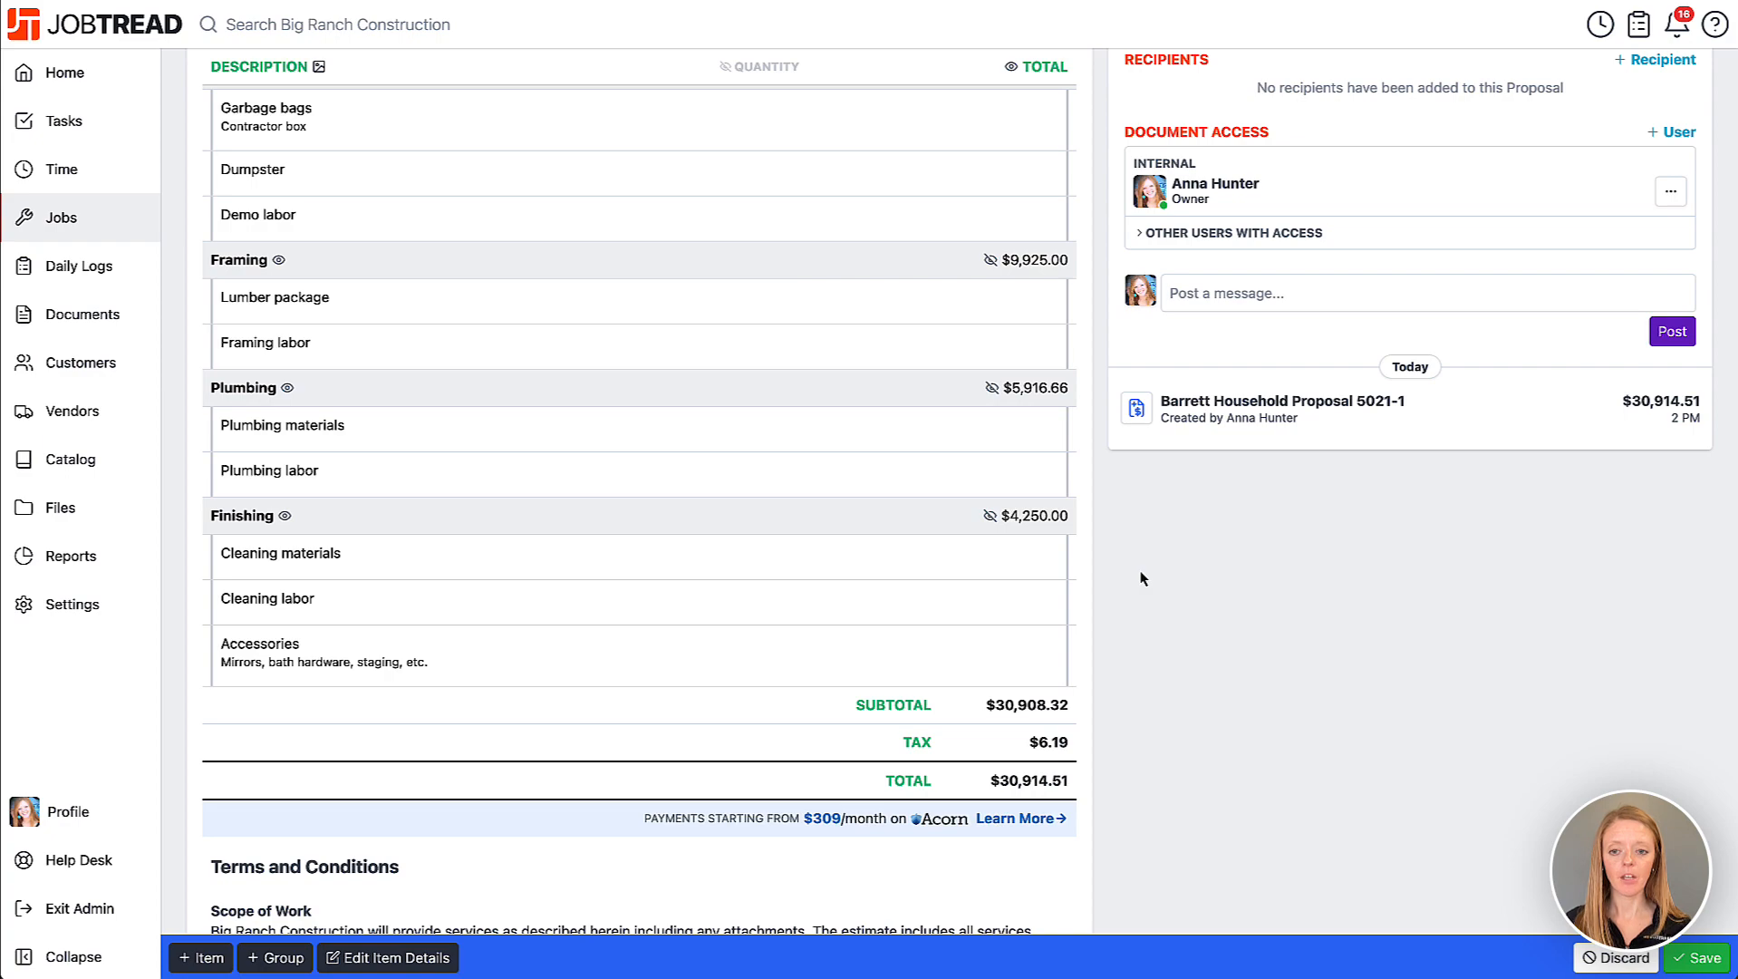
# Review the proposal's terms and conditions and the customer signature section at its end.
pyautogui.scroll(-5, 1141, 579)
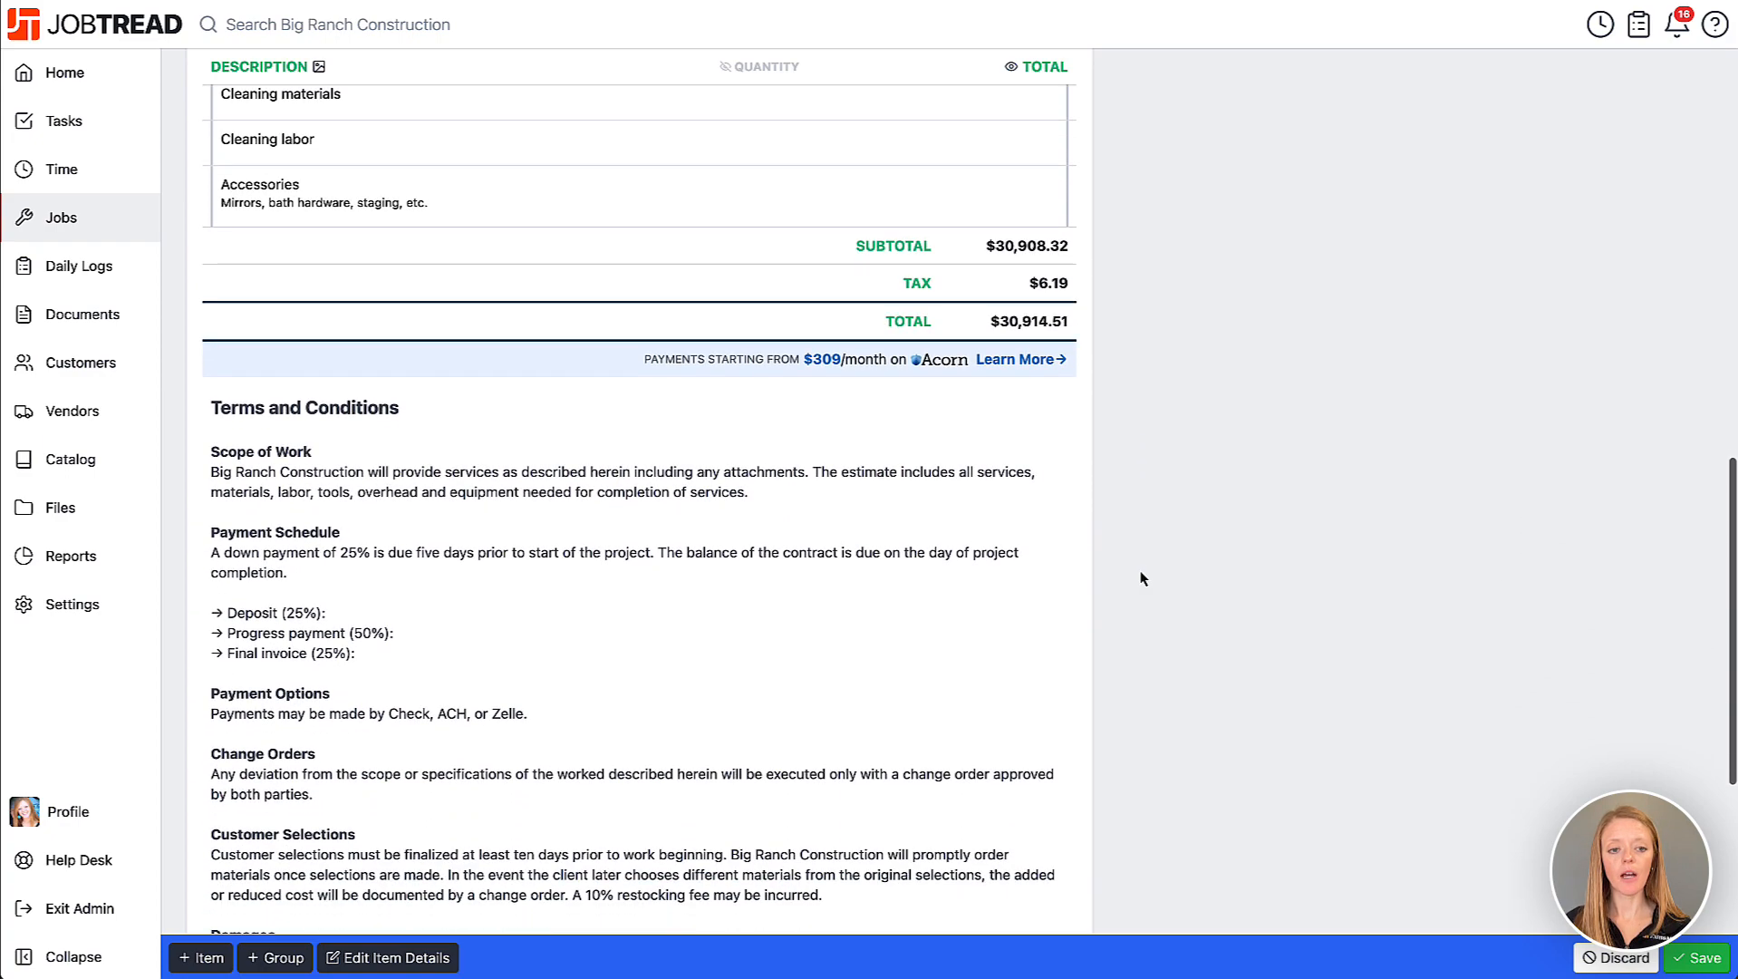
pyautogui.scroll(-4, 1141, 578)
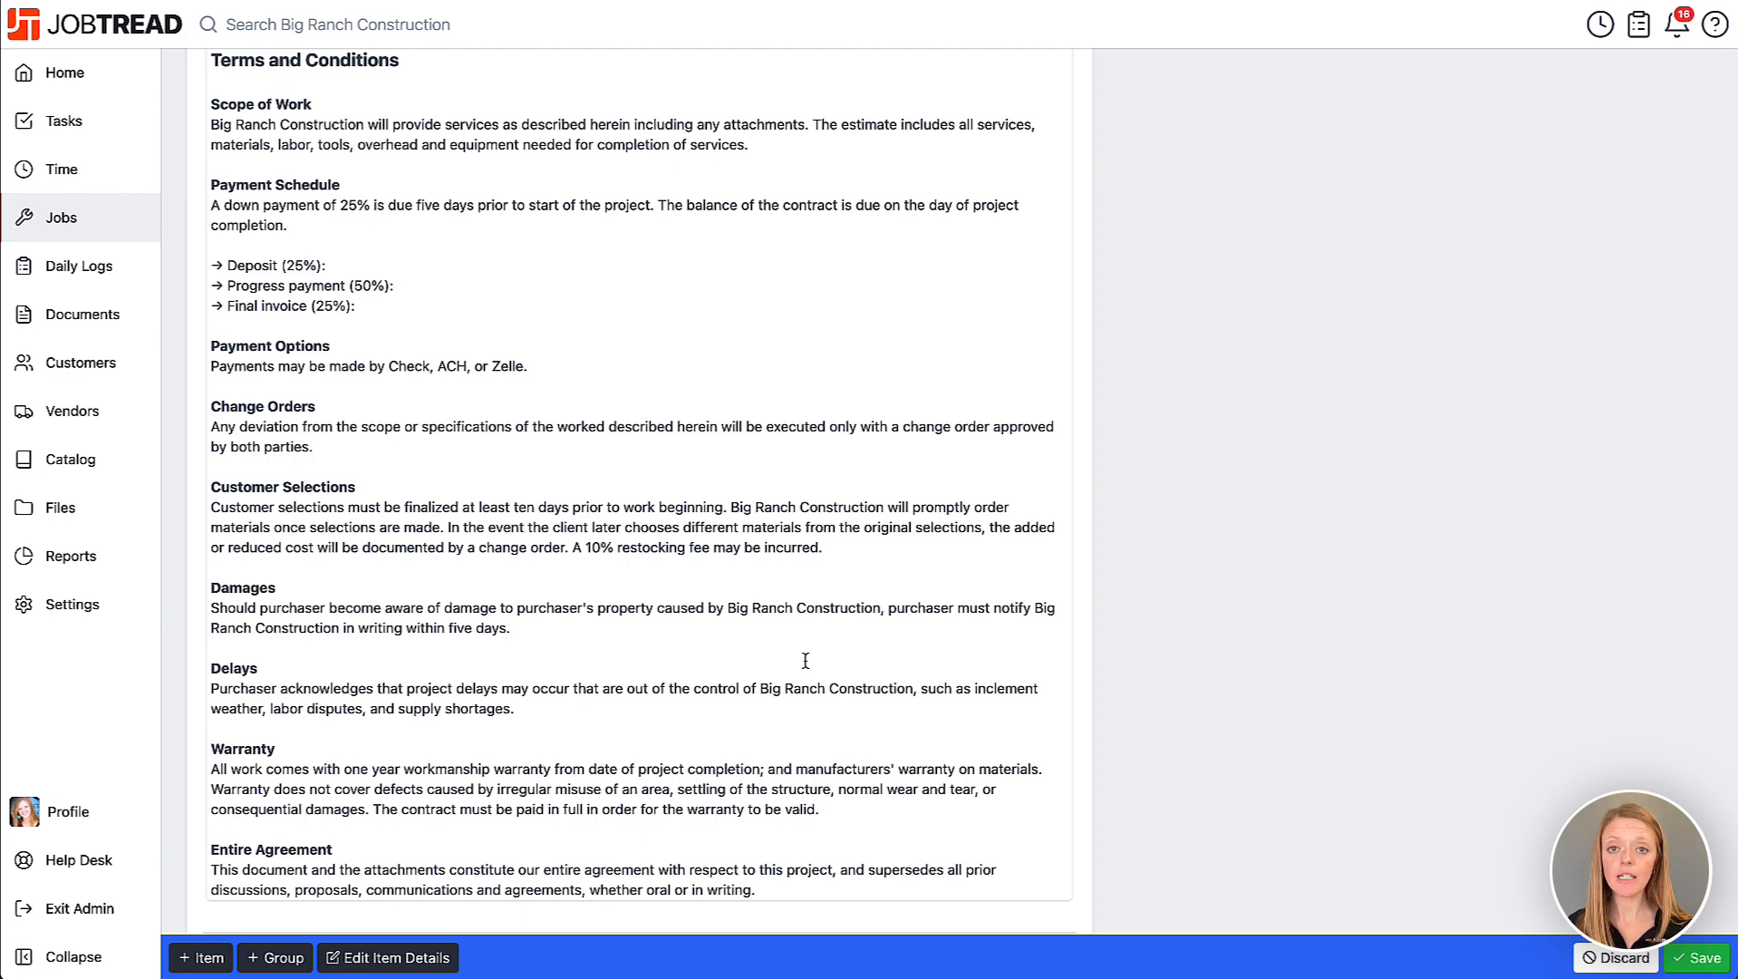
pyautogui.scroll(-3, 757, 552)
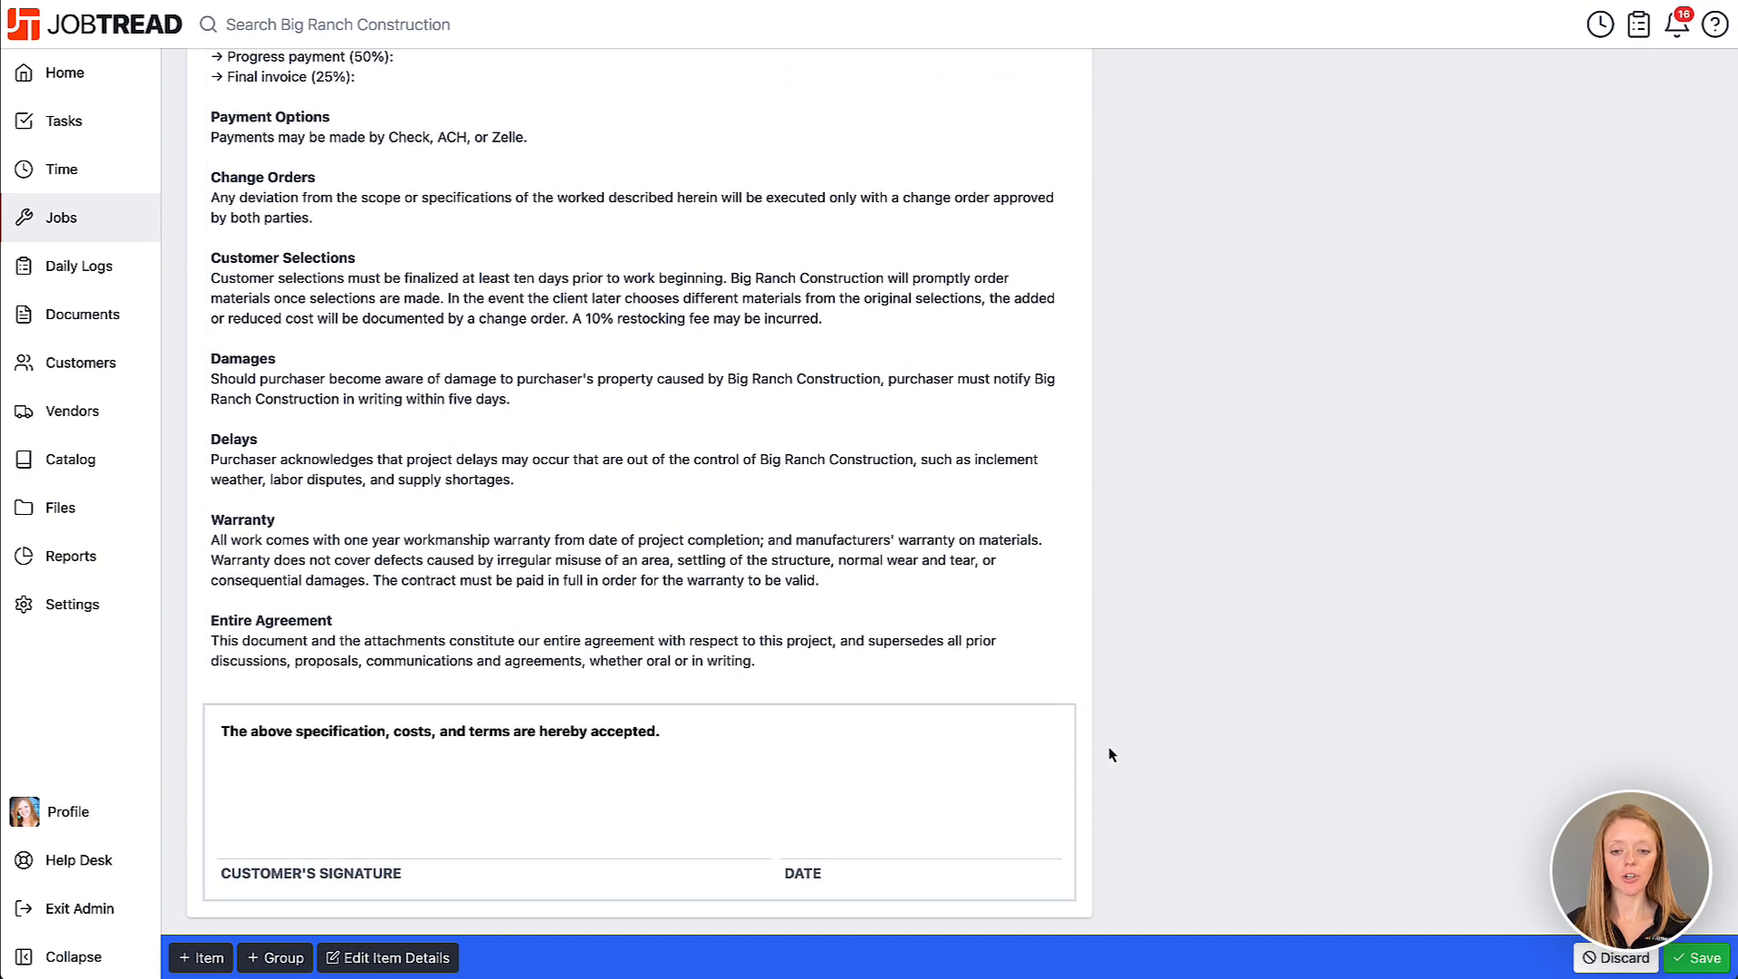
pyautogui.scroll(10, 1323, 537)
pyautogui.scroll(8, 1323, 538)
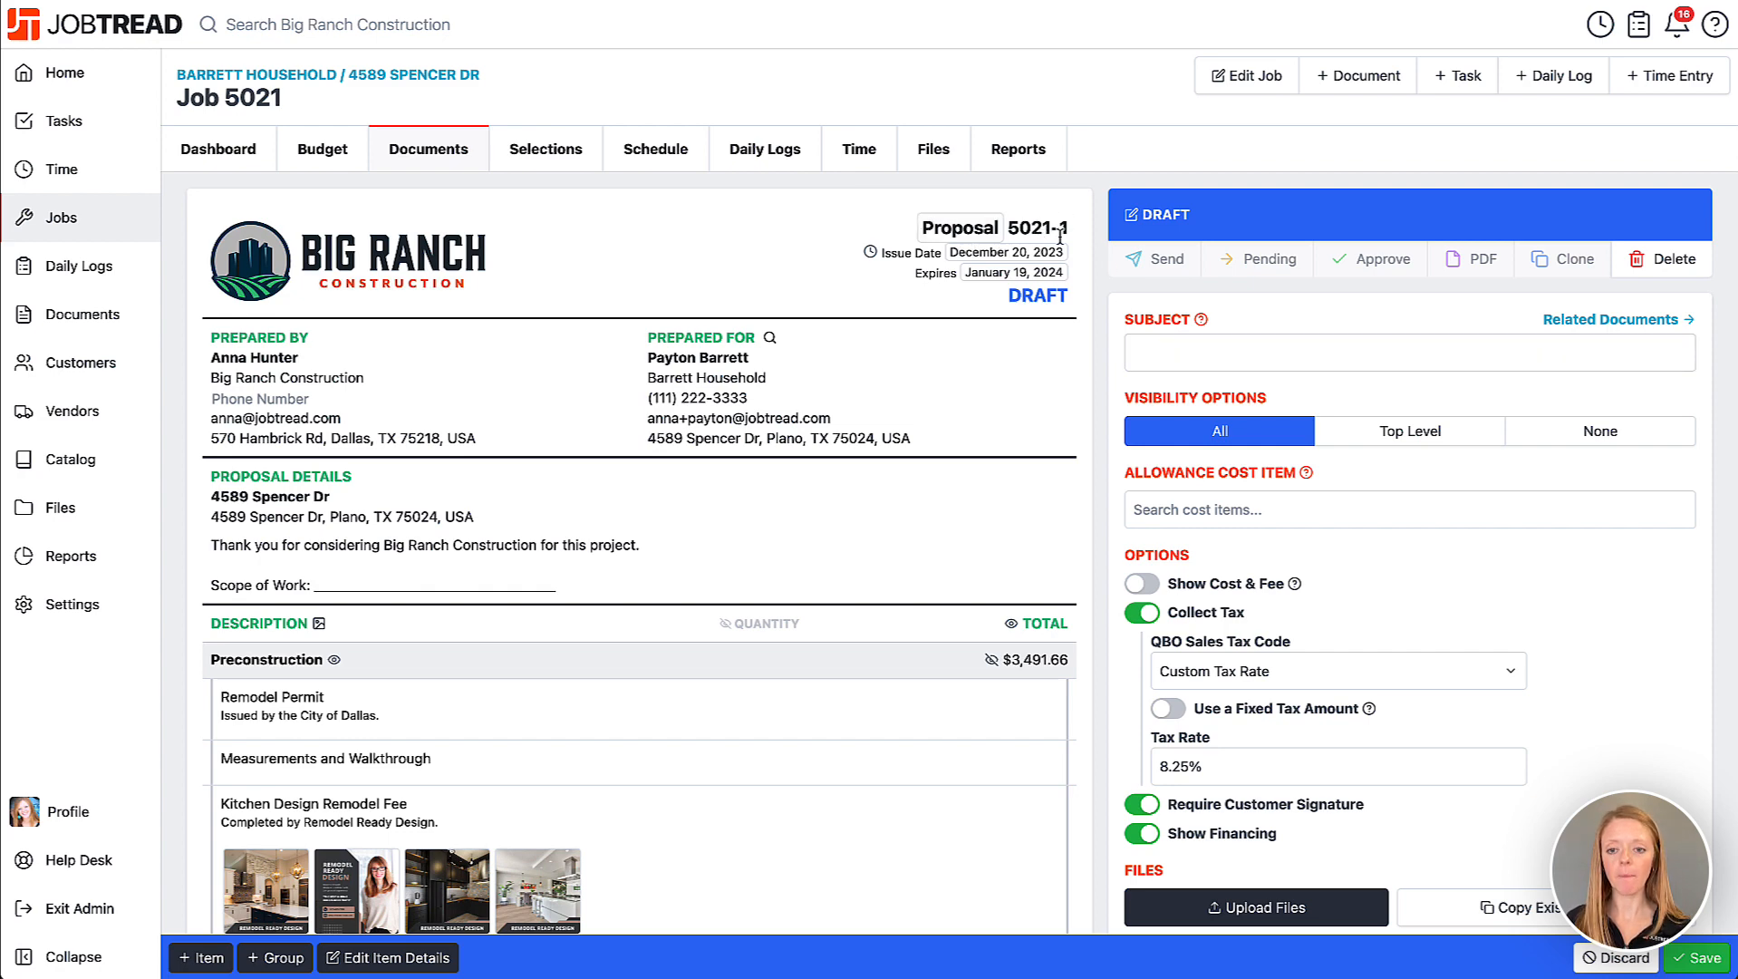
# Try the Show Cost & Fee option, check how it changes the proposal's totals, and switch it off again.
pyautogui.scroll(-2, 1341, 559)
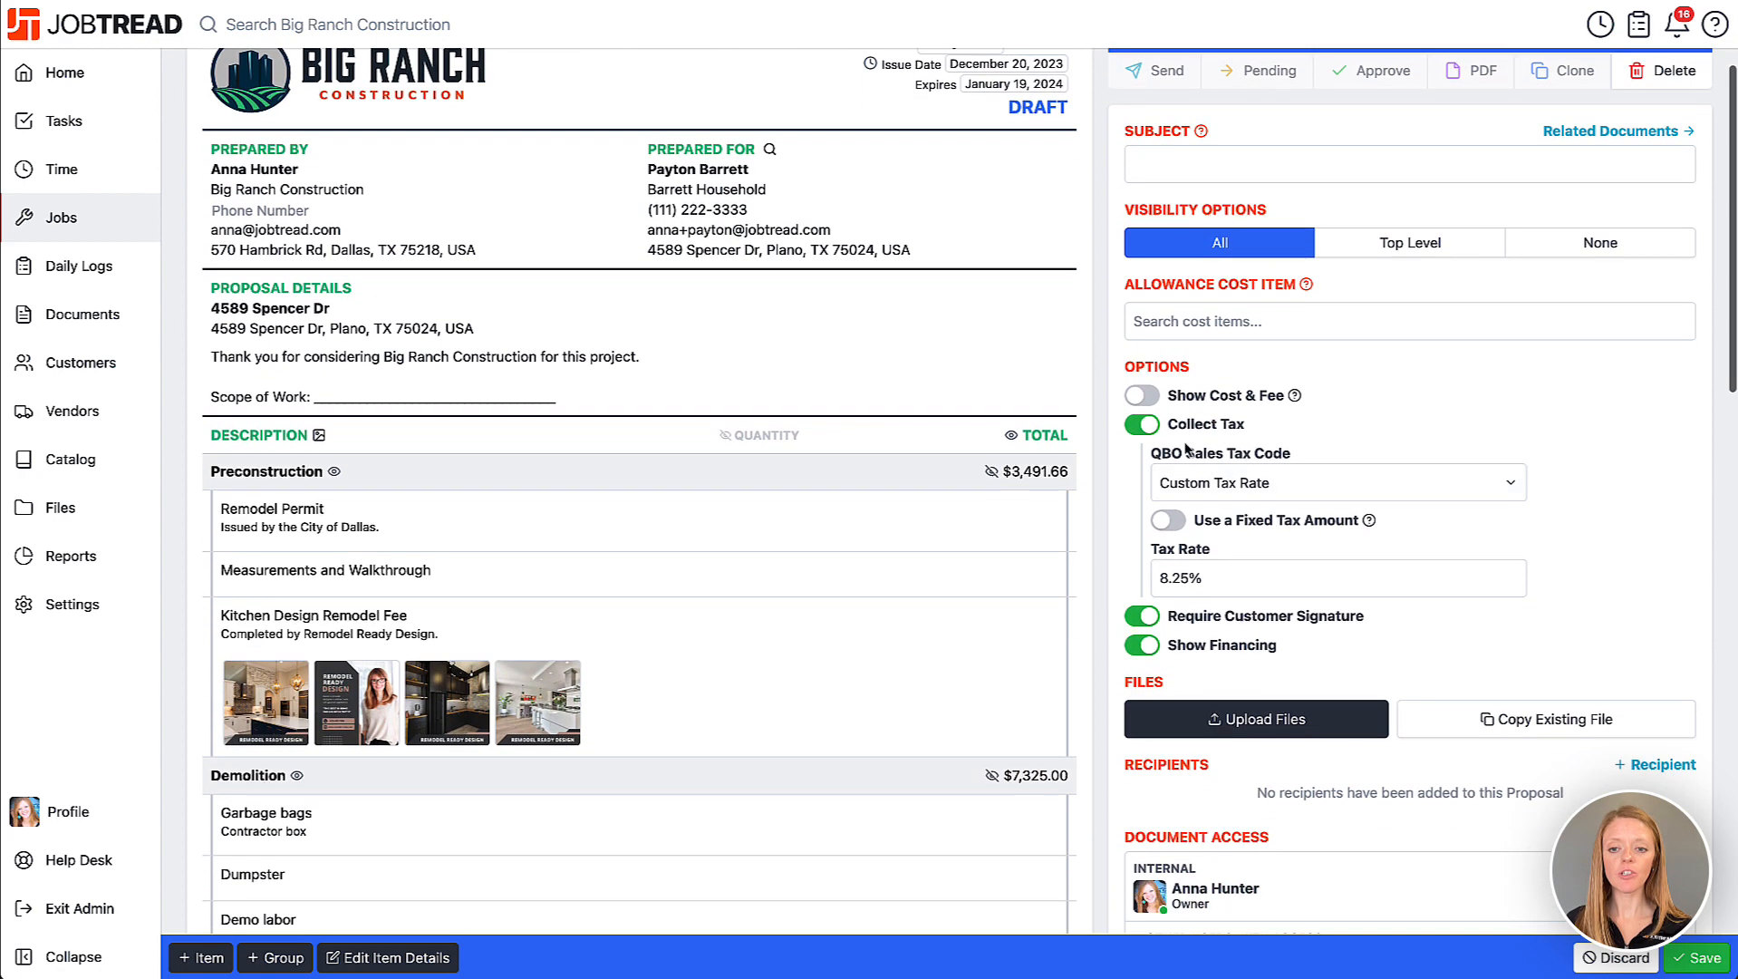
pyautogui.click(1144, 398)
pyautogui.scroll(-8, 1113, 635)
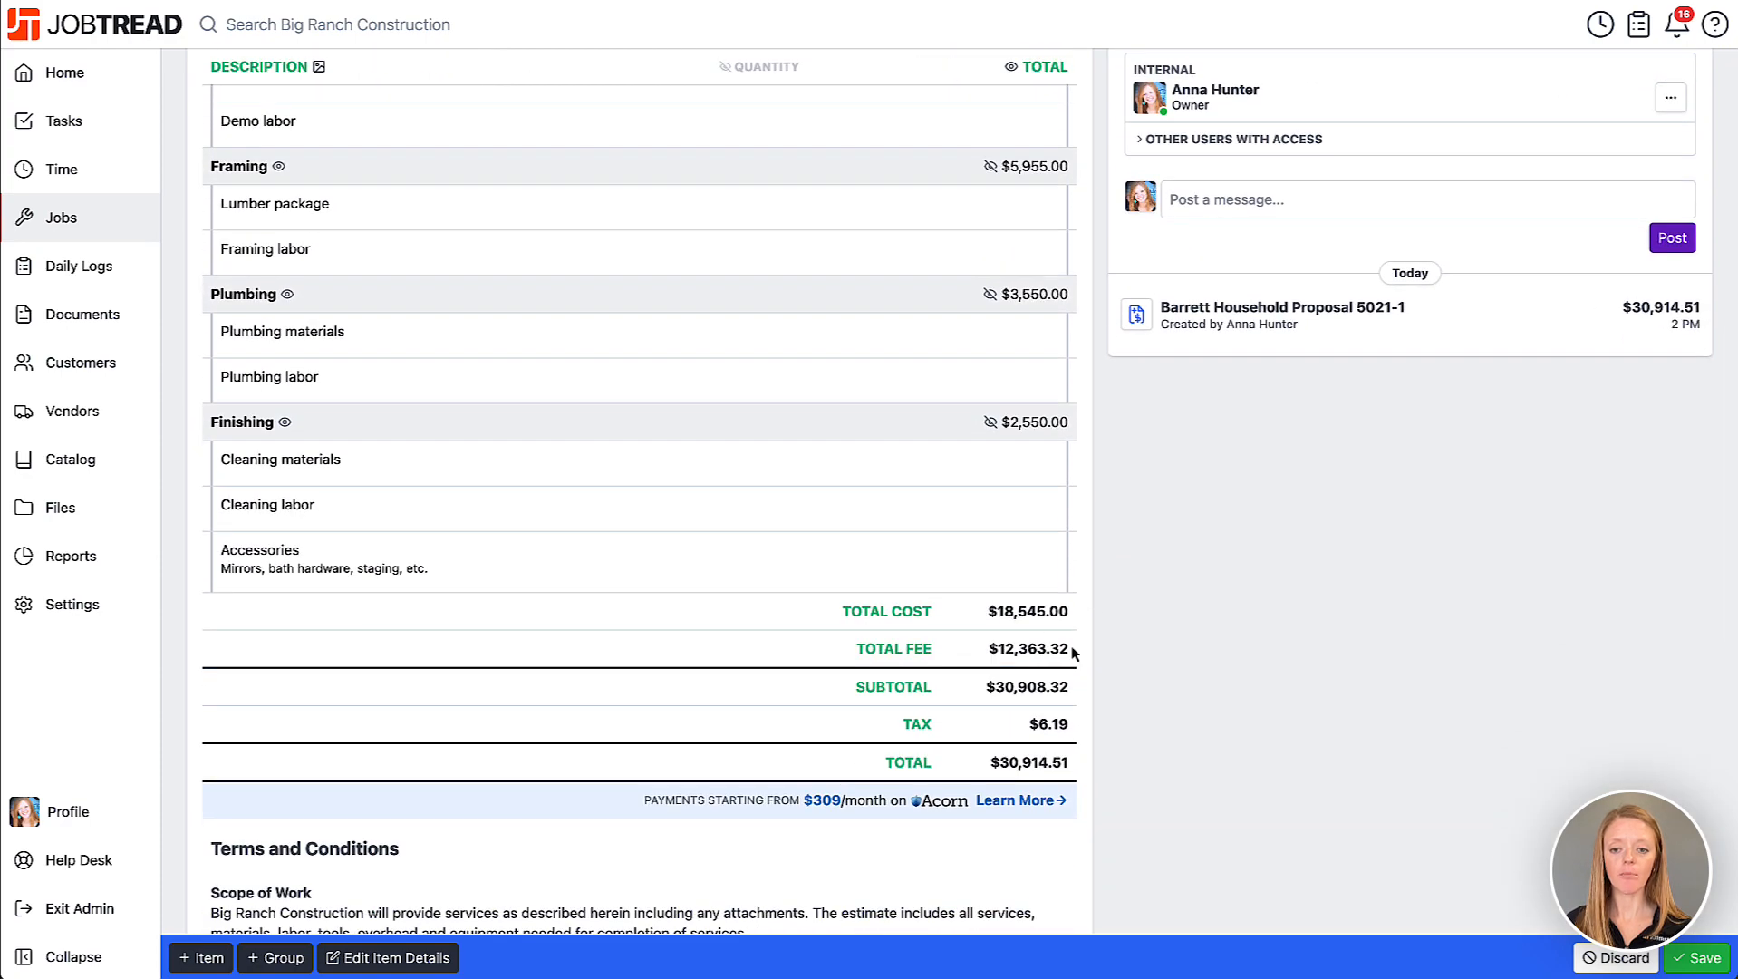
pyautogui.scroll(5, 1167, 331)
pyautogui.scroll(3, 1169, 336)
pyautogui.click(1142, 296)
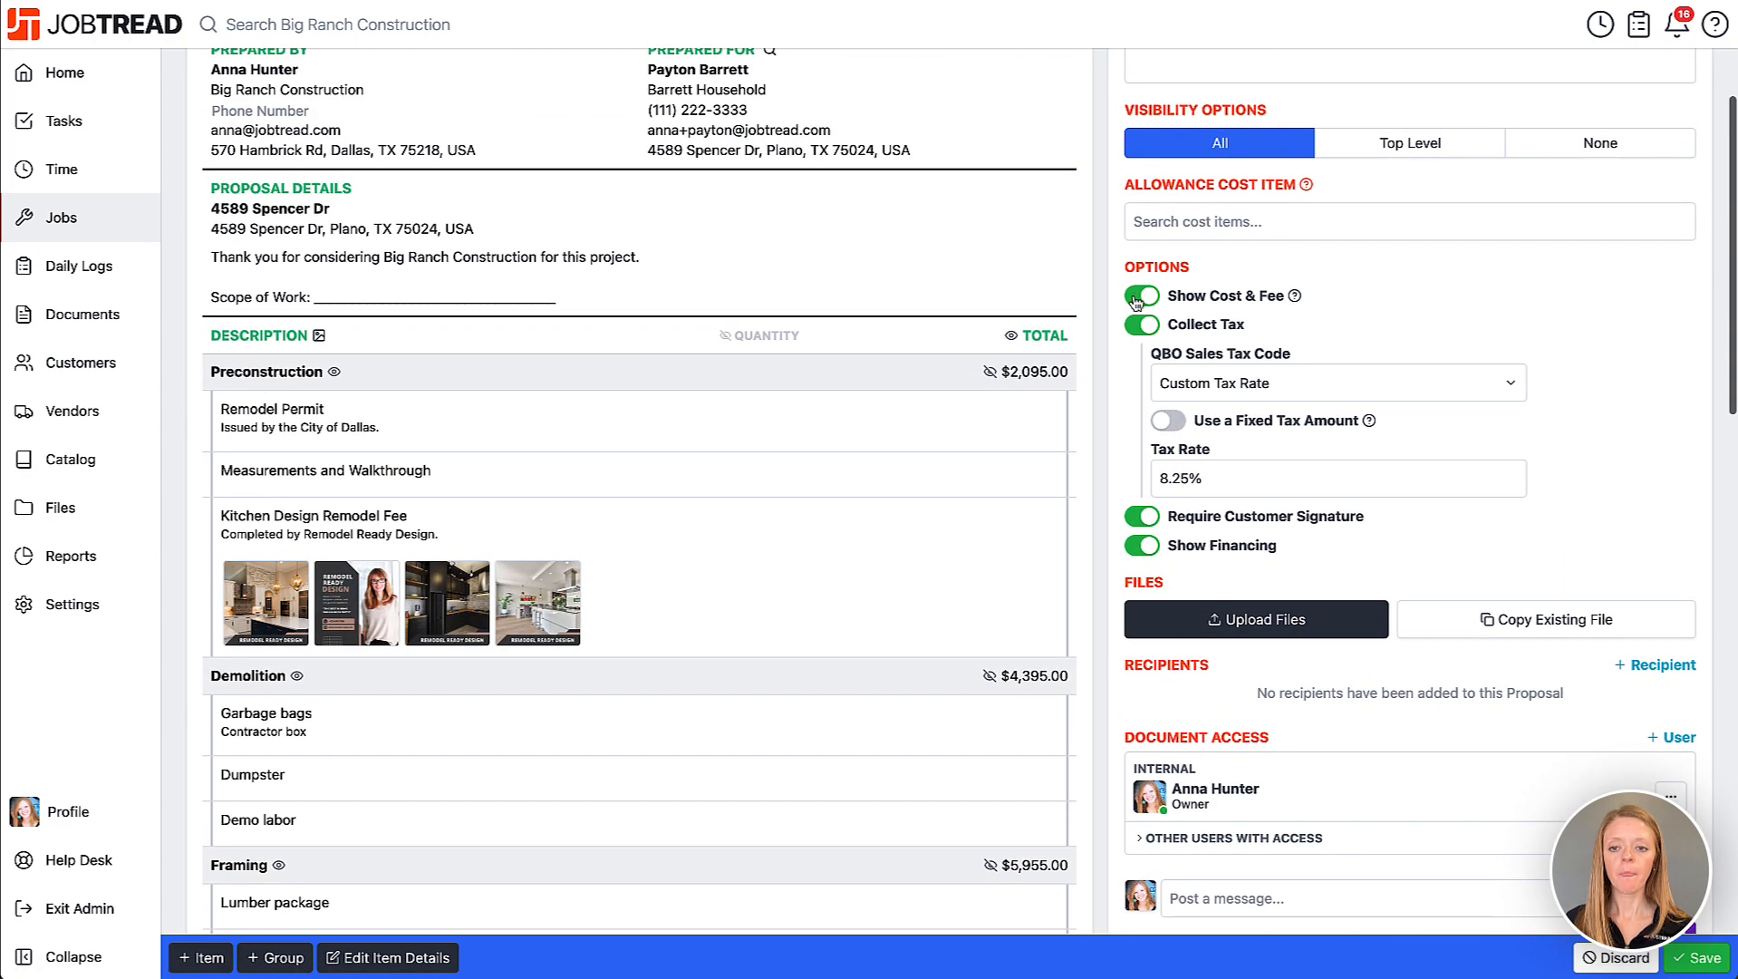
# Save the proposal and prepare to send it, adding the second household contact as a recipient who must sign.
pyautogui.scroll(-1, 1202, 554)
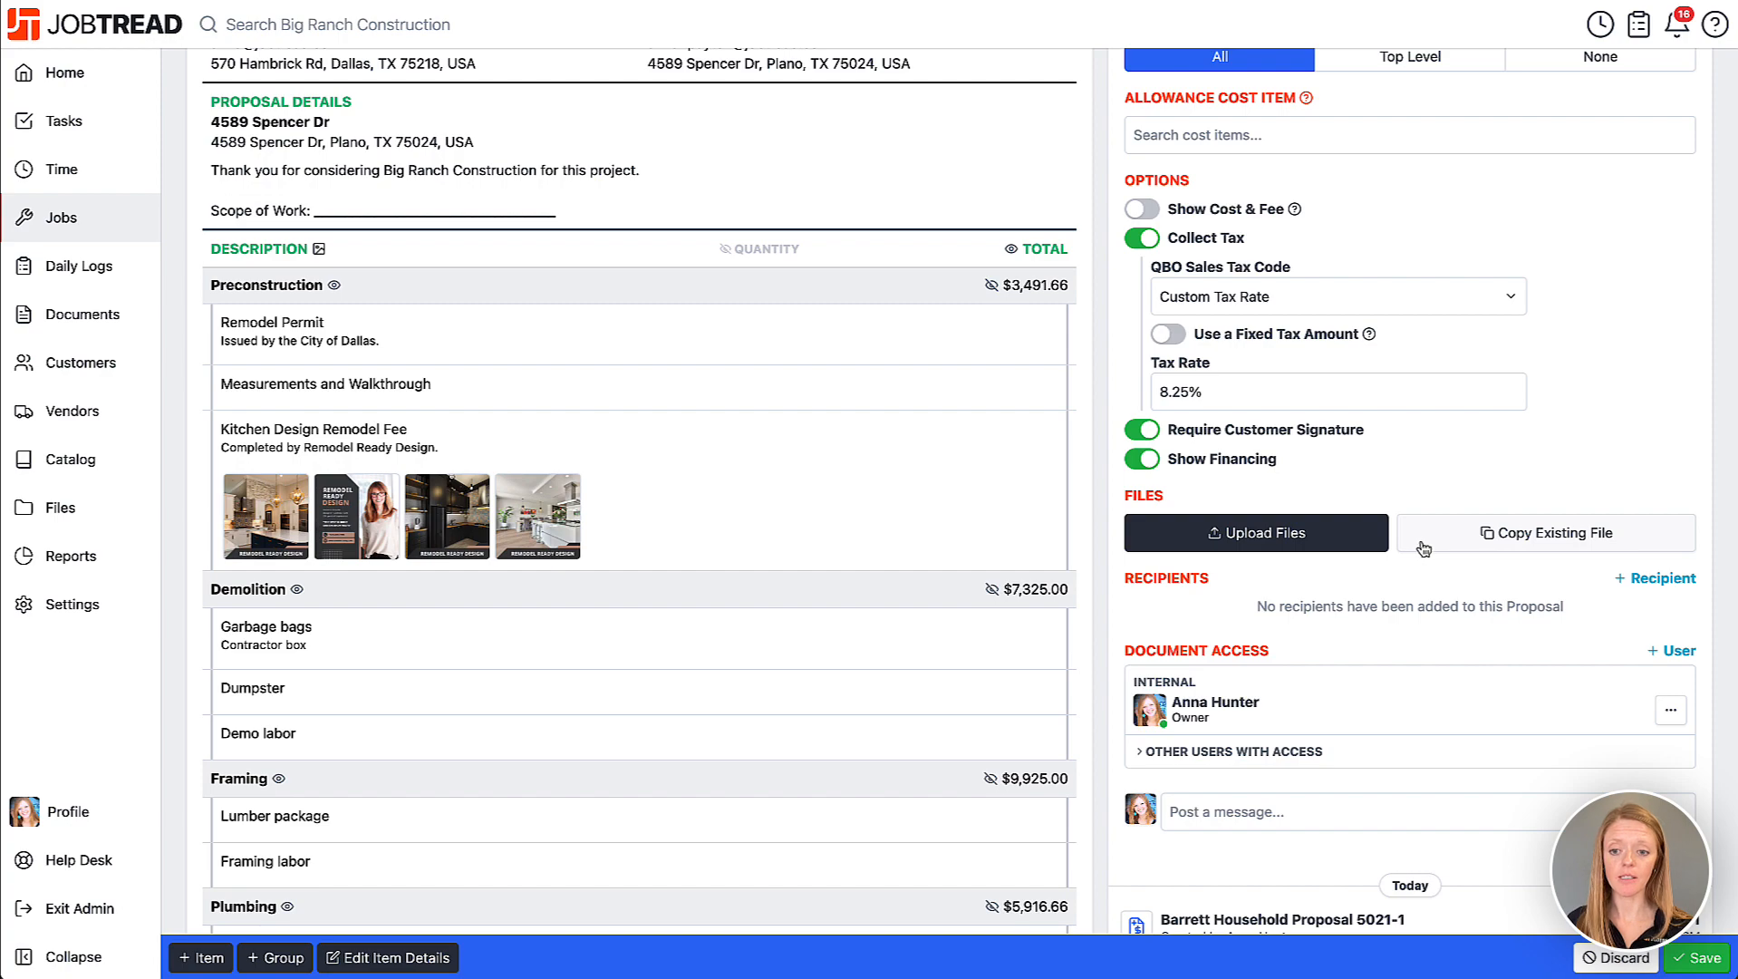
pyautogui.scroll(5, 1424, 549)
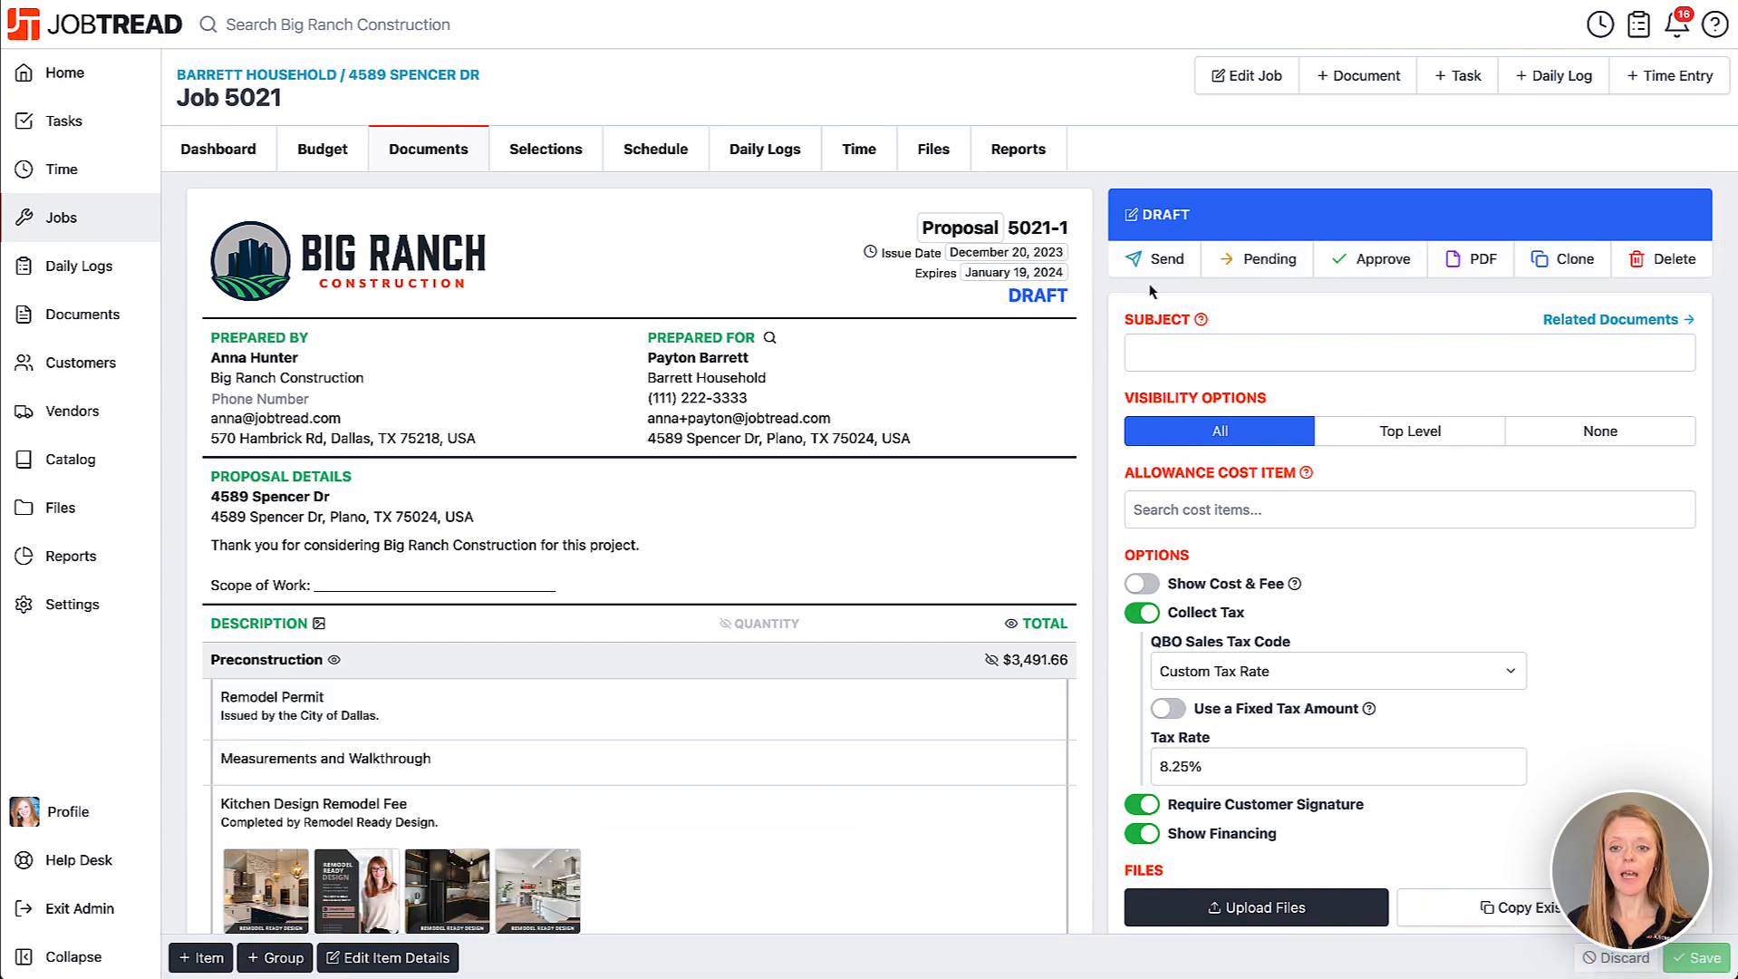
pyautogui.click(1165, 263)
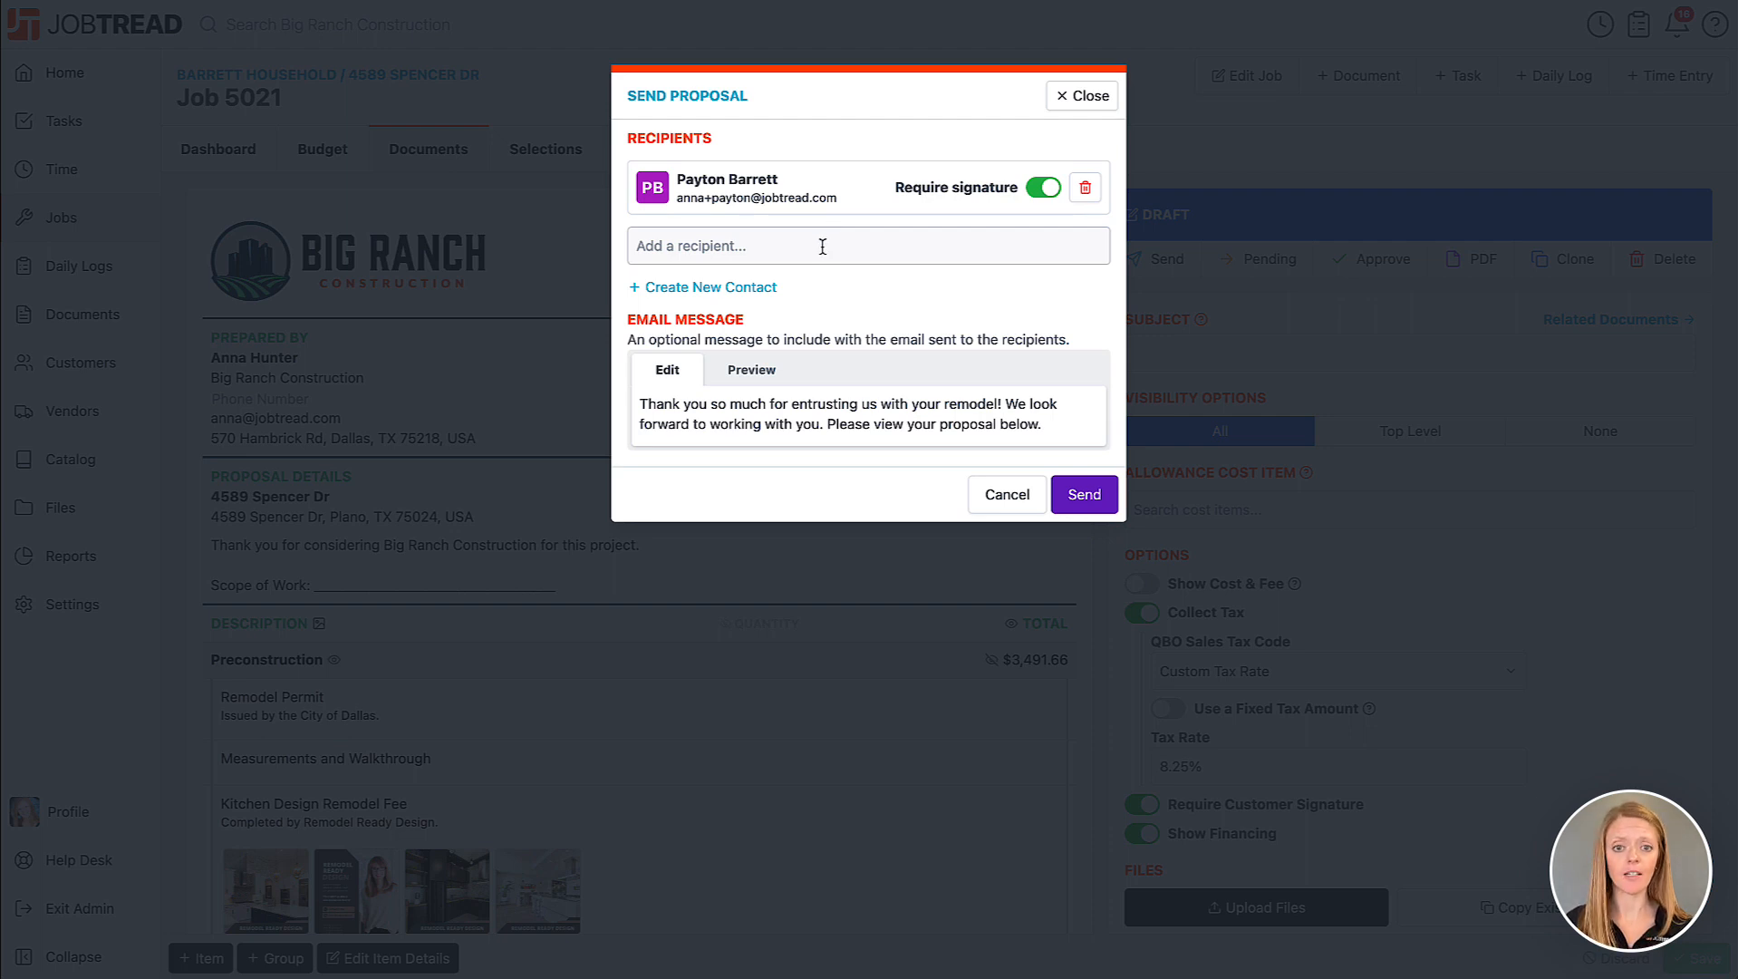
pyautogui.click(823, 247)
pyautogui.scroll(-3, 779, 641)
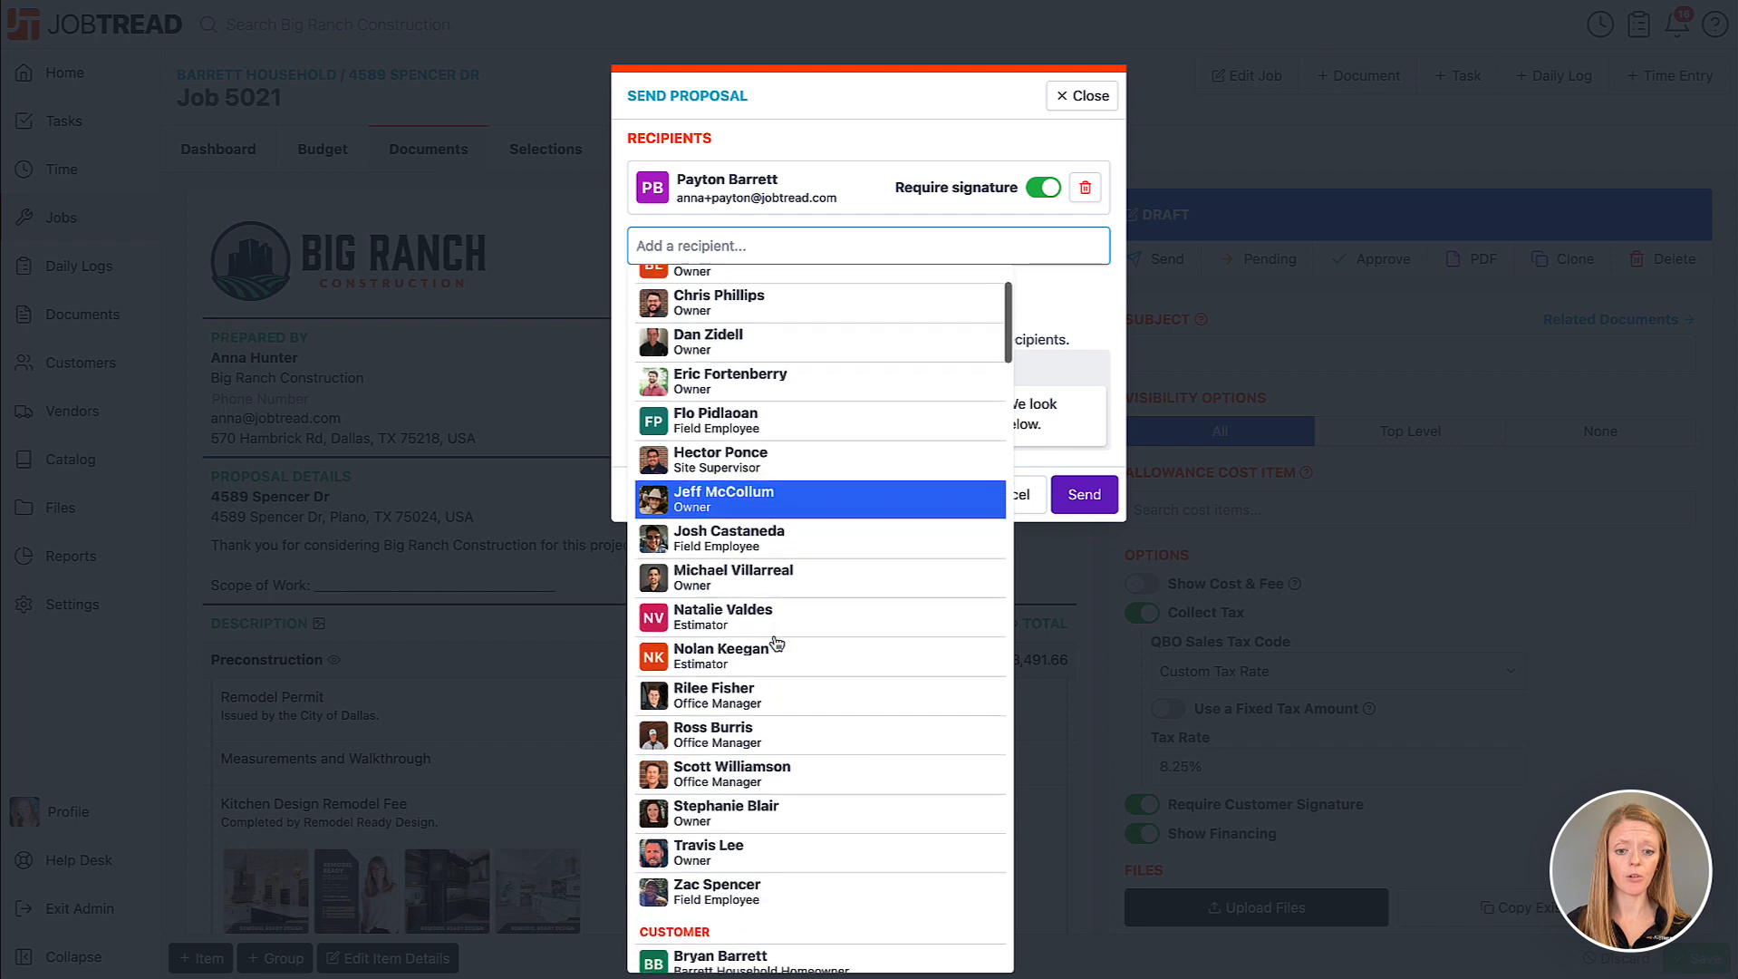
pyautogui.click(752, 779)
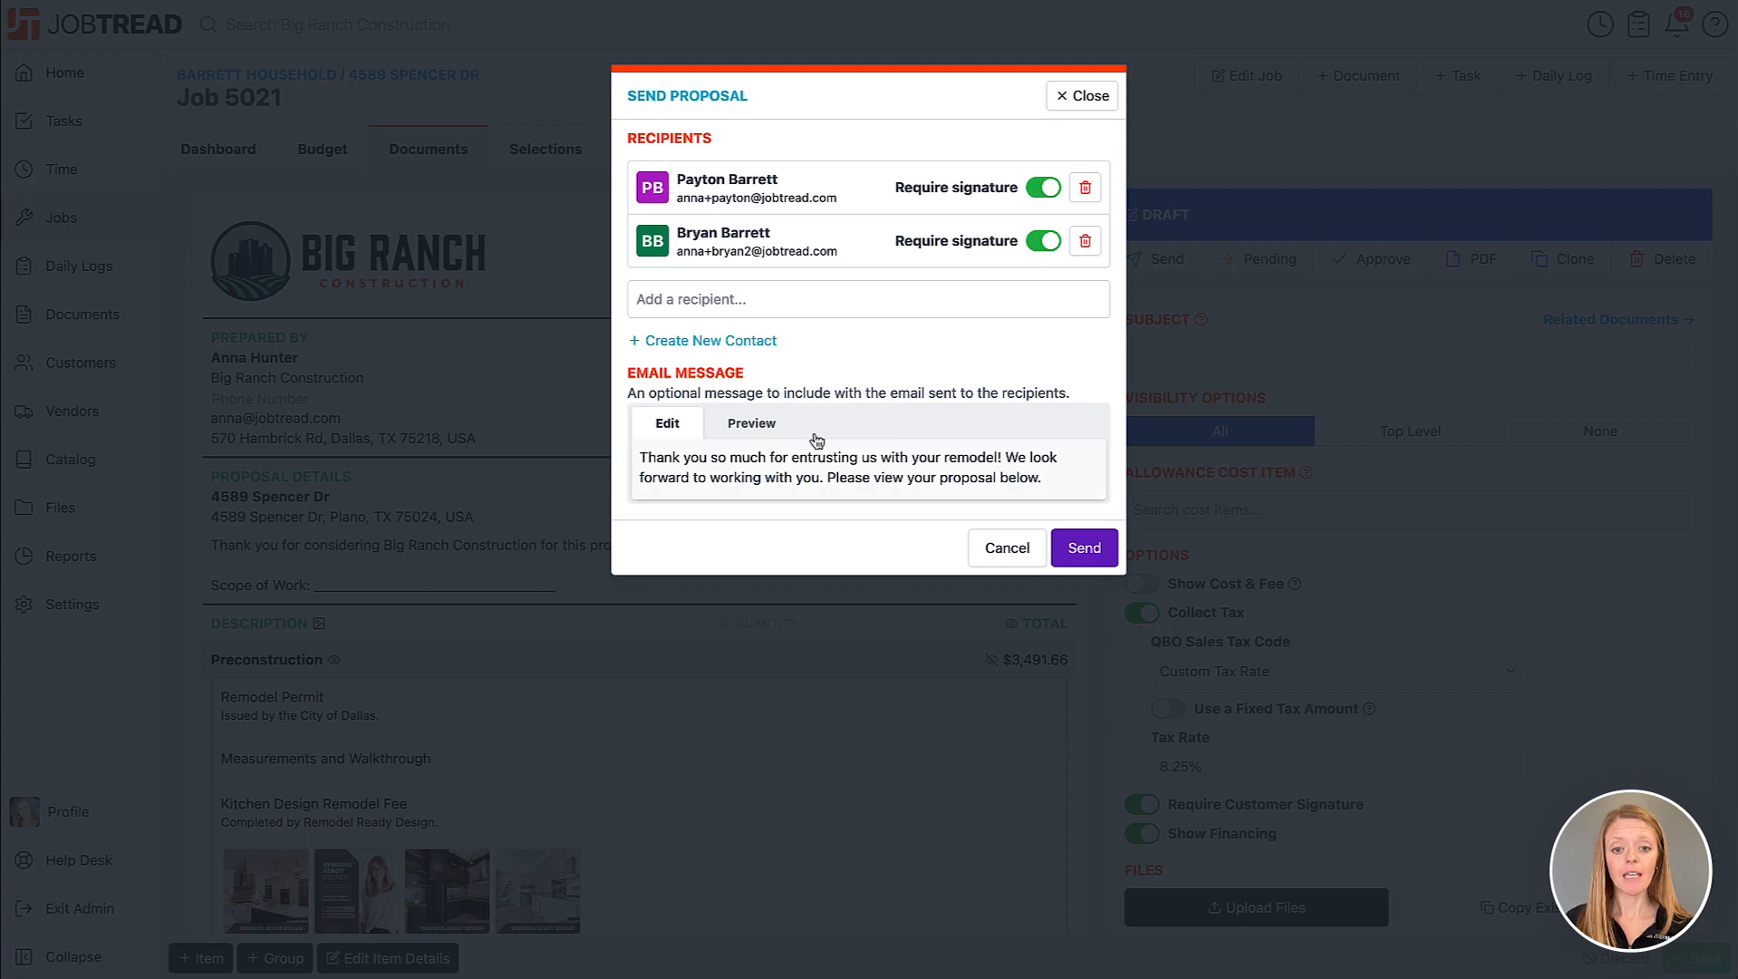
# Check the email message thanking the customer and send the proposal to both recipients.
pyautogui.moveTo(739, 457); pyautogui.dragTo(882, 474)
pyautogui.click(883, 474)
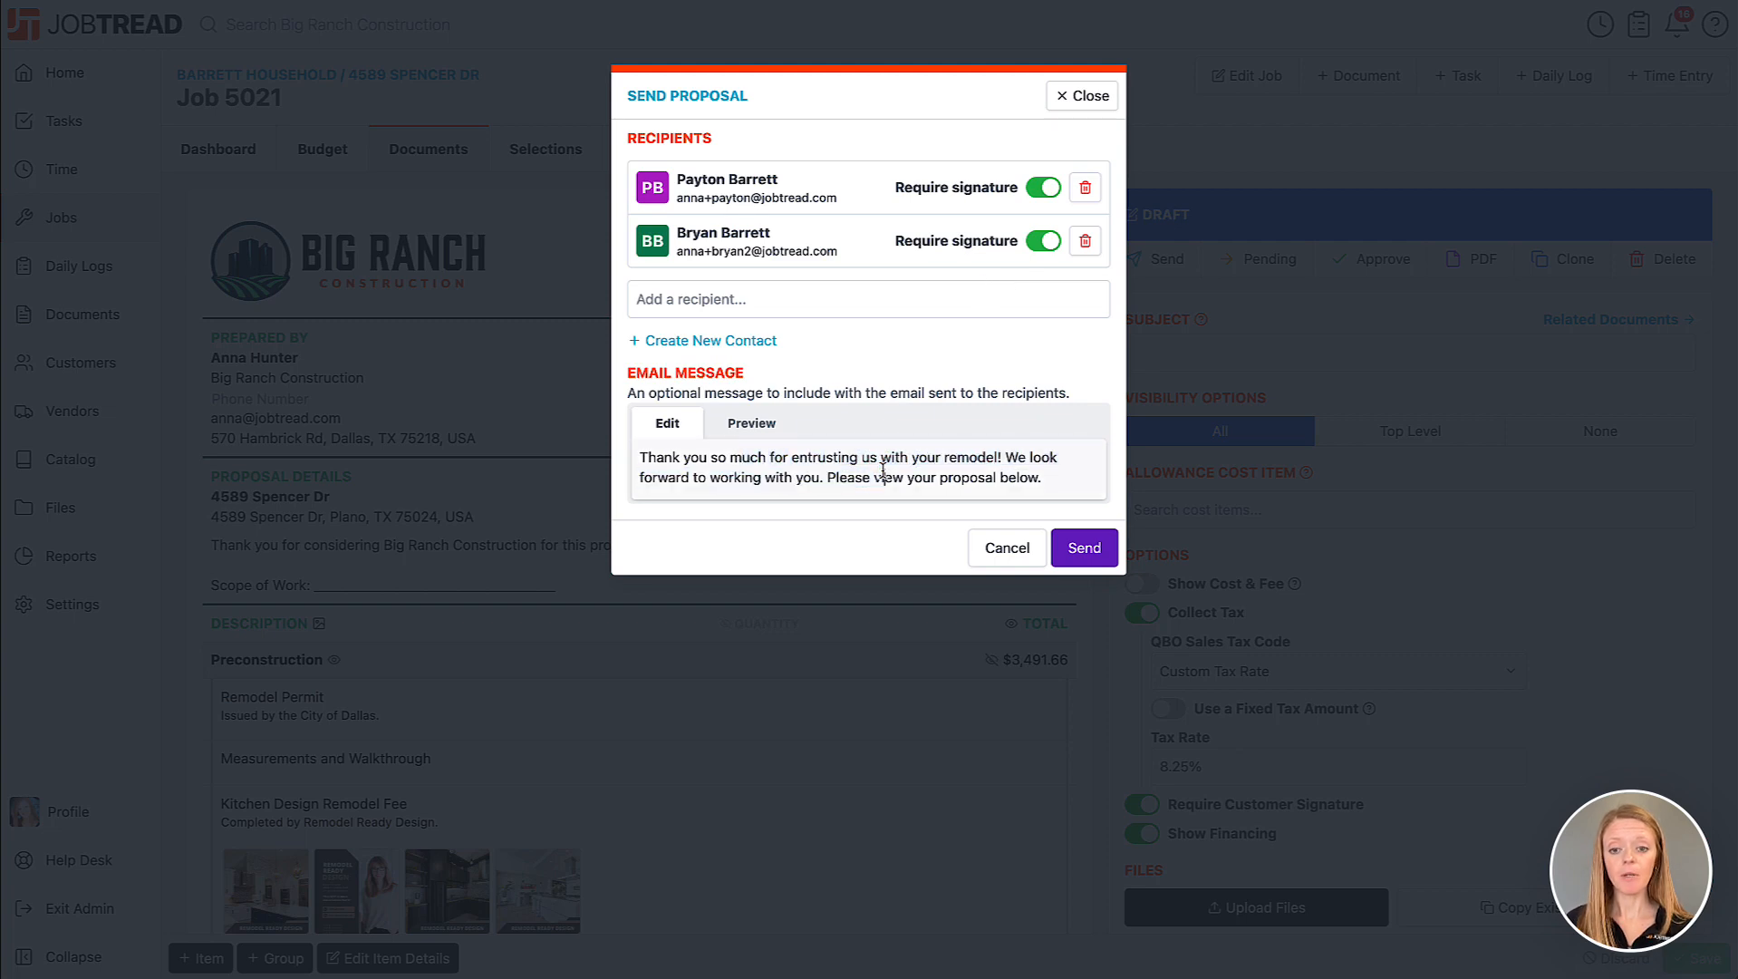
pyautogui.click(1096, 551)
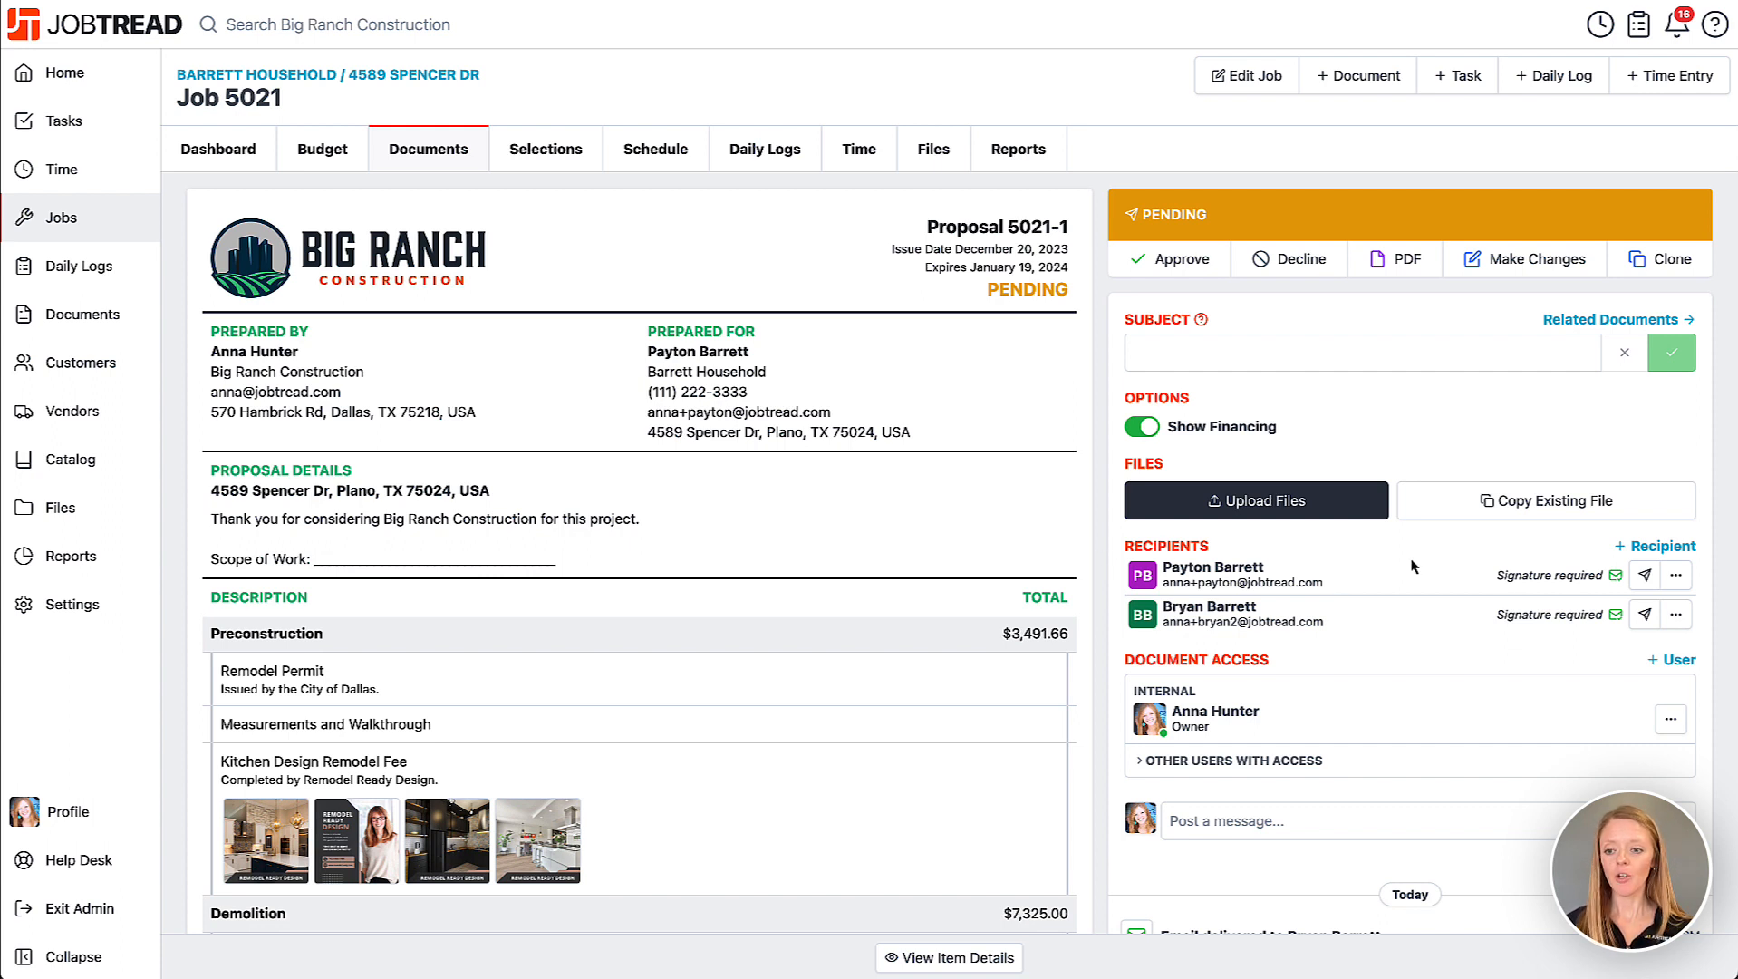
# Check the proposal's email delivery status and the actions available for the first recipient.
pyautogui.moveTo(1617, 583)
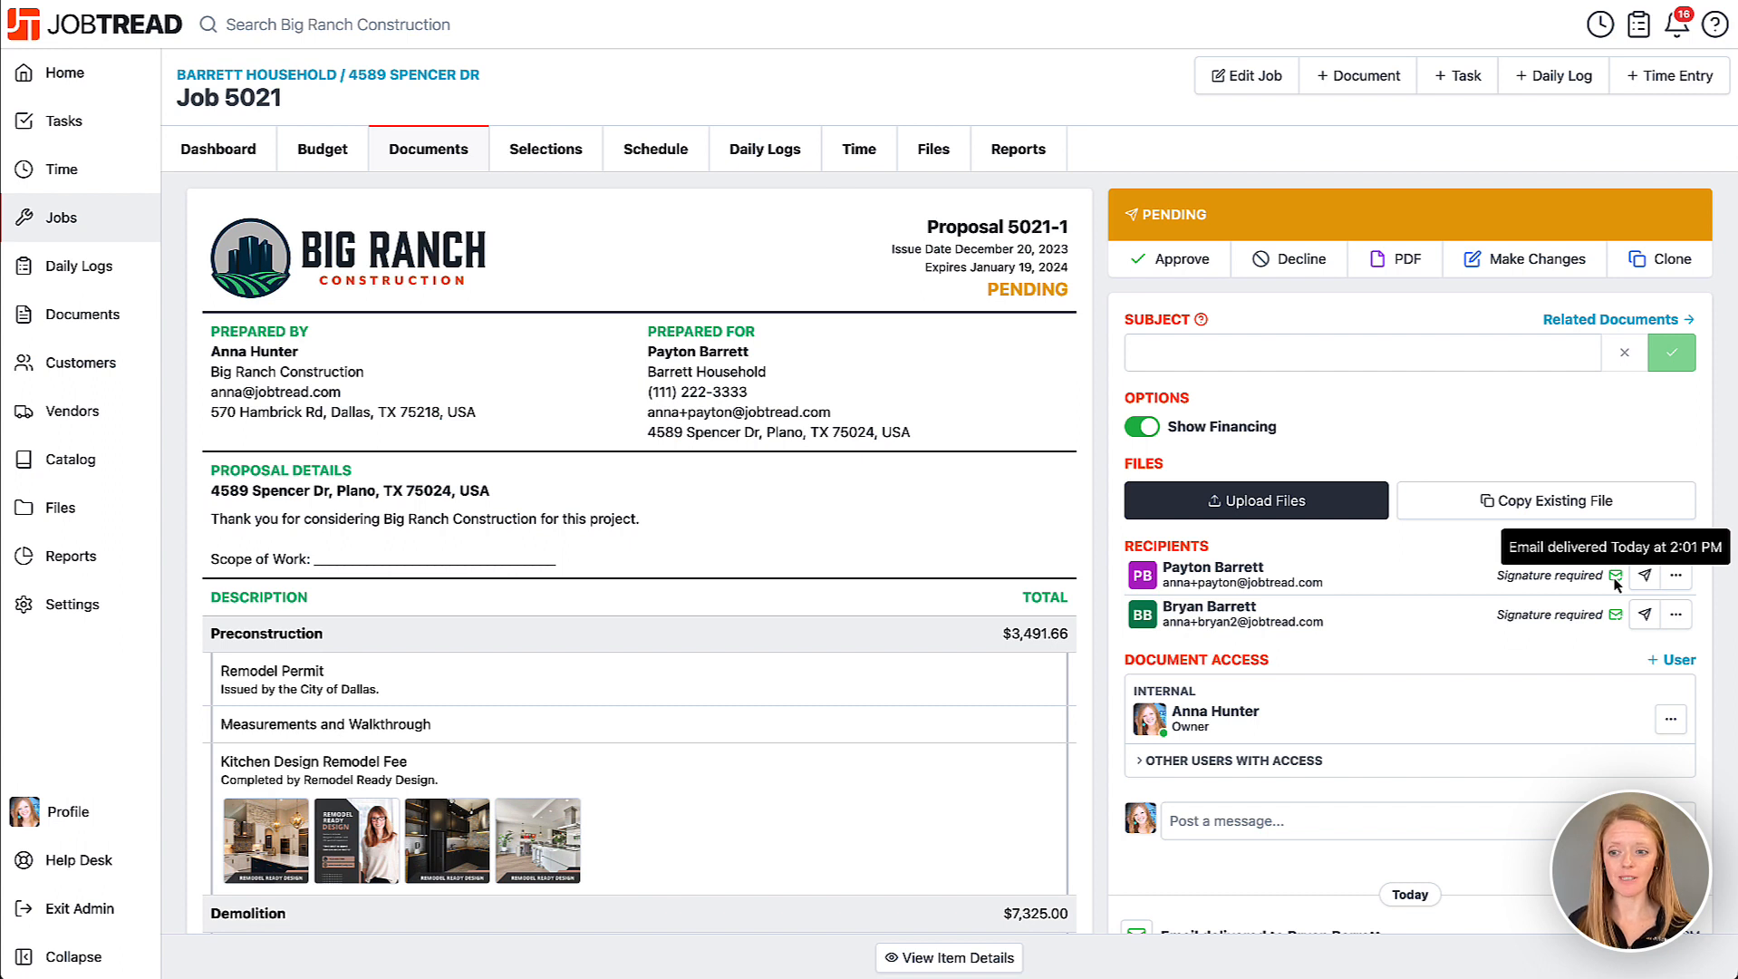
pyautogui.moveTo(1620, 632)
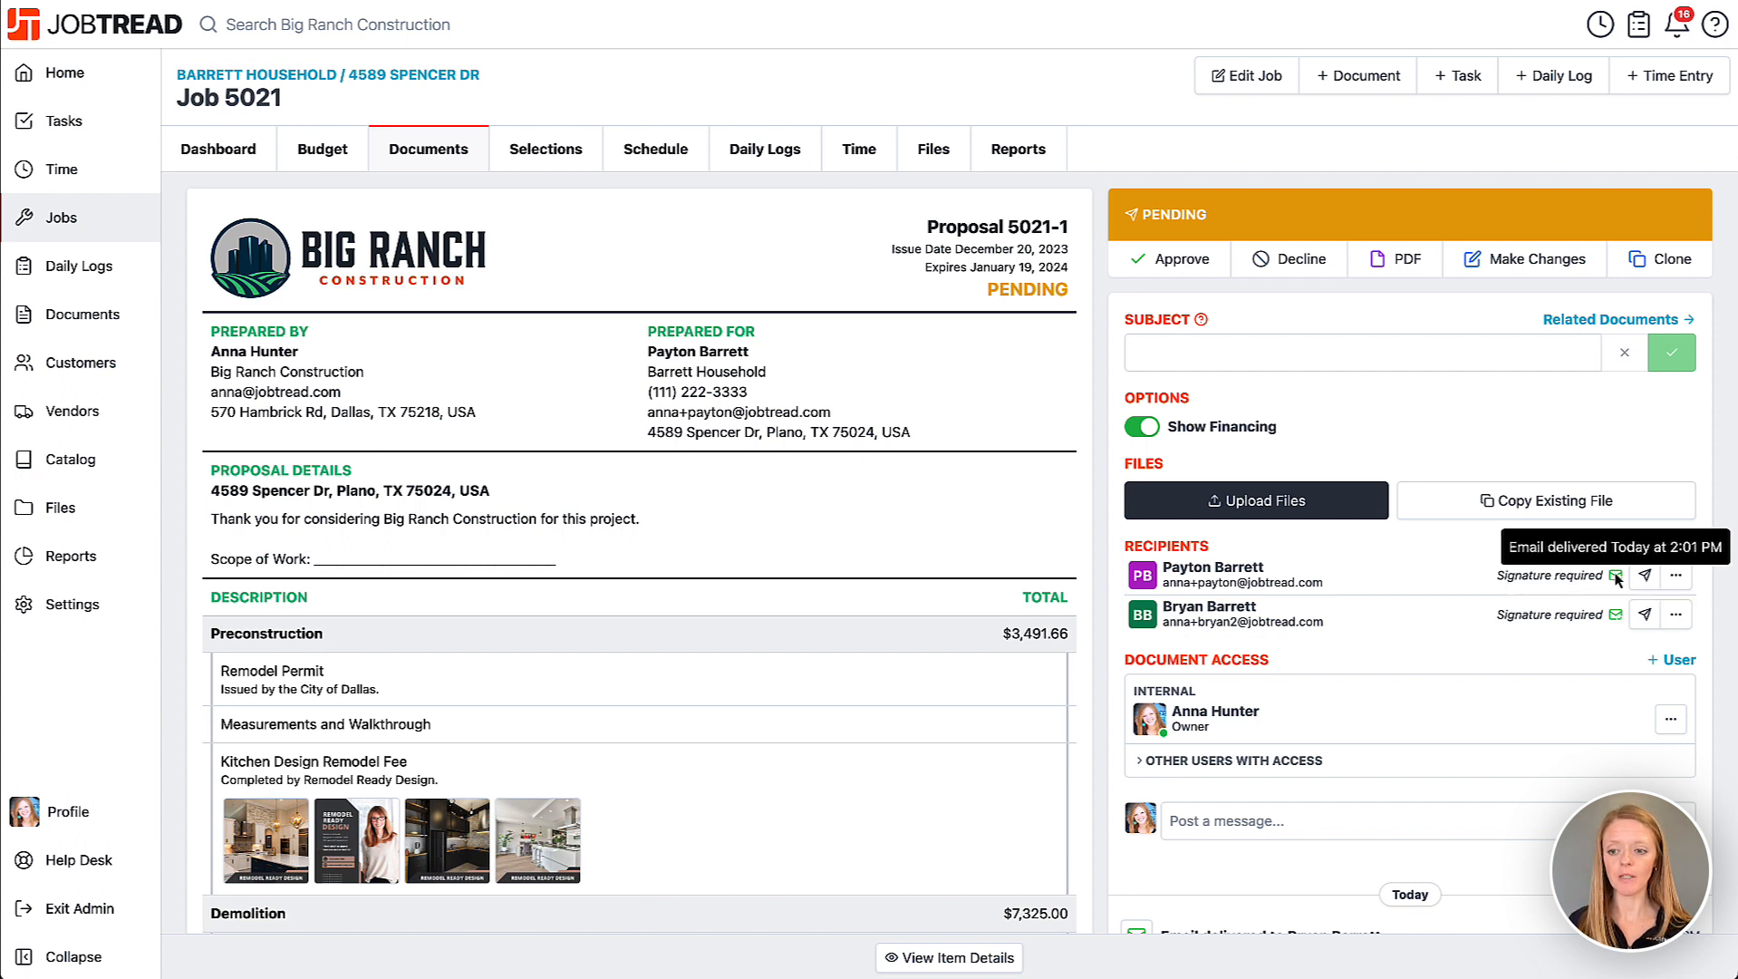
pyautogui.click(1676, 576)
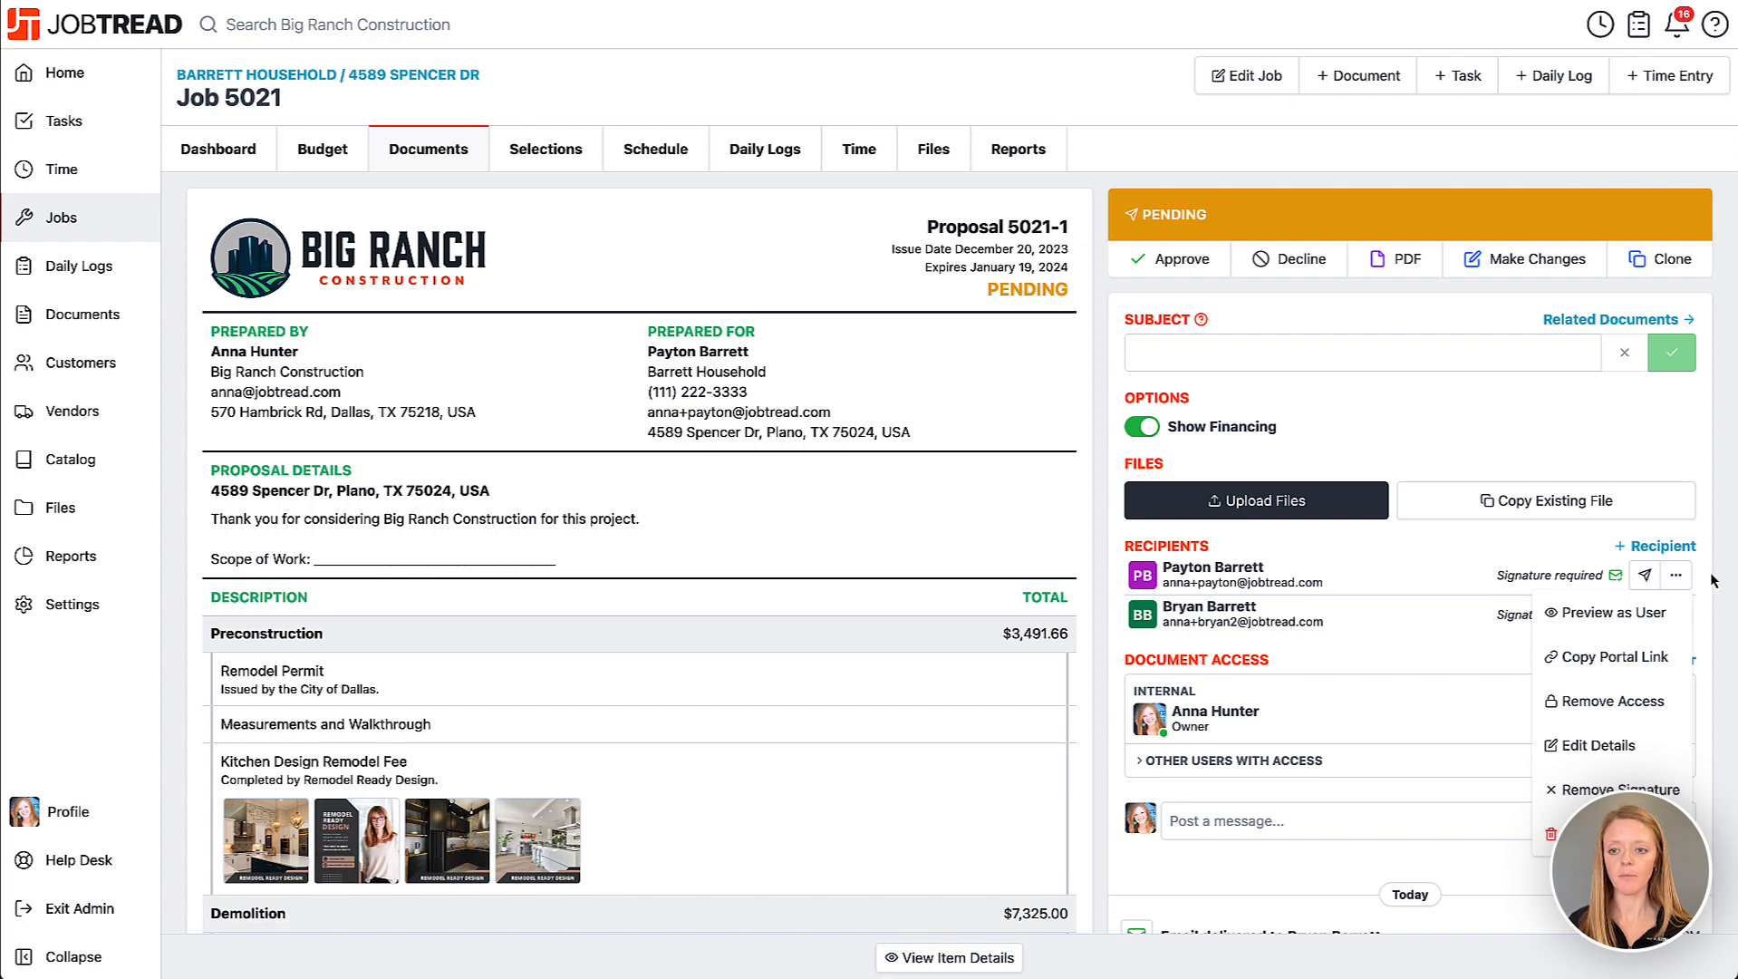
pyautogui.click(1713, 581)
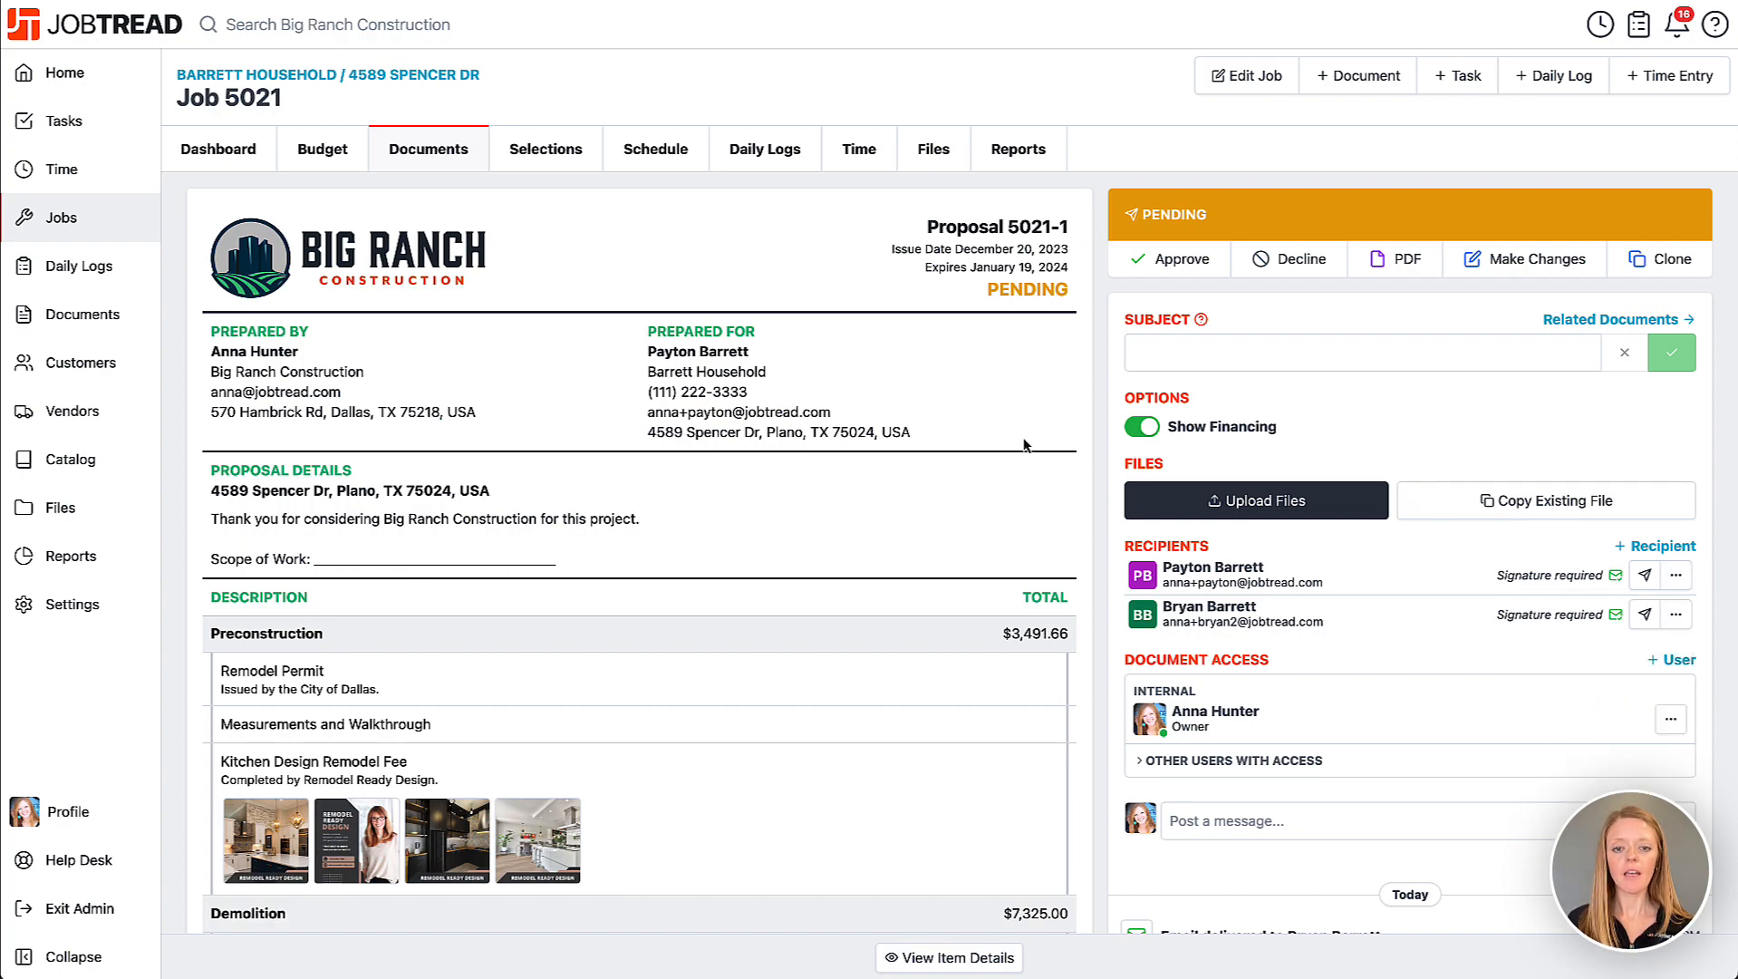
# Draw signatures for both customer recipients in the acceptance section, submit them, and check the proposal's approval status.
pyautogui.scroll(-9, 1031, 444)
pyautogui.scroll(-14, 1058, 551)
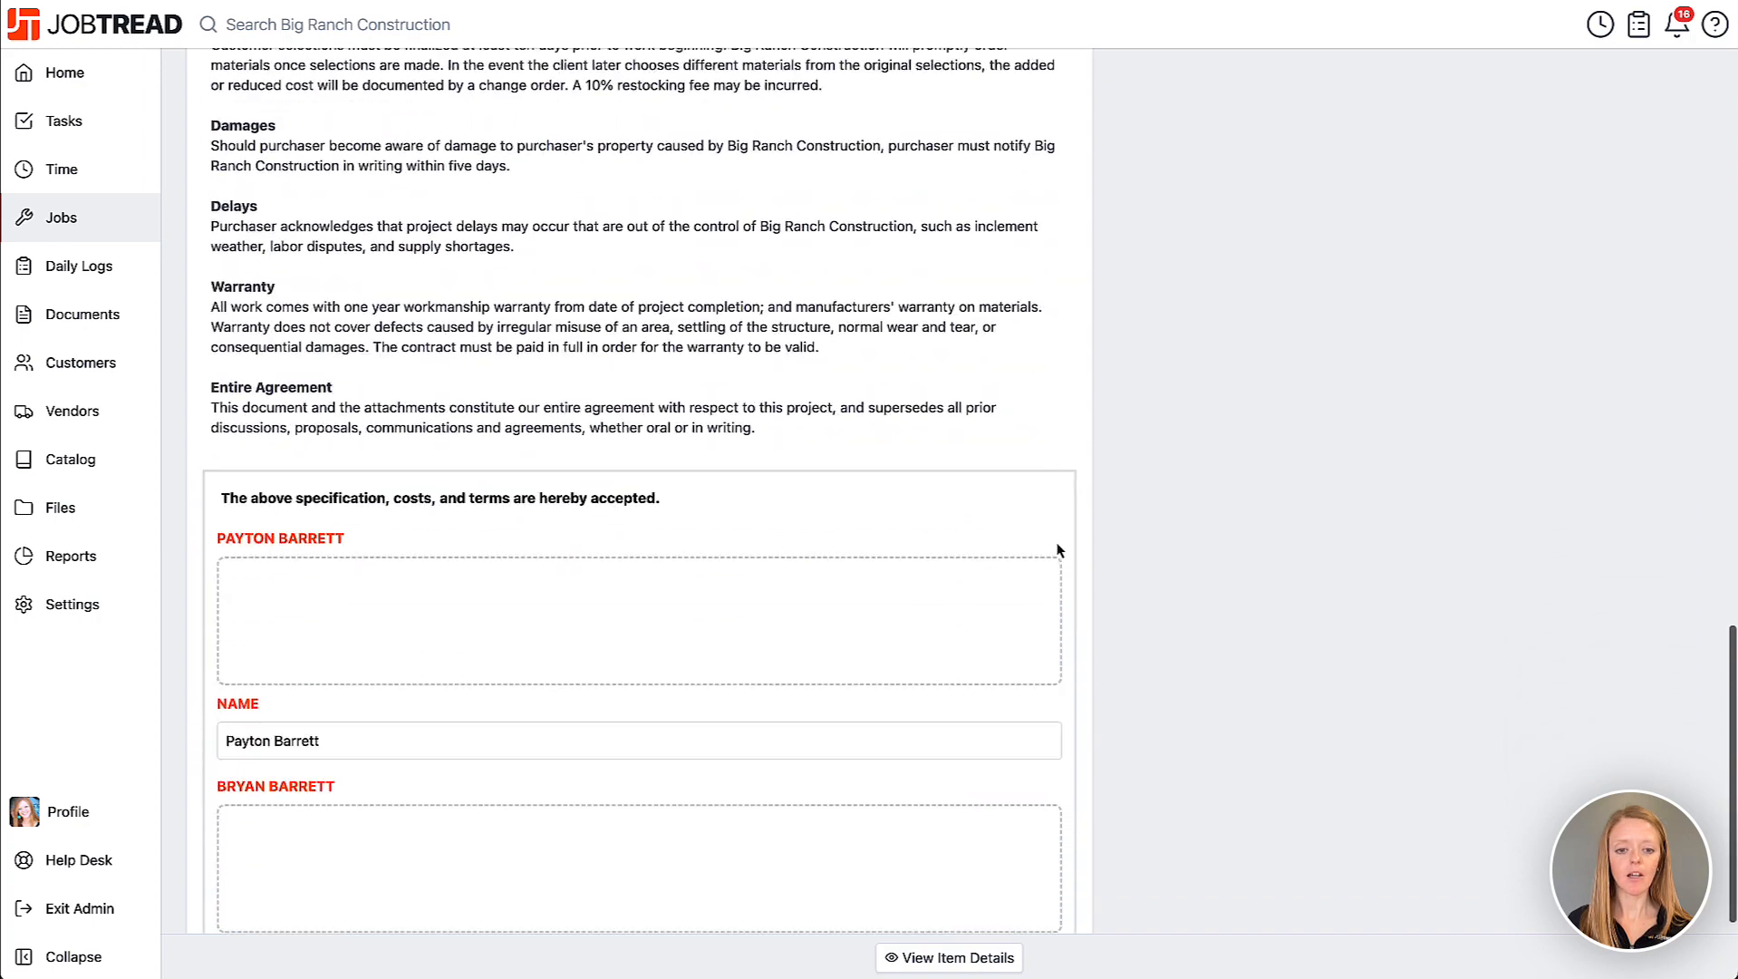
pyautogui.moveTo(347, 525); pyautogui.dragTo(667, 539)
pyautogui.moveTo(397, 739); pyautogui.dragTo(650, 773)
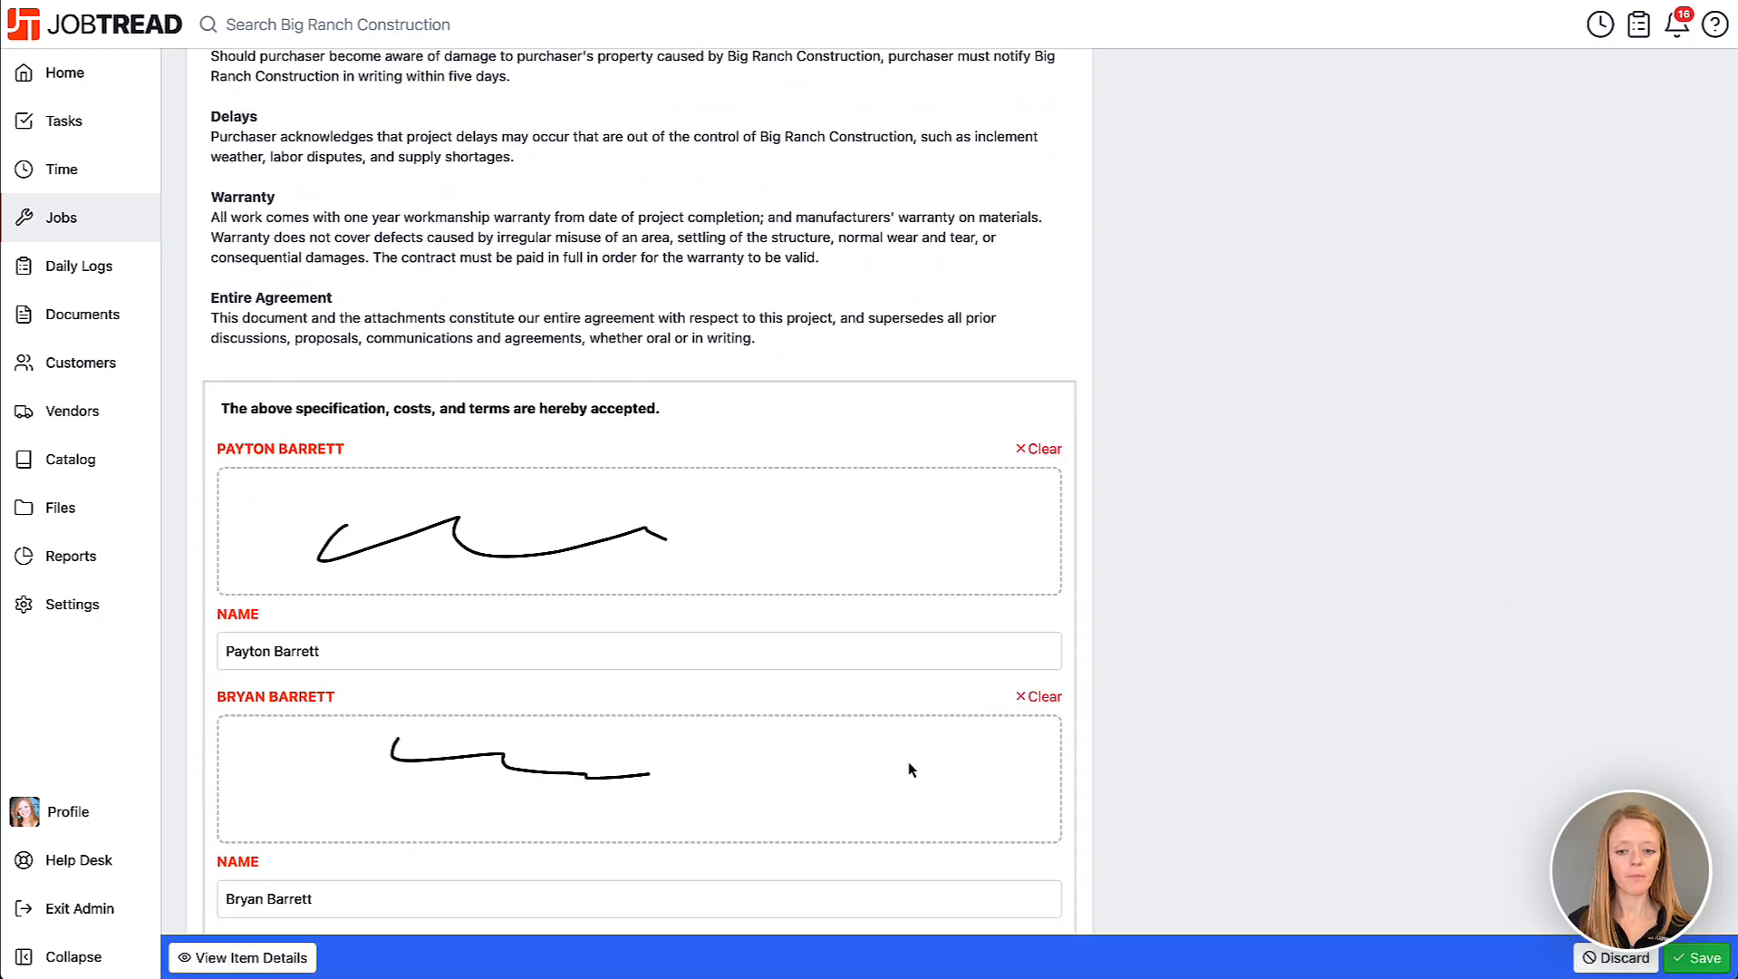
pyautogui.scroll(-1, 908, 762)
pyautogui.click(959, 884)
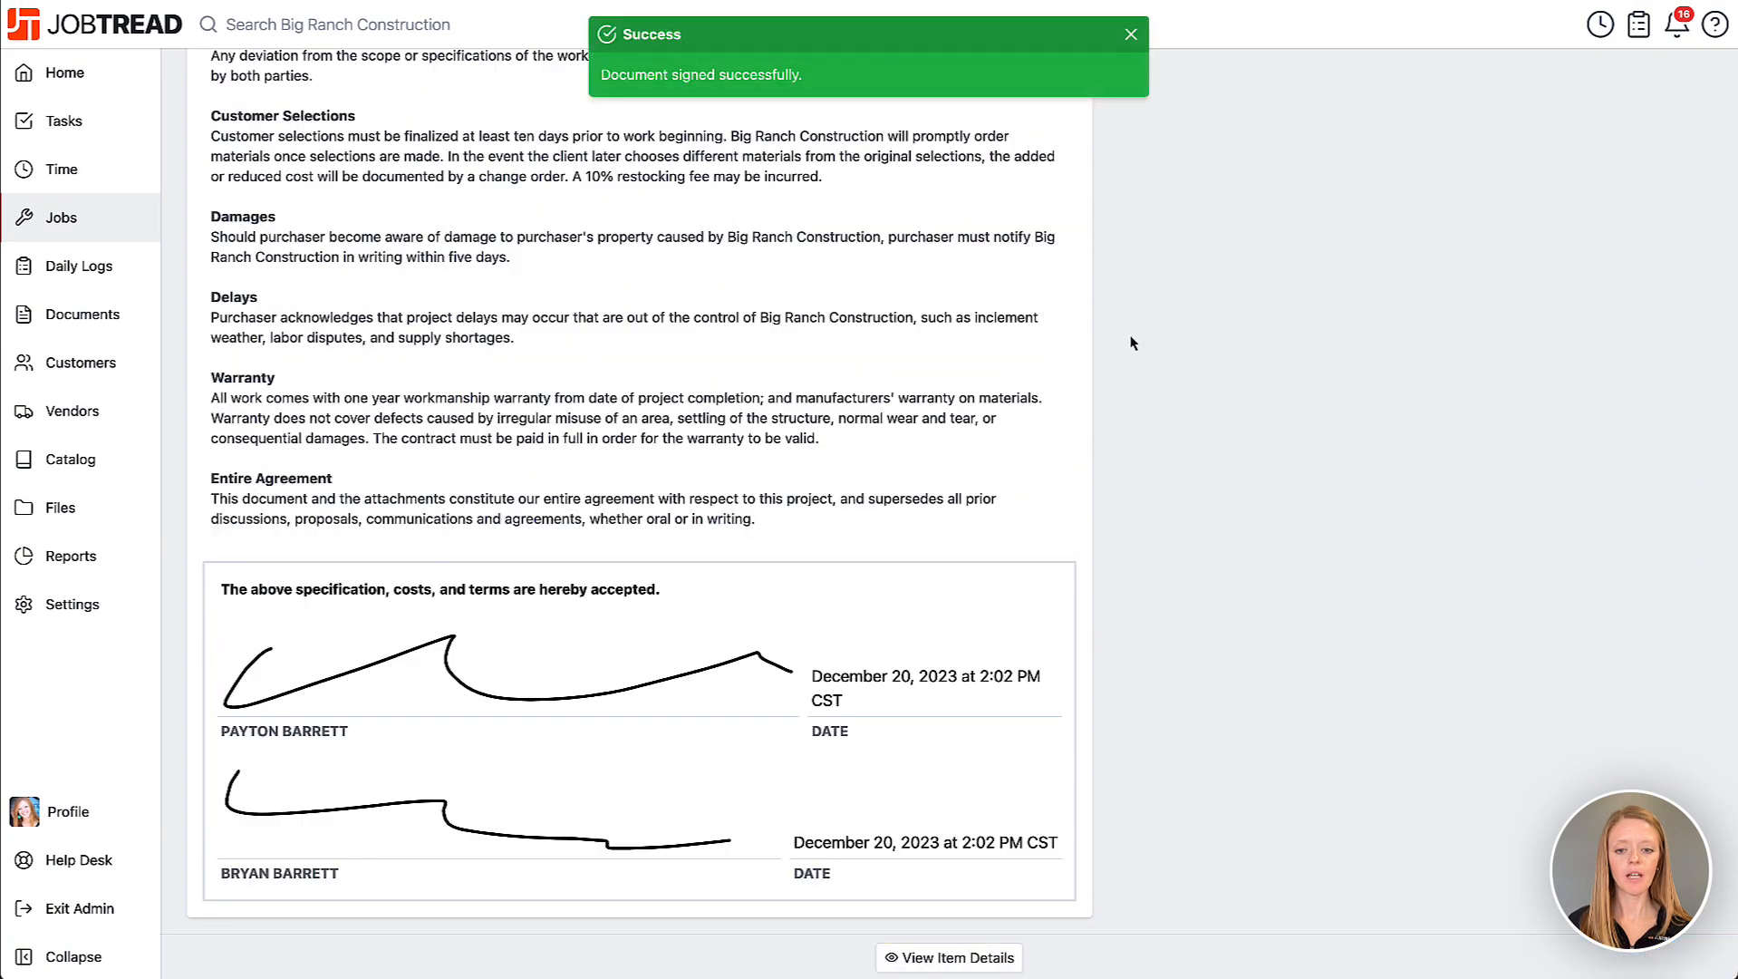
pyautogui.scroll(10, 1132, 343)
pyautogui.scroll(10, 1124, 345)
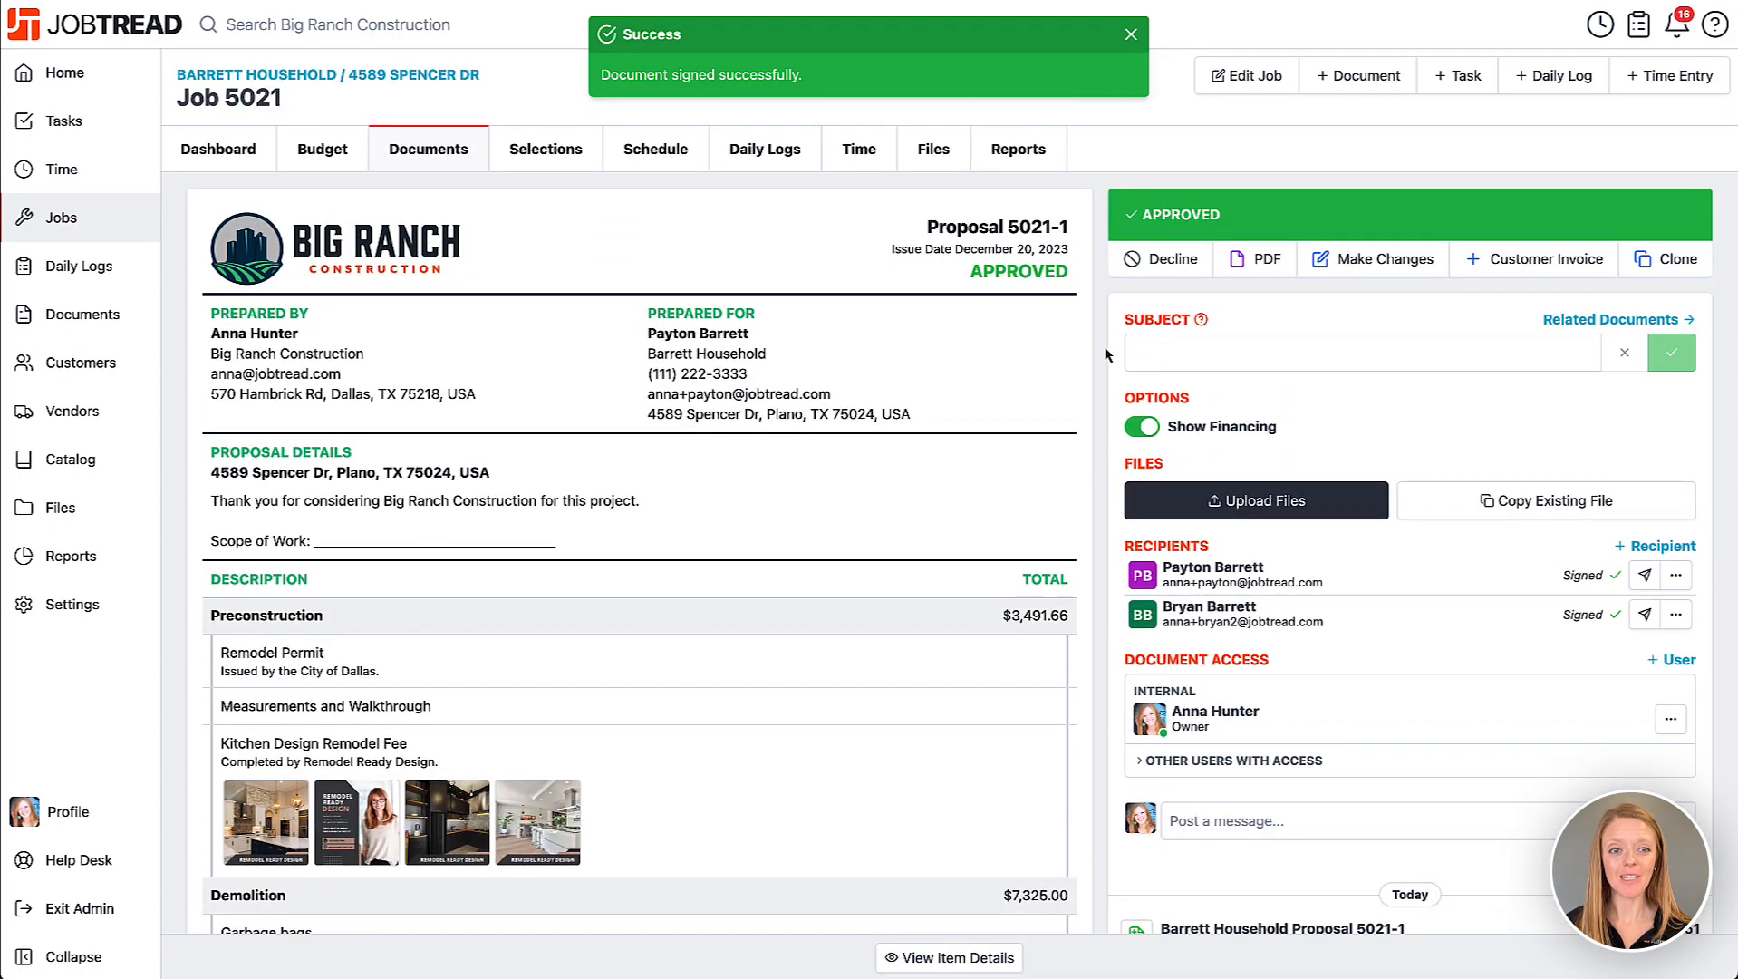
# Examine the budgeted costs in the job budget's costing section and check which document the Remodel Permit's budgeted cost comes from.
pyautogui.click(319, 154)
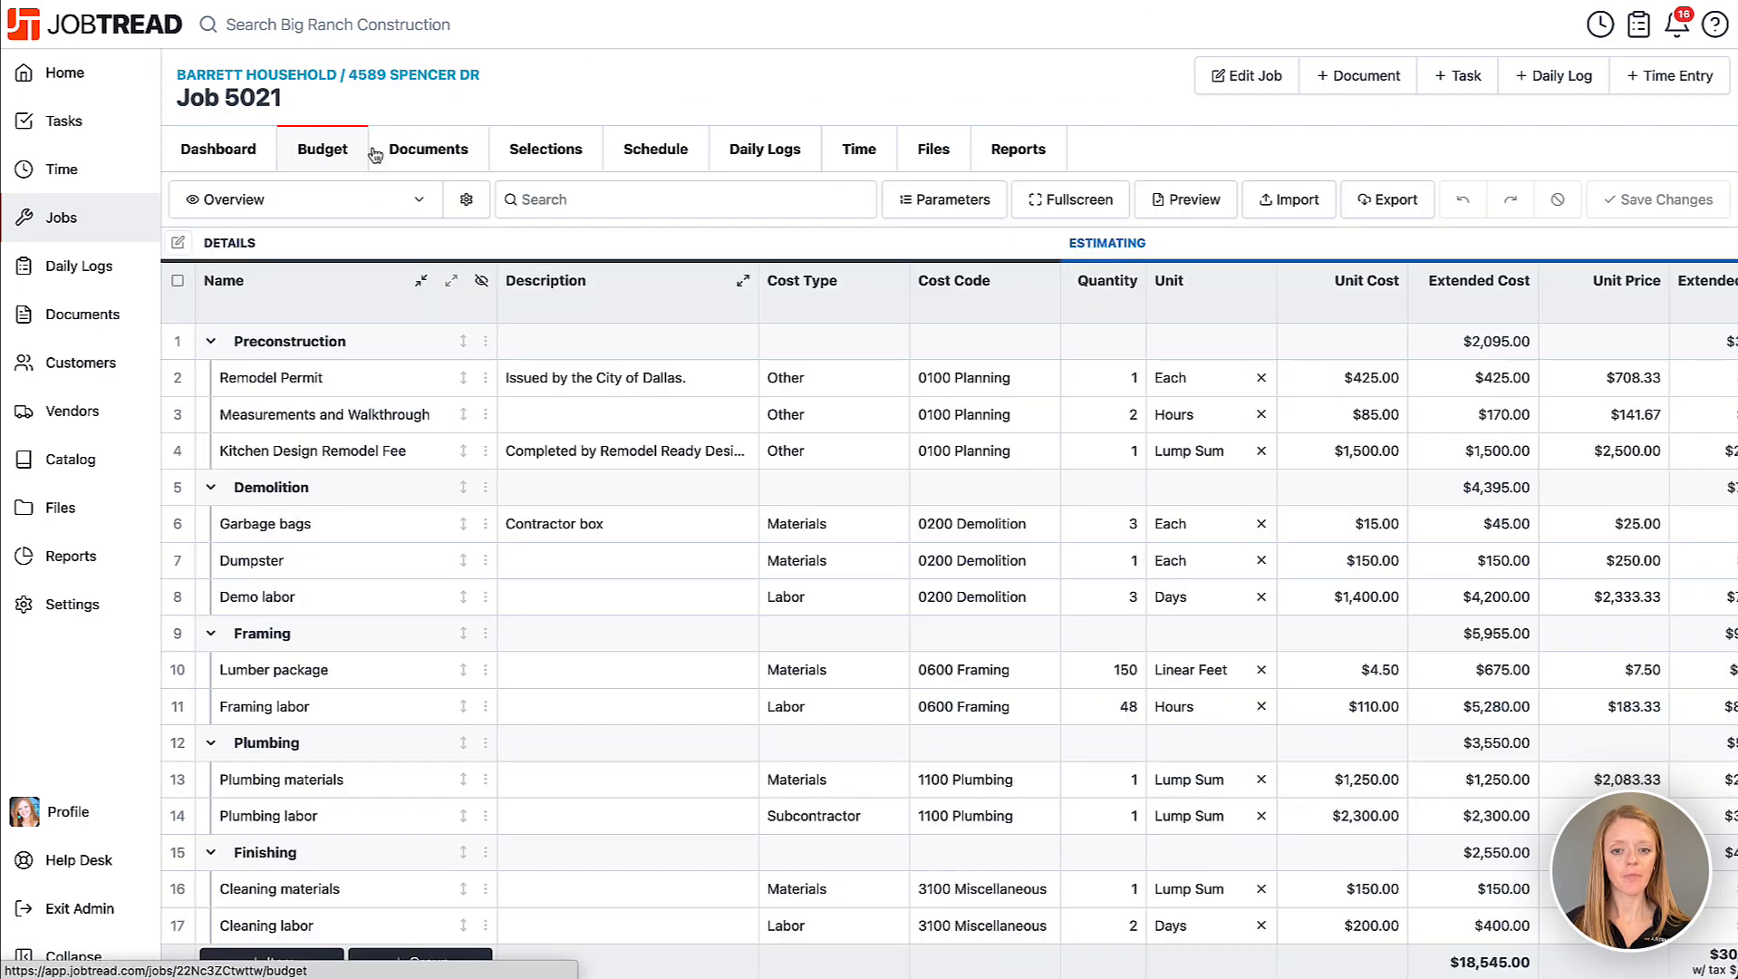
pyautogui.hscroll(4, 1017, 354)
pyautogui.hscroll(3, 1019, 360)
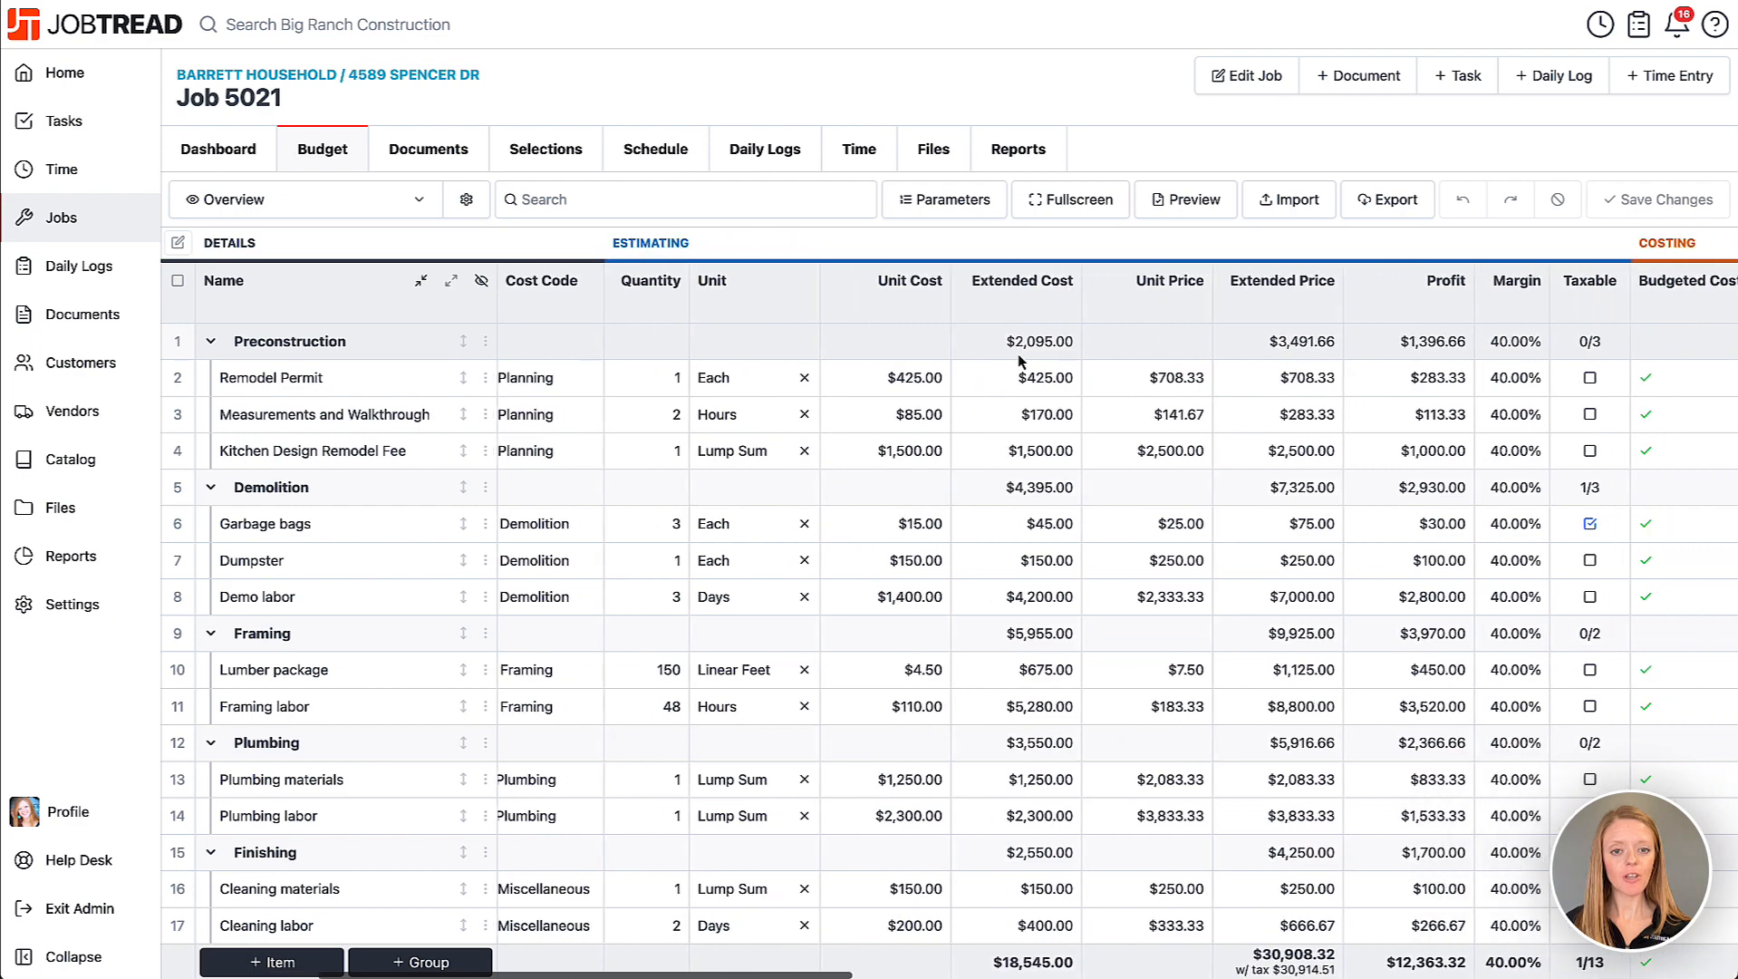
pyautogui.hscroll(6, 1019, 361)
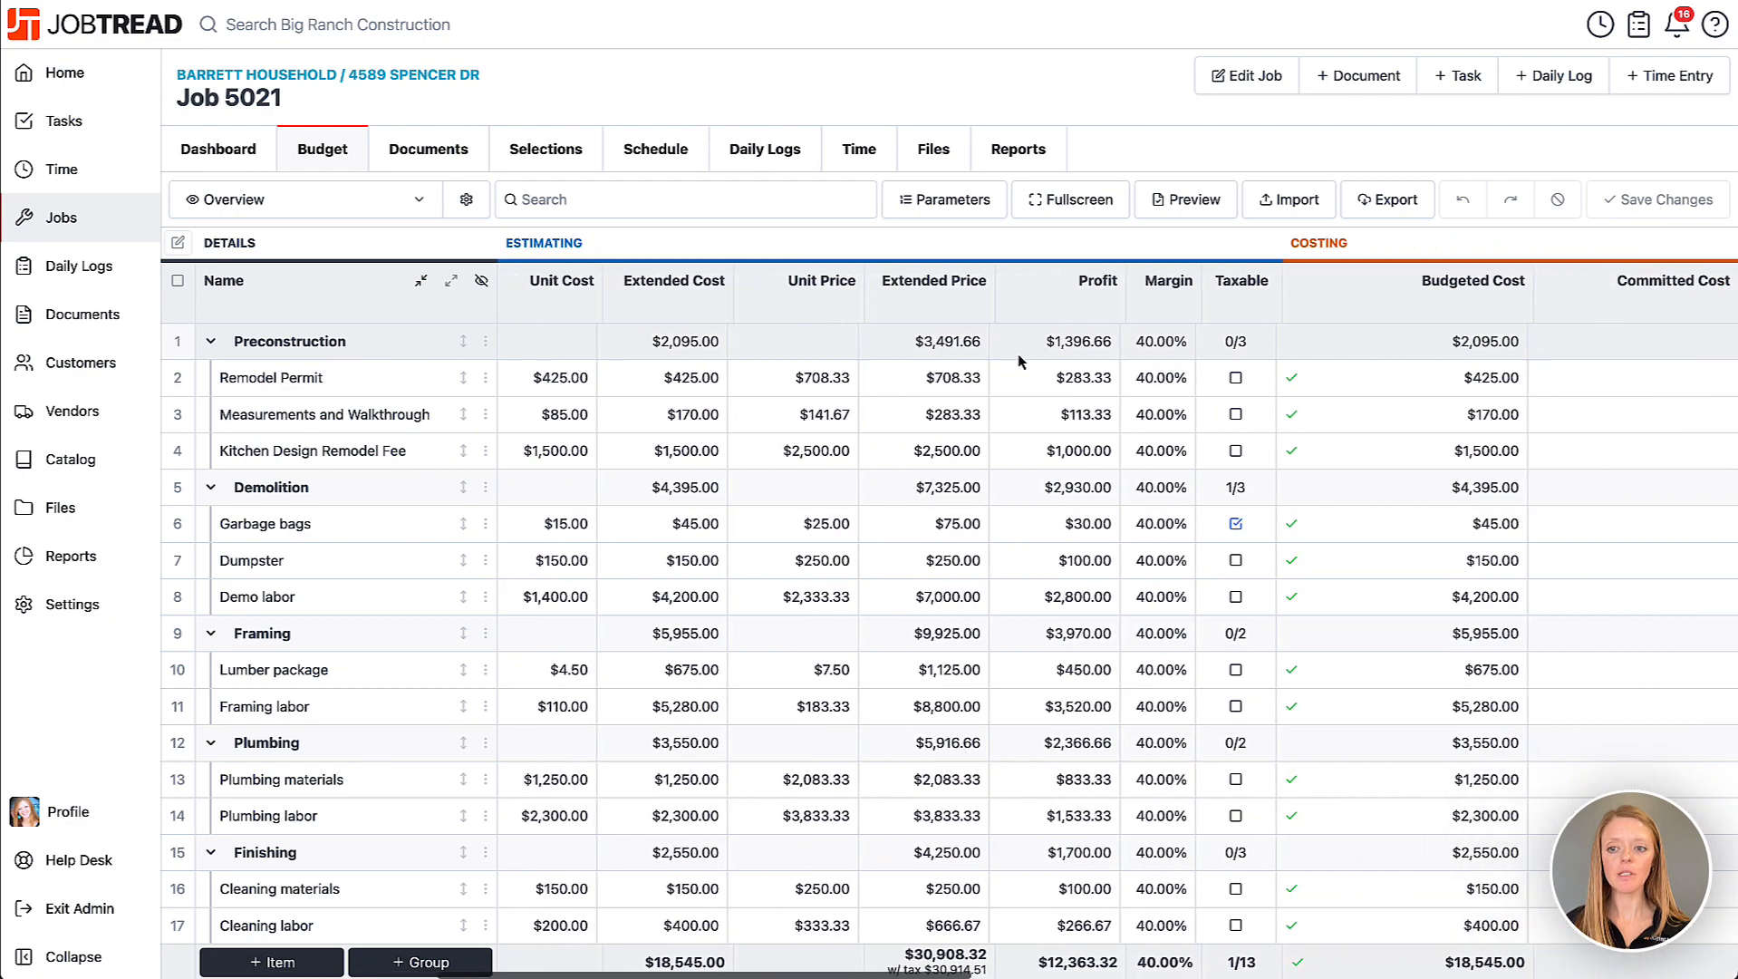
pyautogui.hscroll(3, 1017, 353)
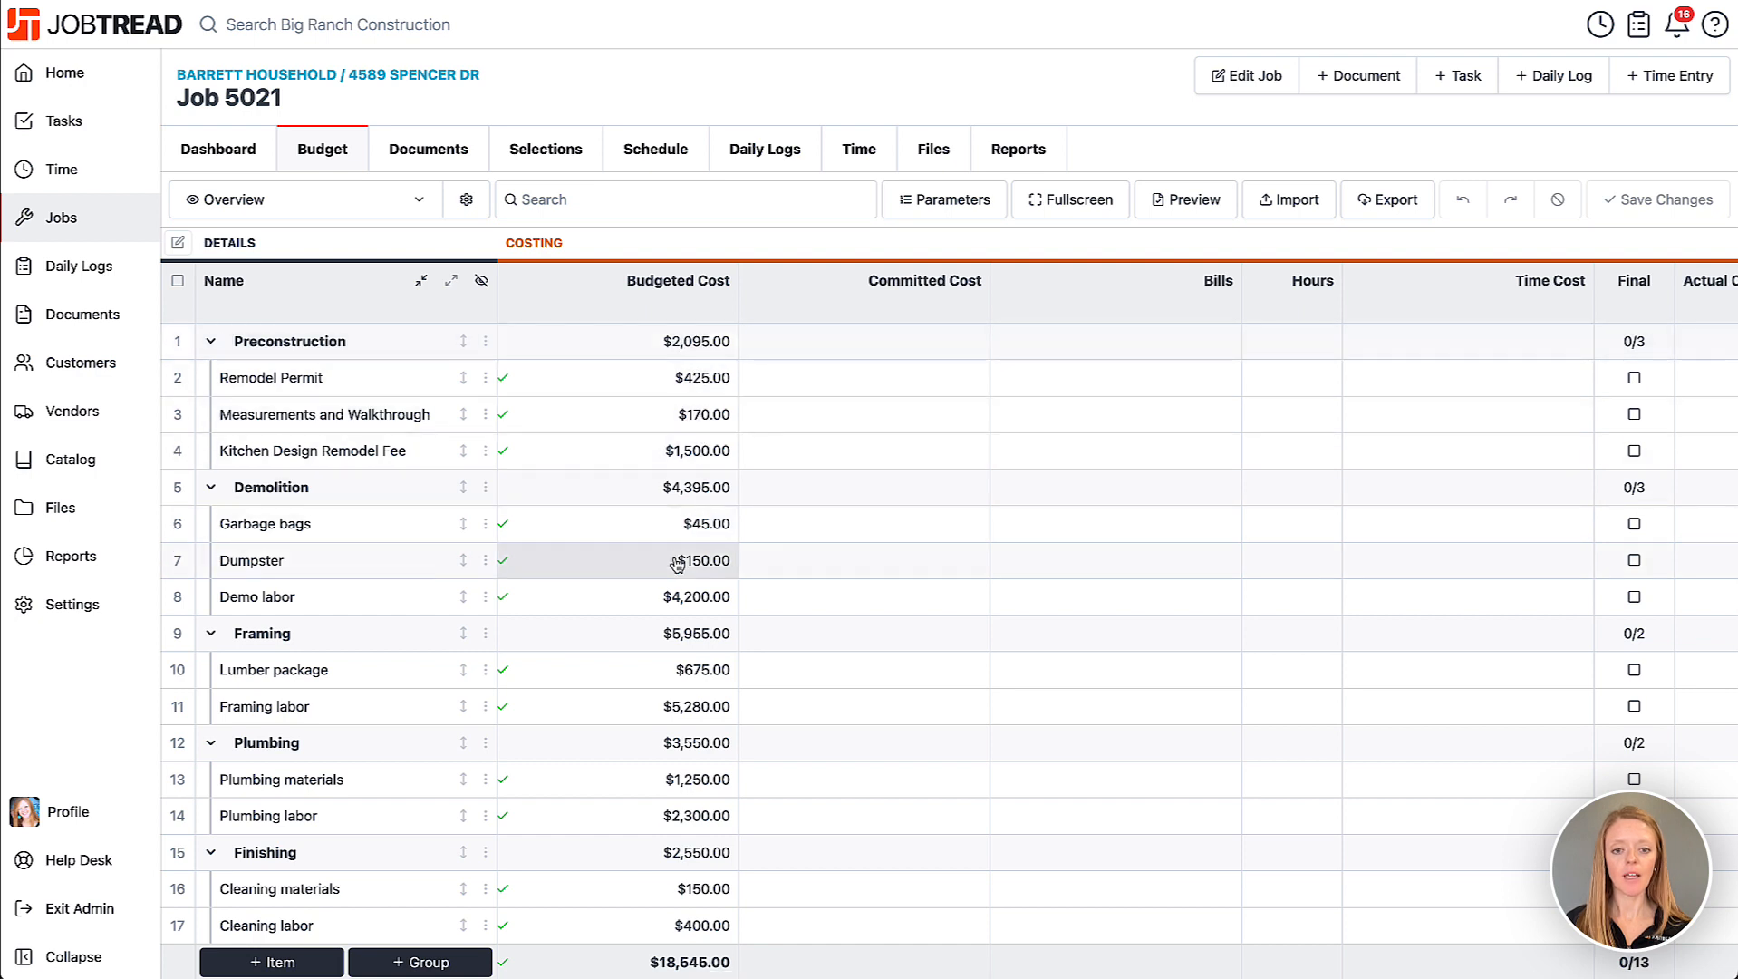
pyautogui.hscroll(-1, 678, 564)
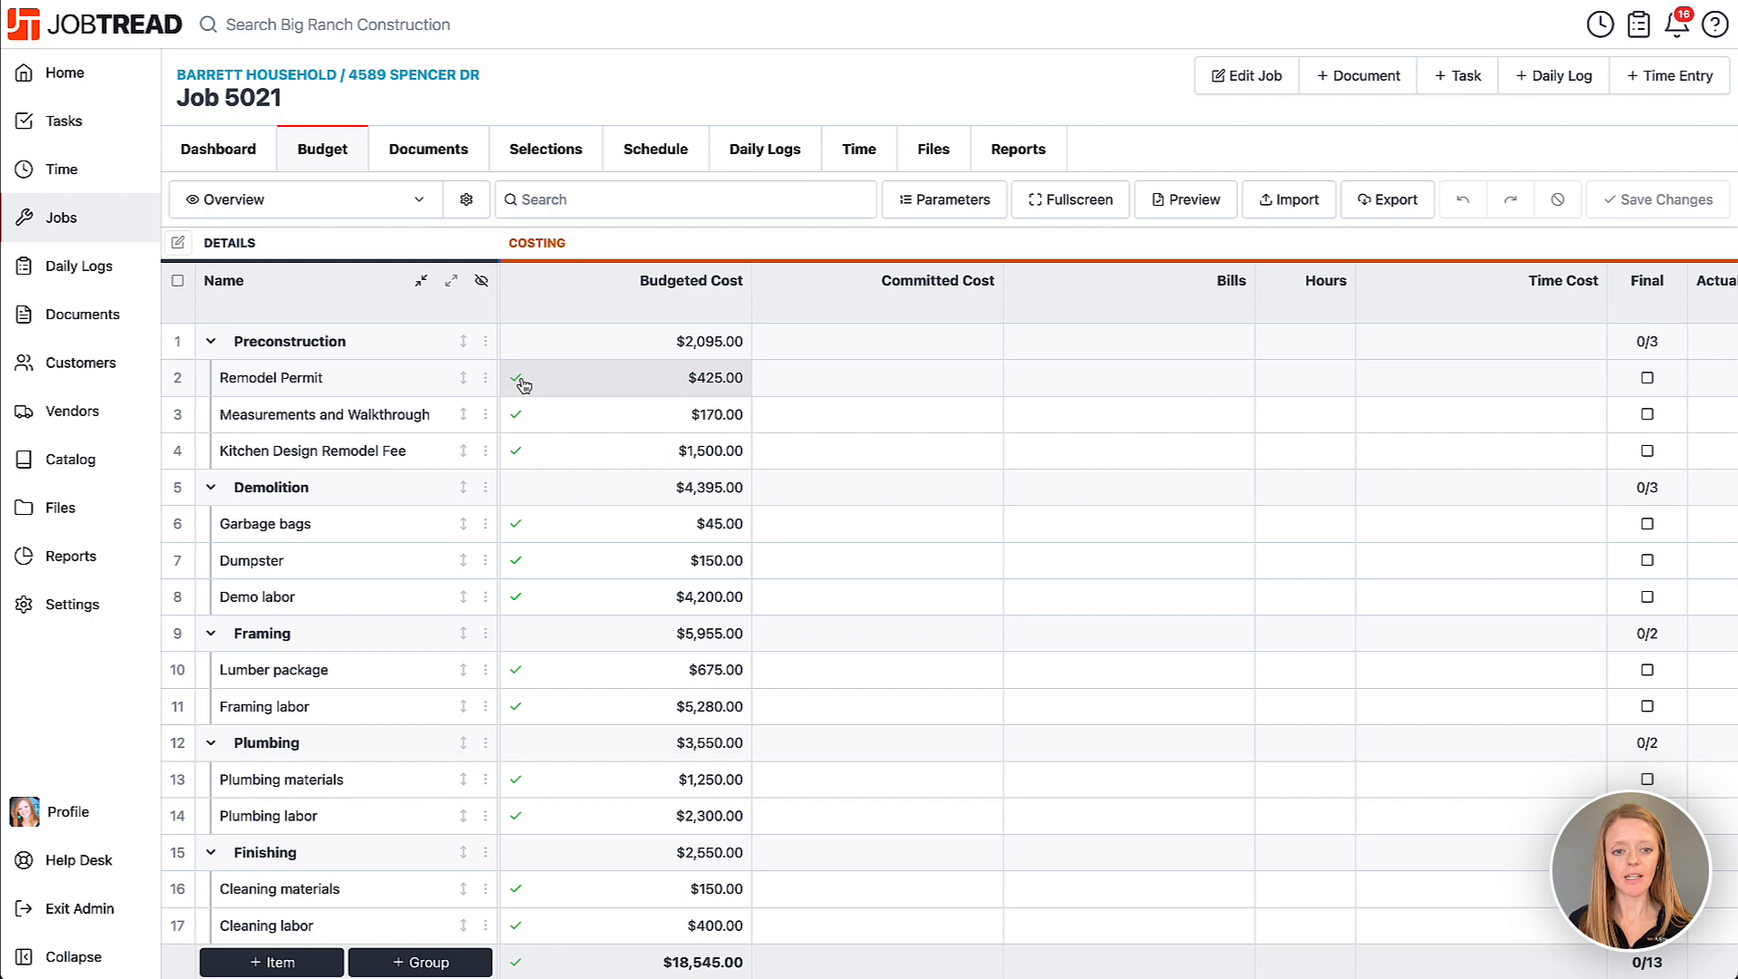
pyautogui.click(639, 380)
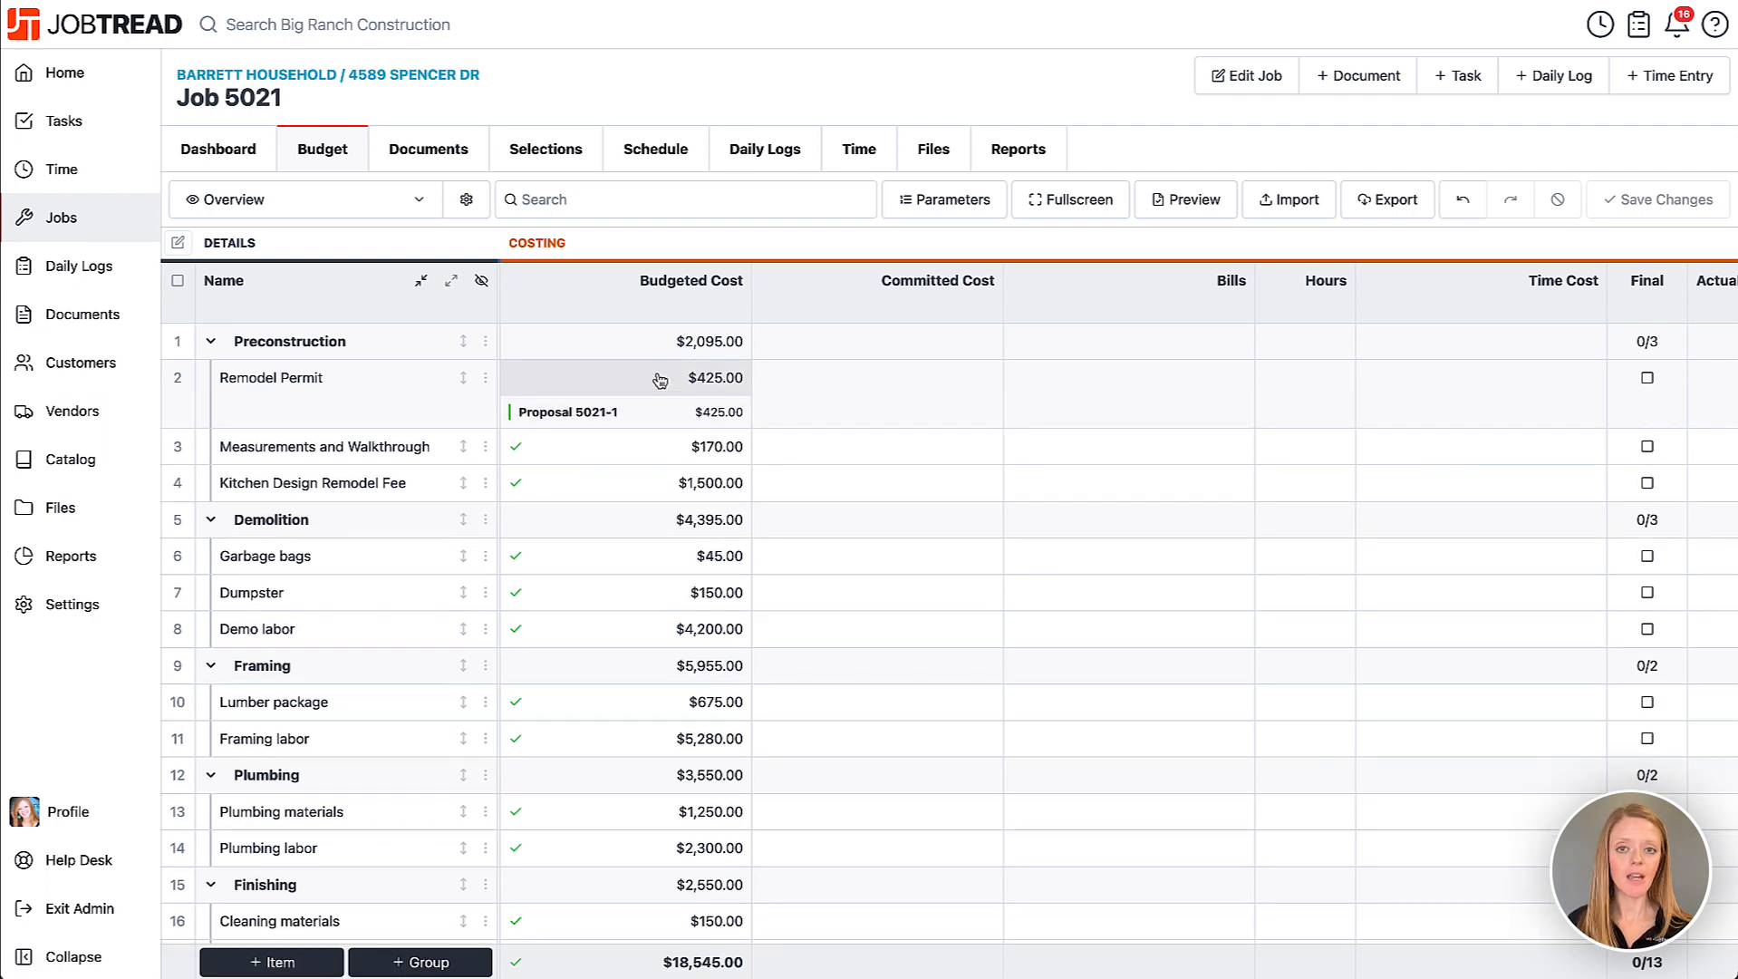
pyautogui.click(660, 380)
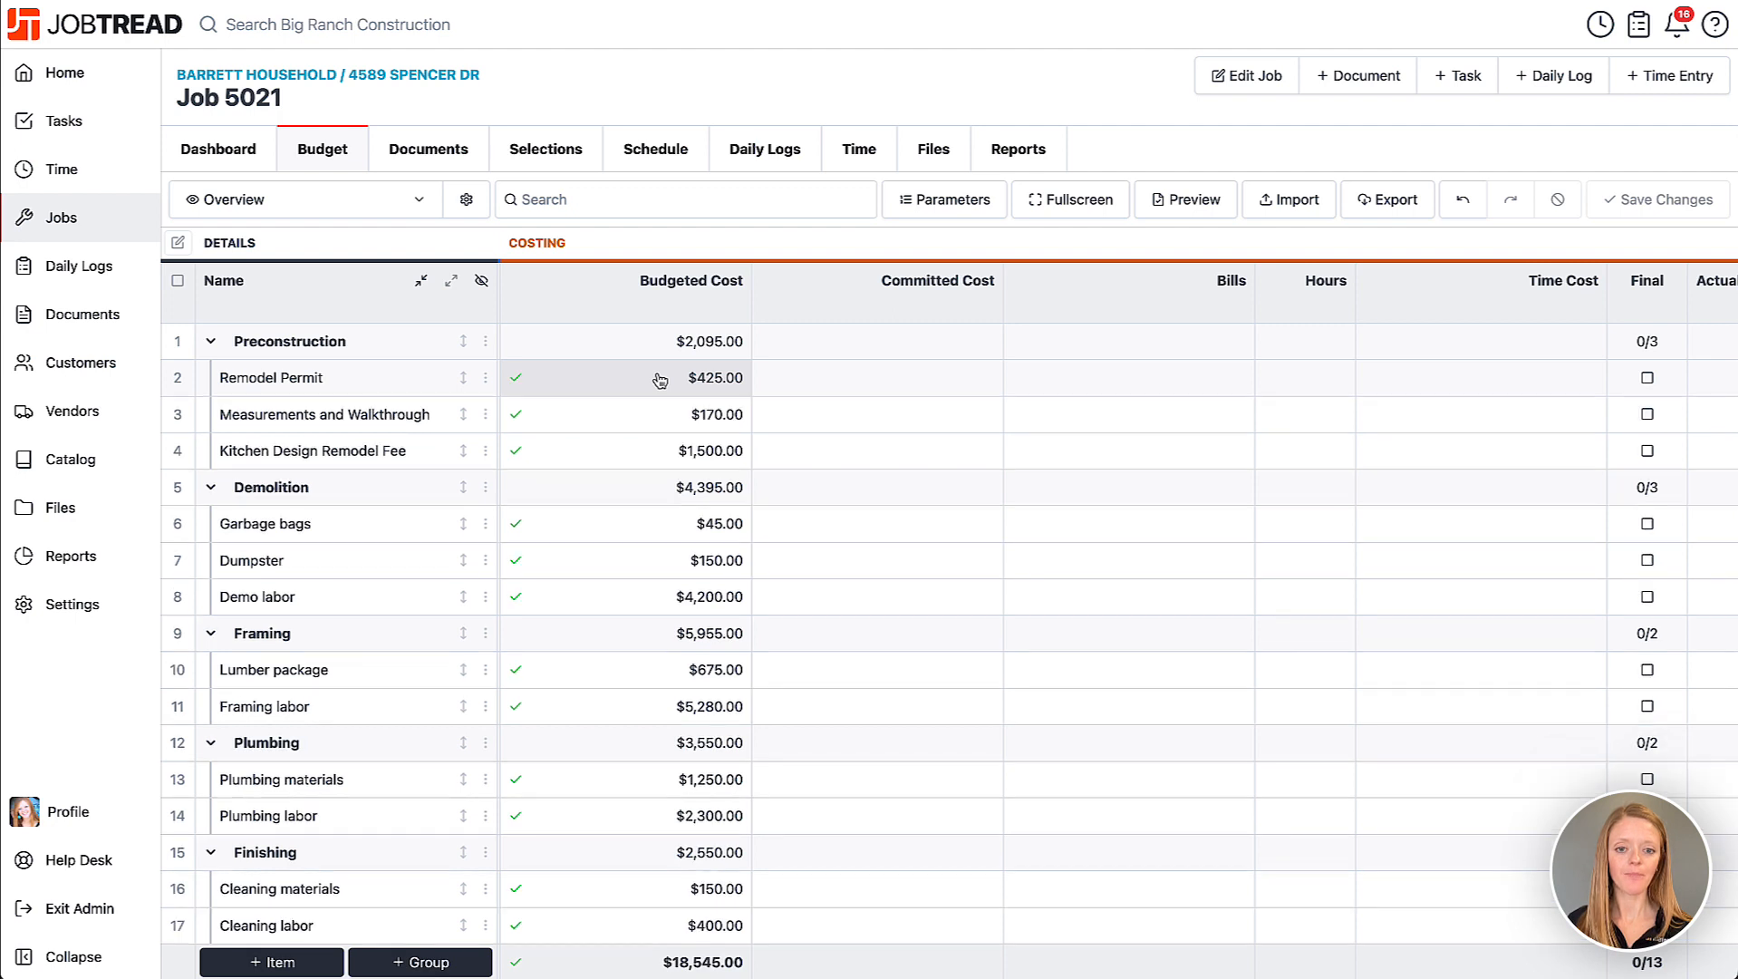